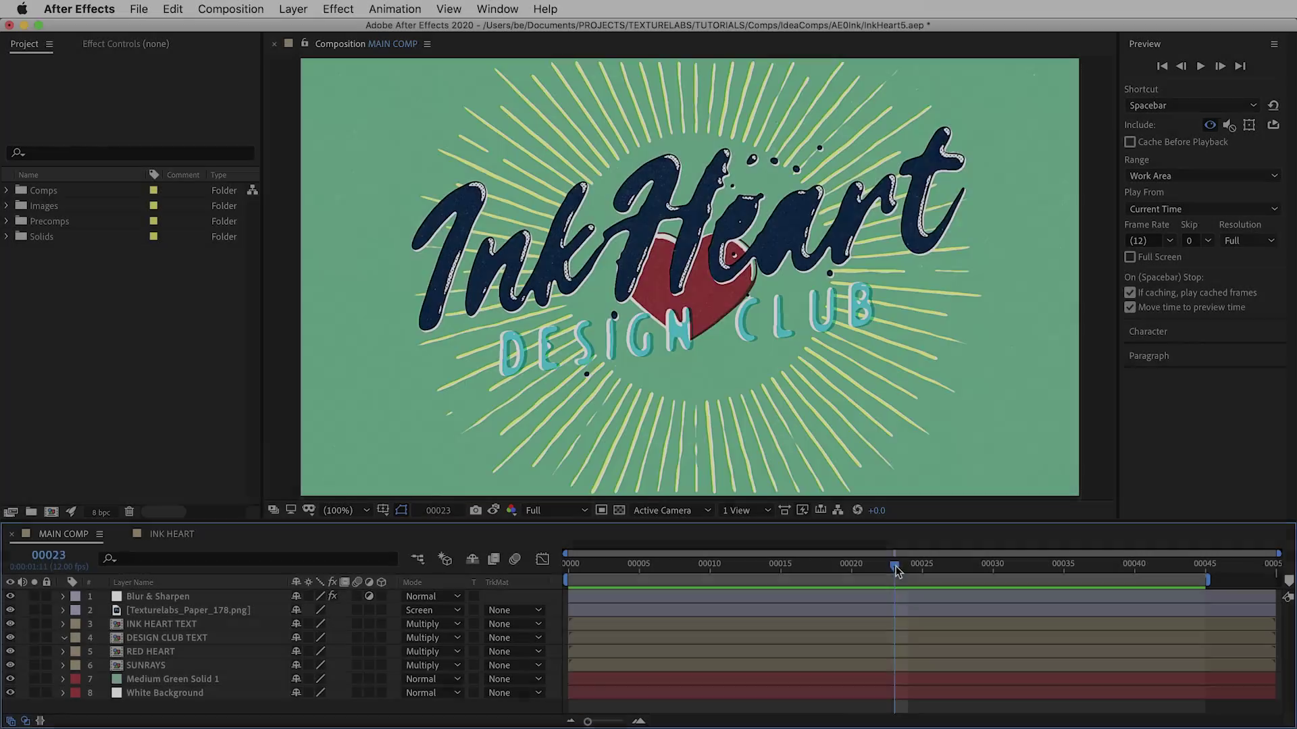
Step: Preview the finished MAIN COMP animation from its first frame and stop on frame 23
left_click_drag(844, 563, 559, 573)
key("space")
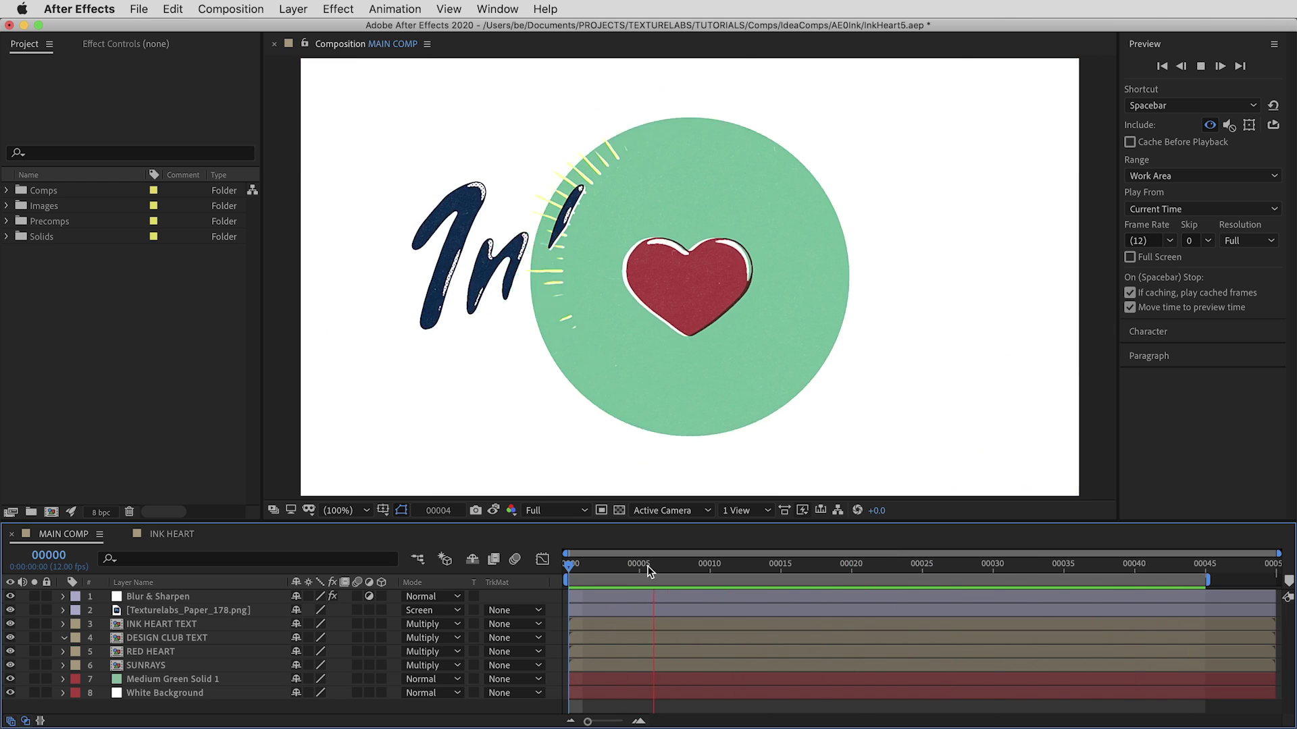
key("space")
left_click_drag(809, 578, 894, 580)
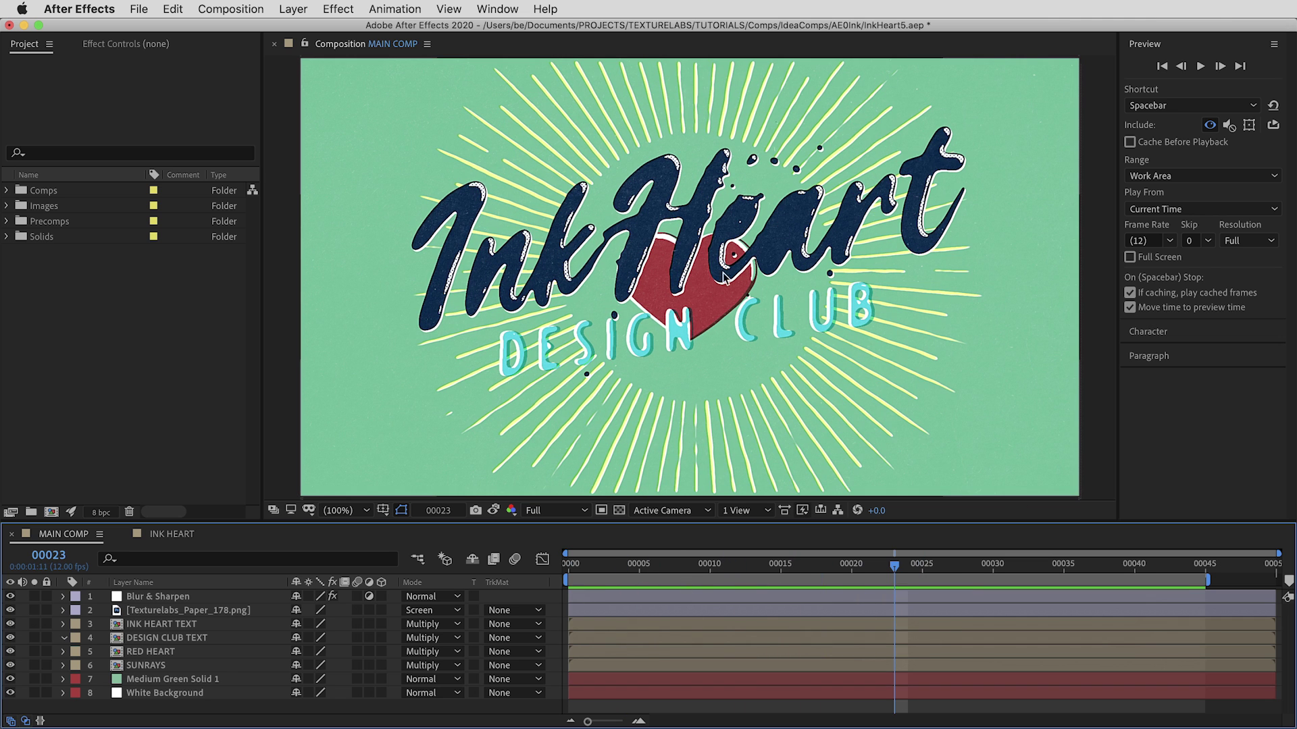
Step: Inspect the INK HEART TEXT layer on its own by soloing it, scrubbing its animation, and restoring the full composition view
left_click(34, 624)
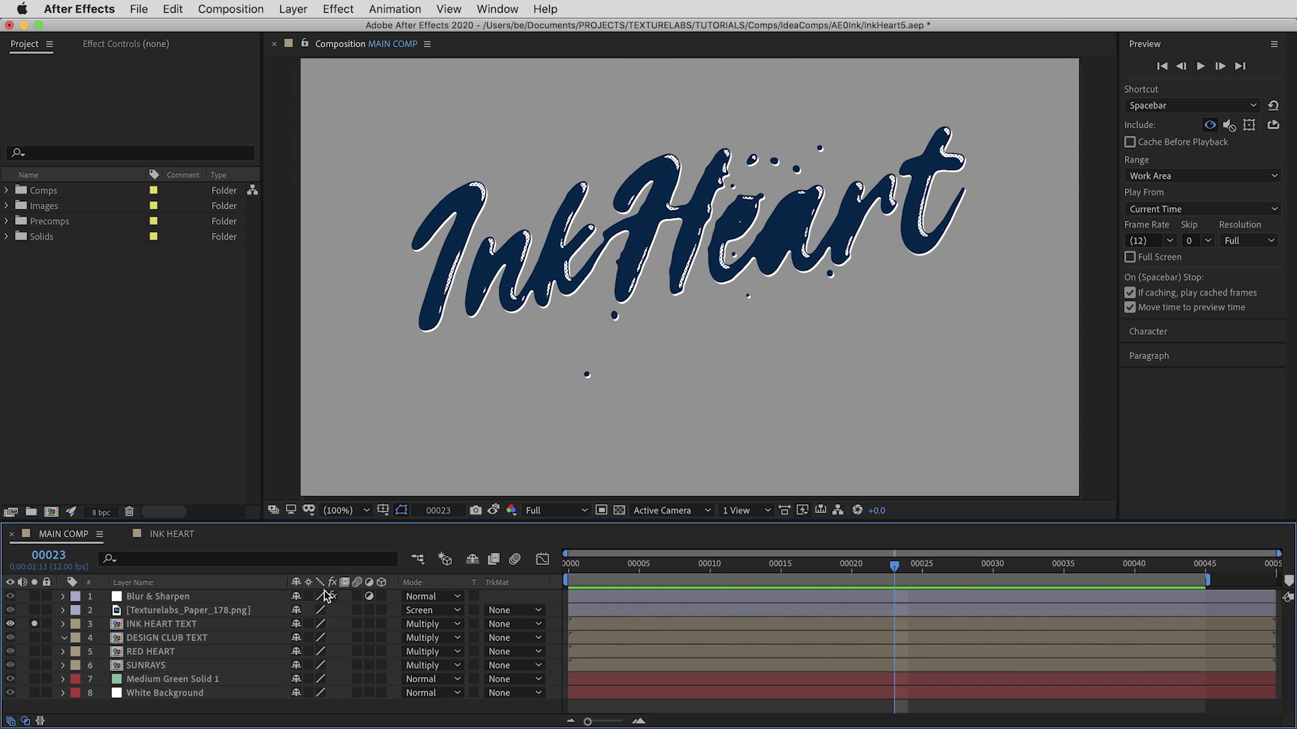
mouse_move(621, 573)
left_mouse_down()
mouse_move(1118, 581)
mouse_move(850, 595)
left_mouse_up()
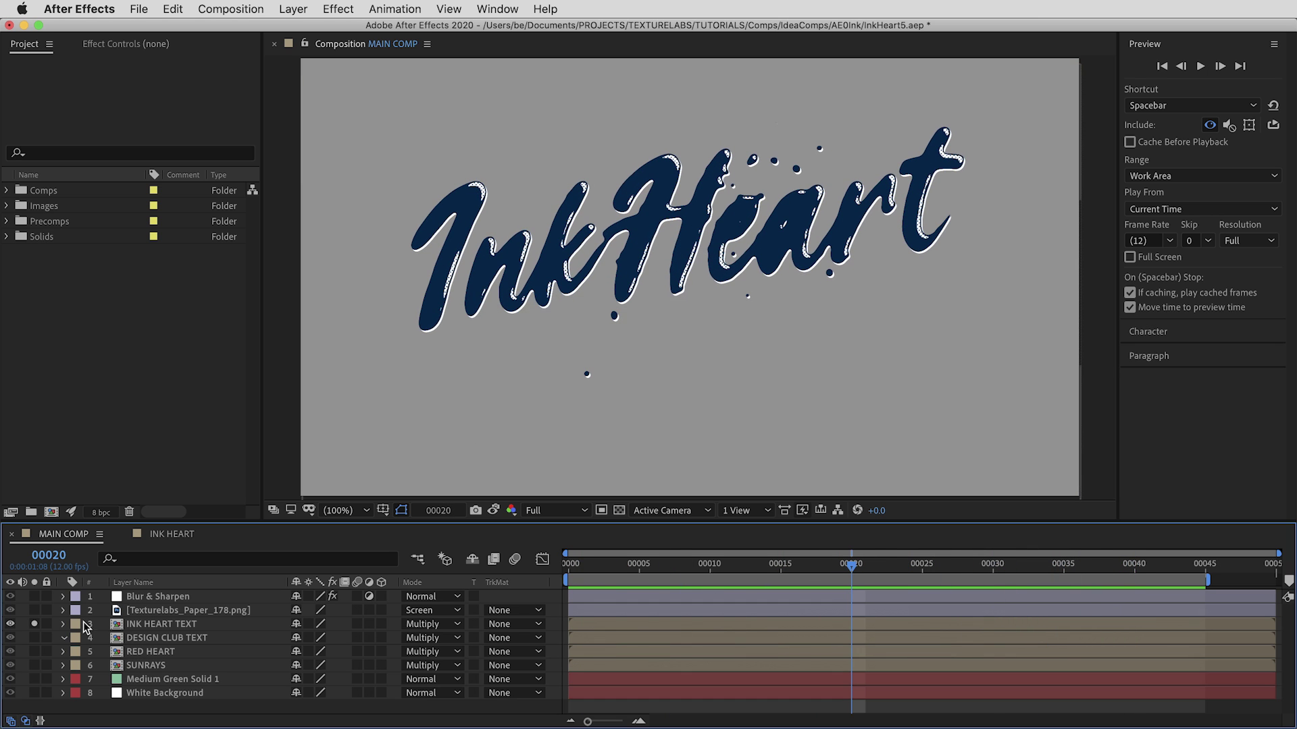
left_click(37, 625)
left_click_drag(624, 567, 883, 578)
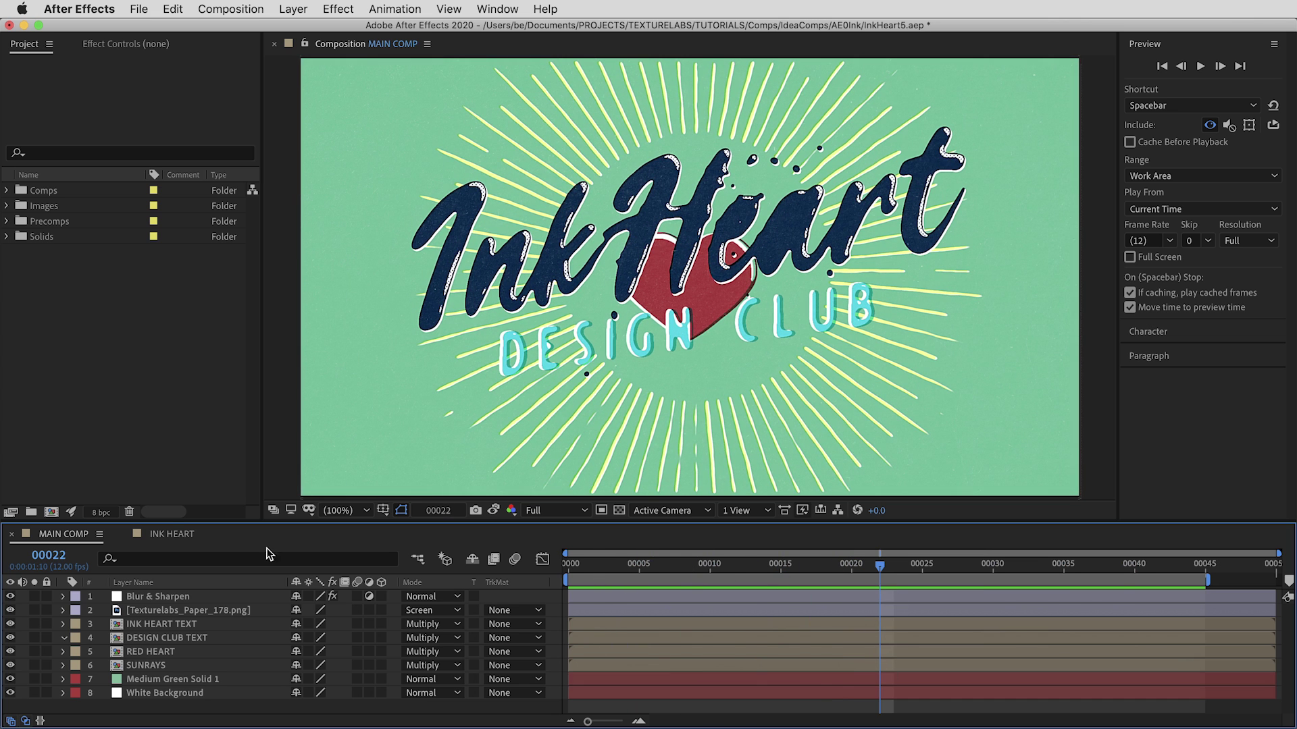
Step: Open the INK HEART composition and preview its animation from about frame 4
left_click(173, 533)
left_click(616, 566)
key("space")
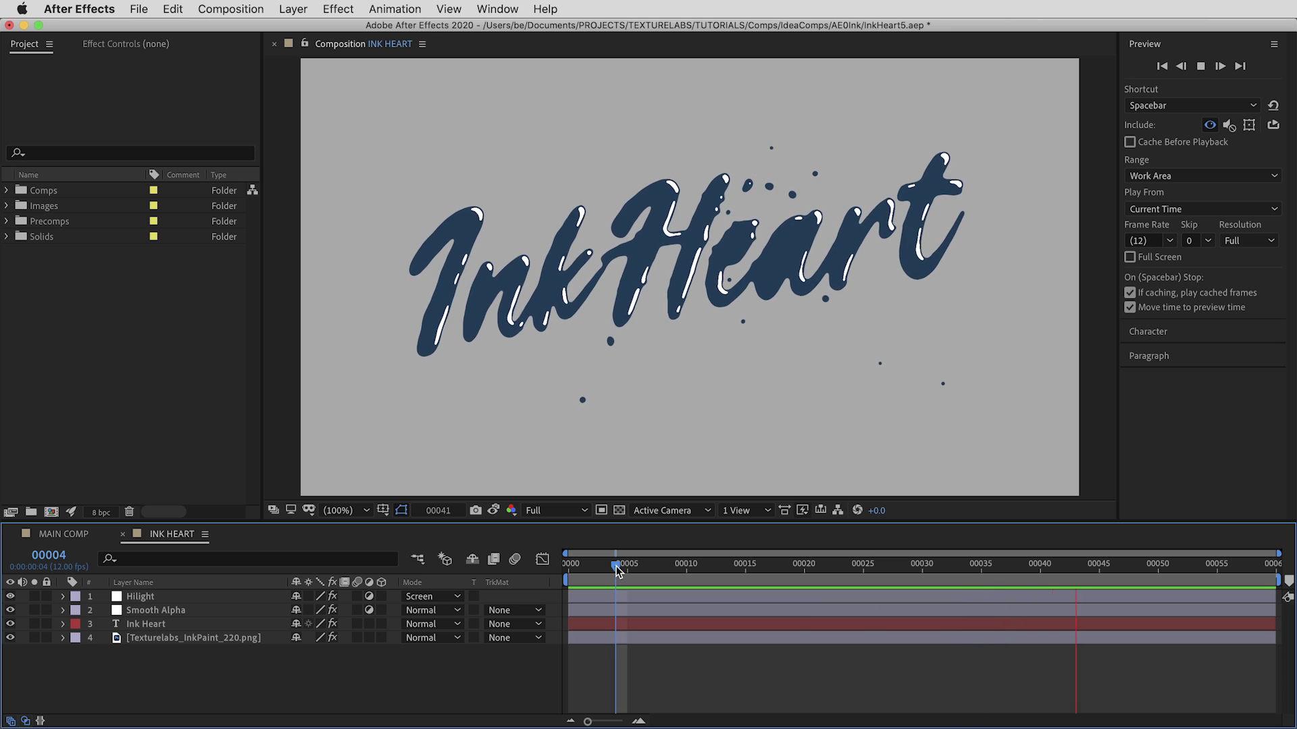
key("space")
Step: Compare the INK HEART animation with the Hilight and Smooth Alpha layers hidden and with both shown again
left_click(140, 597)
left_click(147, 610, "shift")
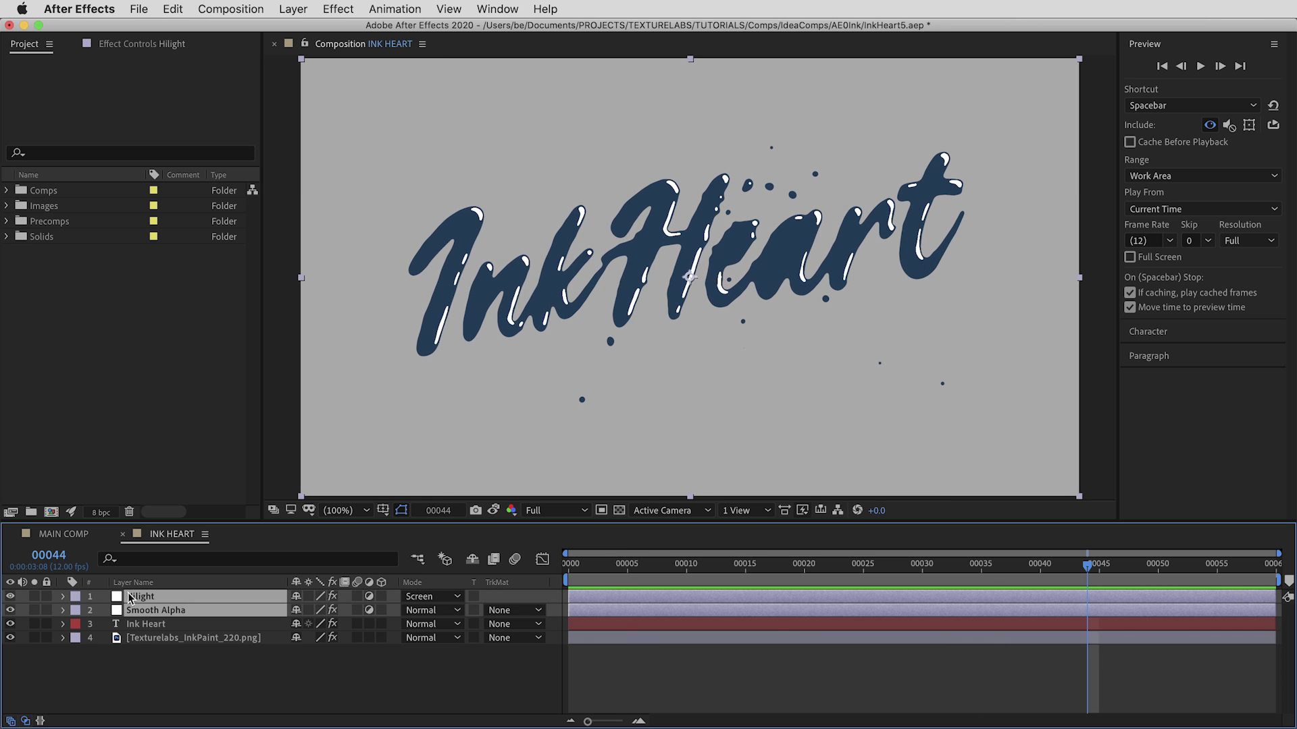
left_click_drag(10, 596, 11, 610)
left_click(703, 566)
key("space")
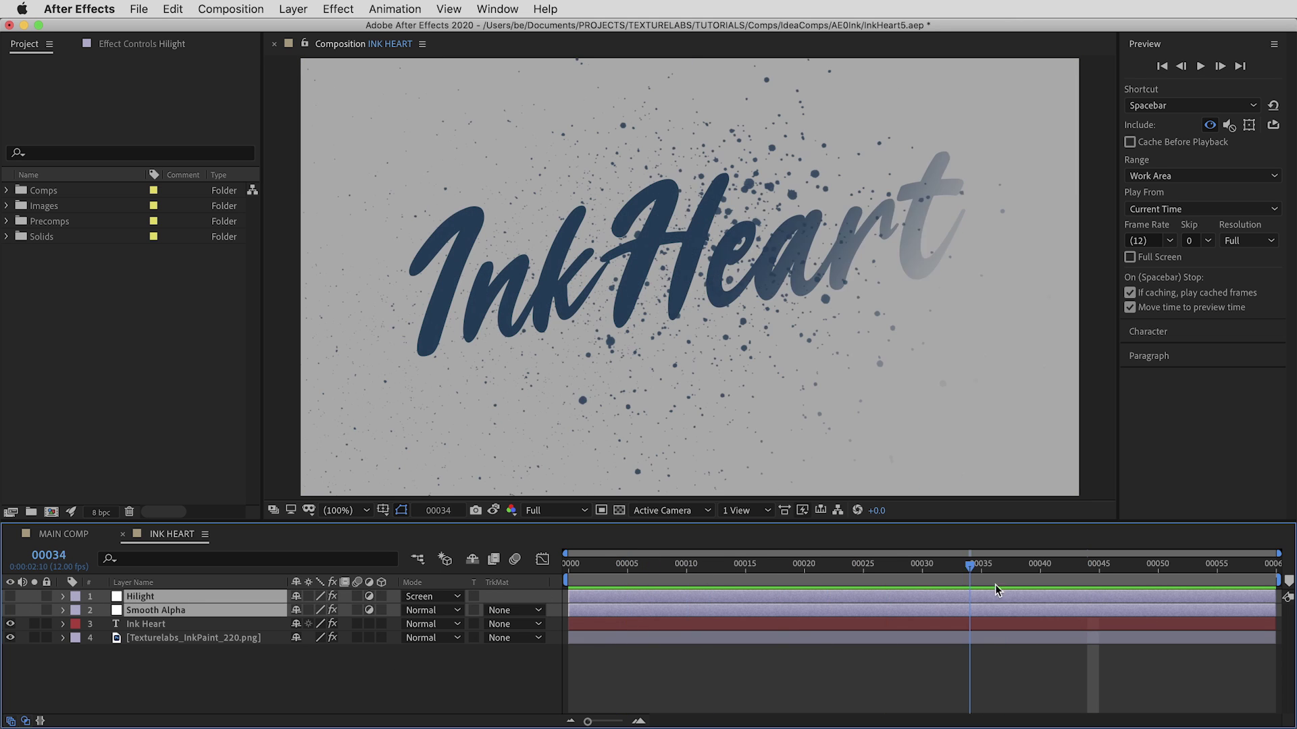
left_click(676, 566)
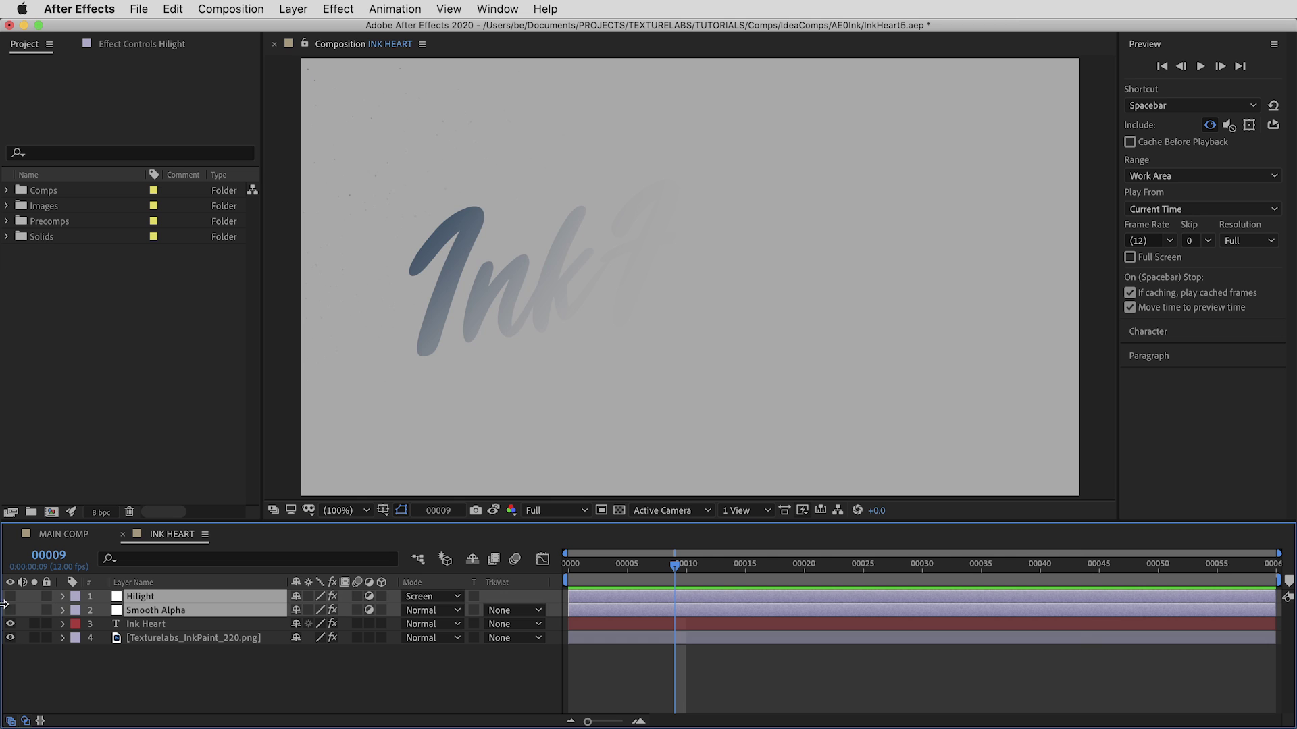
left_click_drag(10, 596, 10, 609)
key("space")
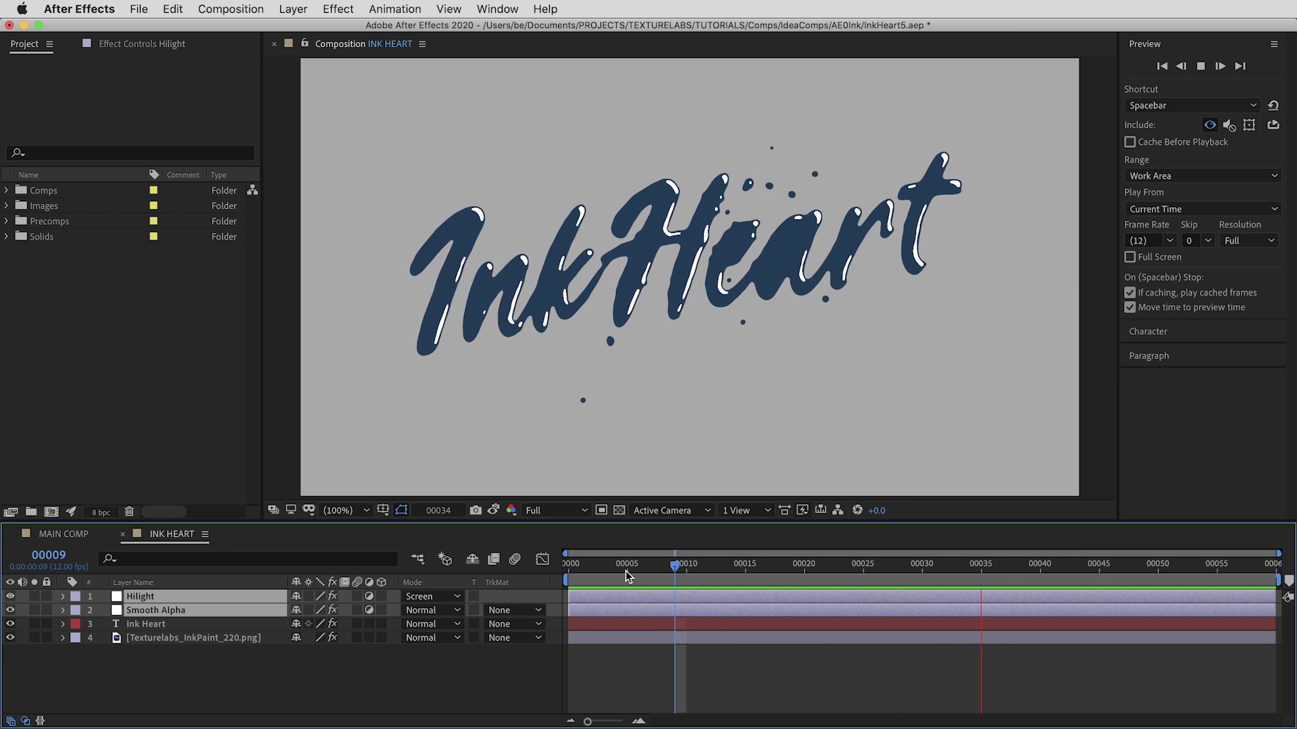
key("space")
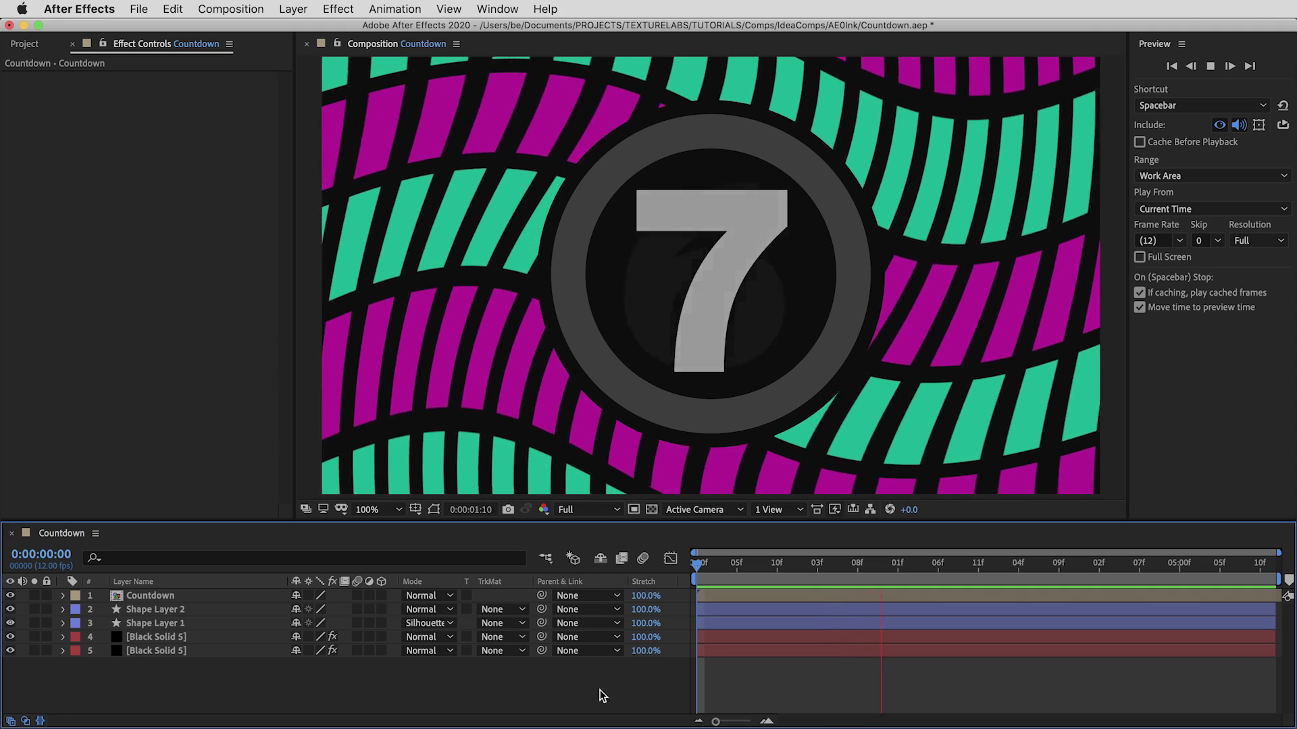
key("super+v")
left_click(796, 561)
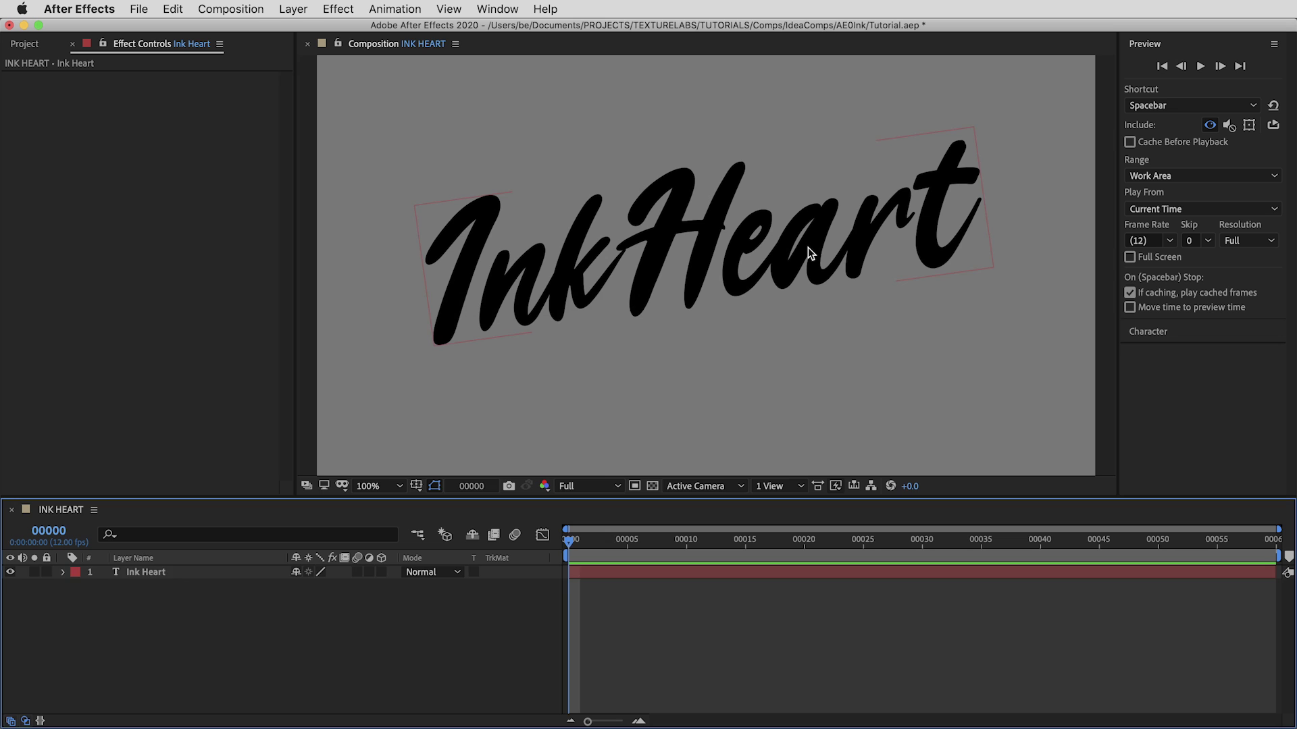
left_click(808, 247)
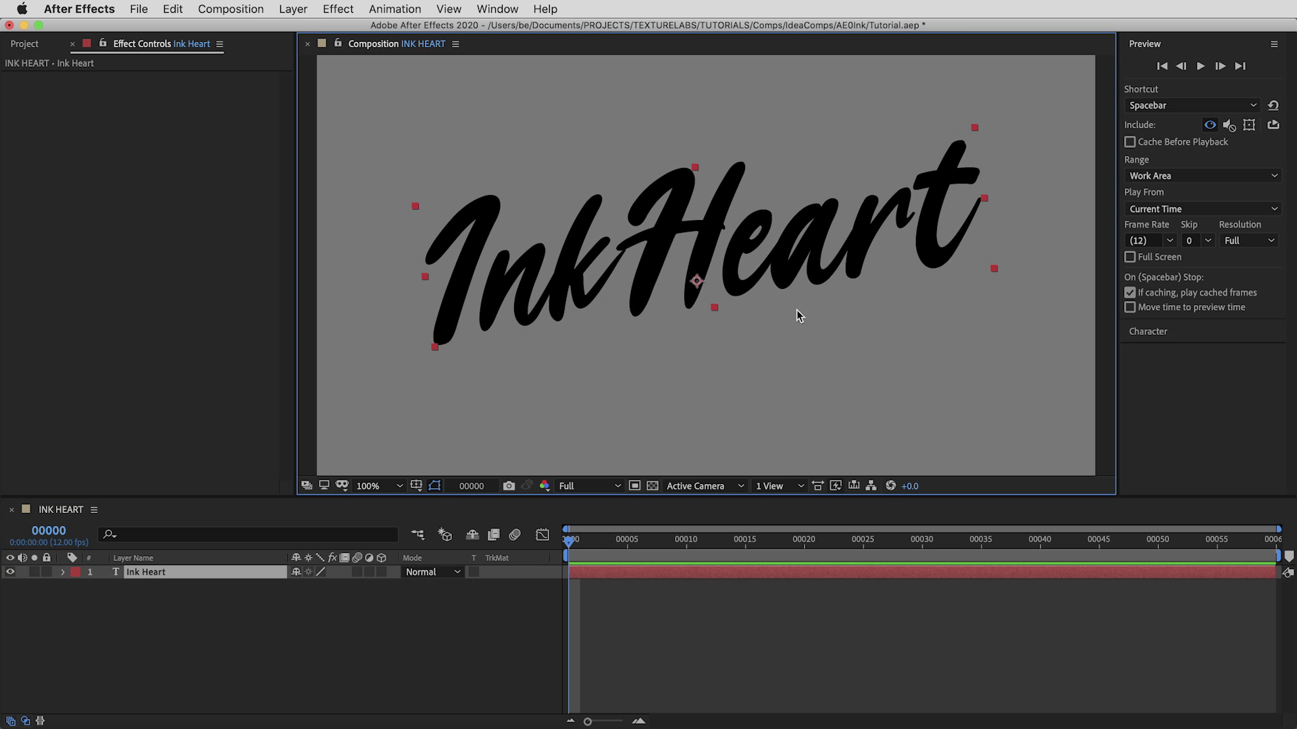
left_click(936, 346)
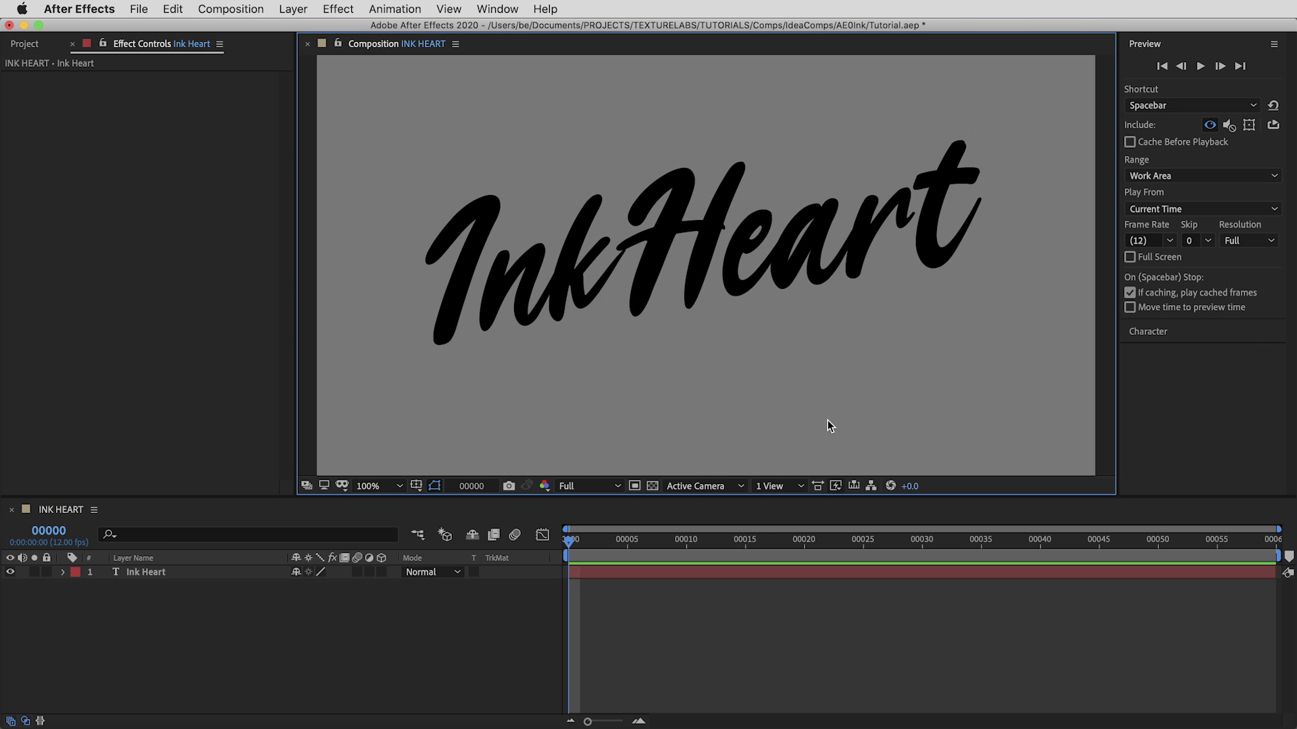
Step: Review the composition's width, height and 12 fps frame rate settings, and check its background with the transparency grid
key("super+k")
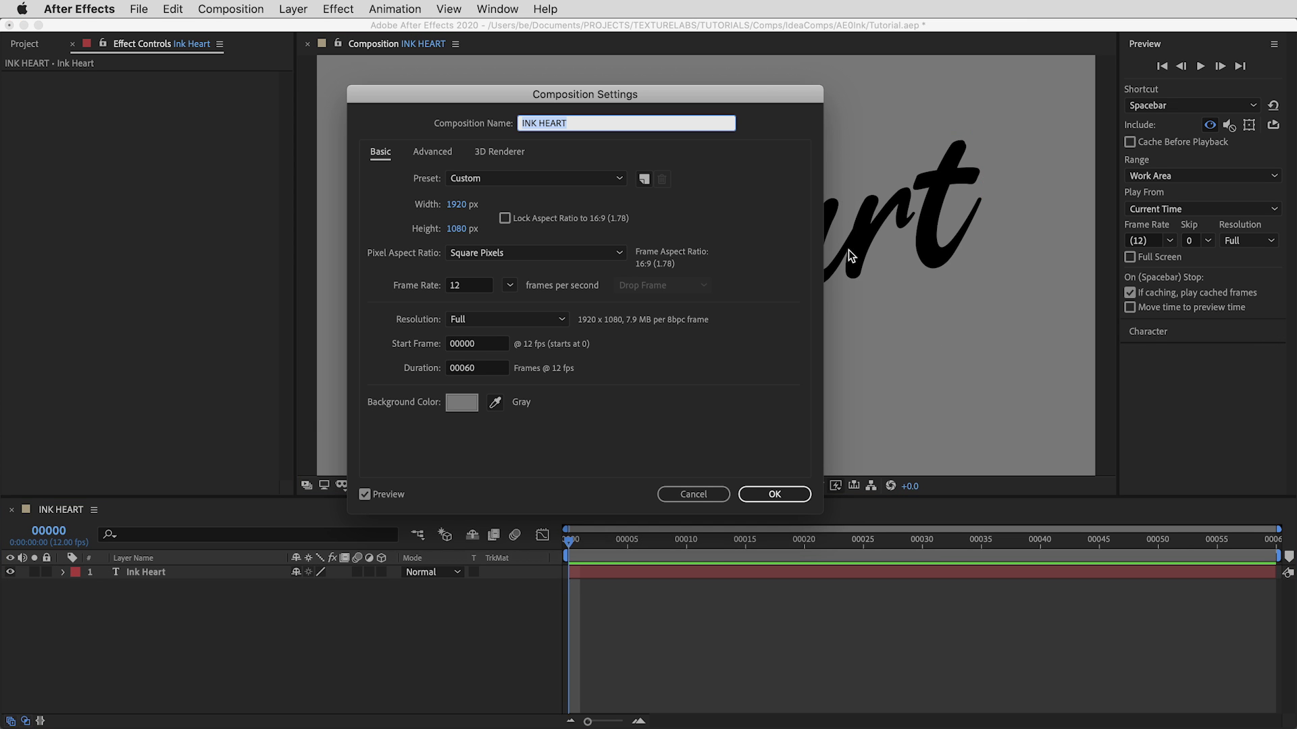
left_click(456, 205)
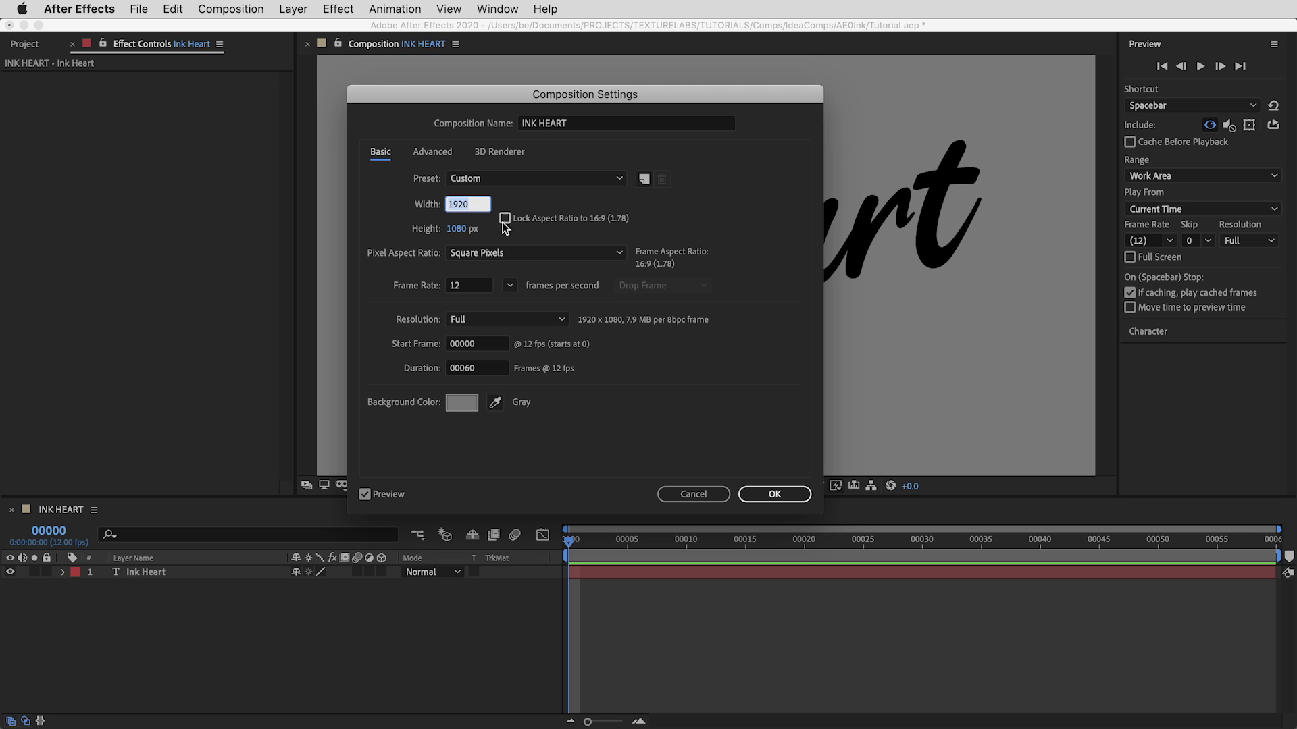
left_click(455, 229)
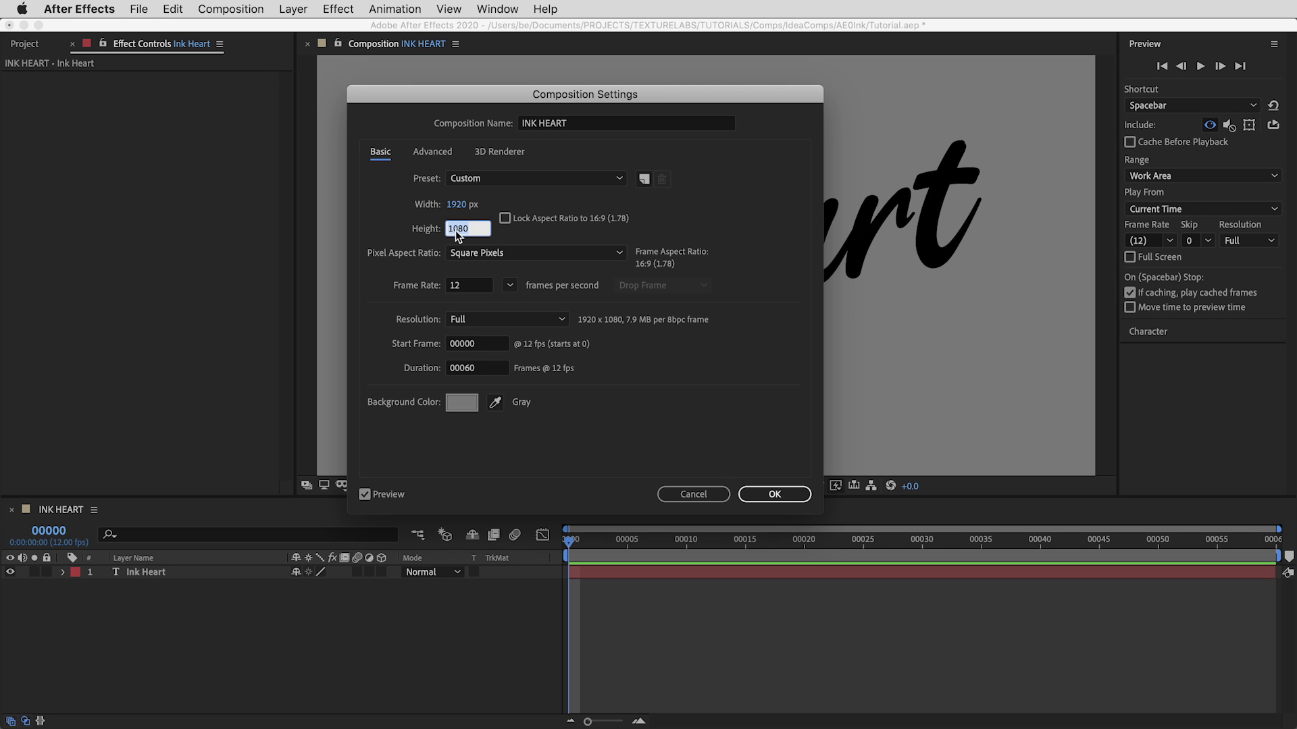
left_click(716, 218)
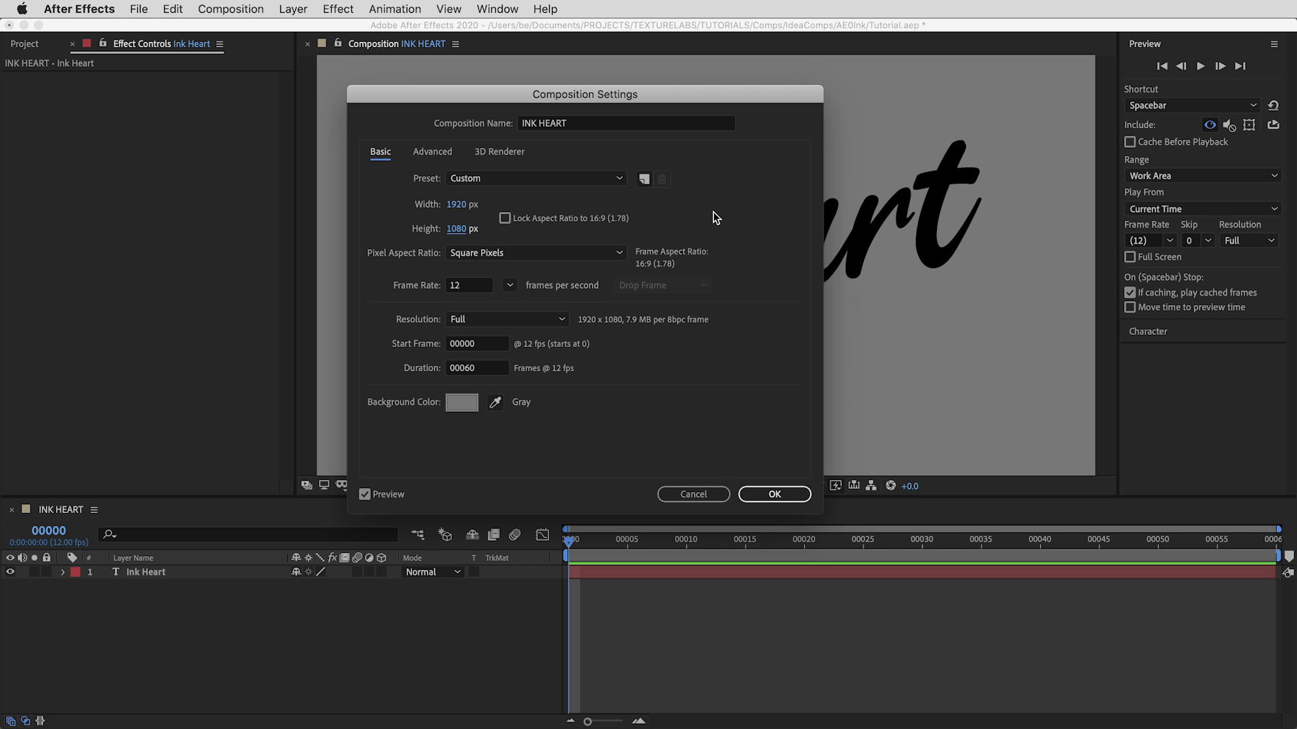
left_click(510, 285)
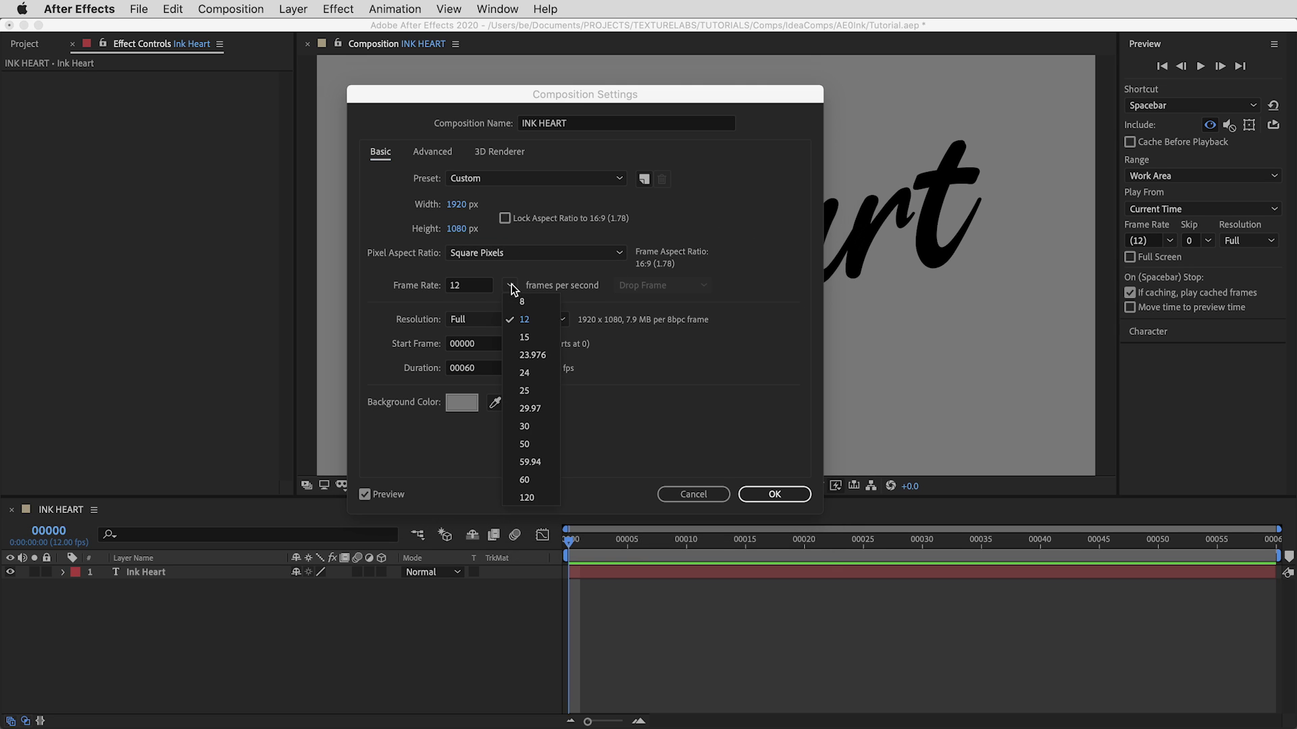
left_click(532, 319)
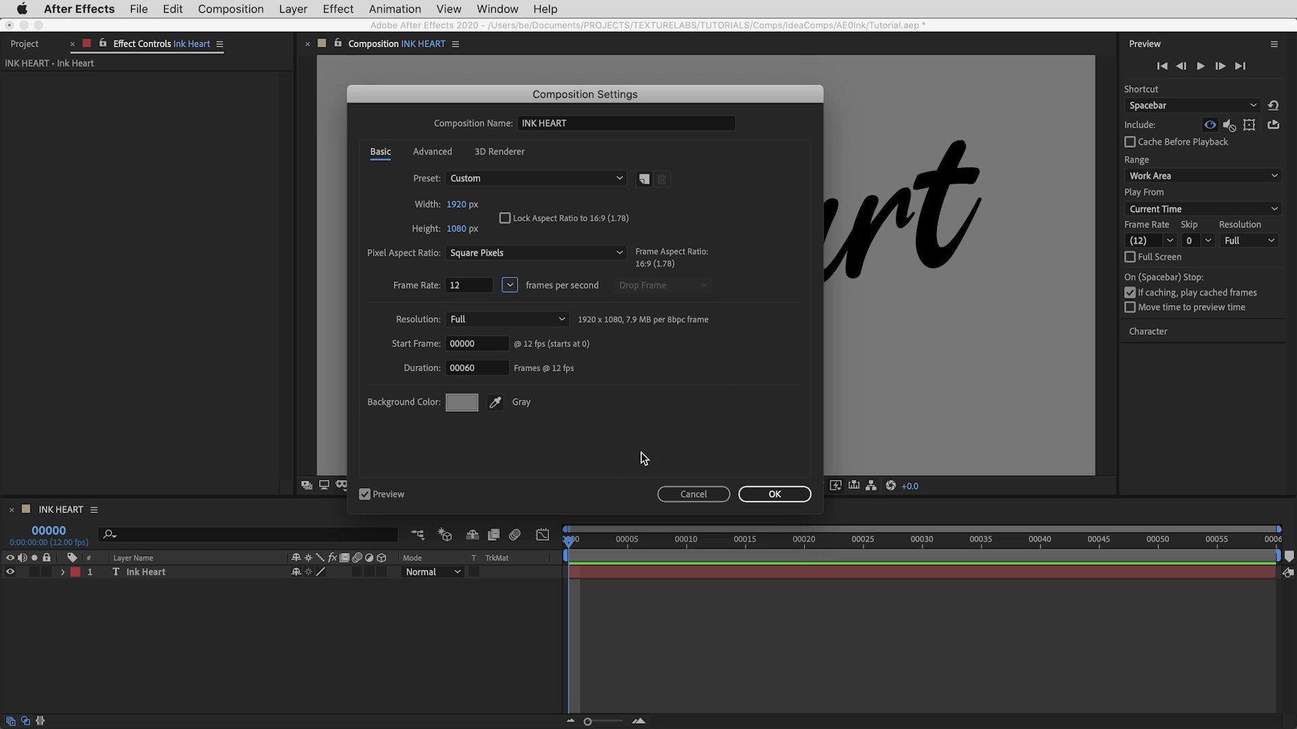
left_click(769, 494)
left_click(653, 486)
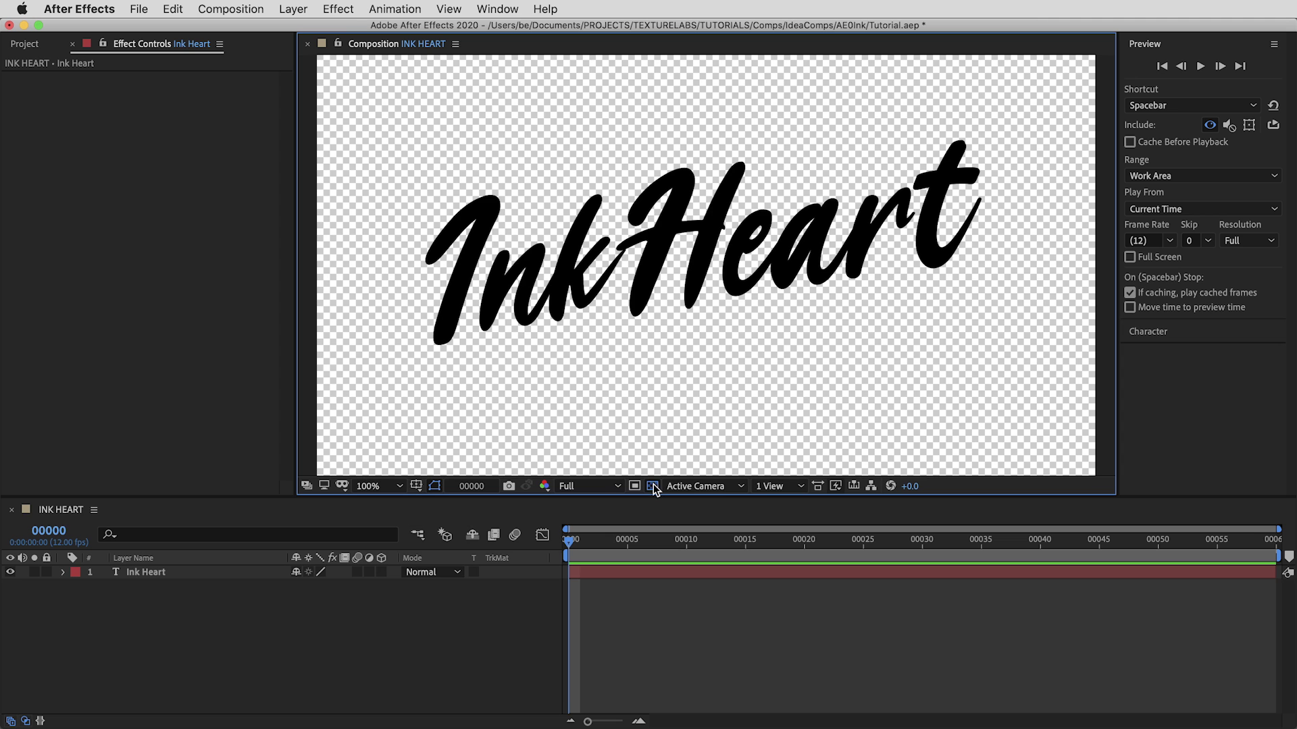
left_click(653, 485)
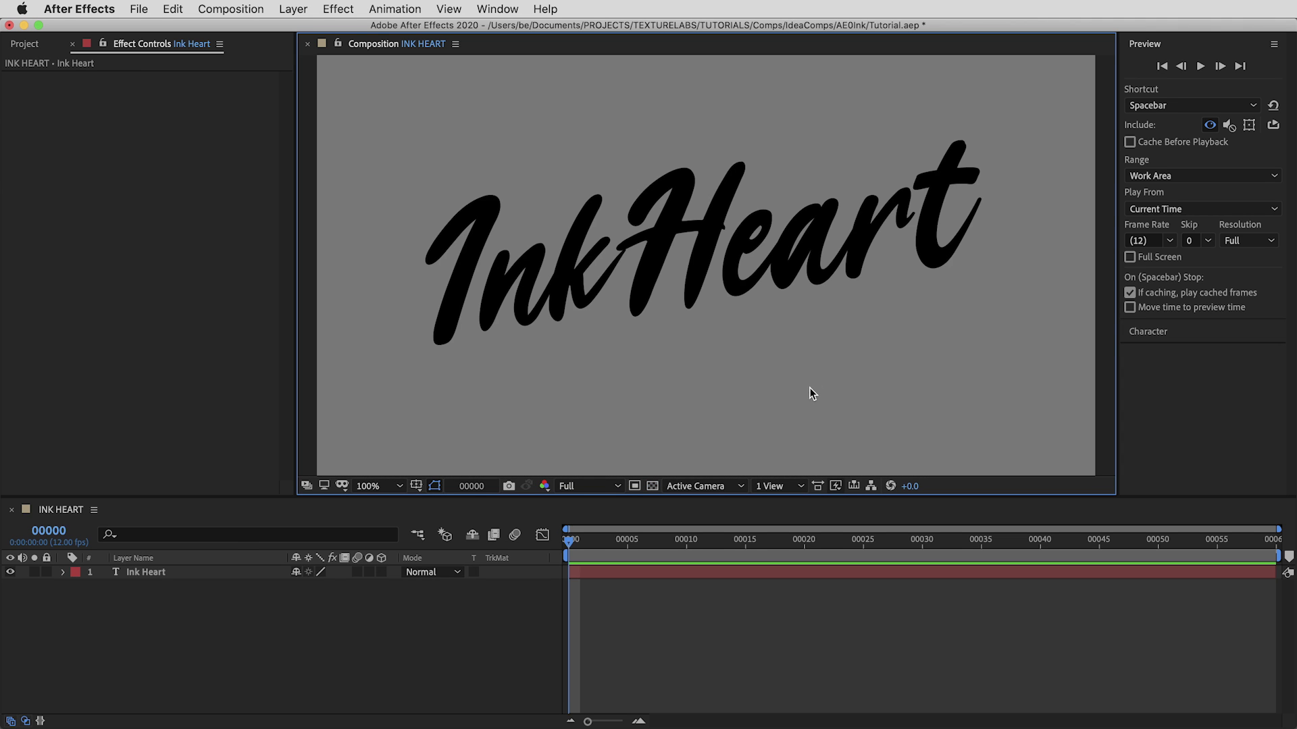
Step: Move to frame 25 and set the Ink Heart text layer's fill color to 233B56
left_click(213, 572)
left_click_drag(649, 543, 864, 543)
left_click(1188, 341)
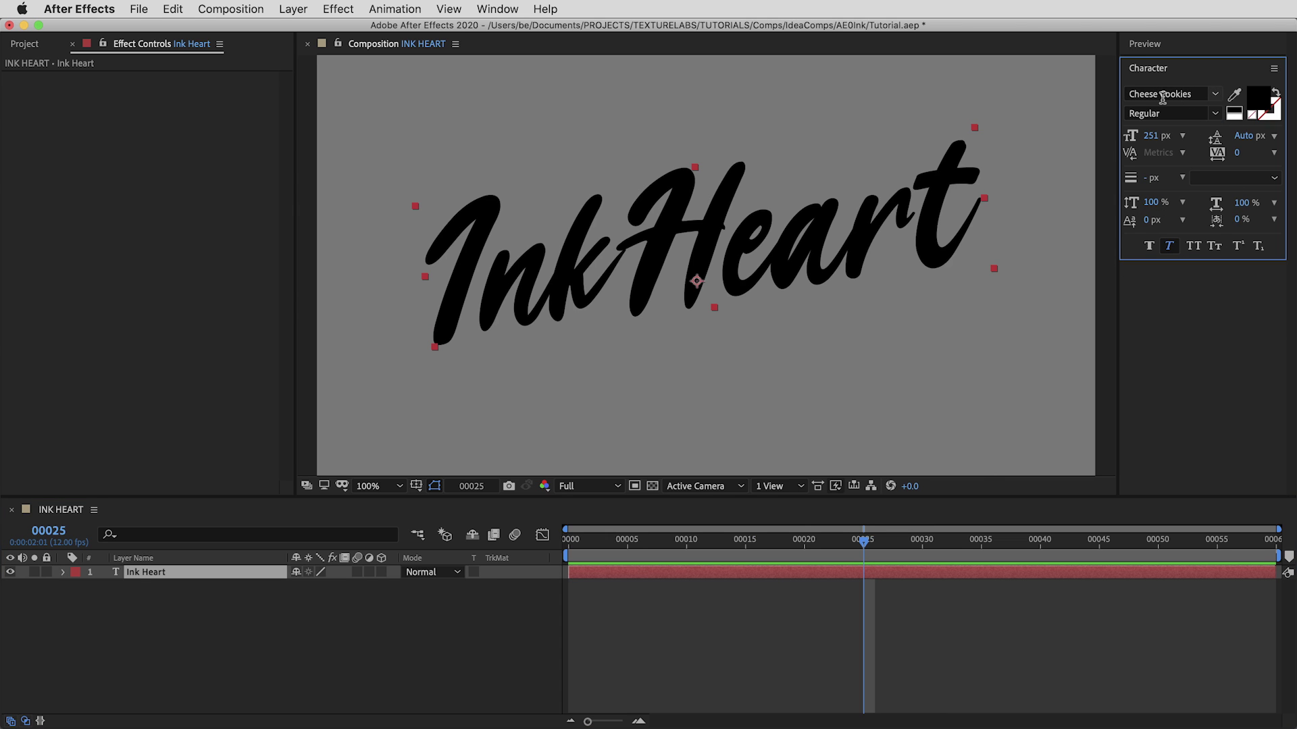
left_click(1257, 105)
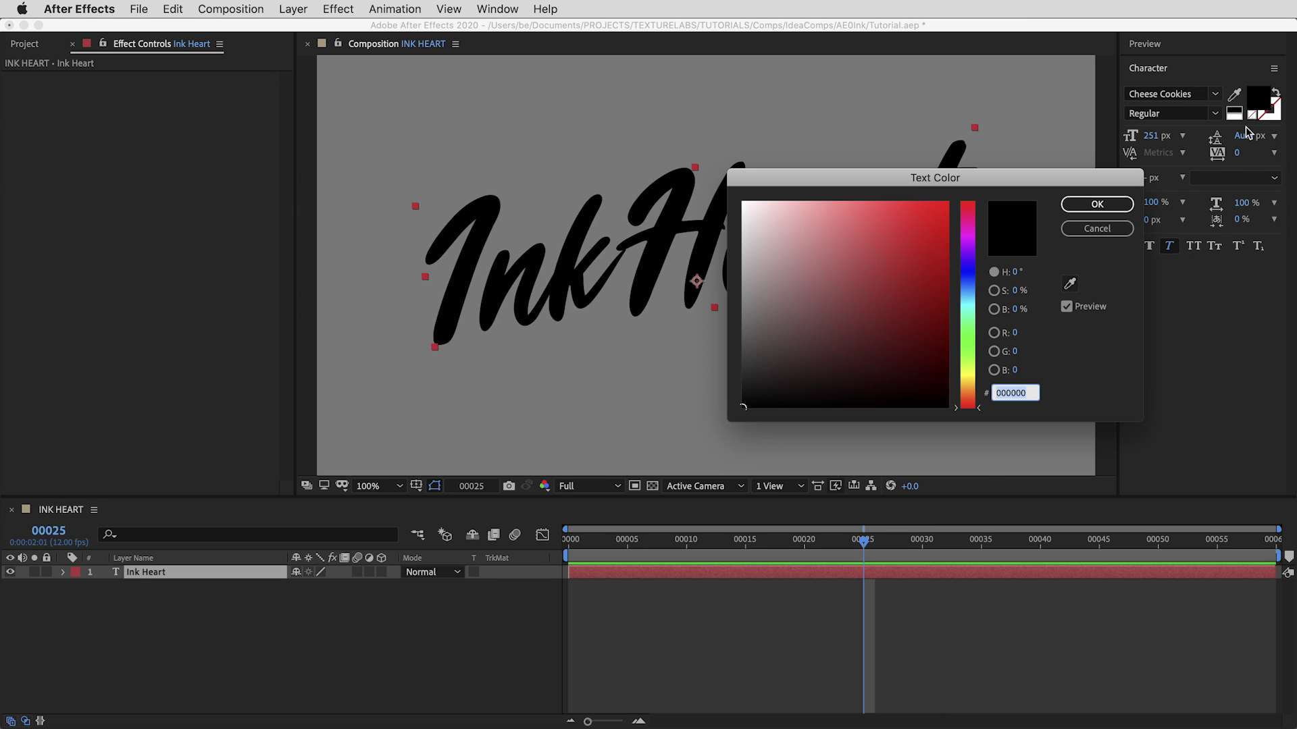
type("233B56")
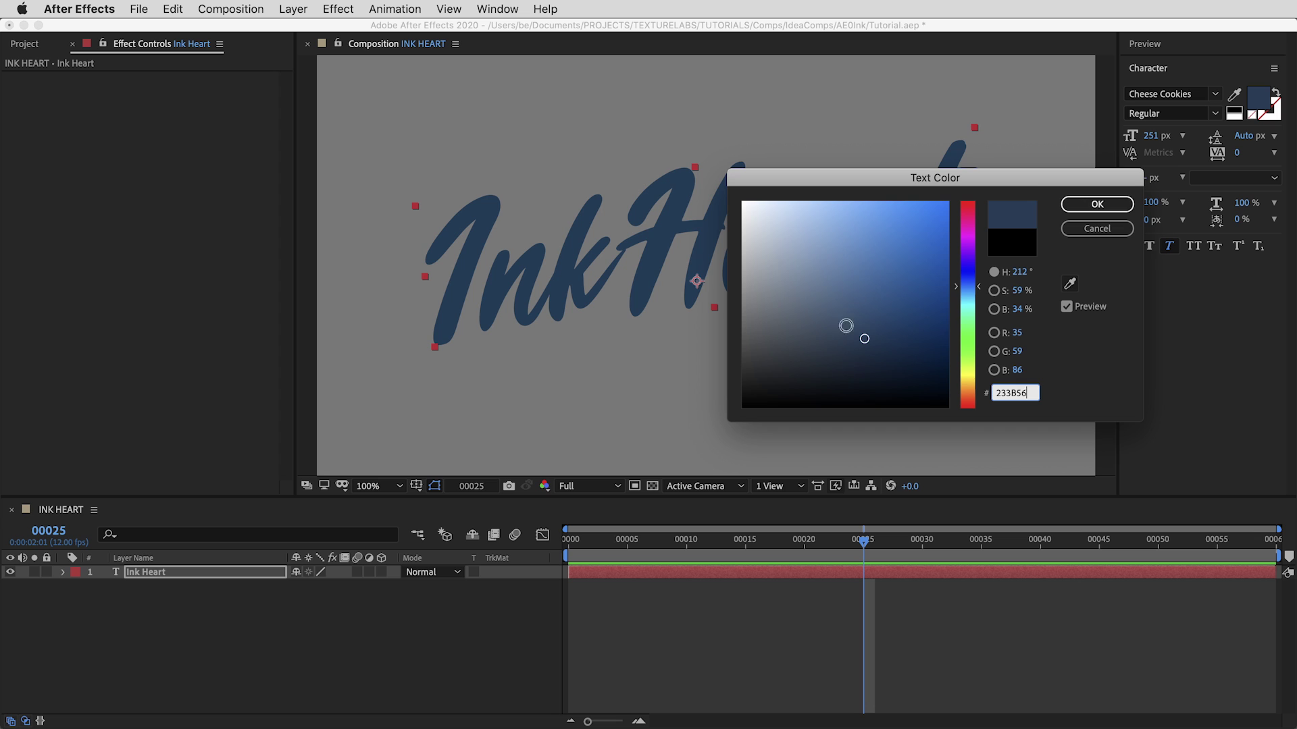
left_click(1110, 206)
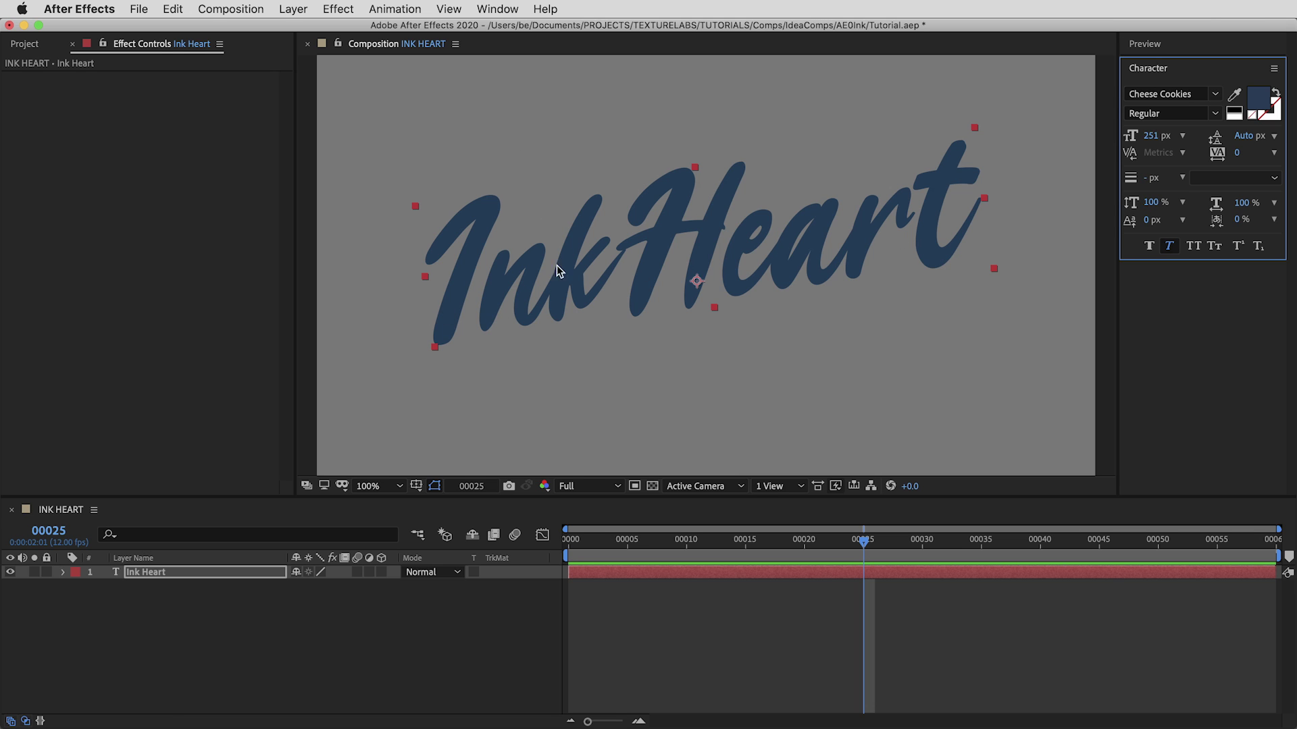
Step: Apply a Linear Wipe transition effect to the Ink Heart text with a -53° wipe angle and 53% transition completion
left_click(338, 9)
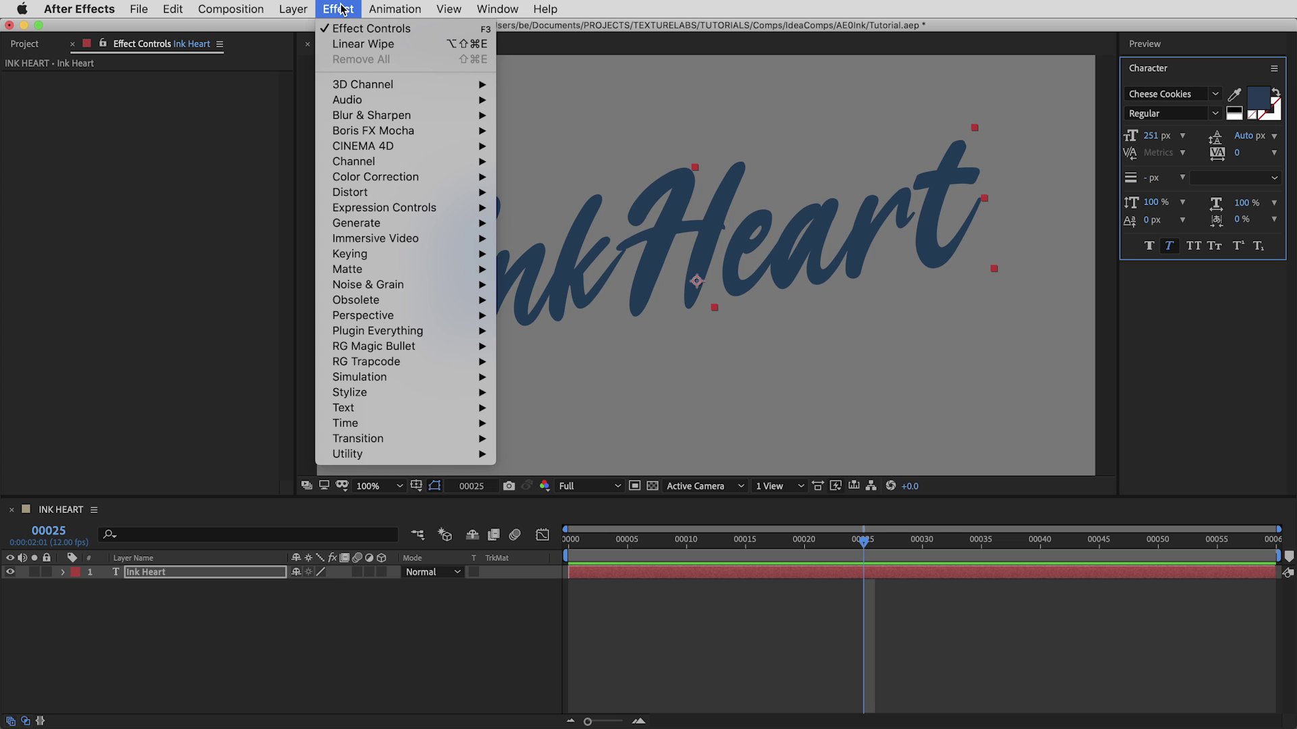
mouse_move(434, 441)
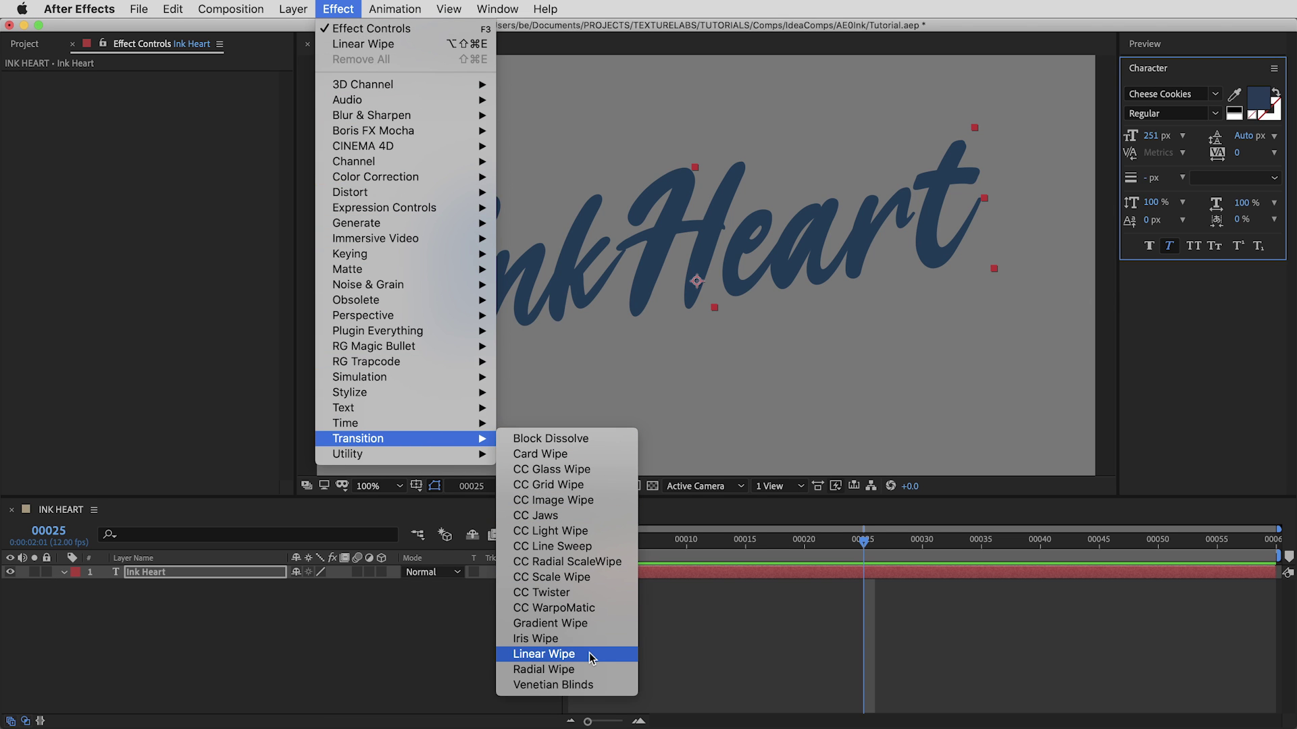
left_click(544, 653)
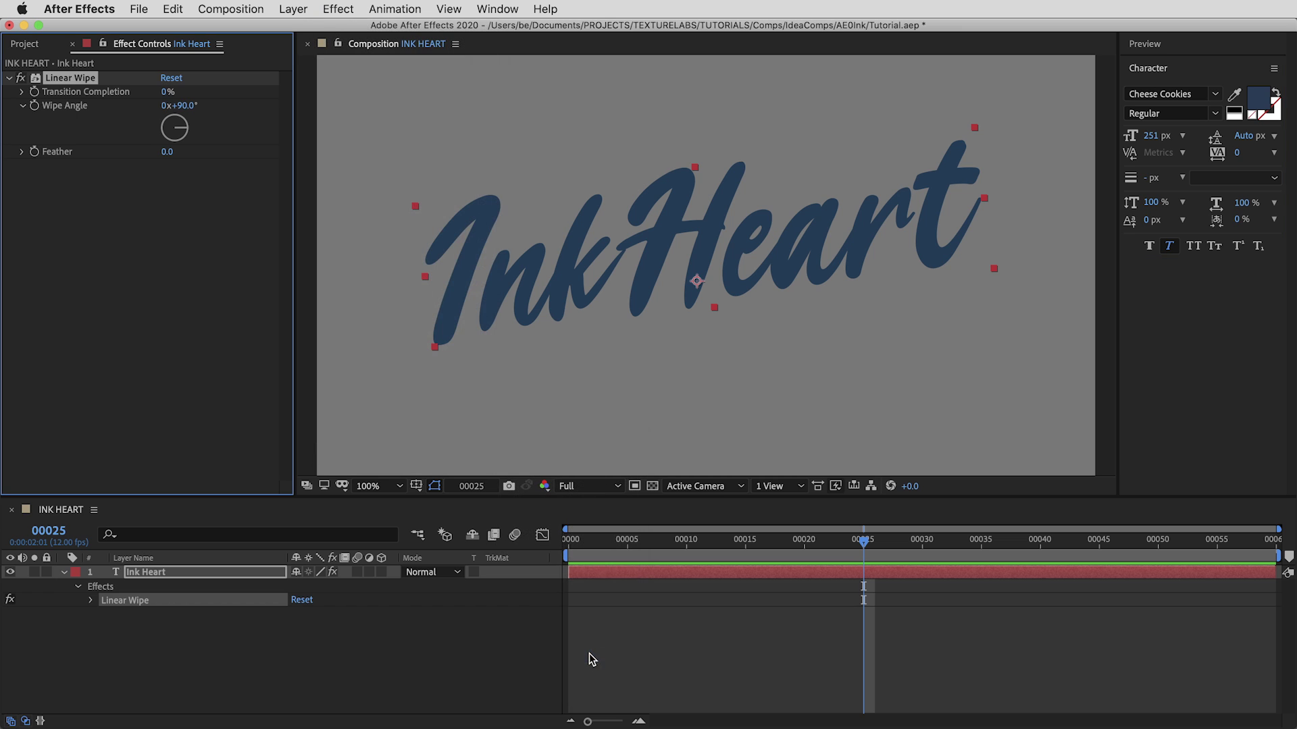
mouse_move(167, 92)
left_mouse_down()
mouse_move(191, 111)
mouse_move(85, 116)
left_mouse_up()
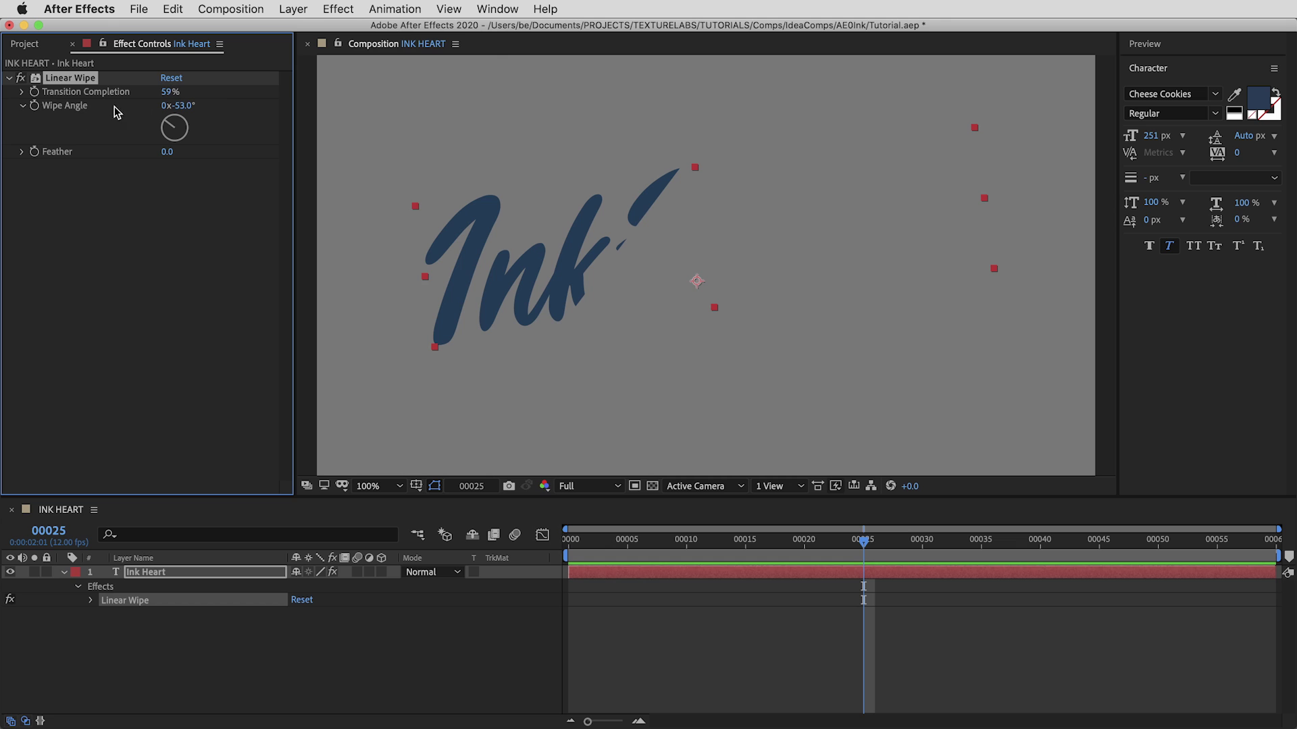
mouse_move(169, 92)
left_mouse_down()
mouse_move(188, 97)
mouse_move(150, 101)
mouse_move(169, 104)
left_mouse_up()
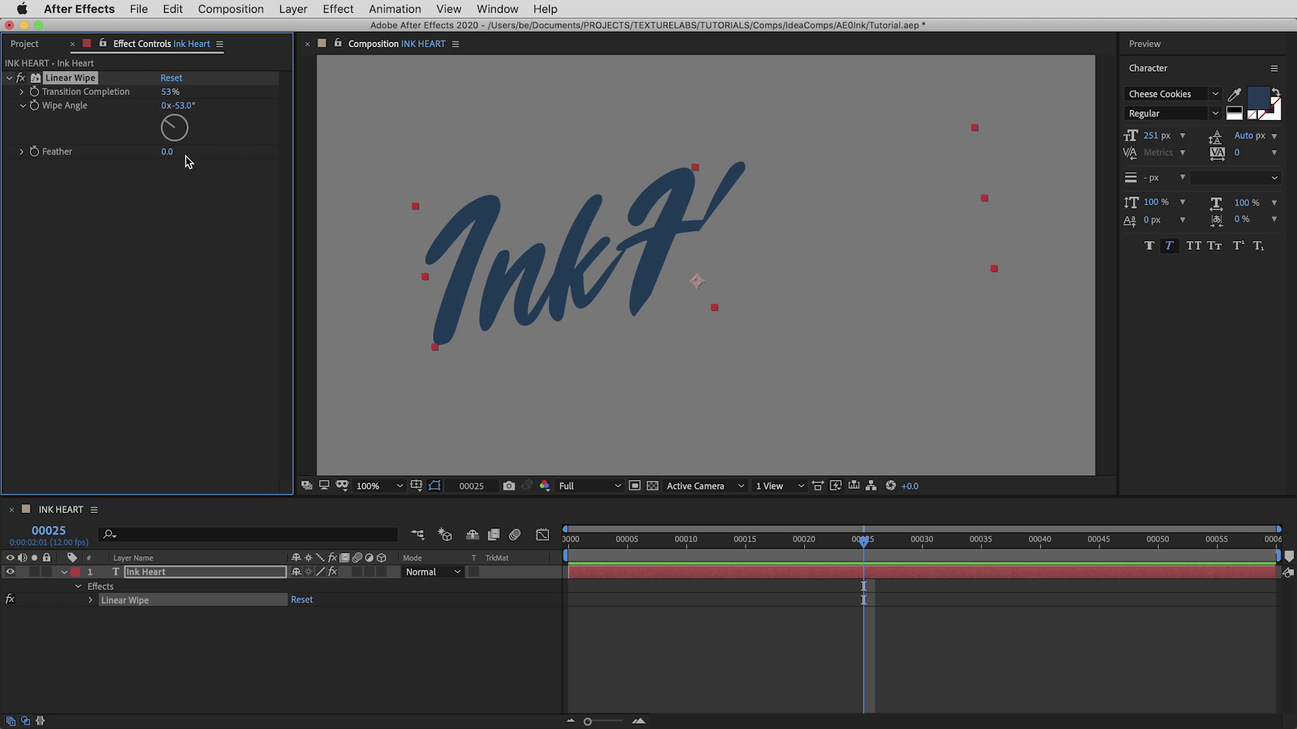
Step: Set the Linear Wipe feather to 400 and check the soft fade against the transparency grid
left_click_drag(167, 151, 355, 156)
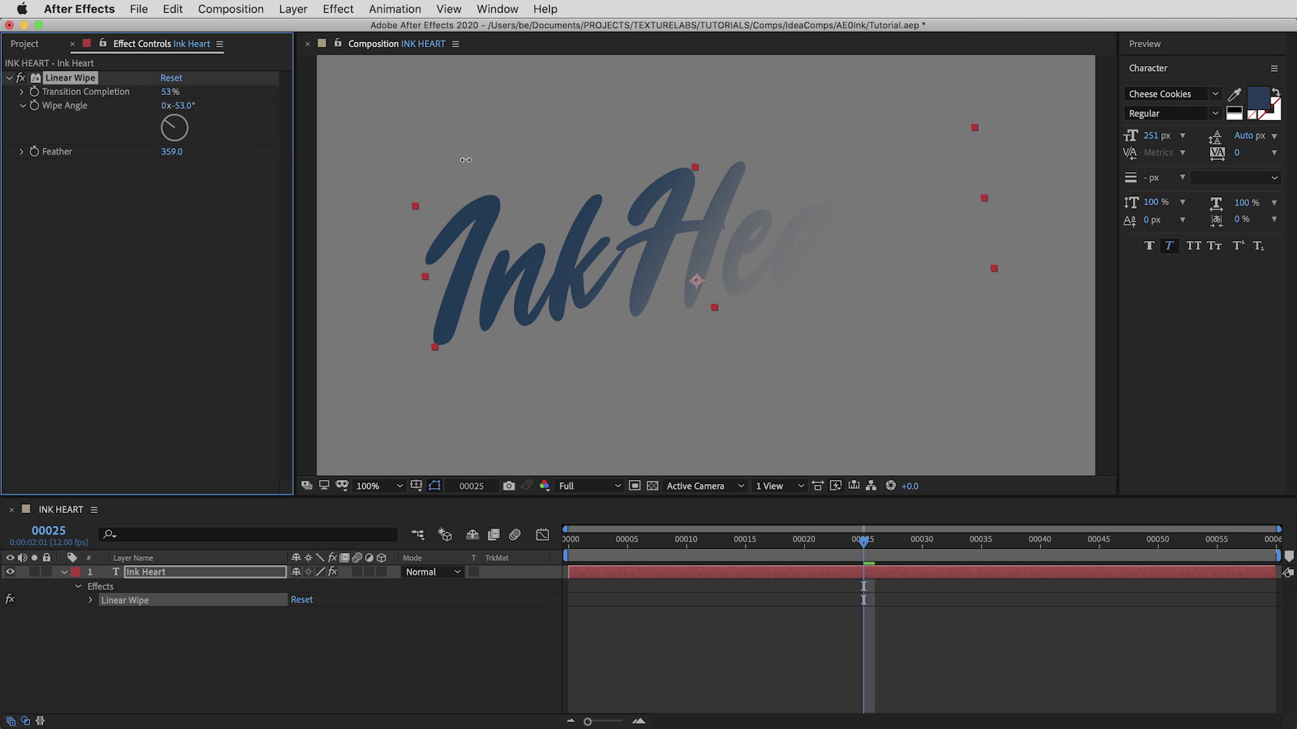
left_click_drag(500, 162, 500, 162)
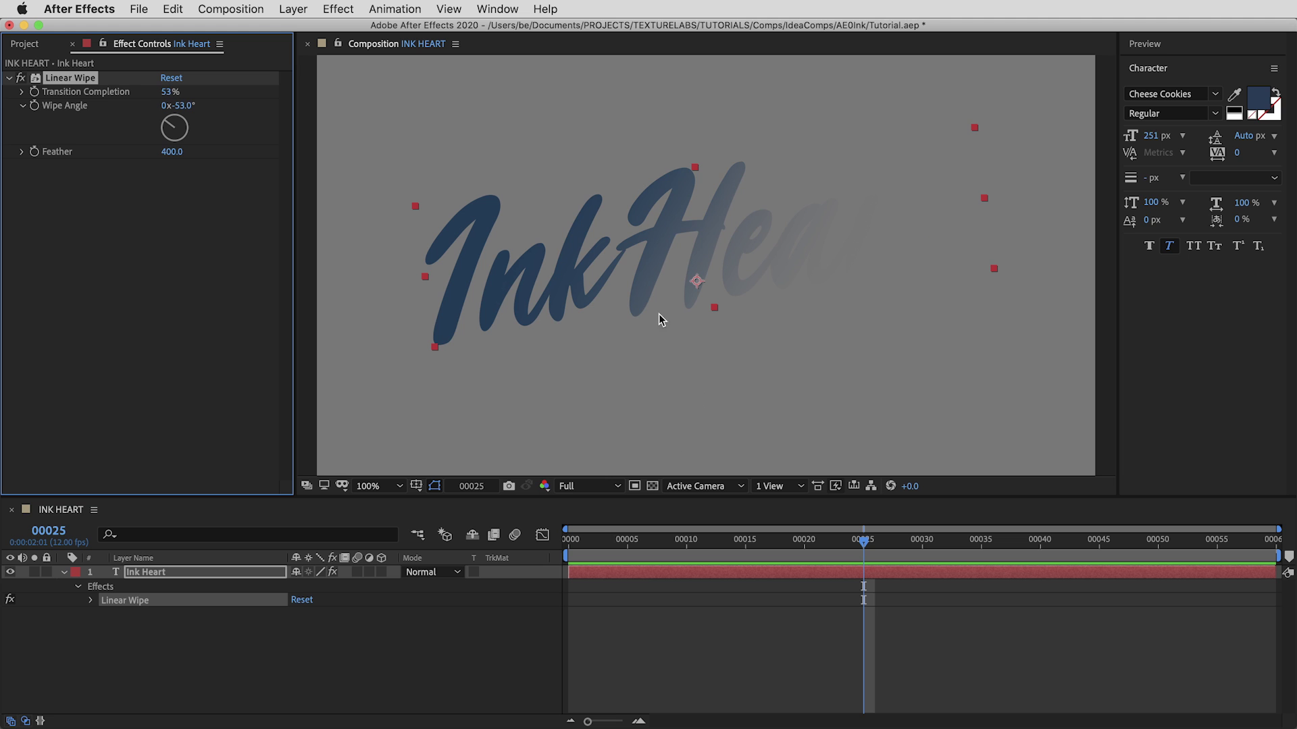
mouse_move(170, 92)
left_mouse_down()
mouse_move(150, 93)
mouse_move(170, 92)
left_mouse_up()
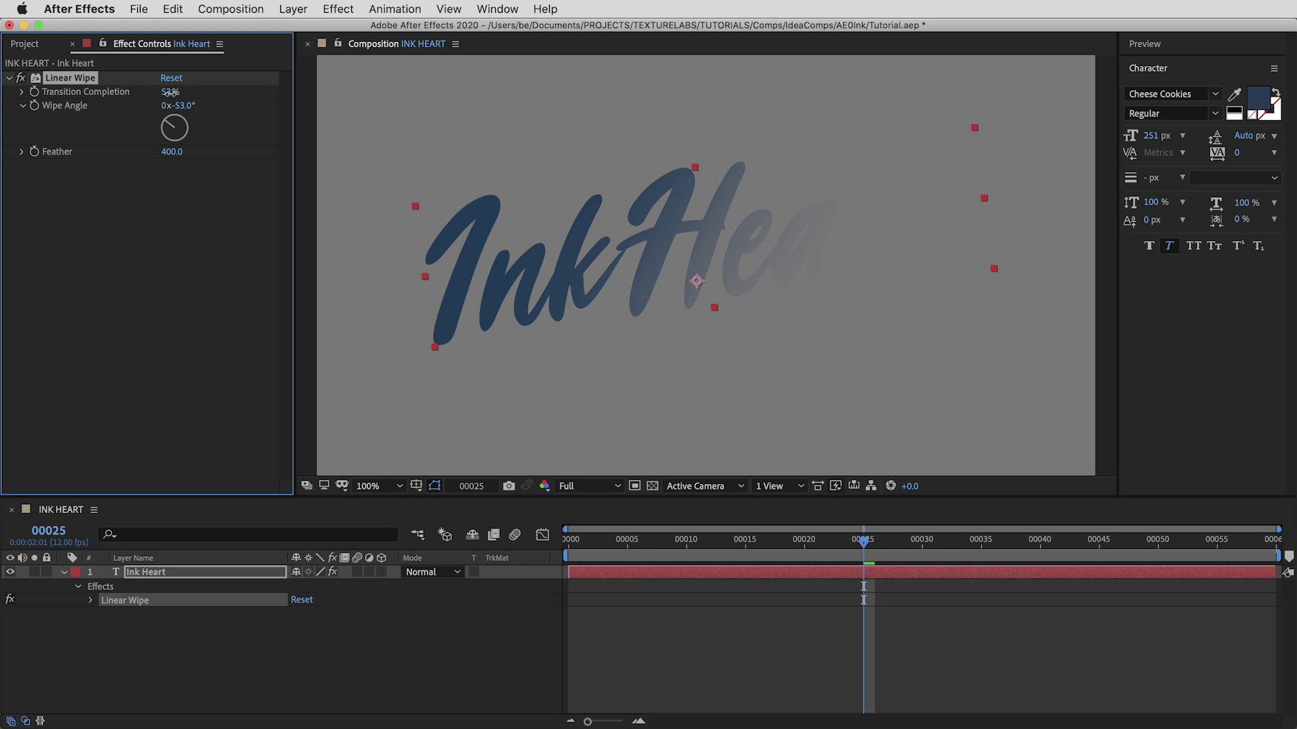
left_click(652, 487)
left_click(653, 486)
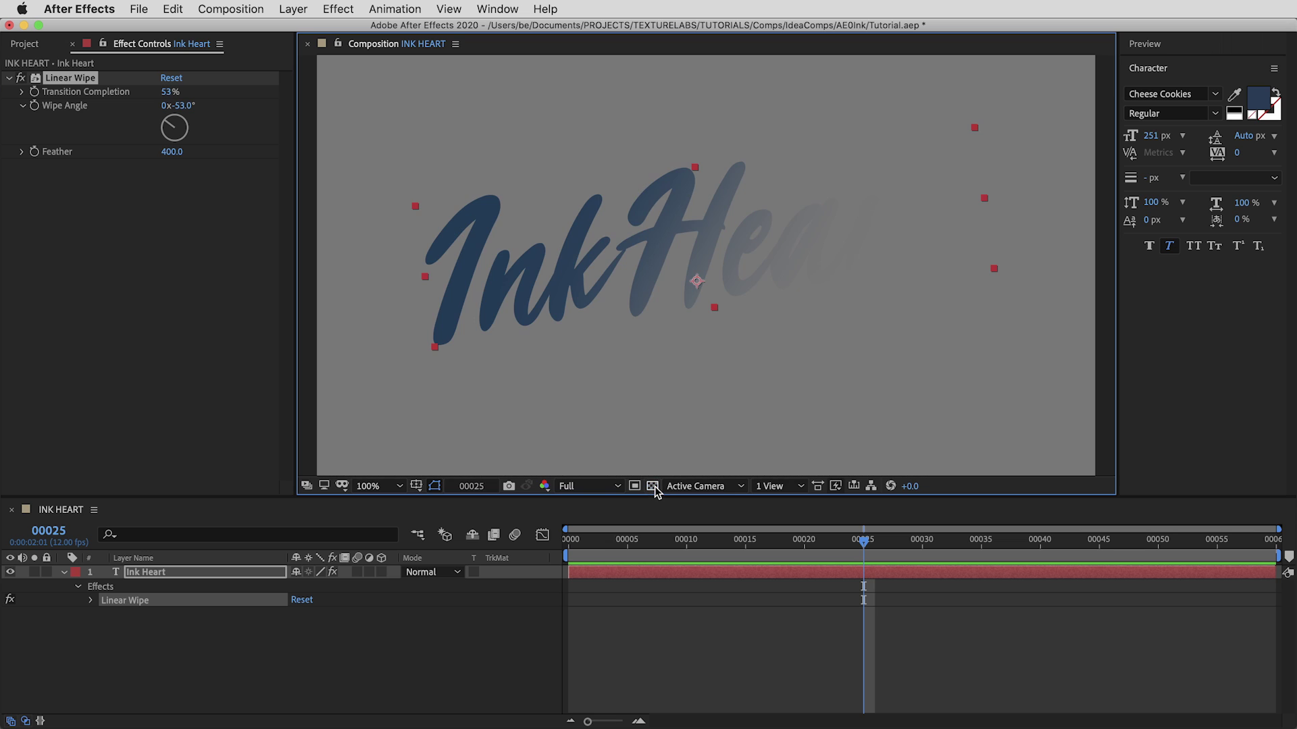
Step: Keyframe the Ink Heart Linear Wipe's Transition Completion at 85% on frame 0 and 22% on frame 40
left_click_drag(868, 541, 567, 533)
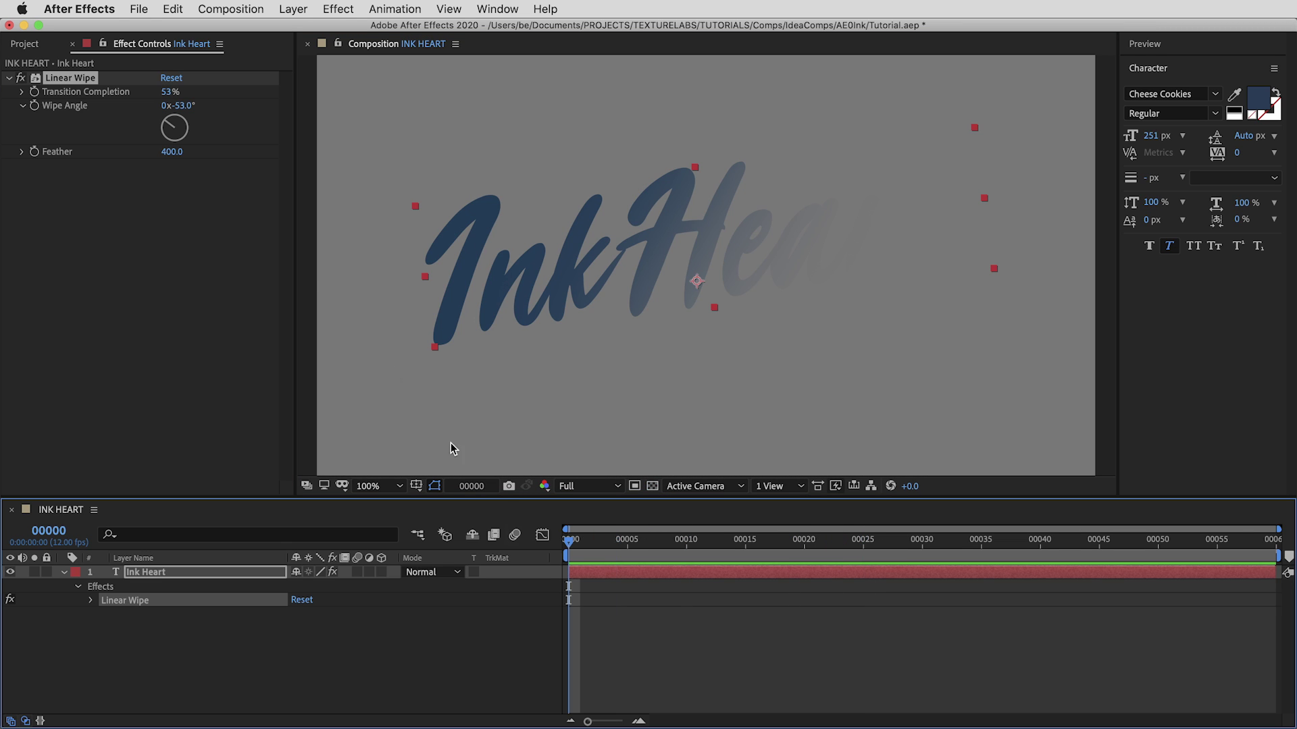
left_click_drag(179, 92, 199, 91)
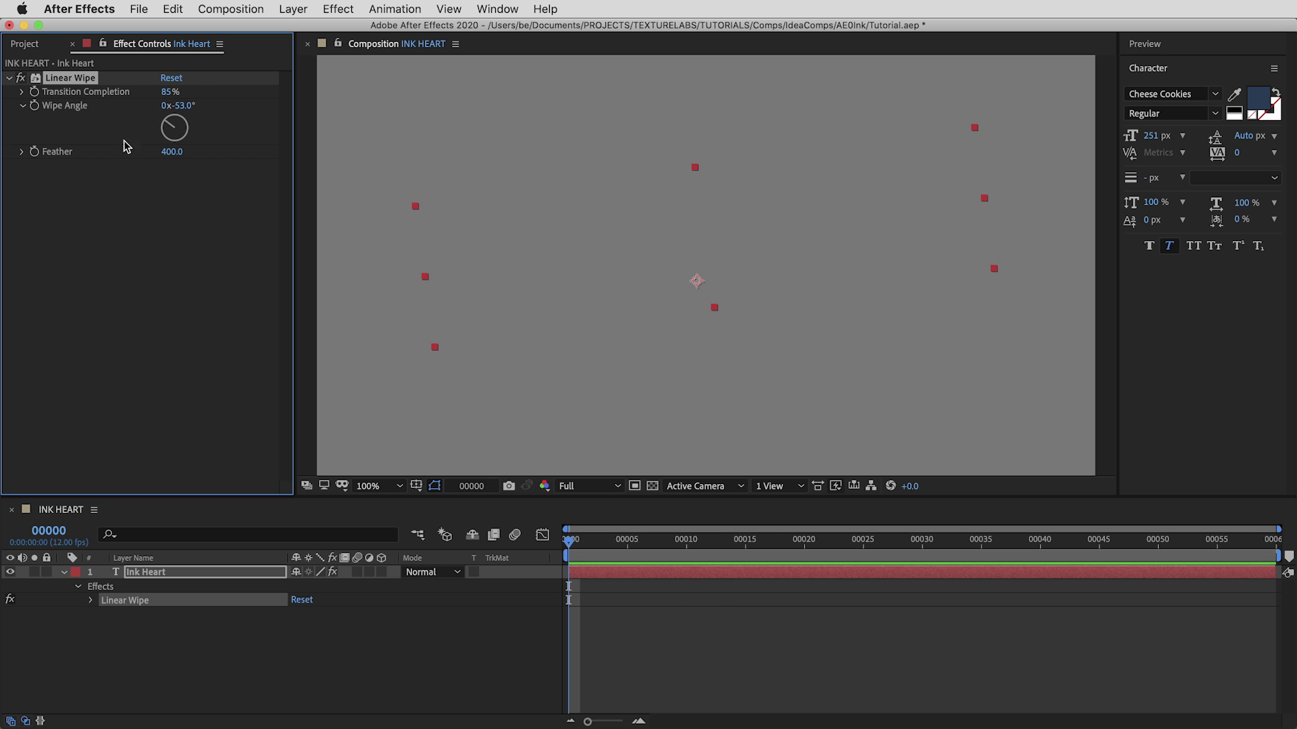
left_click(35, 92)
key("u")
left_click_drag(641, 549, 1040, 545)
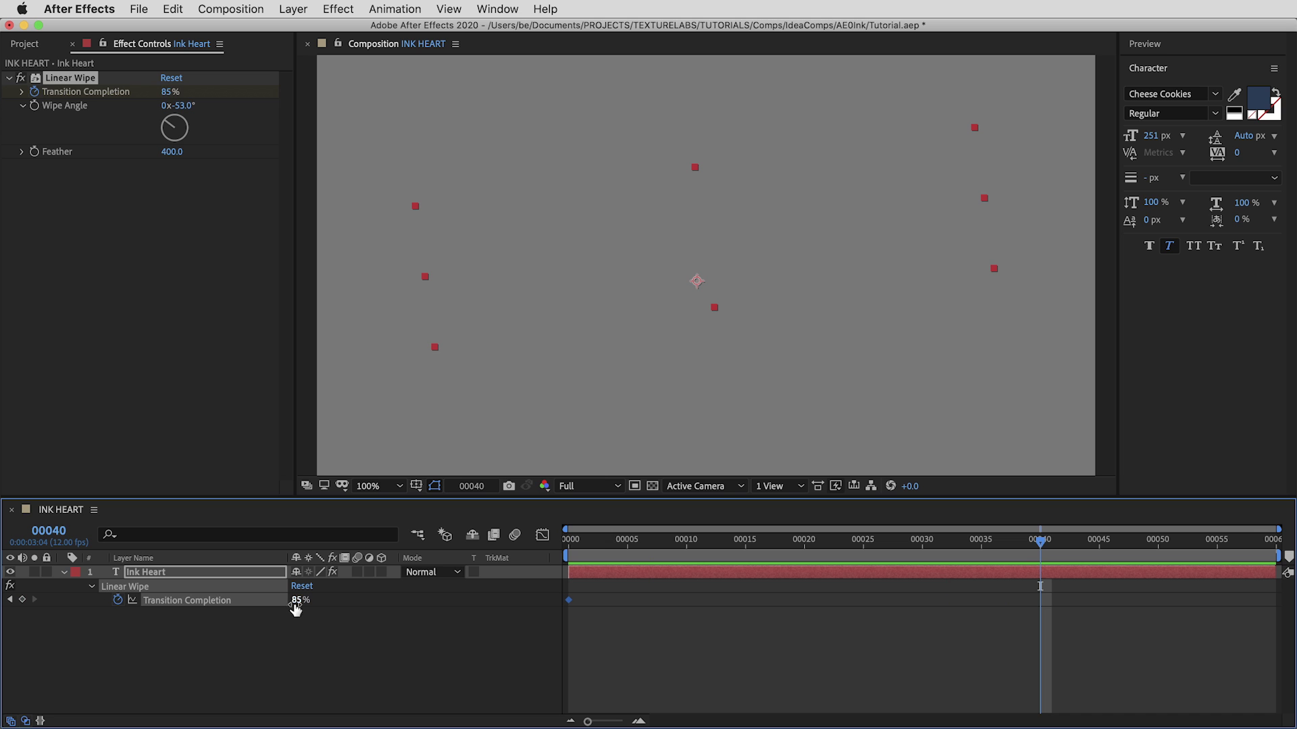
left_click_drag(298, 601, 251, 607)
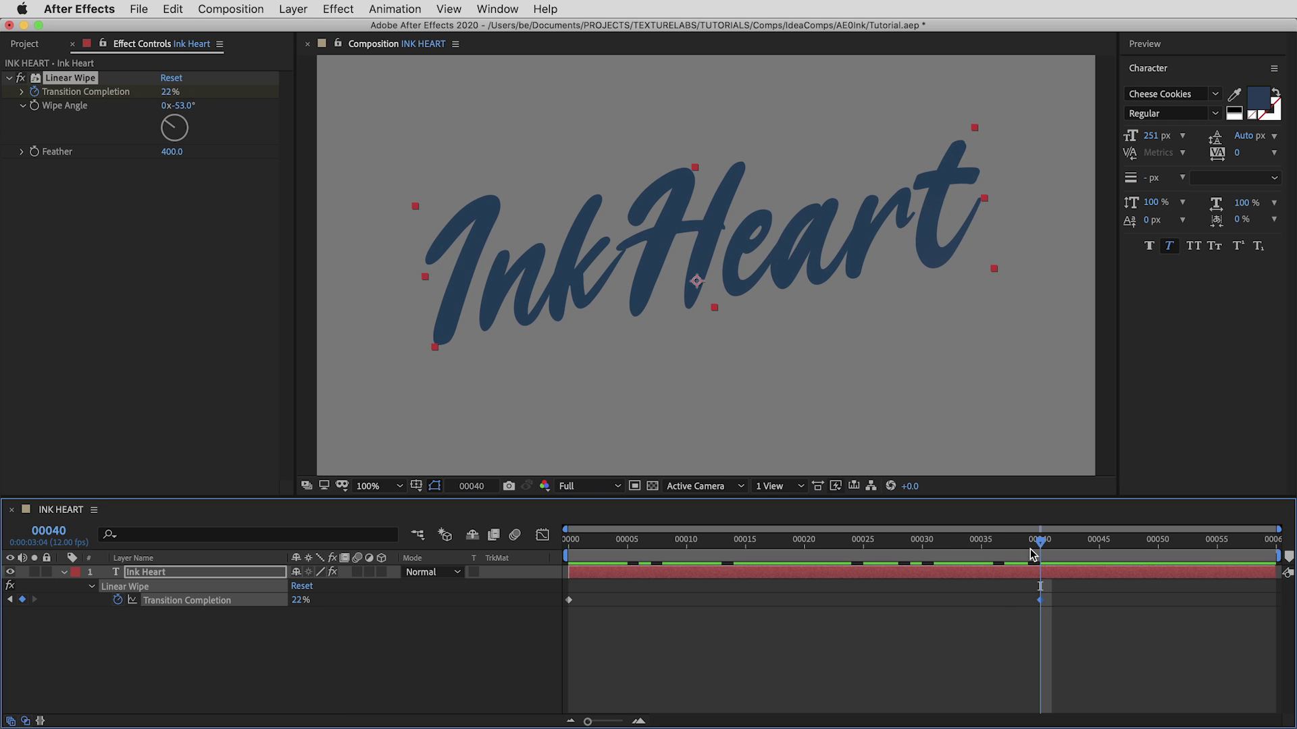
Step: Move to frame 20 and add a new adjustment layer named Smooth Alpha
left_click_drag(1033, 553, 805, 555)
left_click(297, 8)
mouse_move(318, 29)
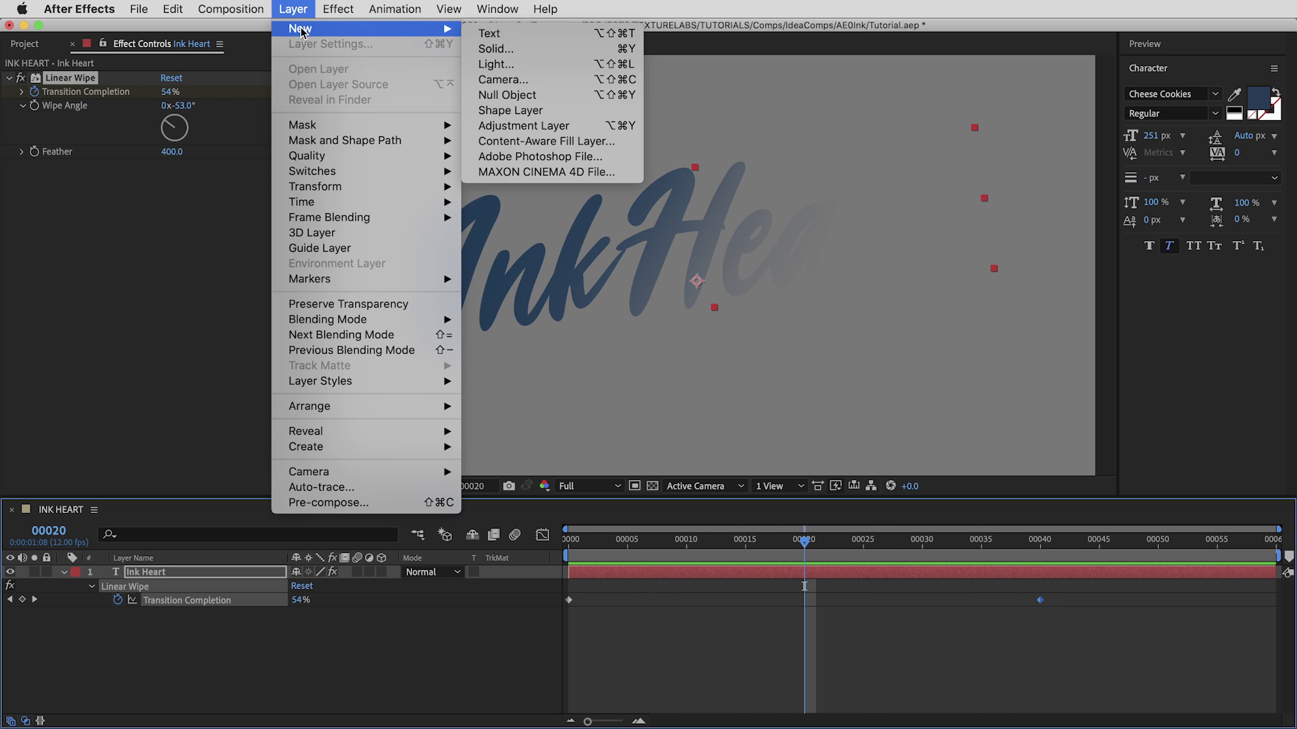
left_click(587, 127)
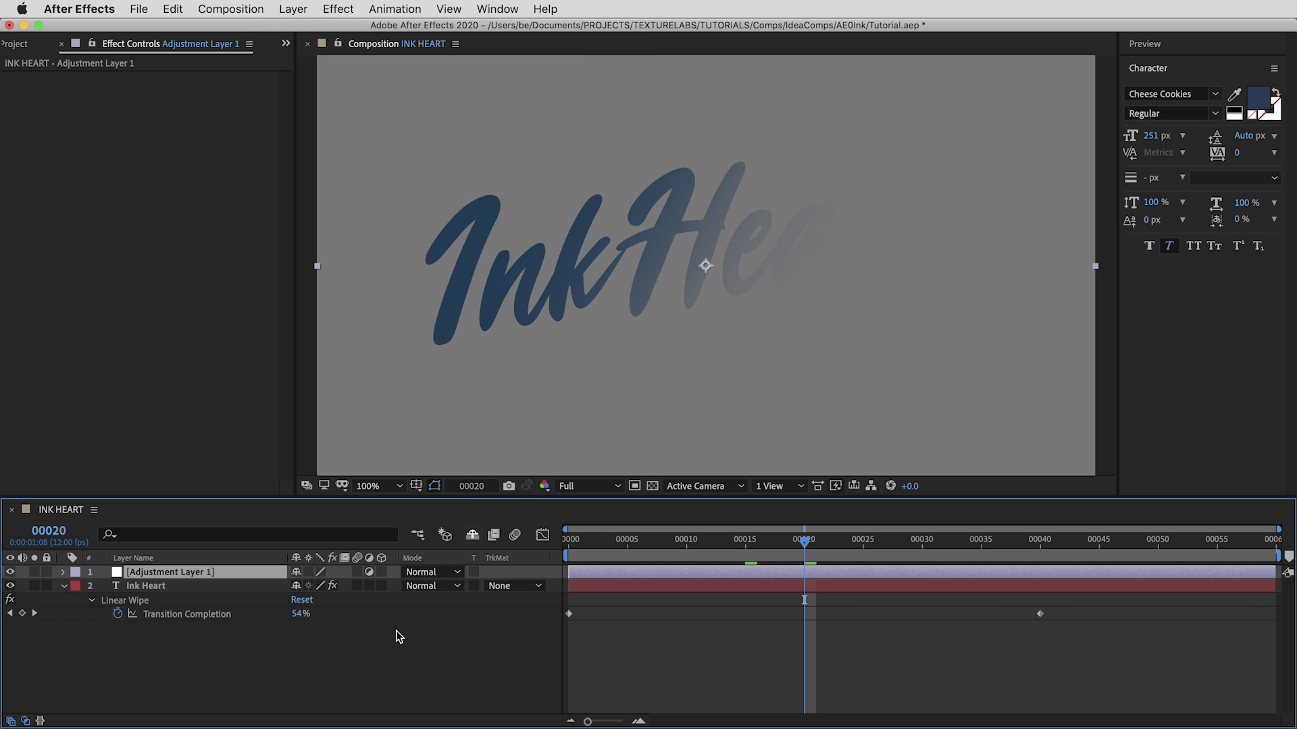
key("Return")
type("Smooth Alpha")
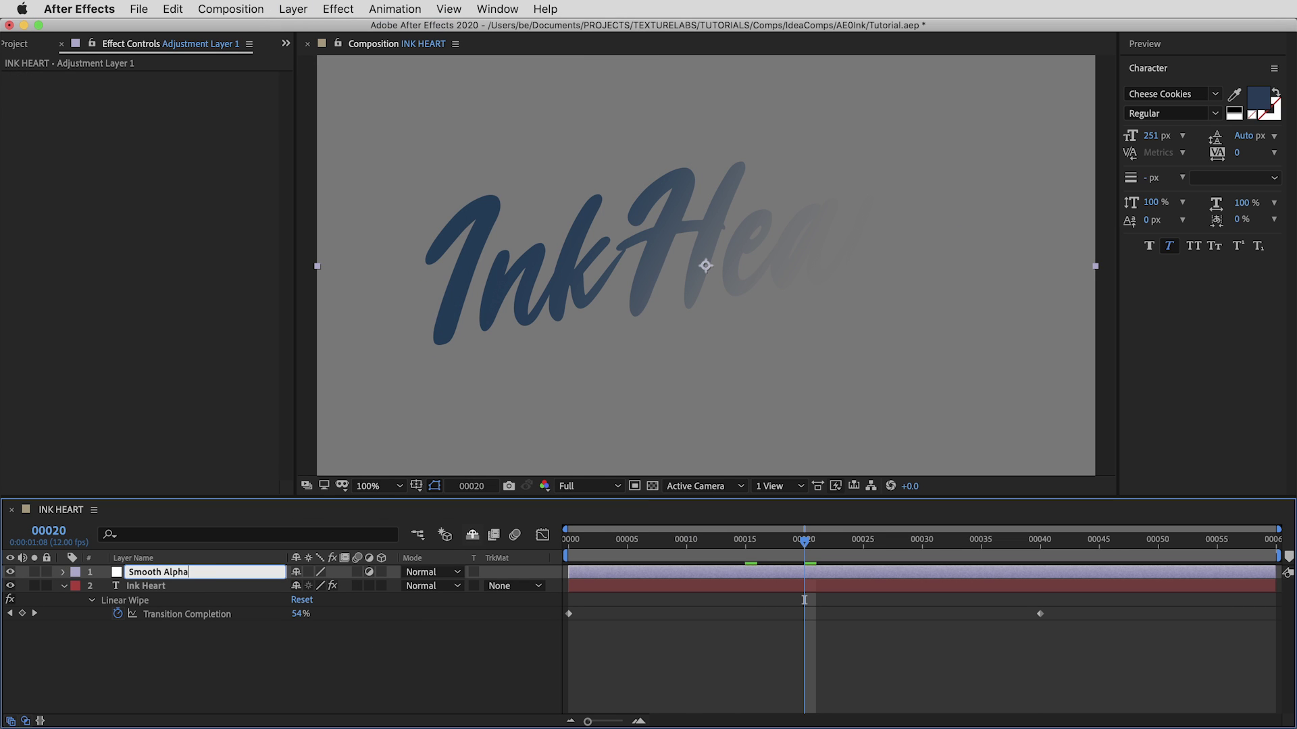
key("Return")
Step: Apply a Turbulent Displace effect to the Smooth Alpha layer and set its displacement type to Bulge
scroll(471, 407, "up", 2)
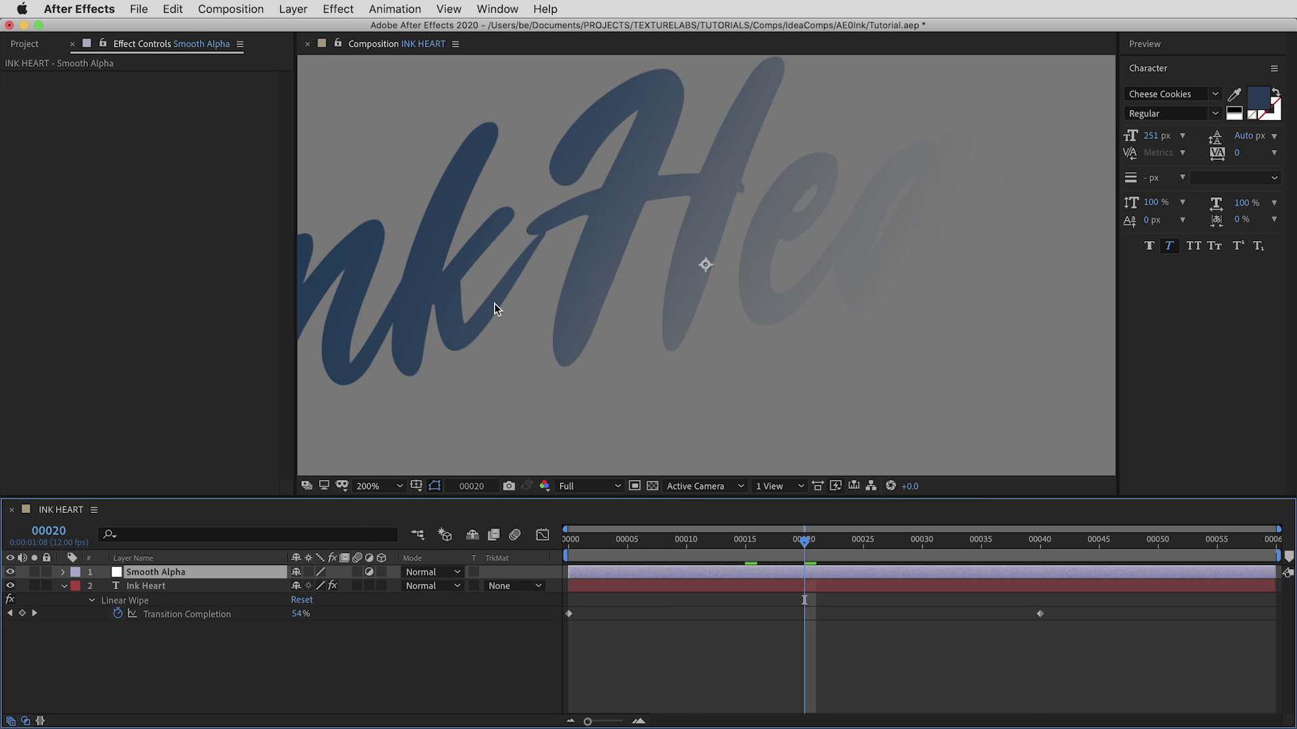
left_click_drag(539, 310, 692, 320)
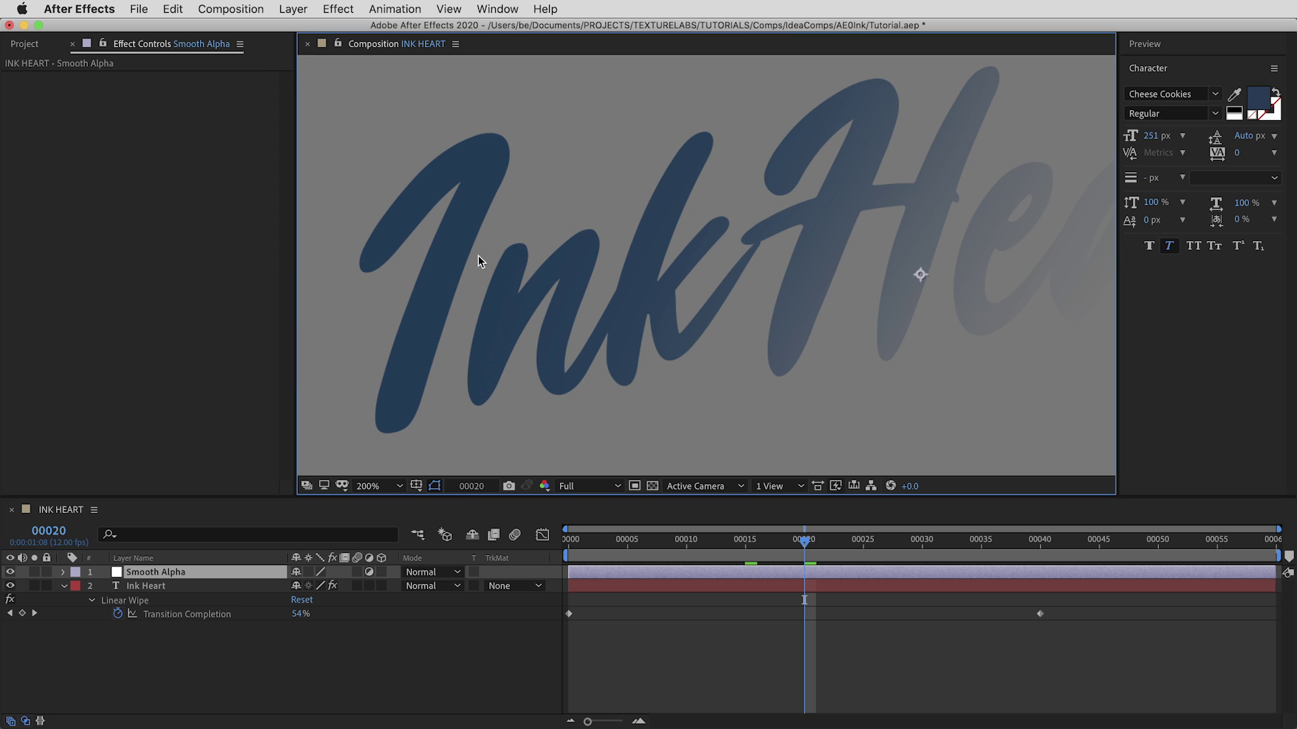
left_click(338, 8)
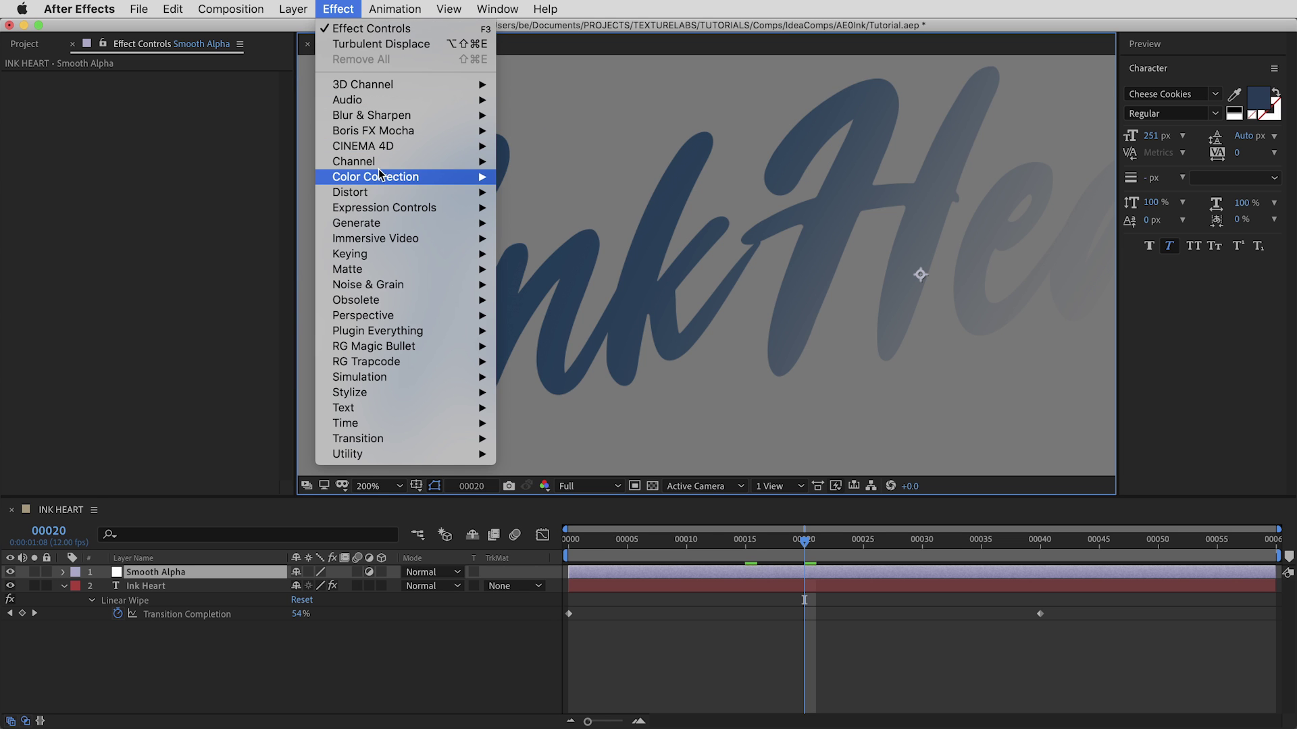
mouse_move(385, 192)
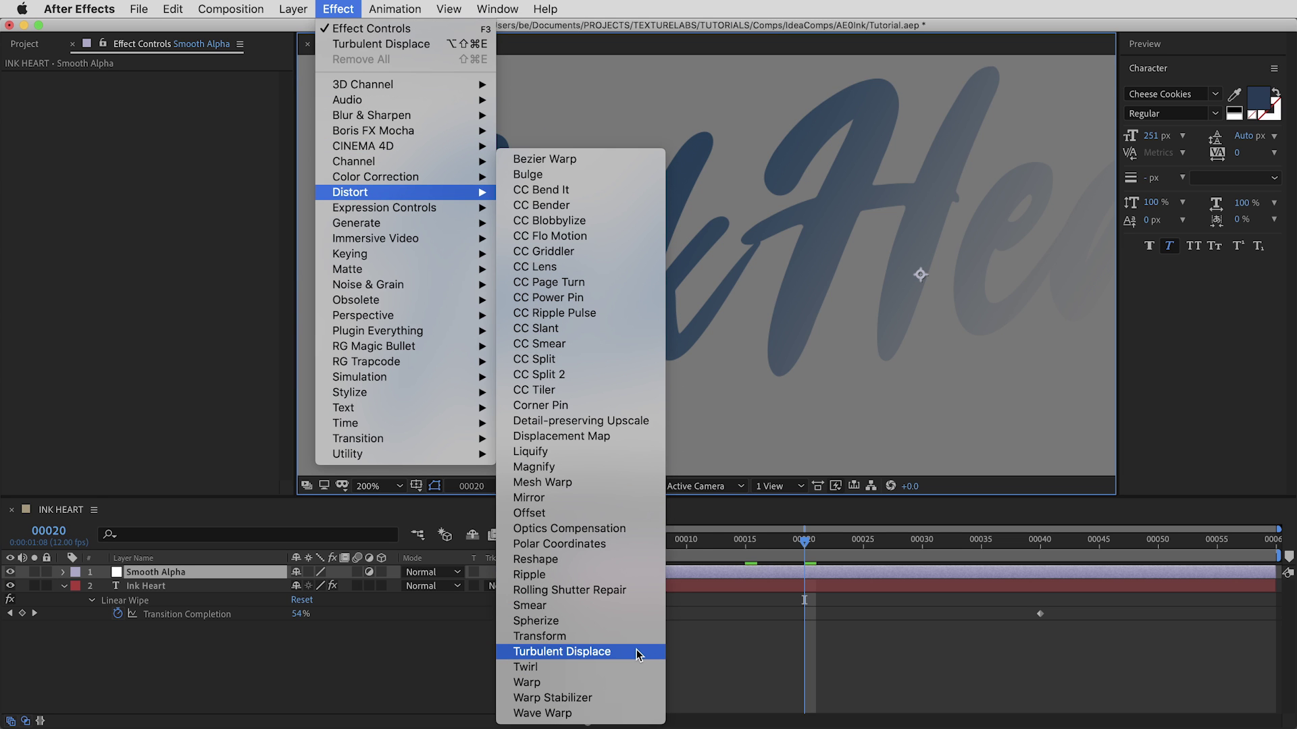
left_click(562, 652)
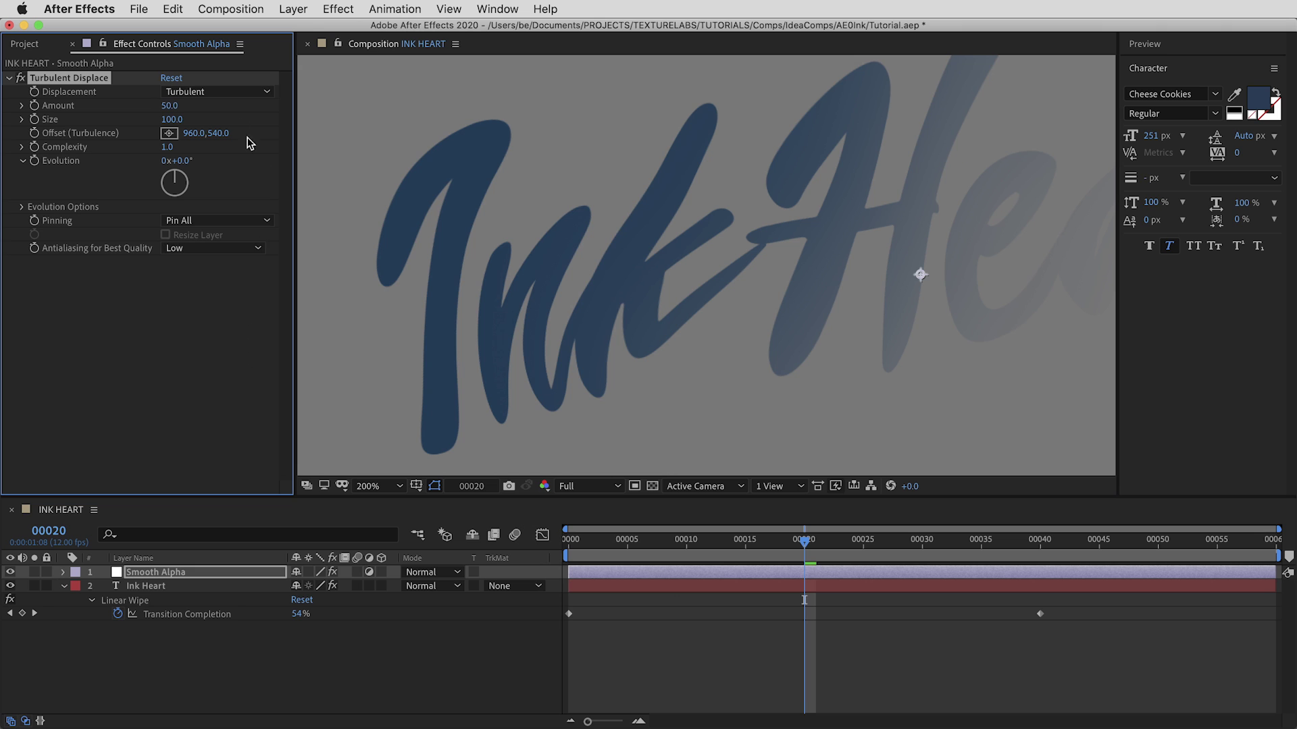
left_click(200, 94)
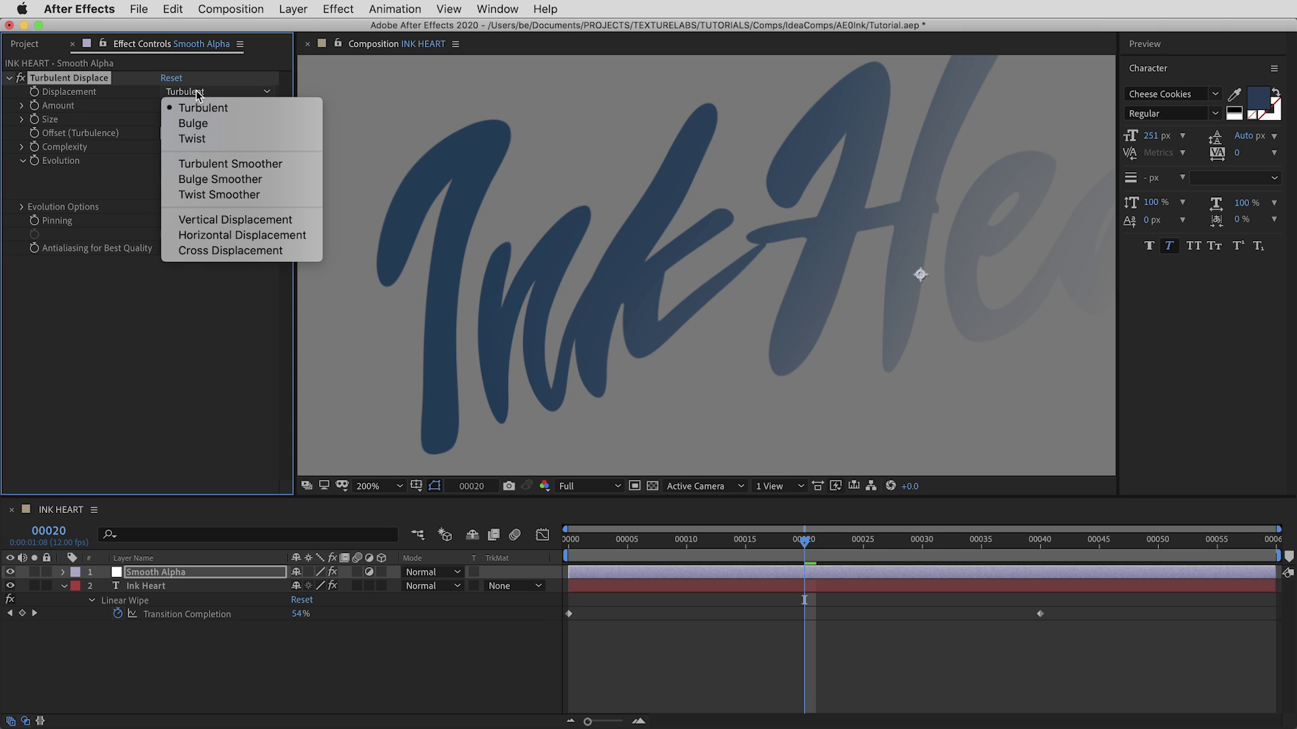
left_click(201, 125)
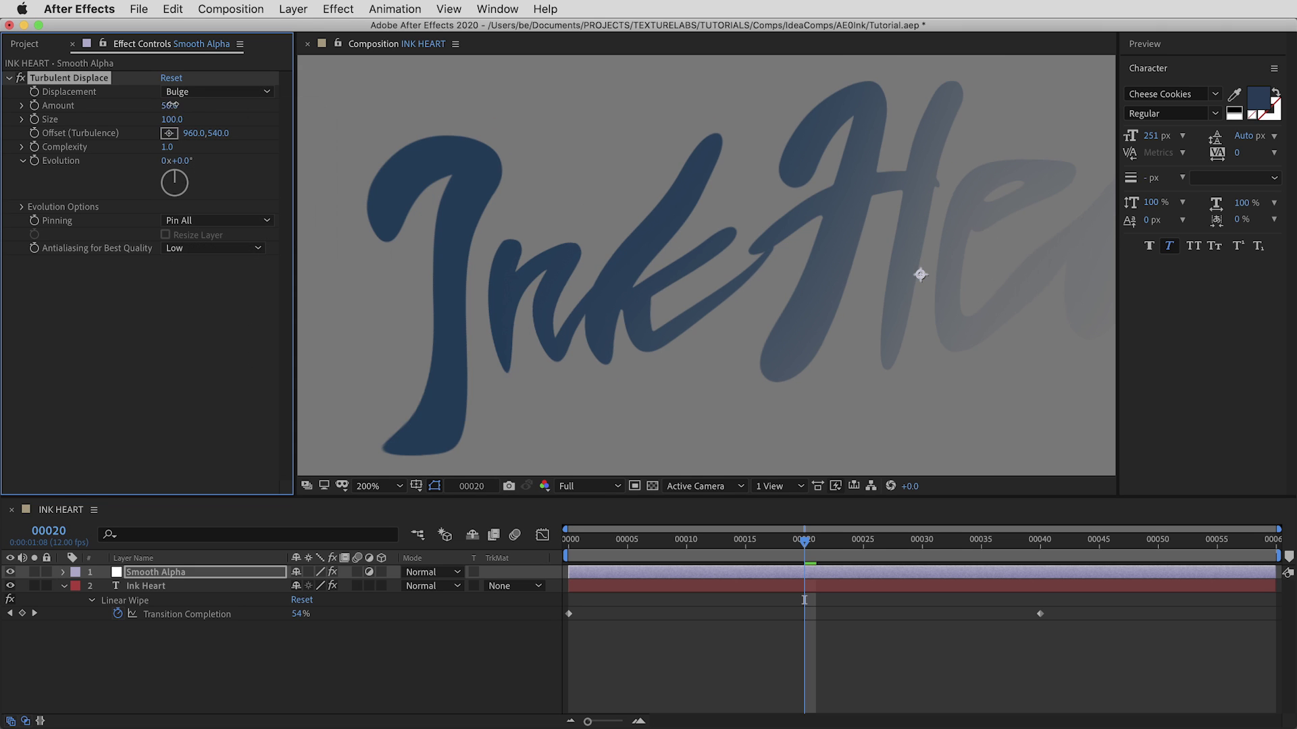
Step: Set the Turbulent Displace amount to 3, size to 40, complexity to 4 and evolution to 38°
left_click(176, 106)
type("3")
key("Tab")
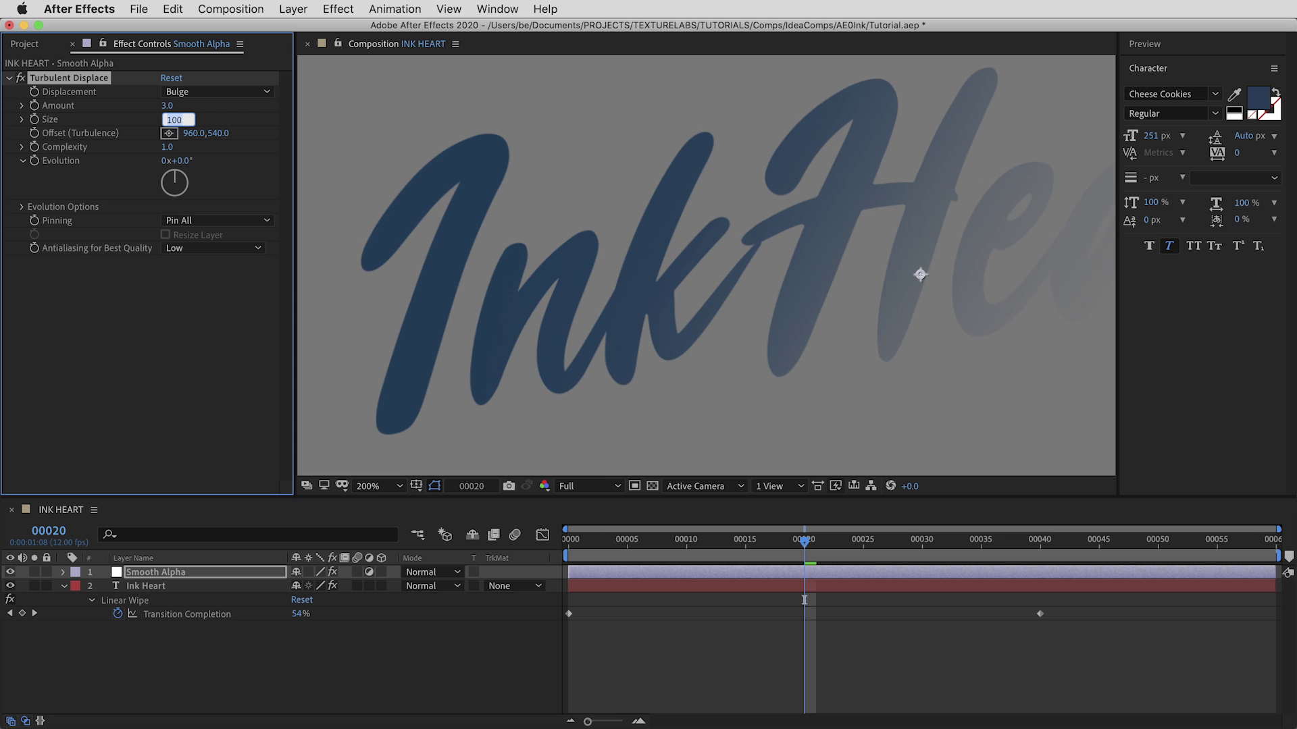
type("40")
key("Tab")
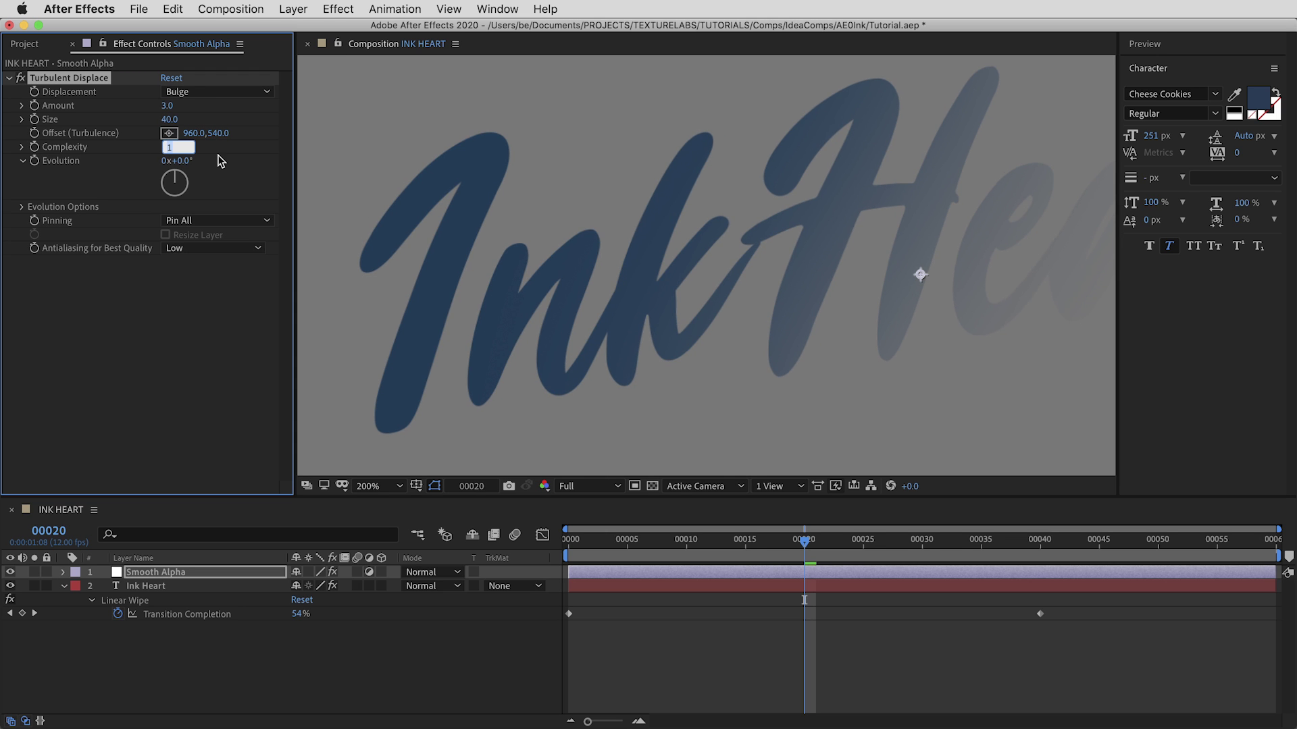
type("4")
left_click_drag(613, 229, 685, 211)
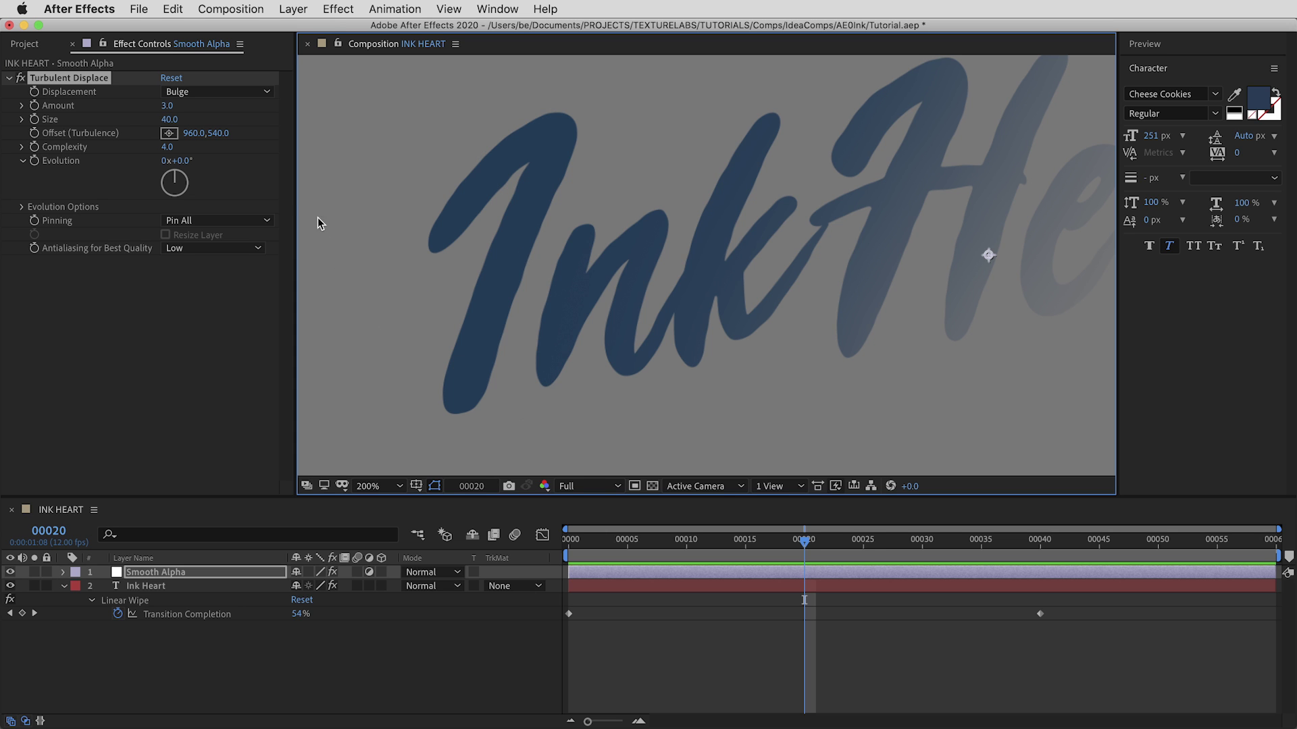
mouse_move(179, 160)
left_mouse_down()
mouse_move(854, 200)
mouse_move(330, 168)
mouse_move(249, 177)
left_mouse_up()
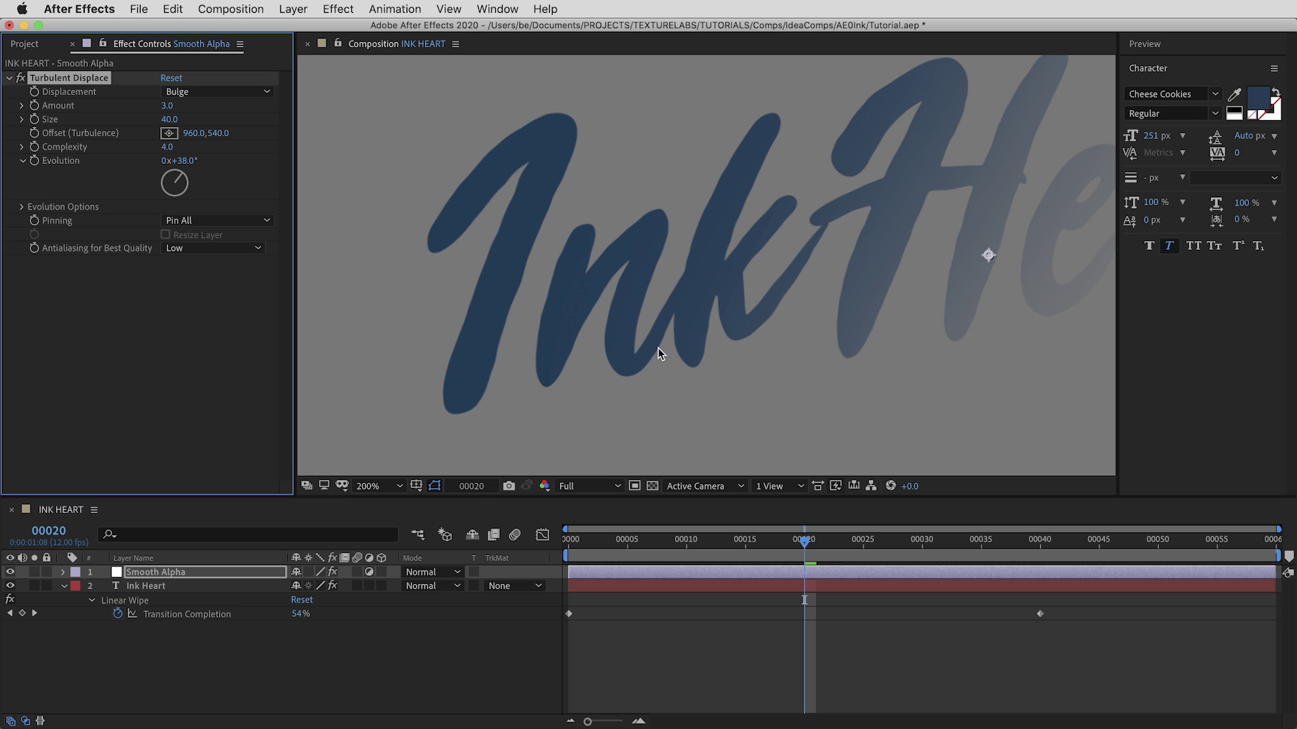
left_click_drag(653, 339, 660, 324)
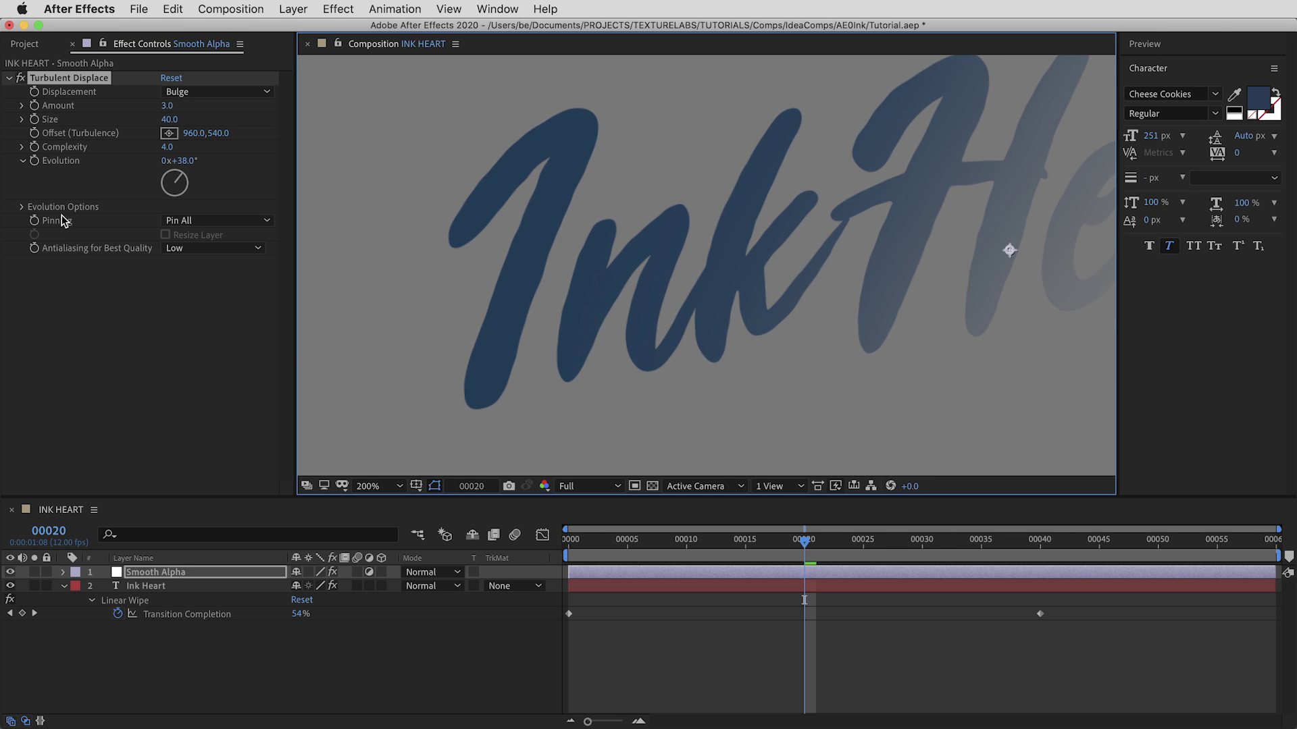
Step: Add the expression time to the Turbulent Displace evolution and scrub through the timeline to check the movement
left_click(35, 161, "alt")
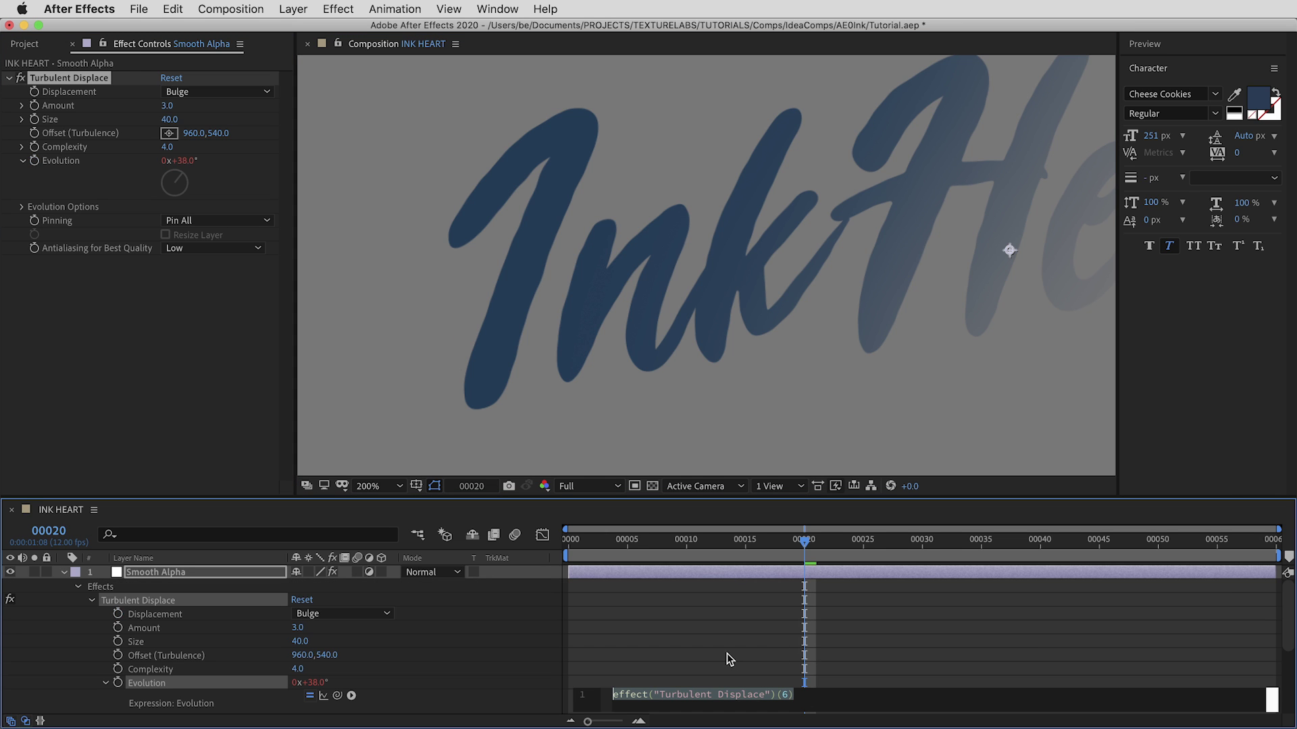
type("time")
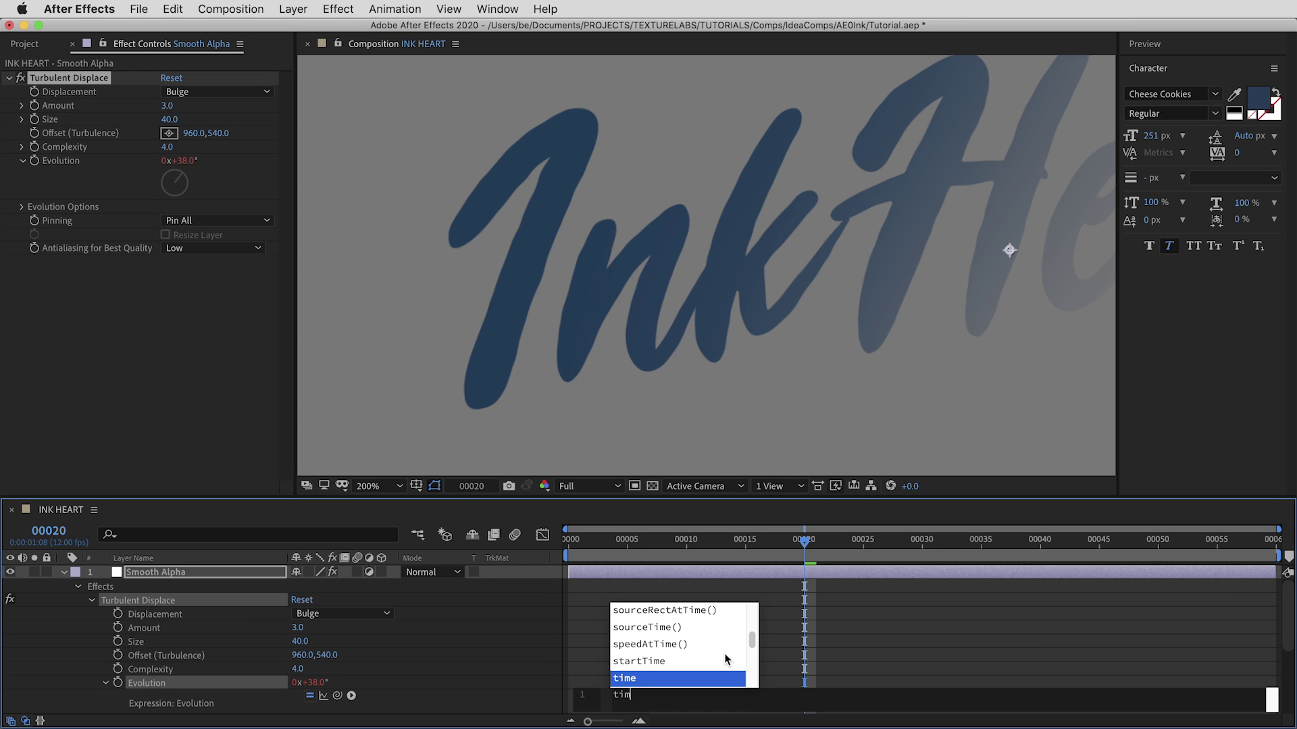
left_click(780, 633)
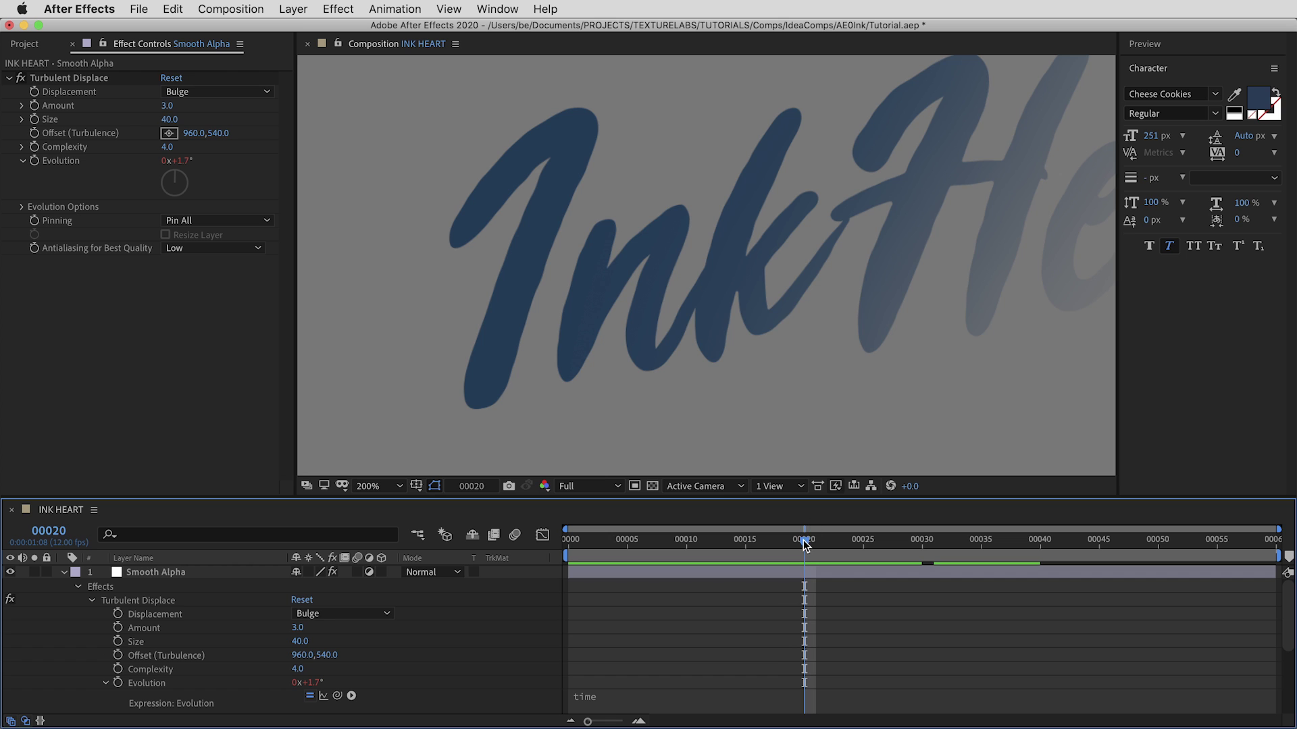
left_click_drag(804, 540, 658, 538)
left_click(859, 541)
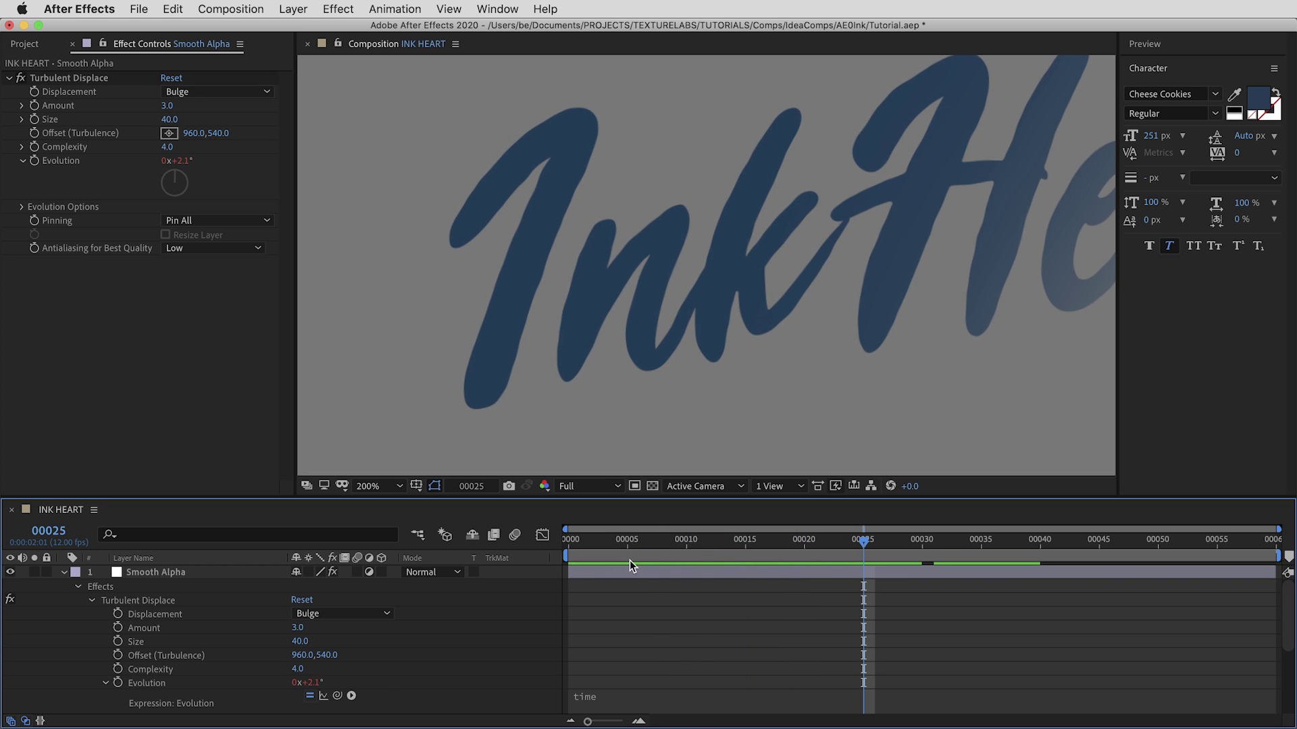
mouse_move(610, 540)
left_mouse_down()
mouse_move(815, 553)
mouse_move(736, 551)
mouse_move(758, 553)
left_mouse_up()
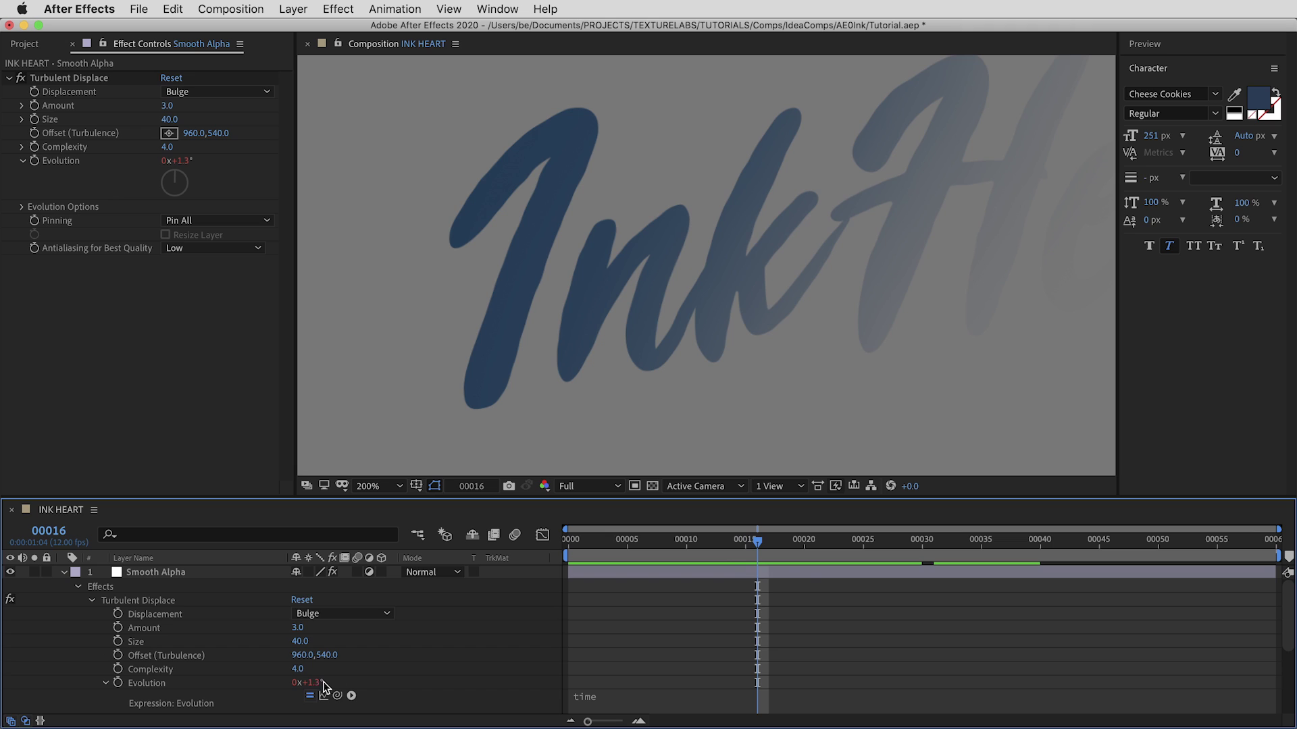
Step: Change the evolution expression to time*400, preview the faster wobble from frame 5, and move to frame 25
left_click(598, 696)
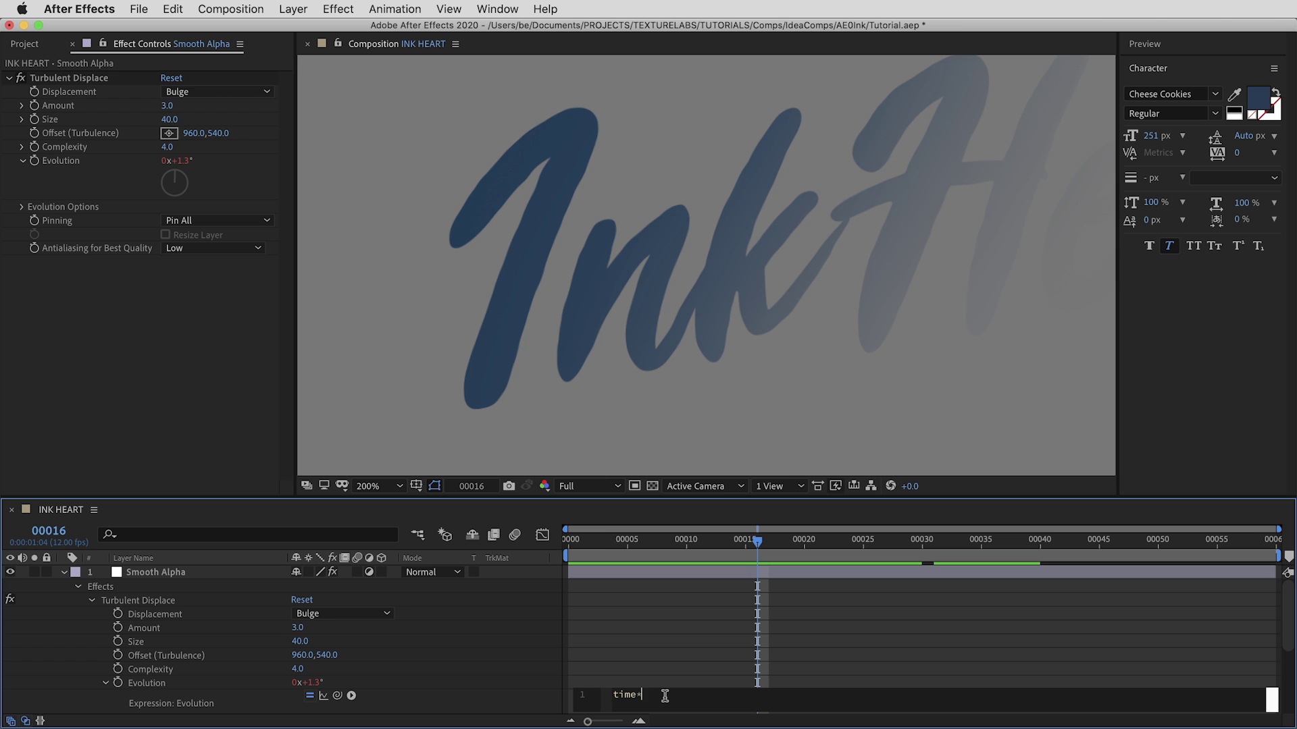
left_click(699, 657)
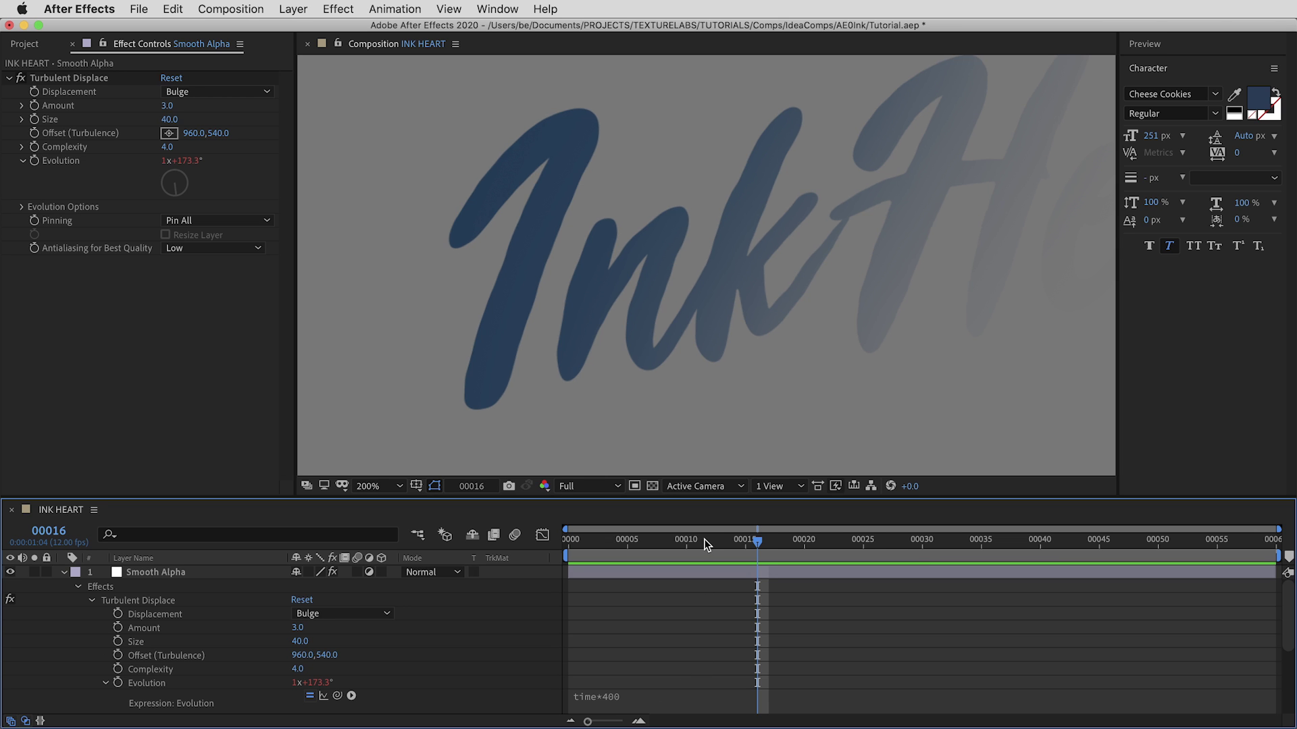
left_click(628, 539)
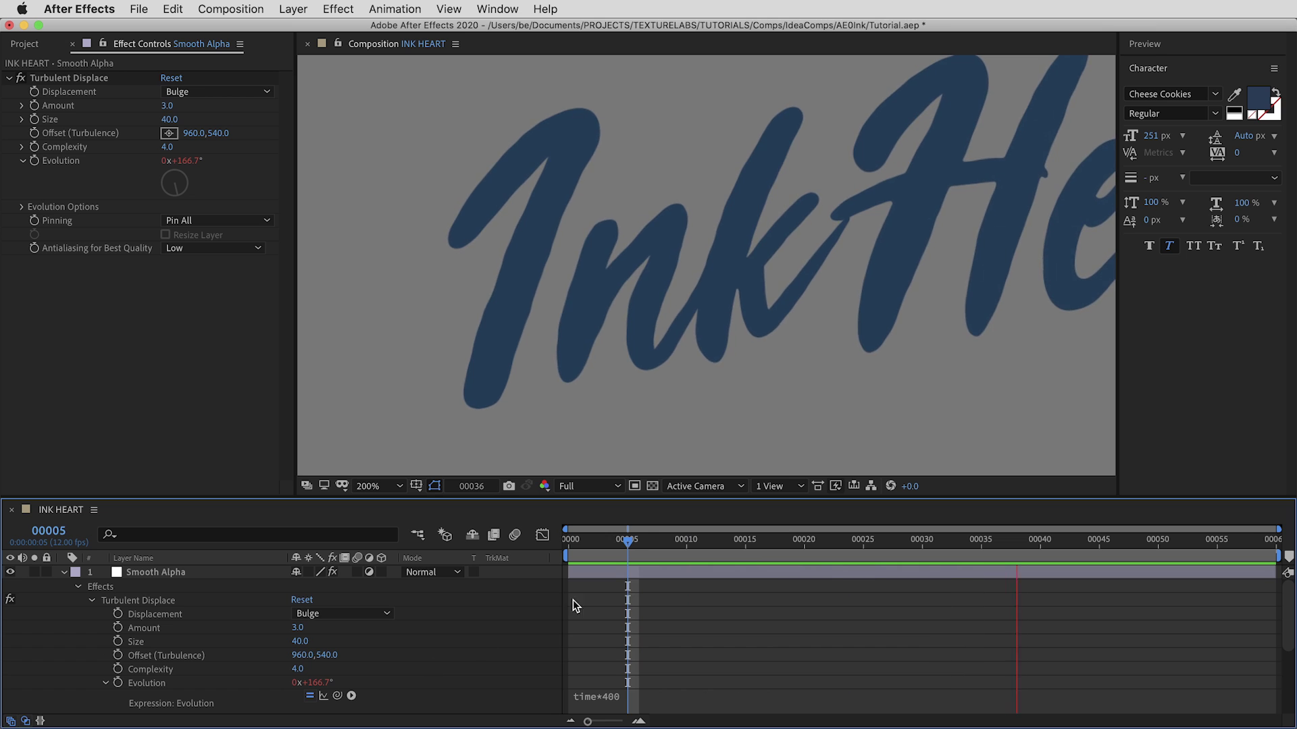
left_click_drag(638, 545, 863, 564)
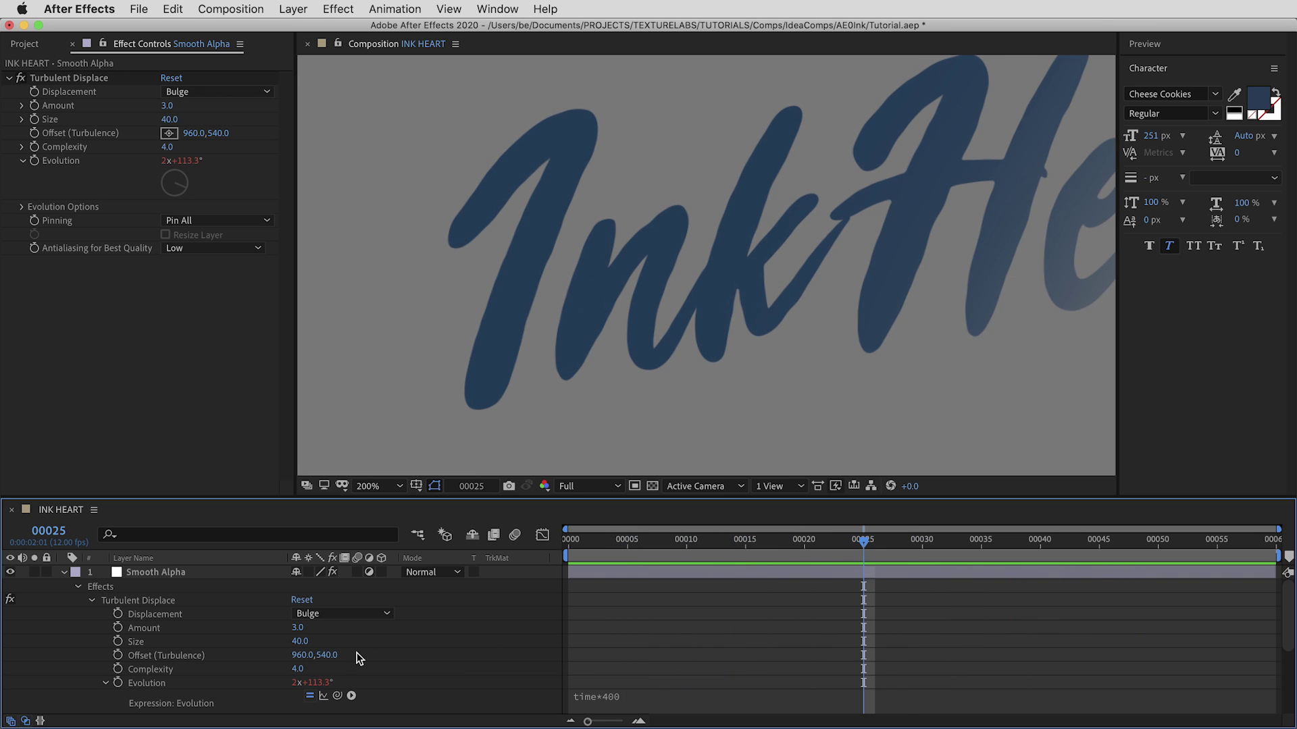
Step: Add a Fast Box Blur effect to the Smooth Alpha layer with a blur radius of 5
left_click(93, 600)
left_click(158, 574)
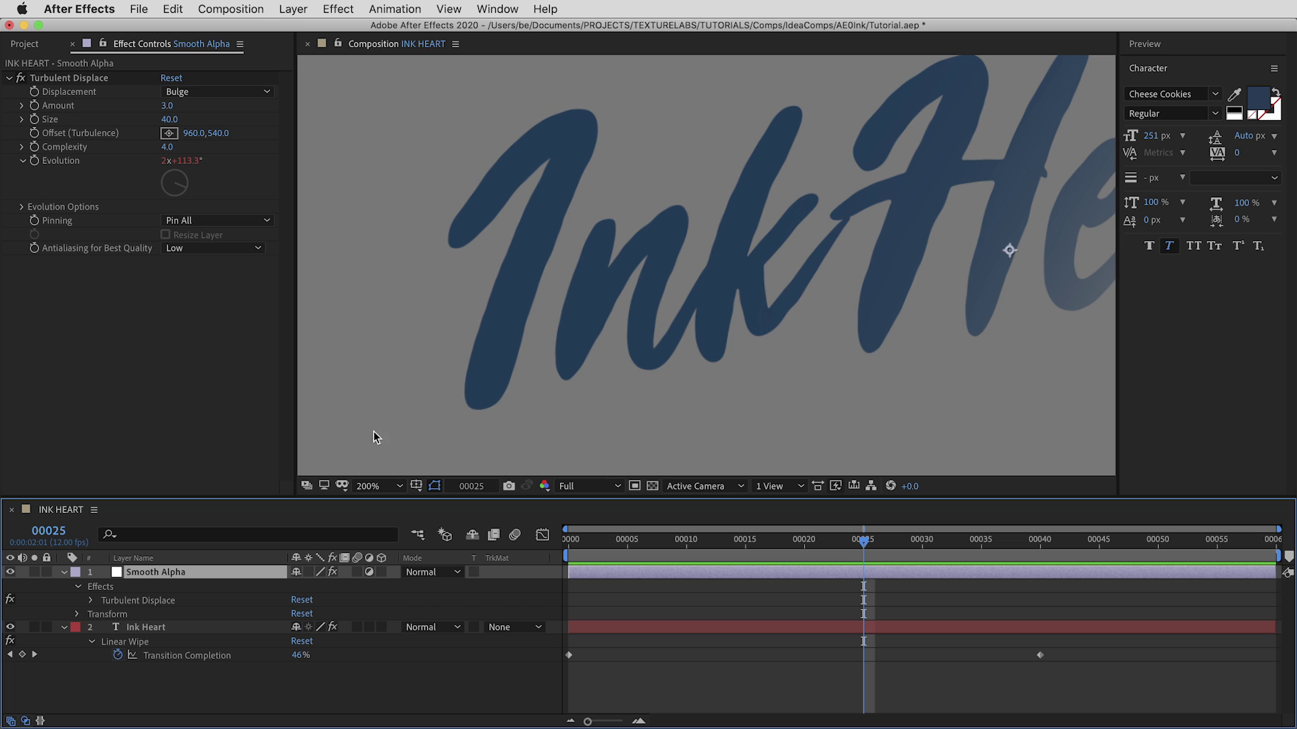
key("comma")
left_click_drag(673, 267, 526, 281)
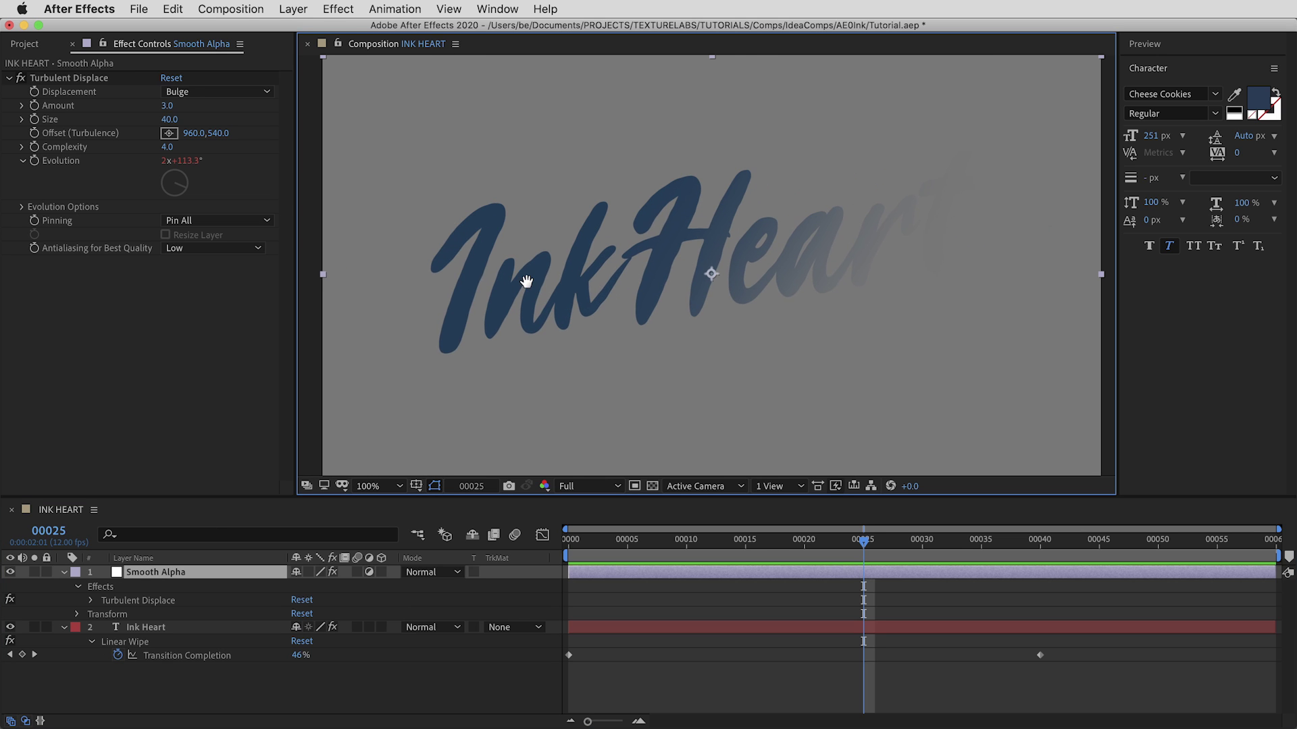
left_click(325, 9)
mouse_move(385, 119)
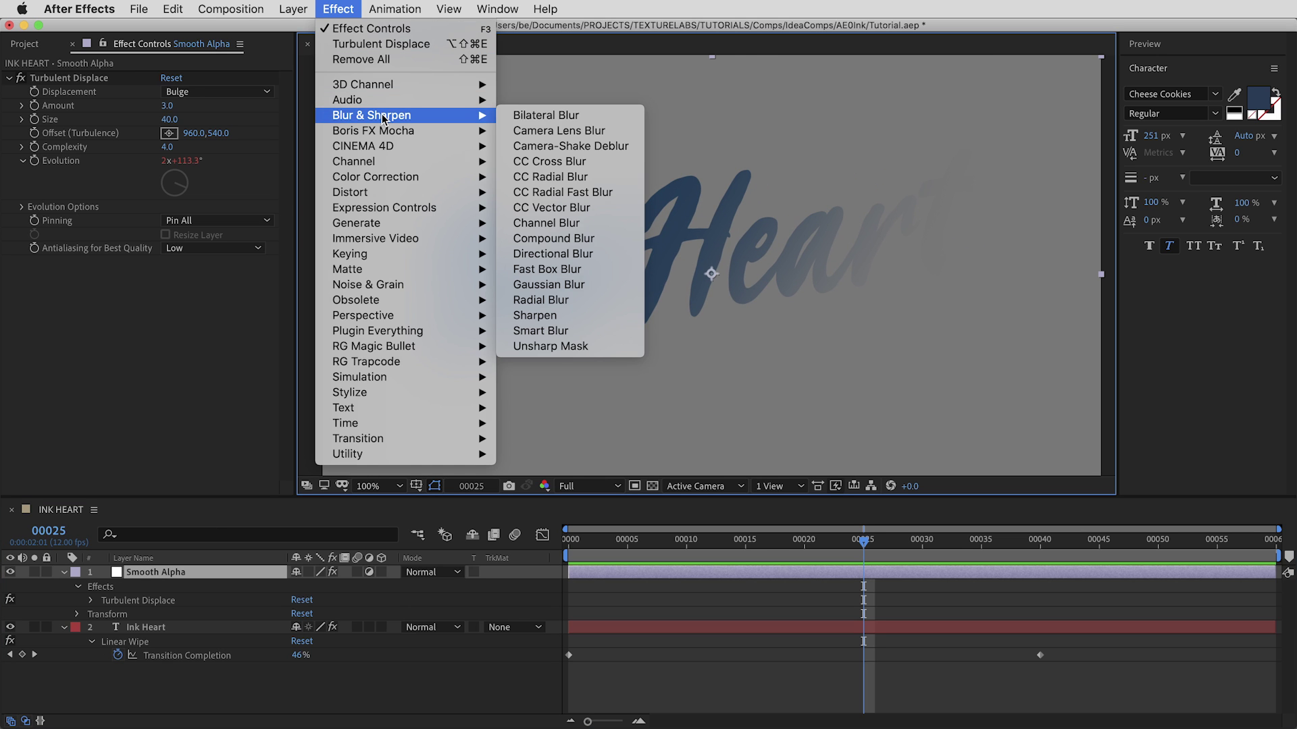
left_click(585, 270)
left_click(168, 275)
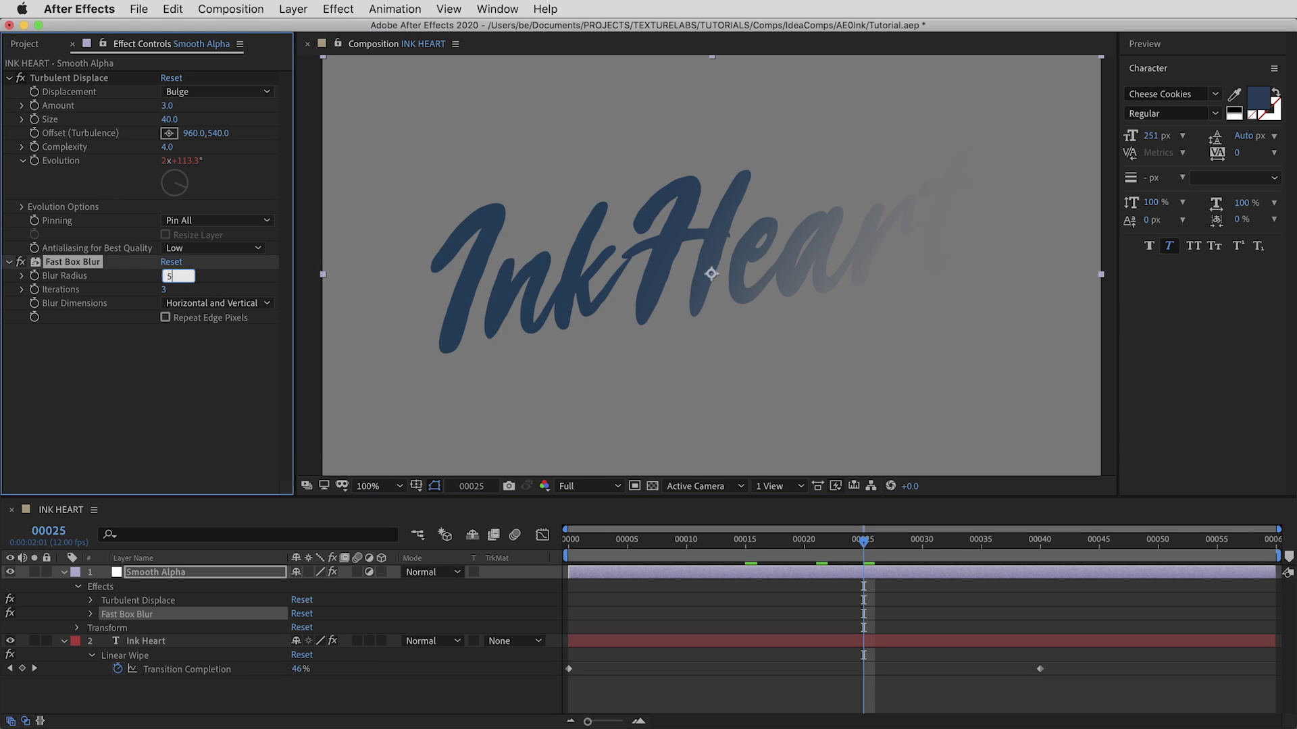
type("5")
key("Return")
left_click(613, 270)
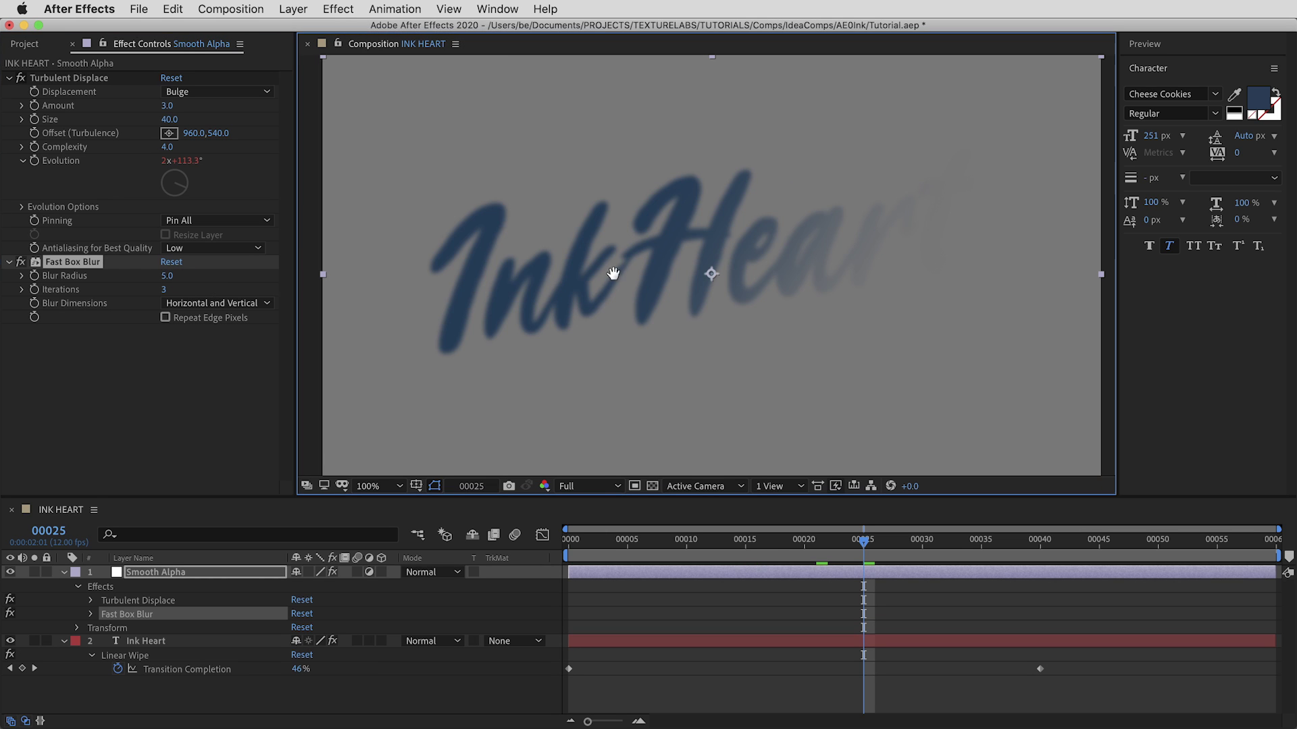
Step: Apply a CC Threshold effect to the Smooth Alpha layer
left_click(342, 9)
mouse_move(420, 392)
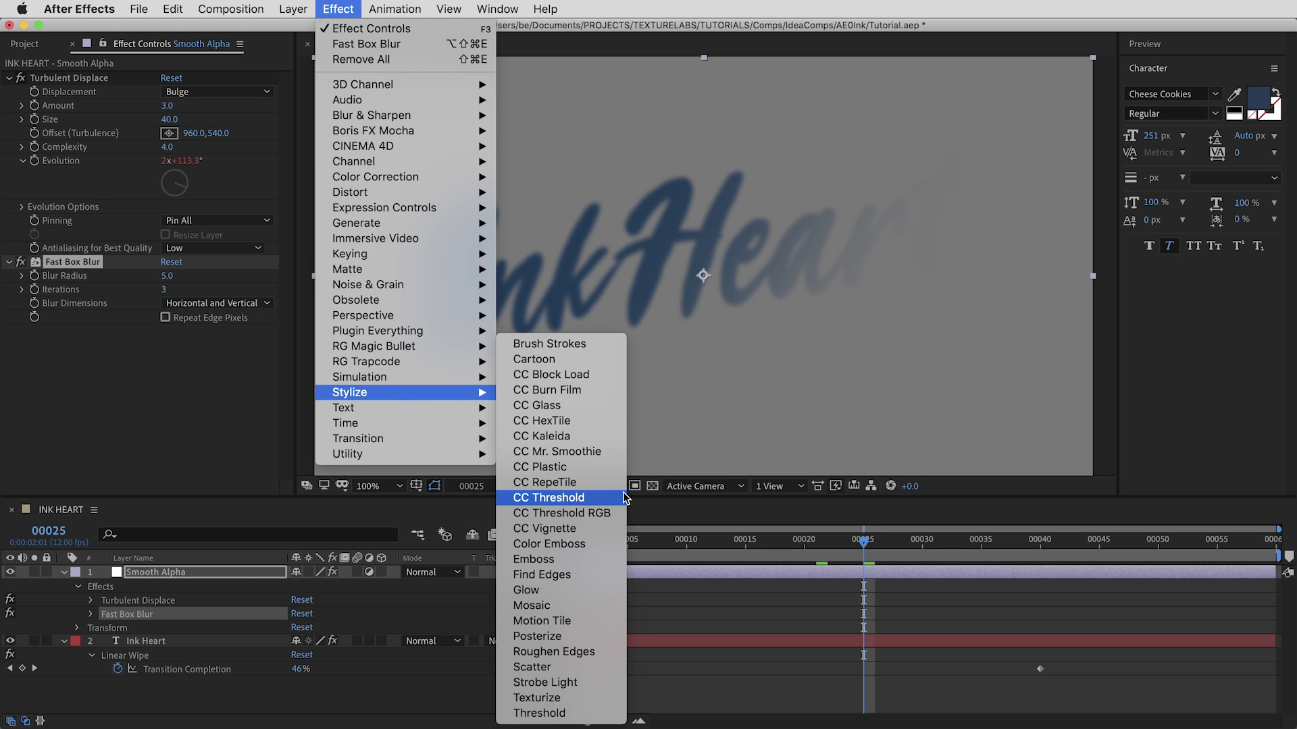
left_click(573, 501)
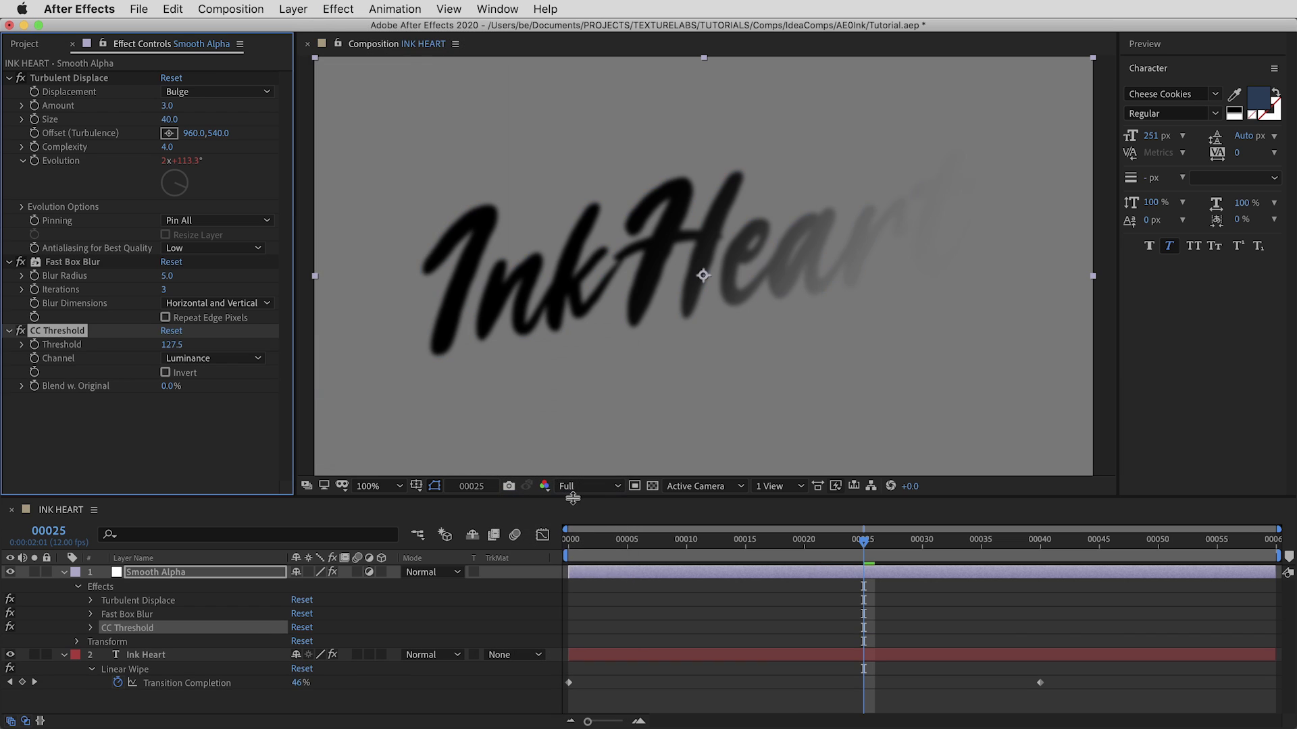
Step: Set the CC Threshold channel to Alpha and scrub through the reveal to frame 29 to check the edges
key("period")
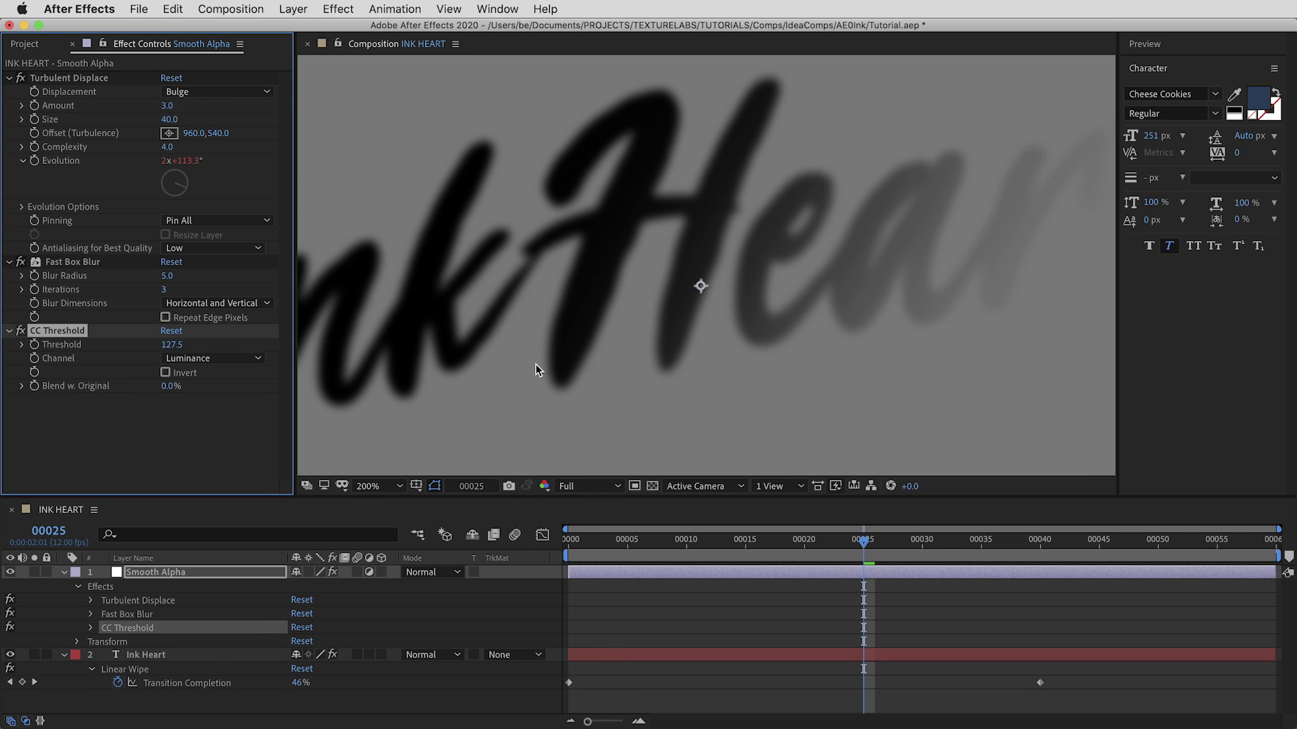
left_click(232, 360)
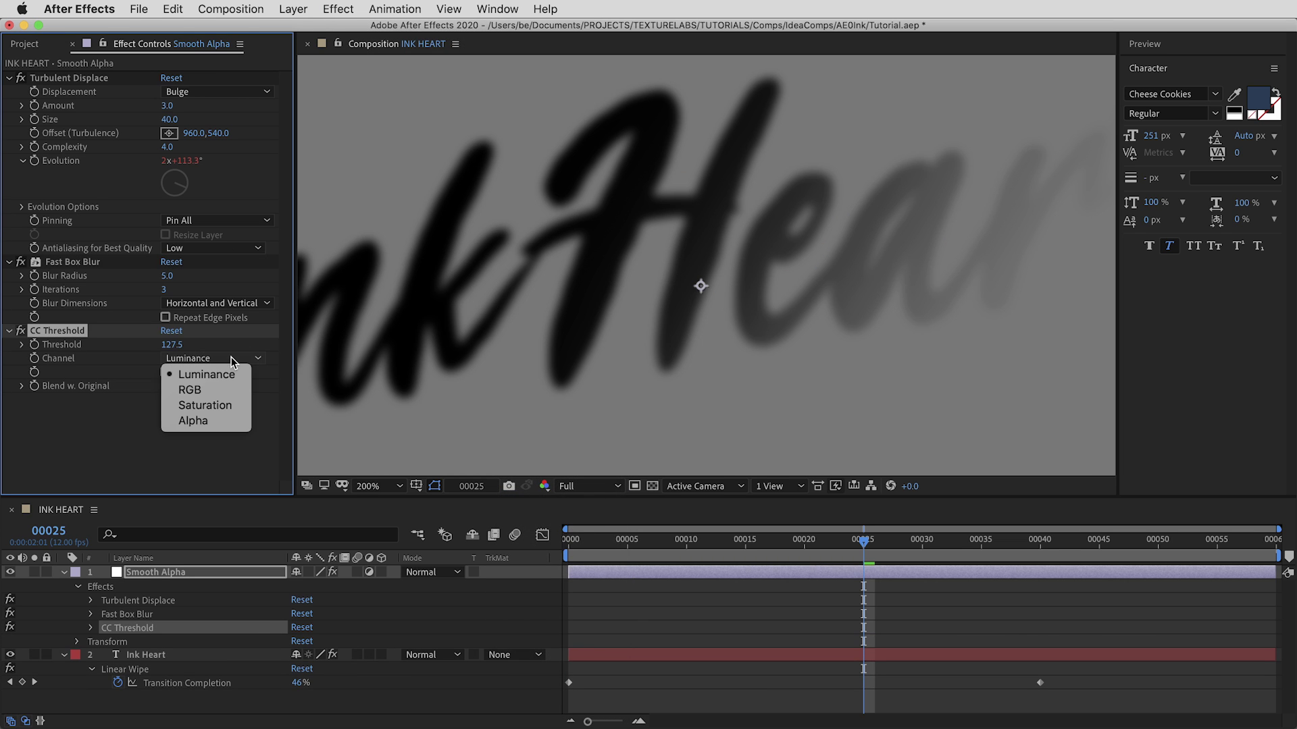
left_click(193, 420)
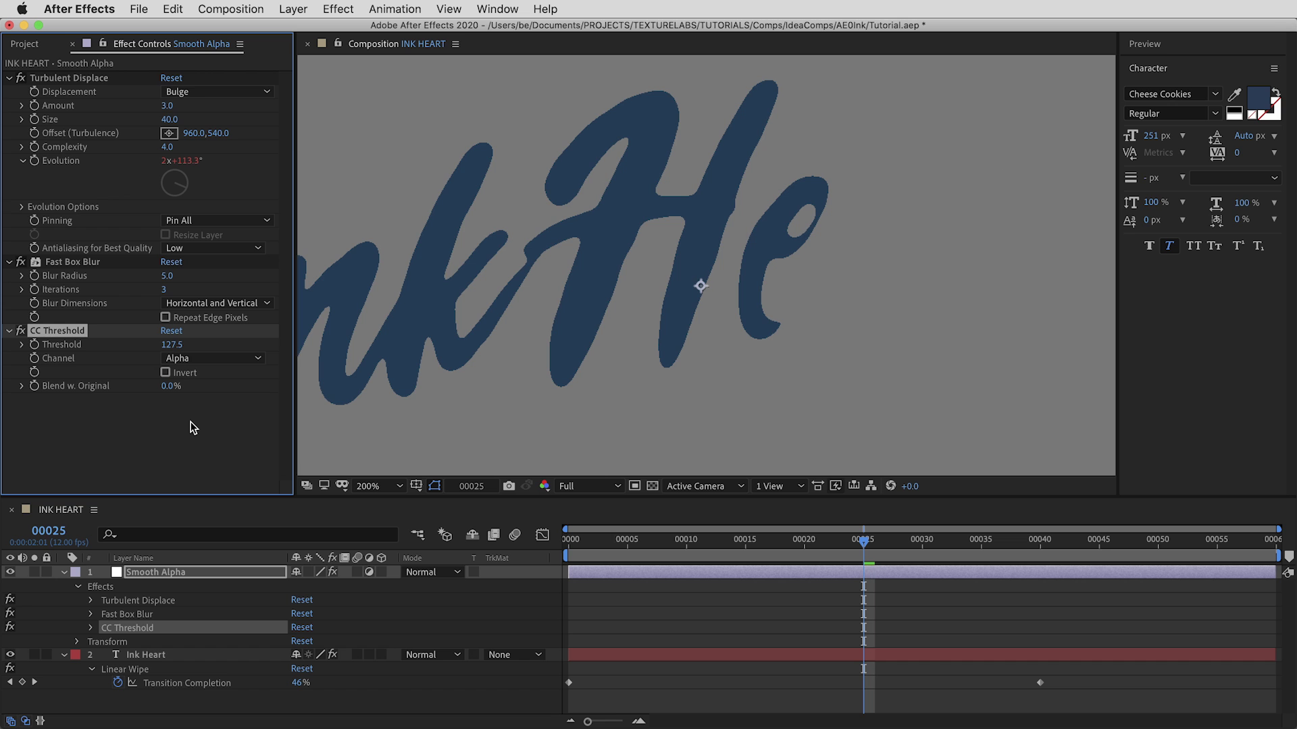
left_click_drag(842, 538, 912, 572)
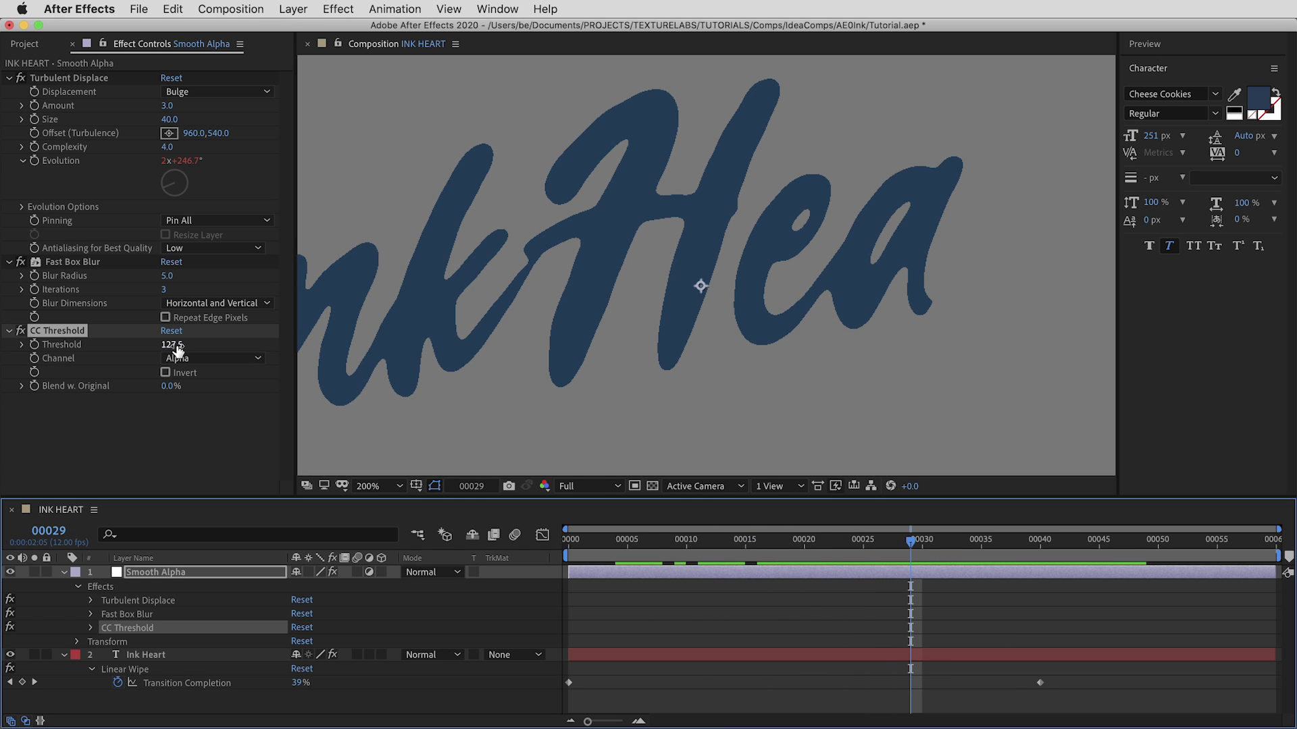
Step: Set the CC Threshold value on the Smooth Alpha layer to 110
left_click_drag(177, 346, 177, 346)
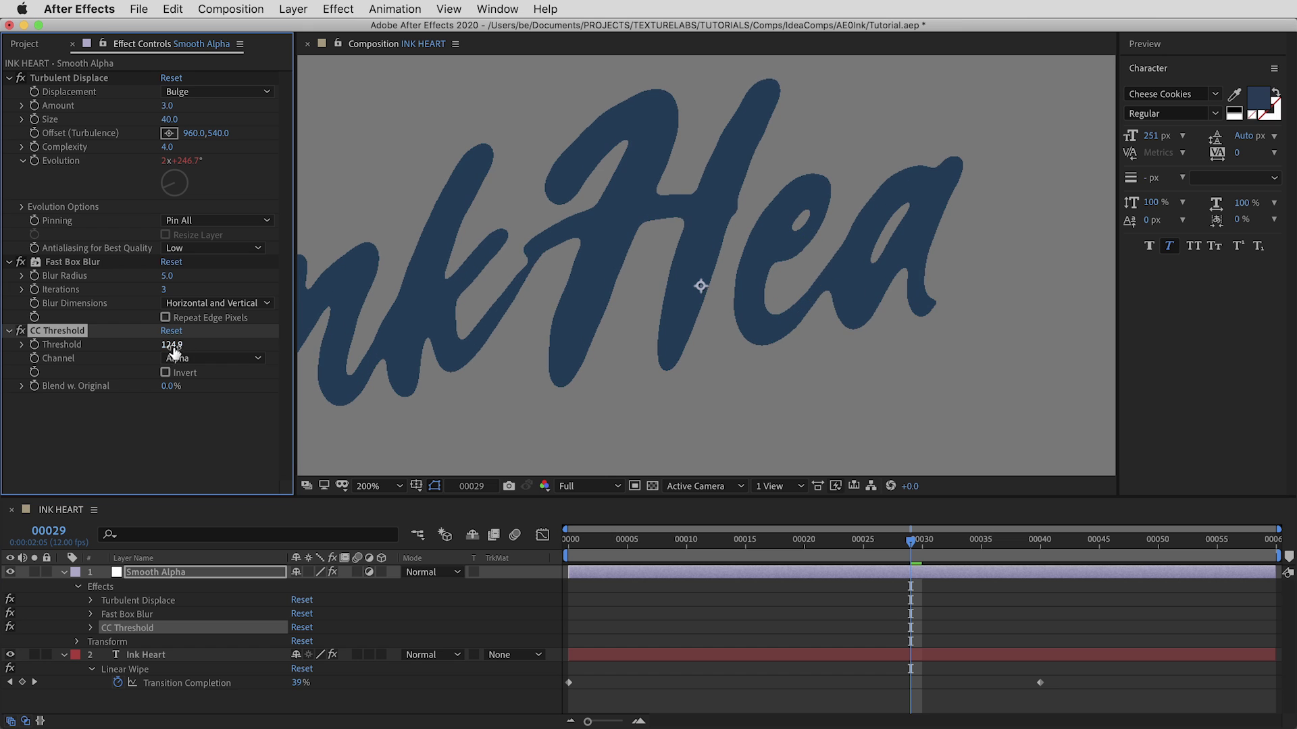
left_click(177, 345)
type("110")
key("Return")
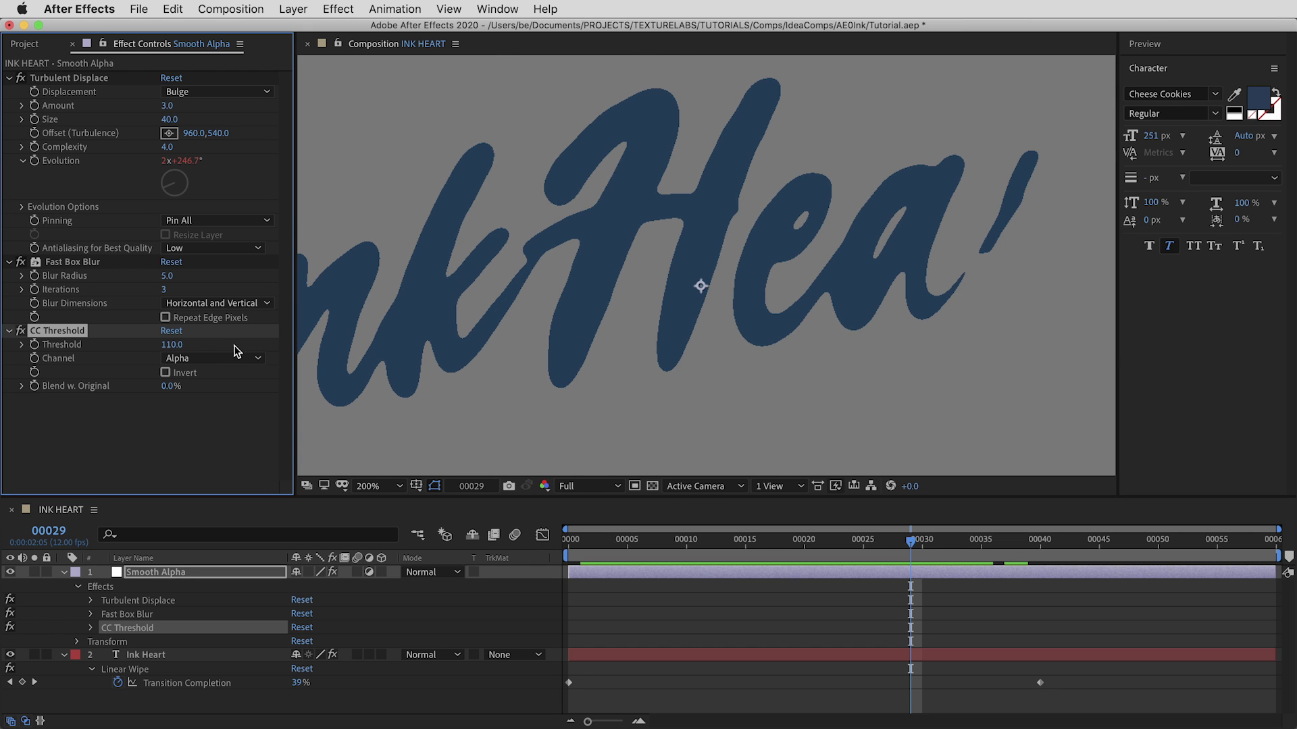
Step: Apply a Roughen Edges effect to the Smooth Alpha layer and set its Fractal Influence to 0
key("period")
left_click_drag(592, 252, 641, 329)
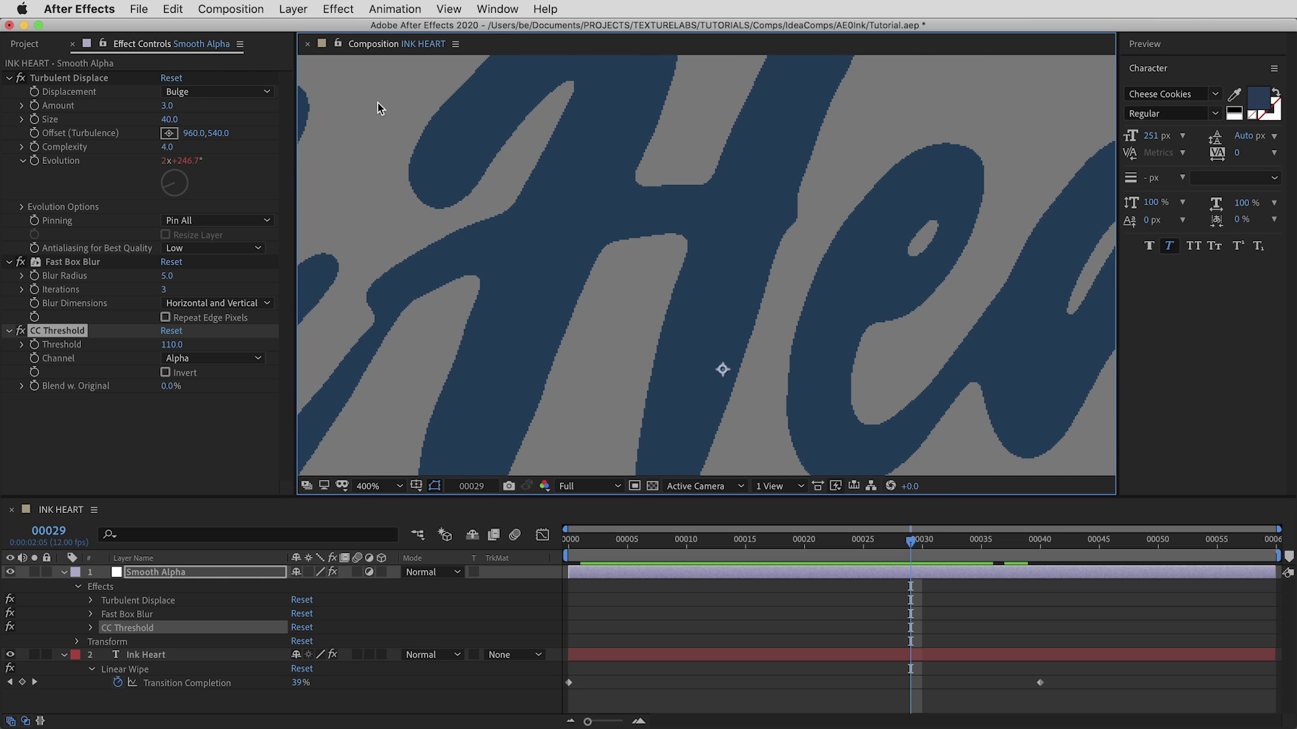
left_click(336, 10)
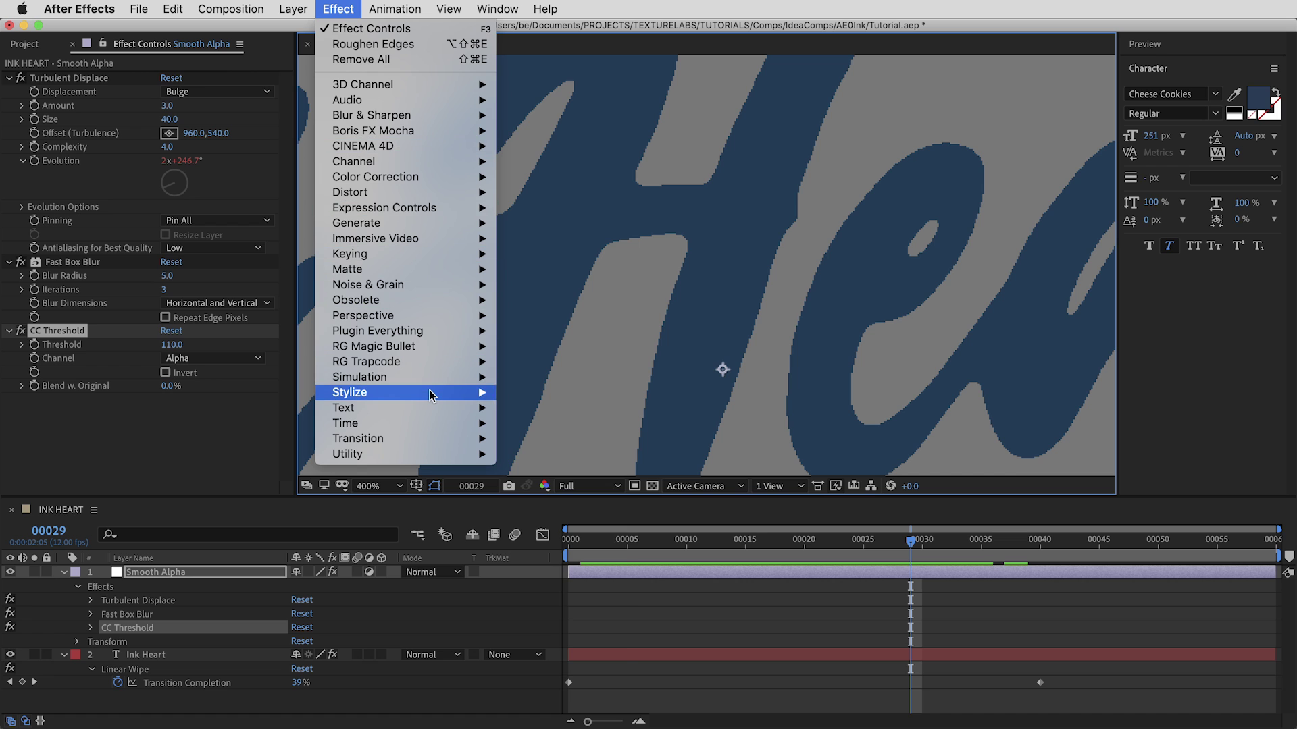
mouse_move(429, 394)
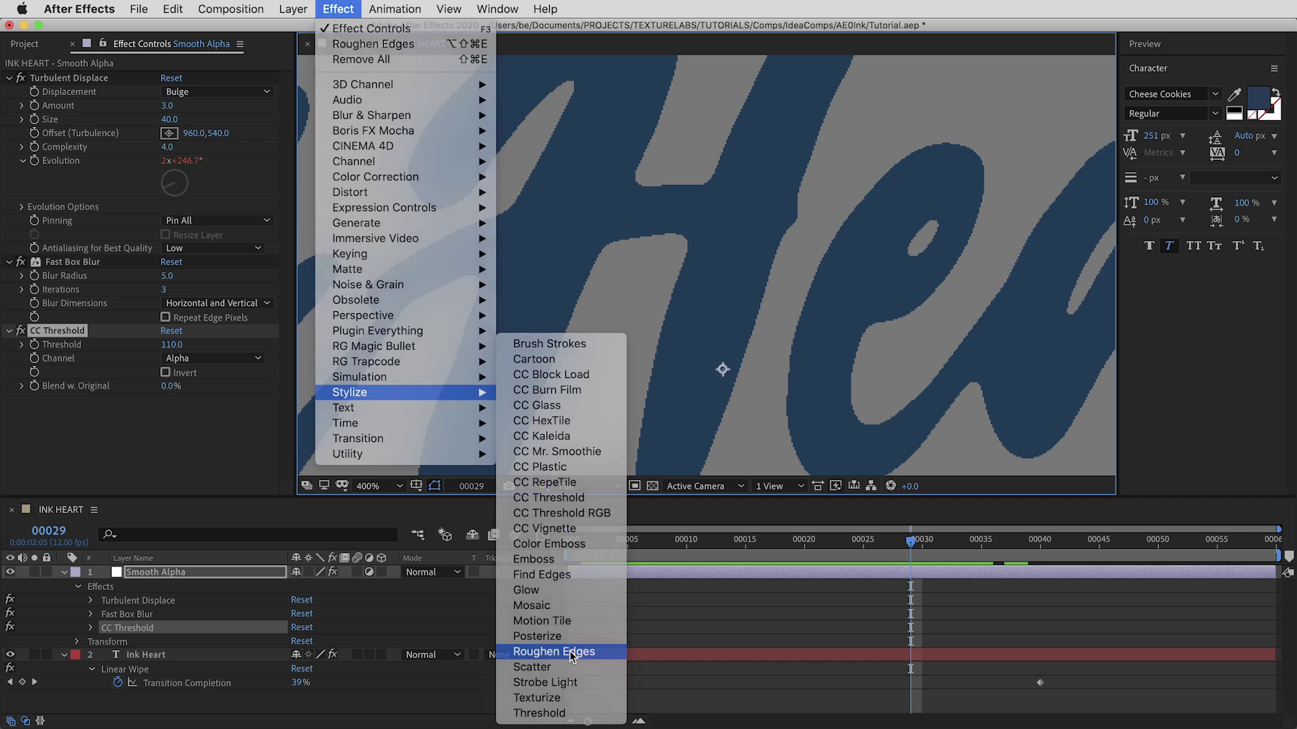
left_click(571, 652)
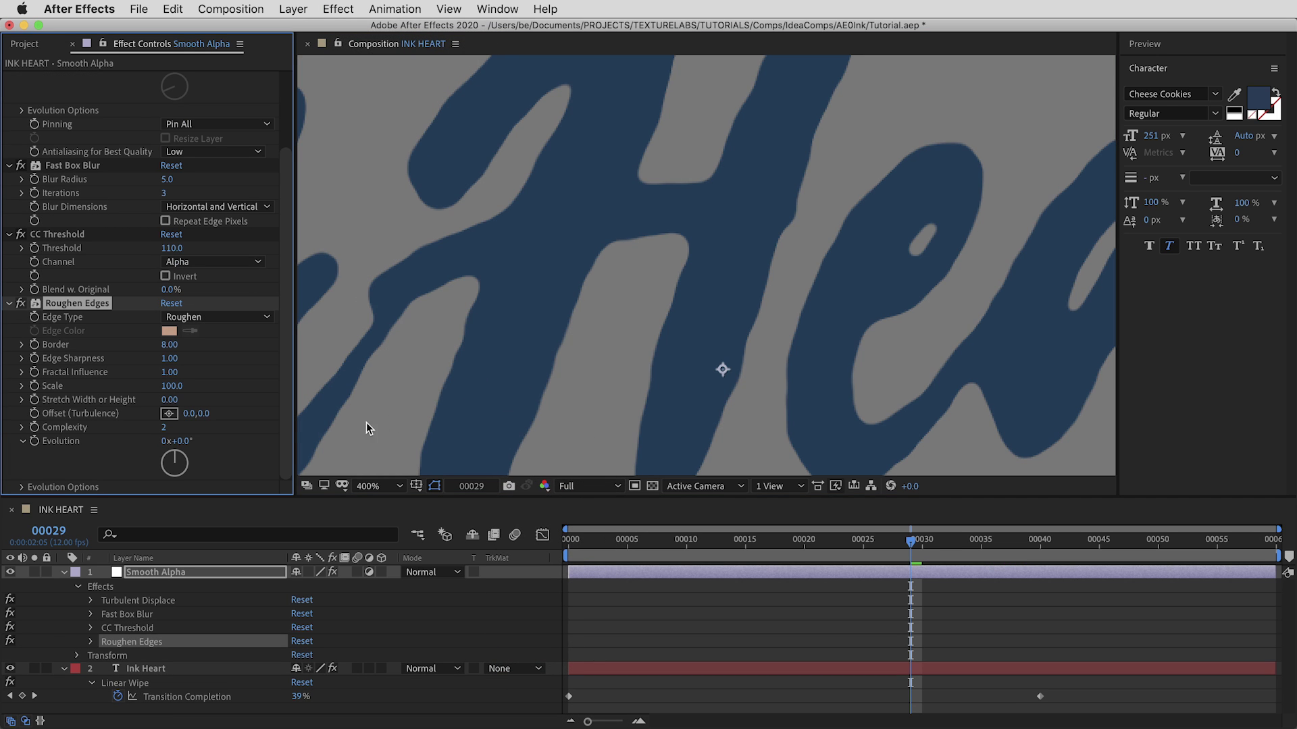
left_click(171, 373)
key("Return")
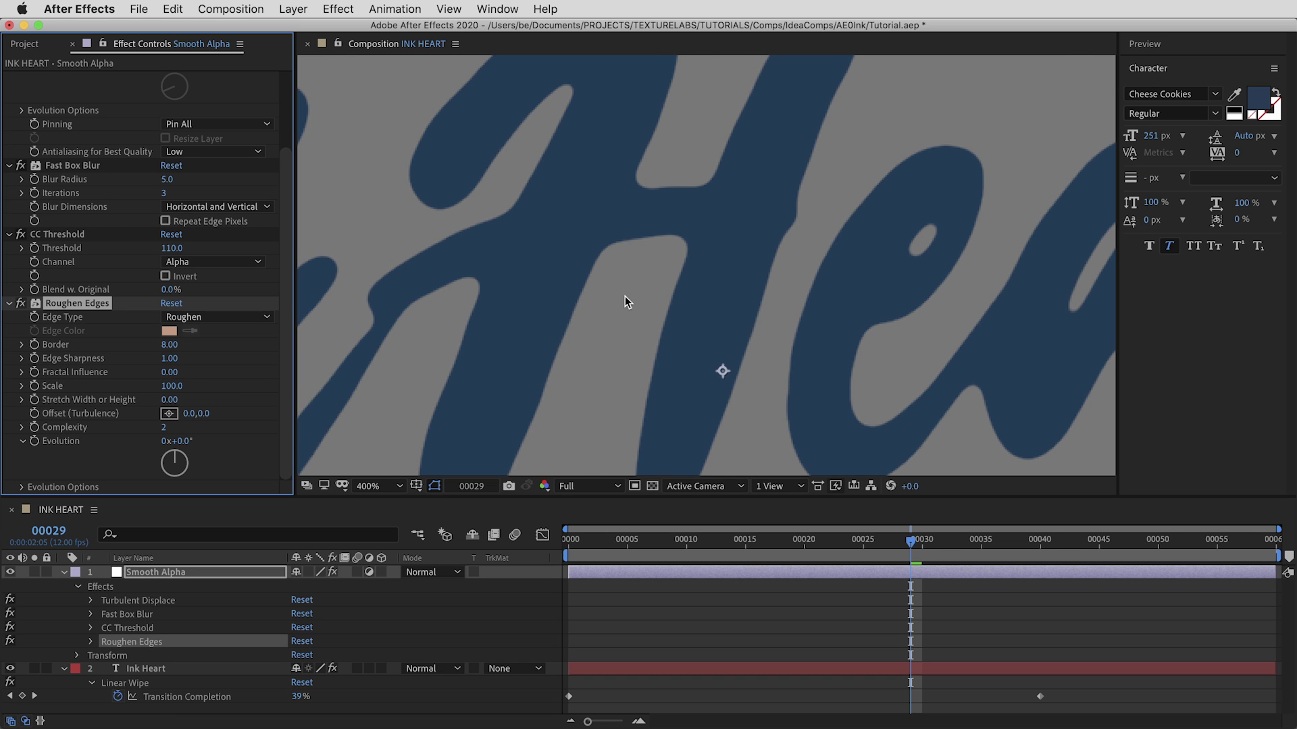
Step: Fit the whole composition in view and preview the smoothed lettering reveal from frame 11
key("shift+slash")
left_click(698, 541)
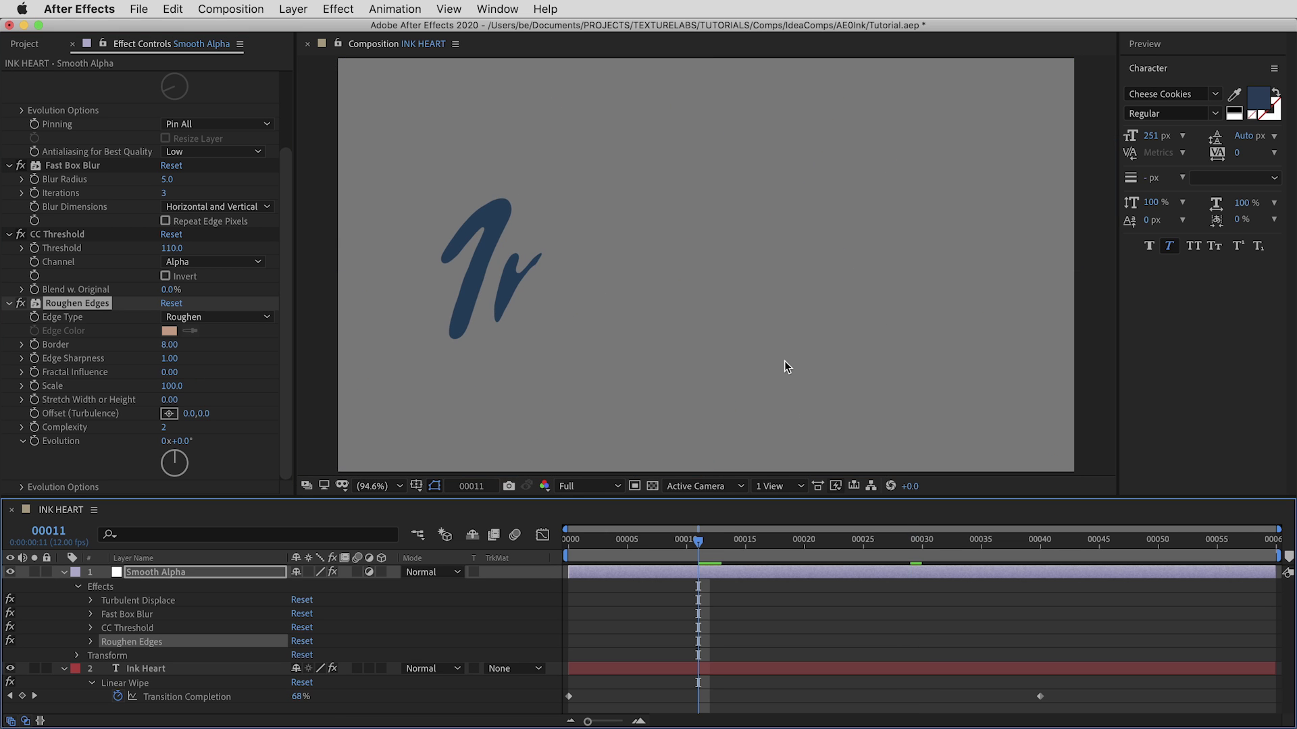
key("space")
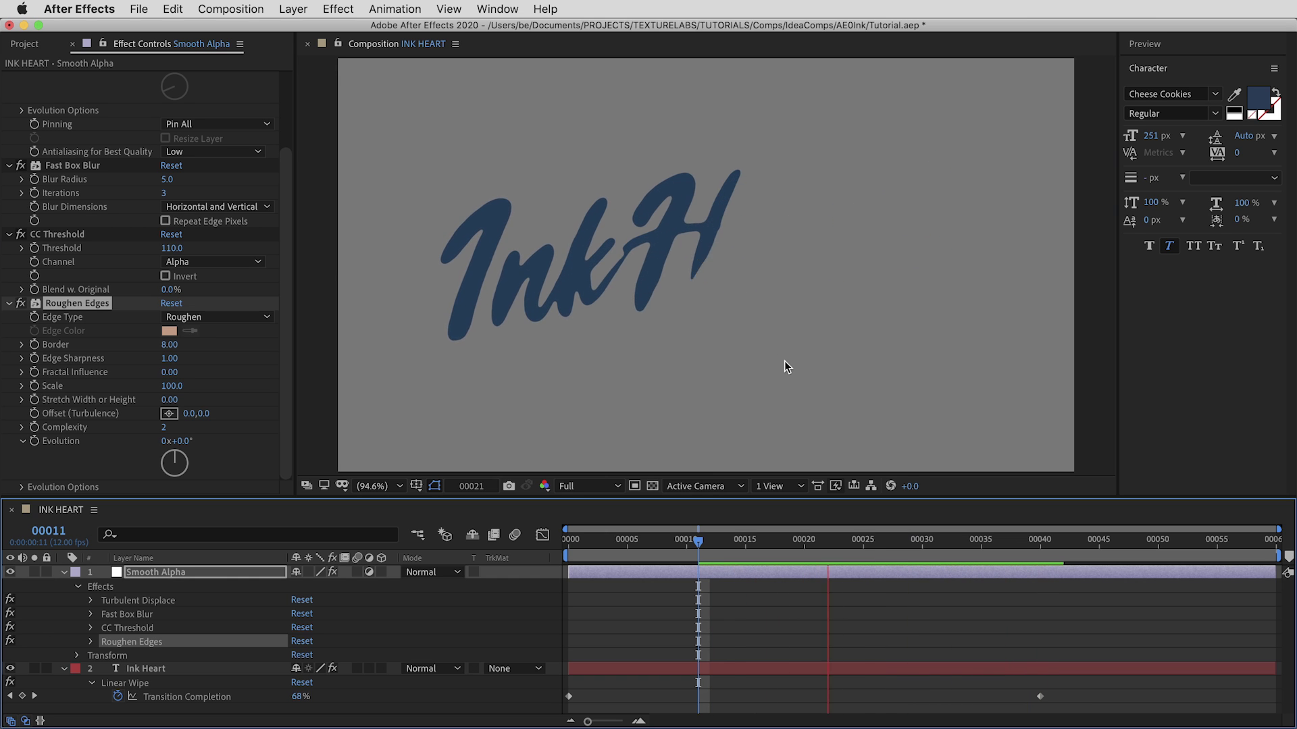
key("space")
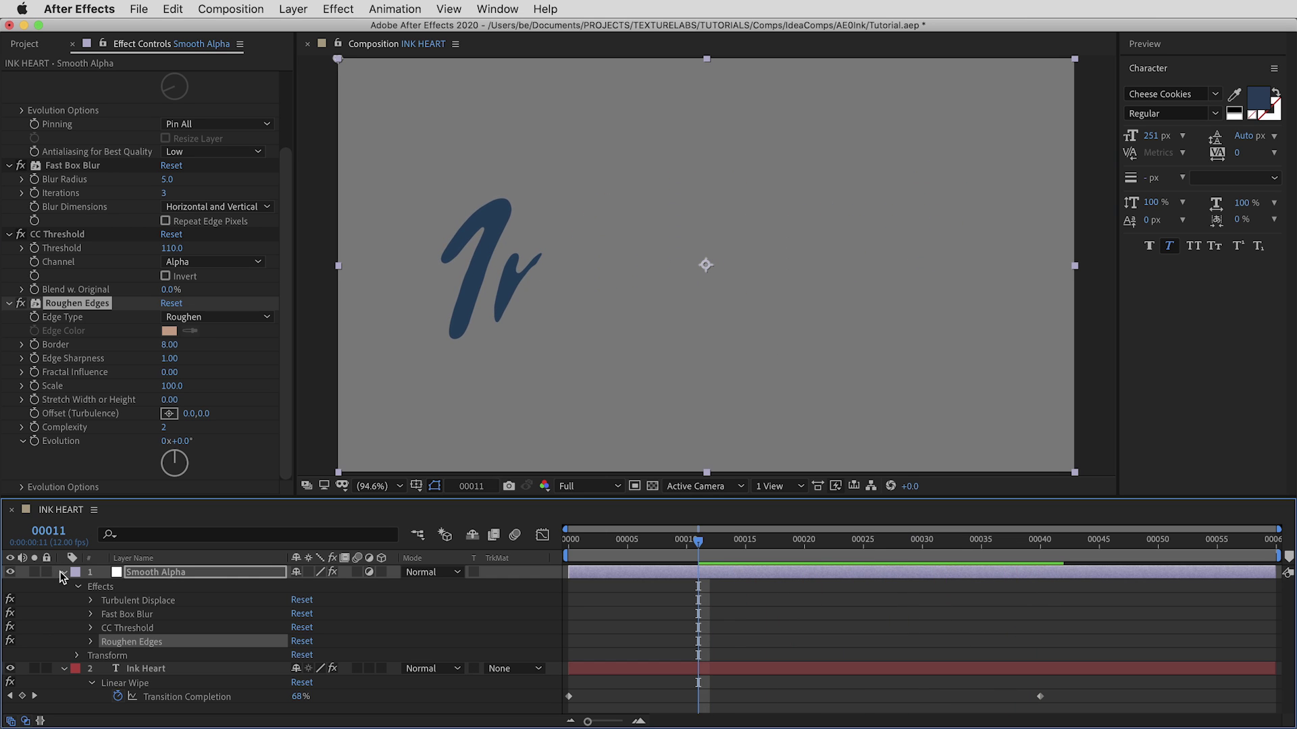
Step: Collapse the properties of both layers and hide the Smooth Alpha layer
left_click(63, 572)
left_click(62, 586)
key("super+s")
left_click(11, 572)
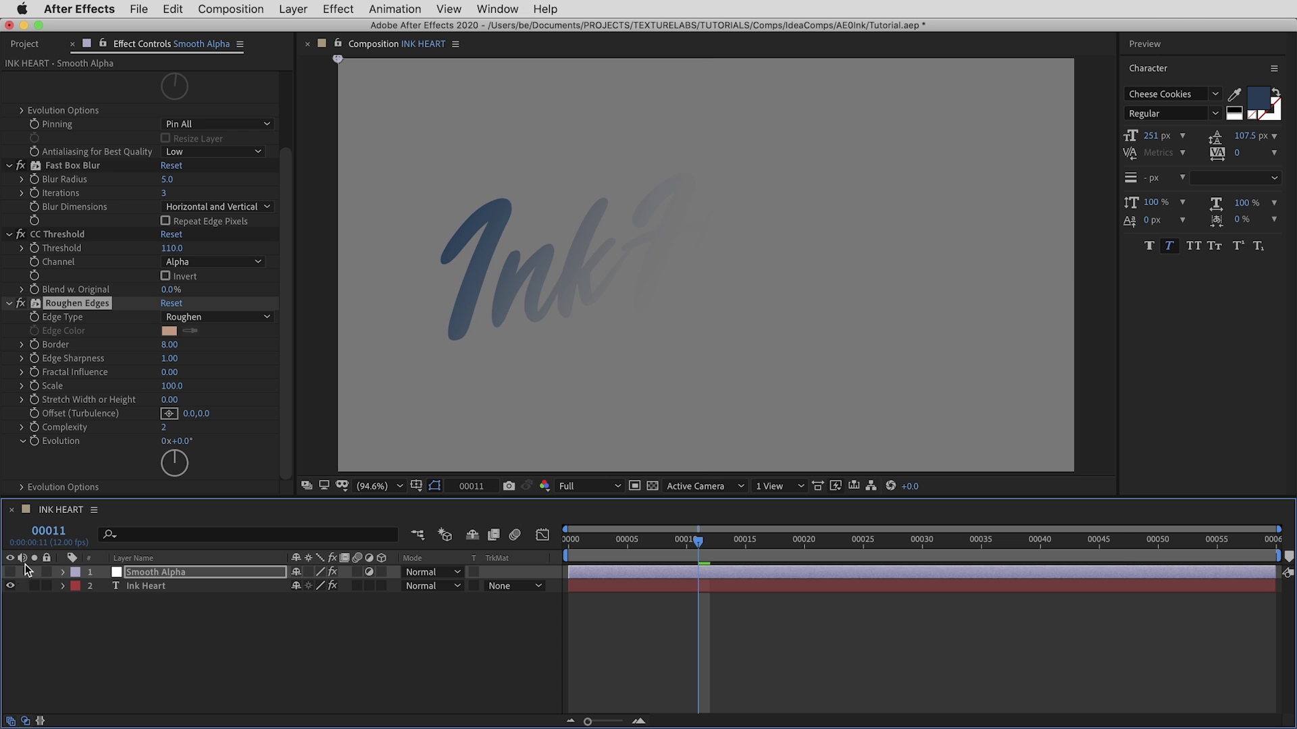
Step: Add Texturelabs_InkPaint_220.png as the bottommost layer and shift the splatter down and left behind the lettering
left_click(26, 44)
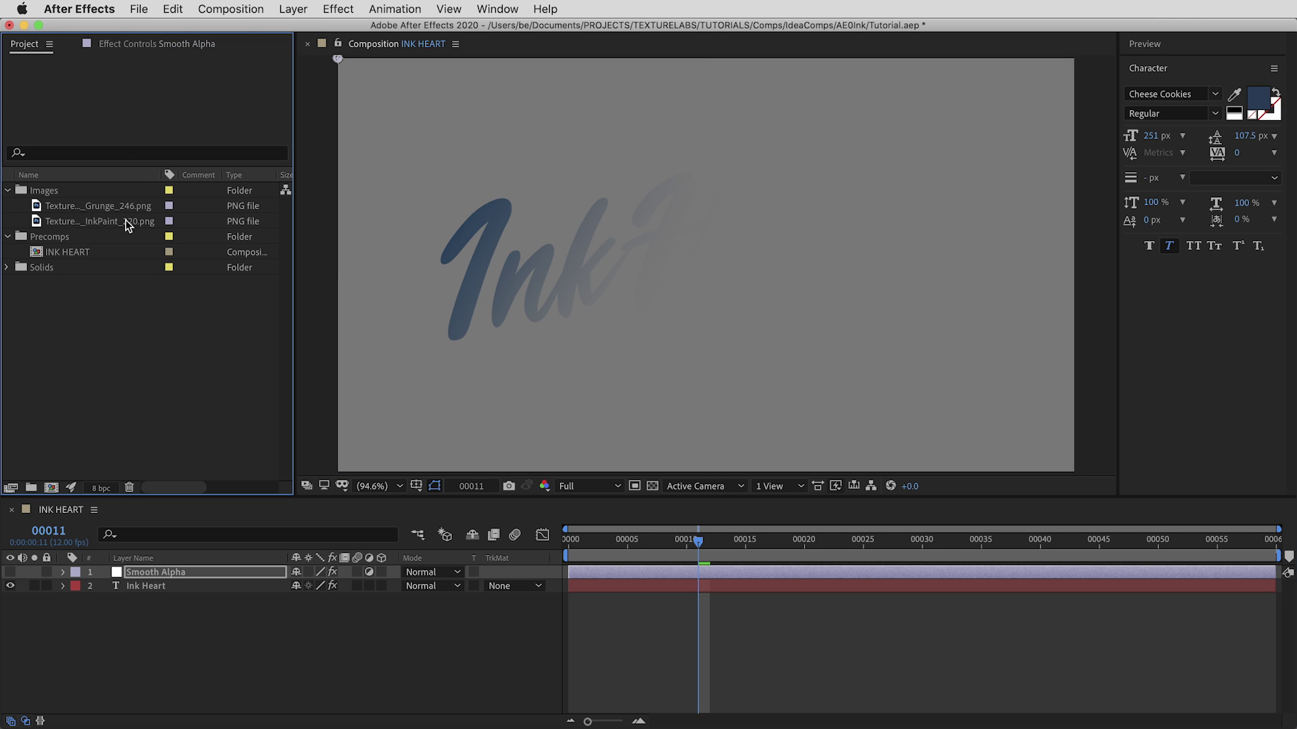
mouse_move(128, 225)
left_mouse_down()
mouse_move(243, 488)
mouse_move(237, 672)
left_mouse_up()
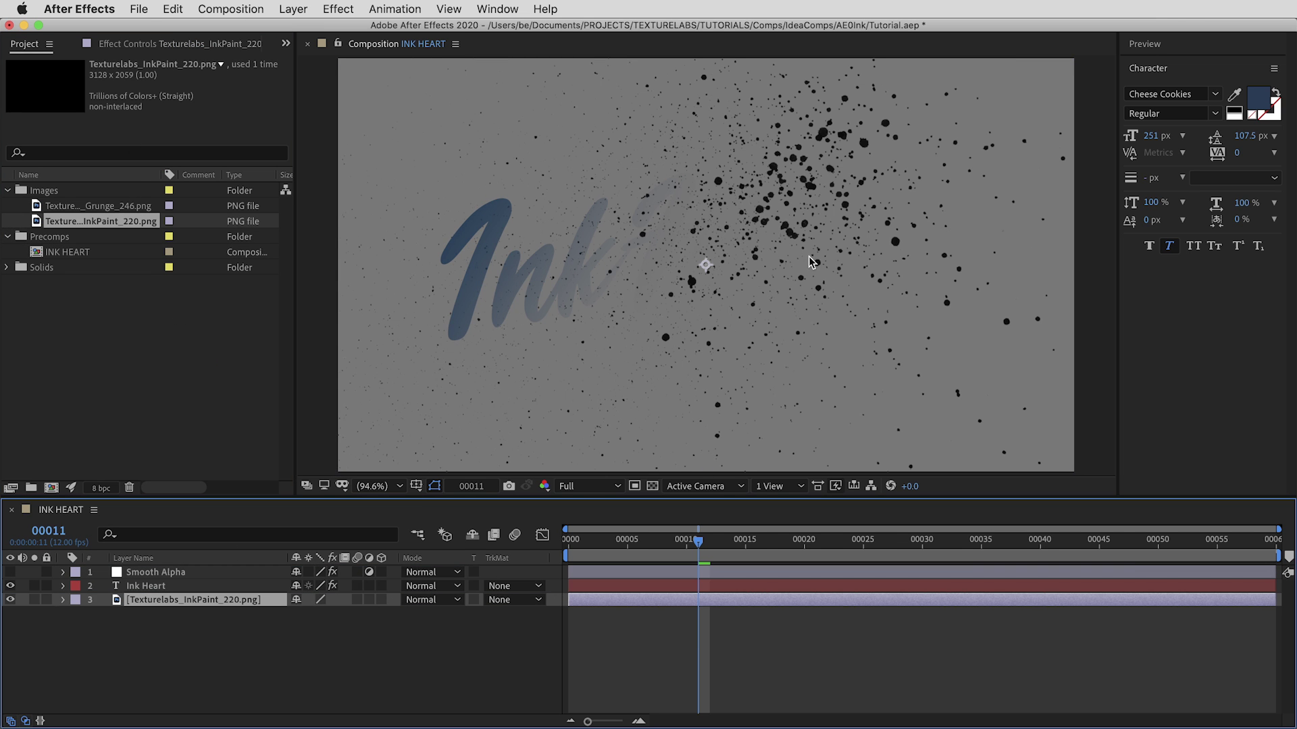
left_click_drag(811, 261, 743, 309)
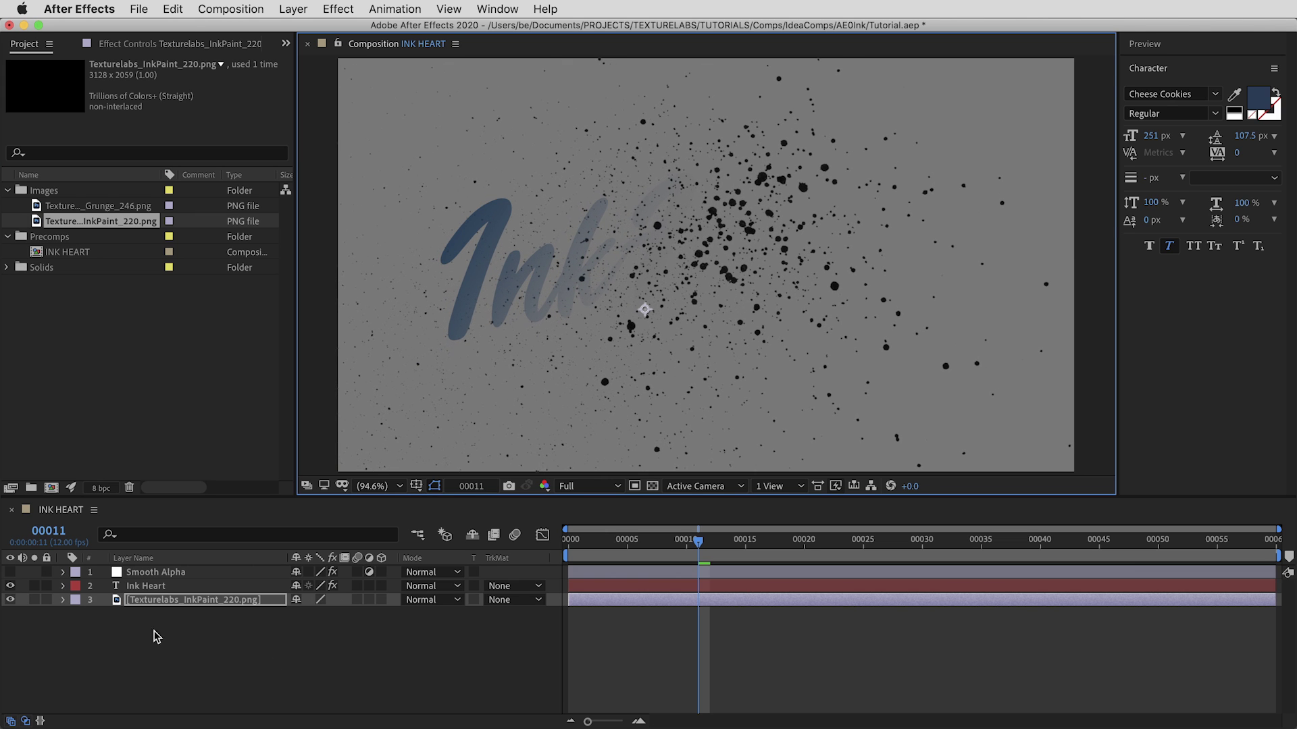
Step: Copy the keyframed Linear Wipe from Ink Heart onto the InkPaint_220 layer at frame 0 and scrub to frame 29 to check it
left_click(150, 588)
key("e")
left_click(128, 600)
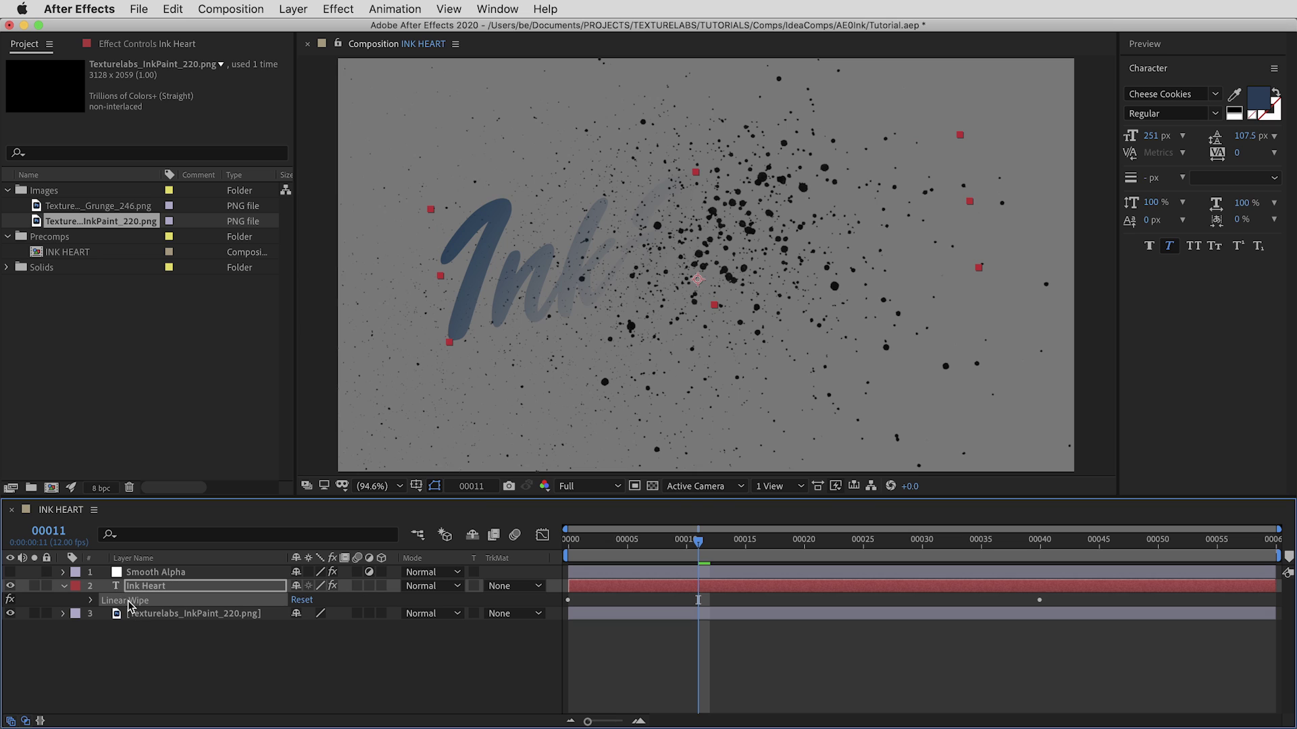
left_click(150, 613)
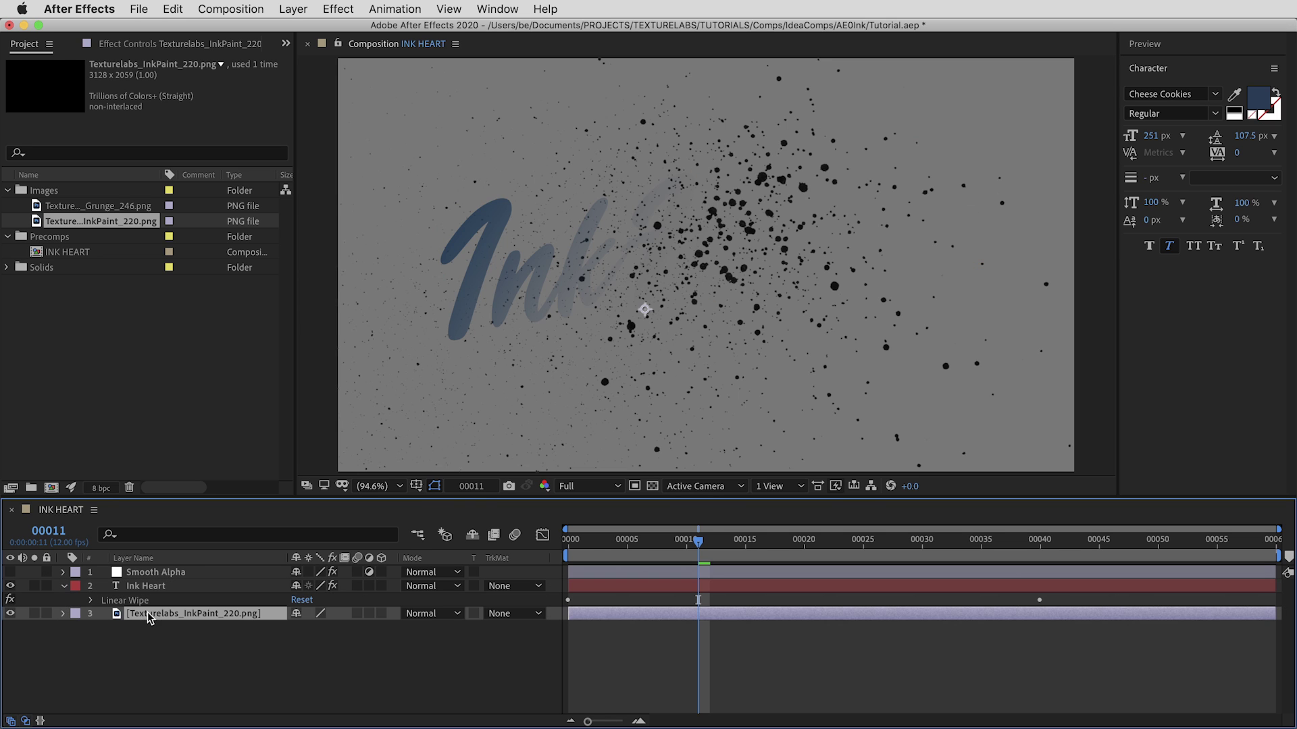
key("Home")
key("super+v")
key("u")
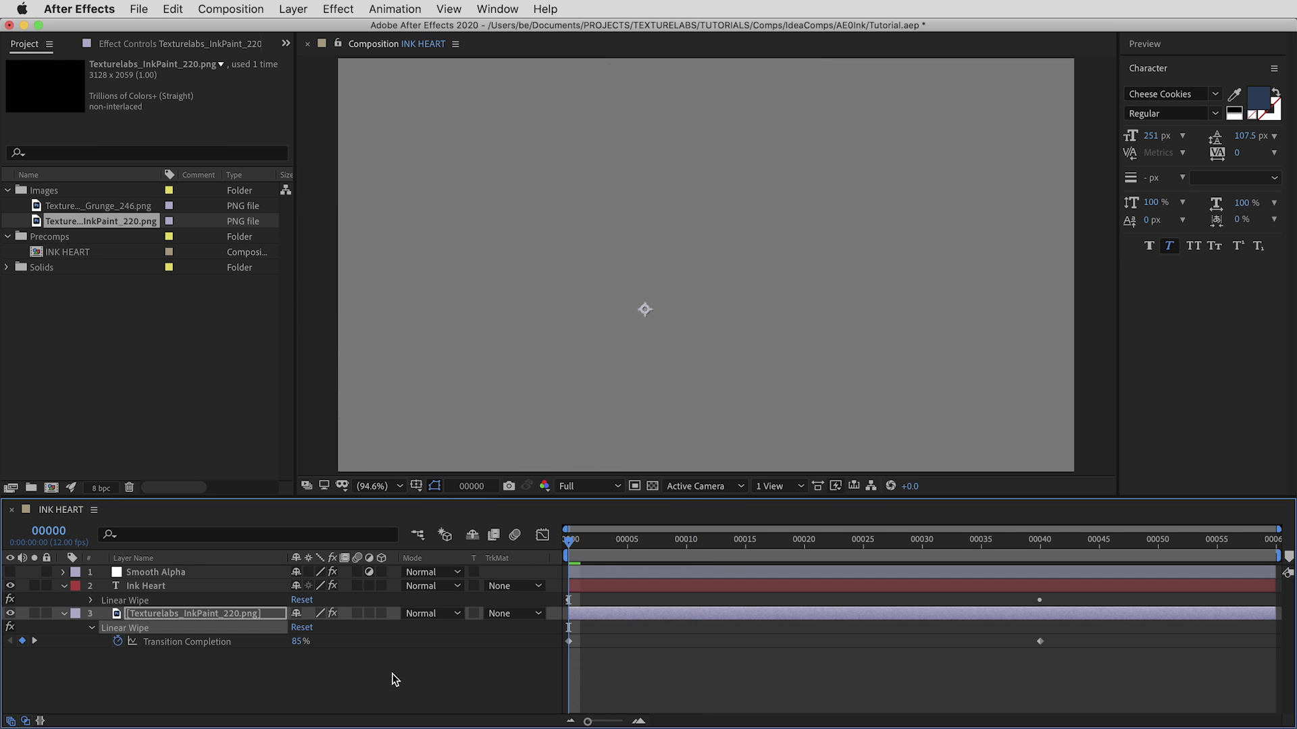
mouse_move(581, 550)
left_mouse_down()
mouse_move(1055, 558)
mouse_move(706, 552)
mouse_move(930, 558)
mouse_move(745, 558)
mouse_move(909, 559)
left_mouse_up()
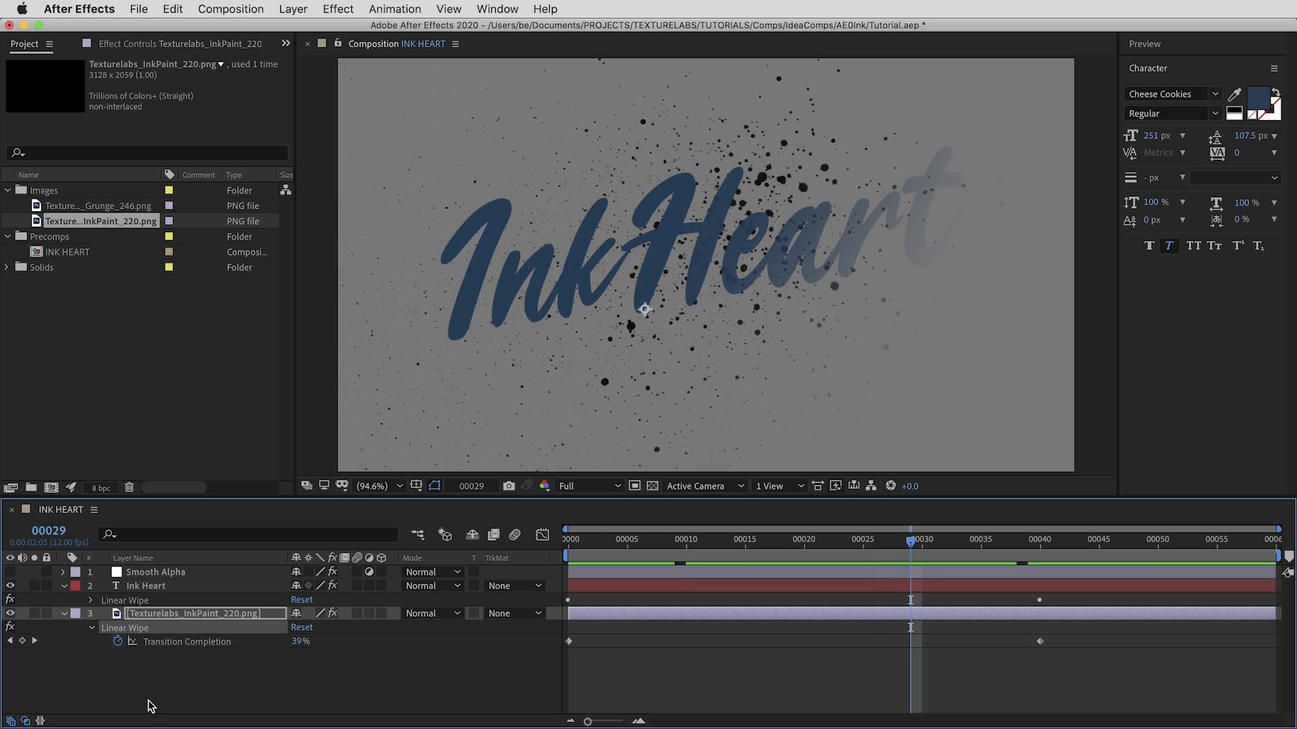
Step: Turn the Smooth Alpha layer back on, preview the combined lettering and splatter reveal, and stop at frame 32
left_click(10, 572)
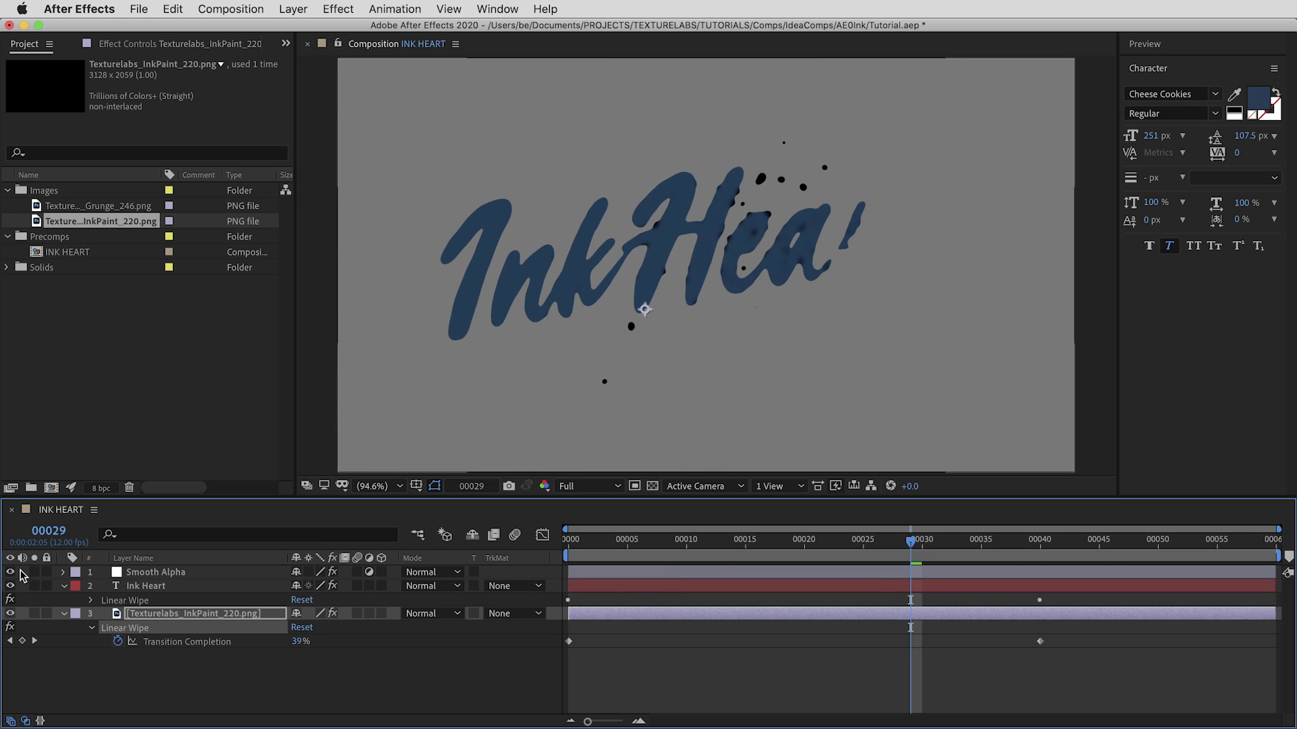
left_click_drag(840, 537, 766, 550)
key("space")
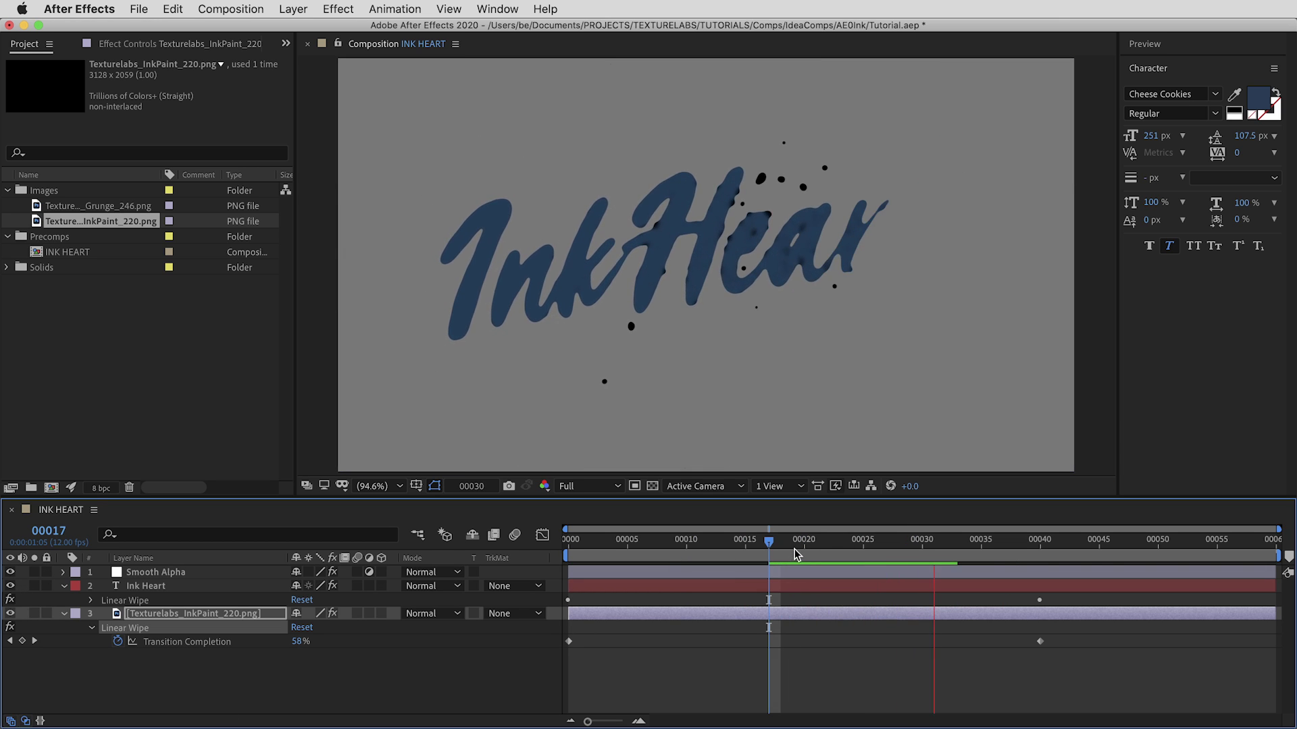
left_click(757, 545)
key("space")
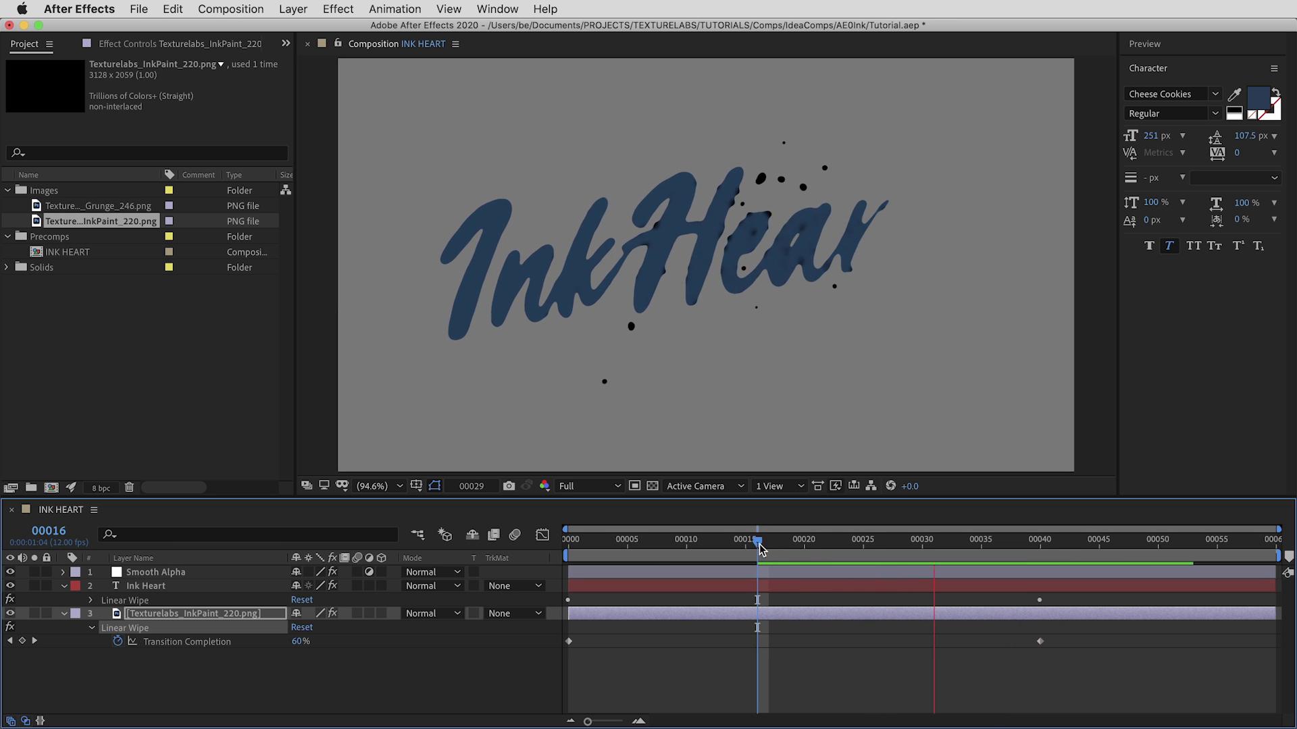
left_click(853, 541)
key("space")
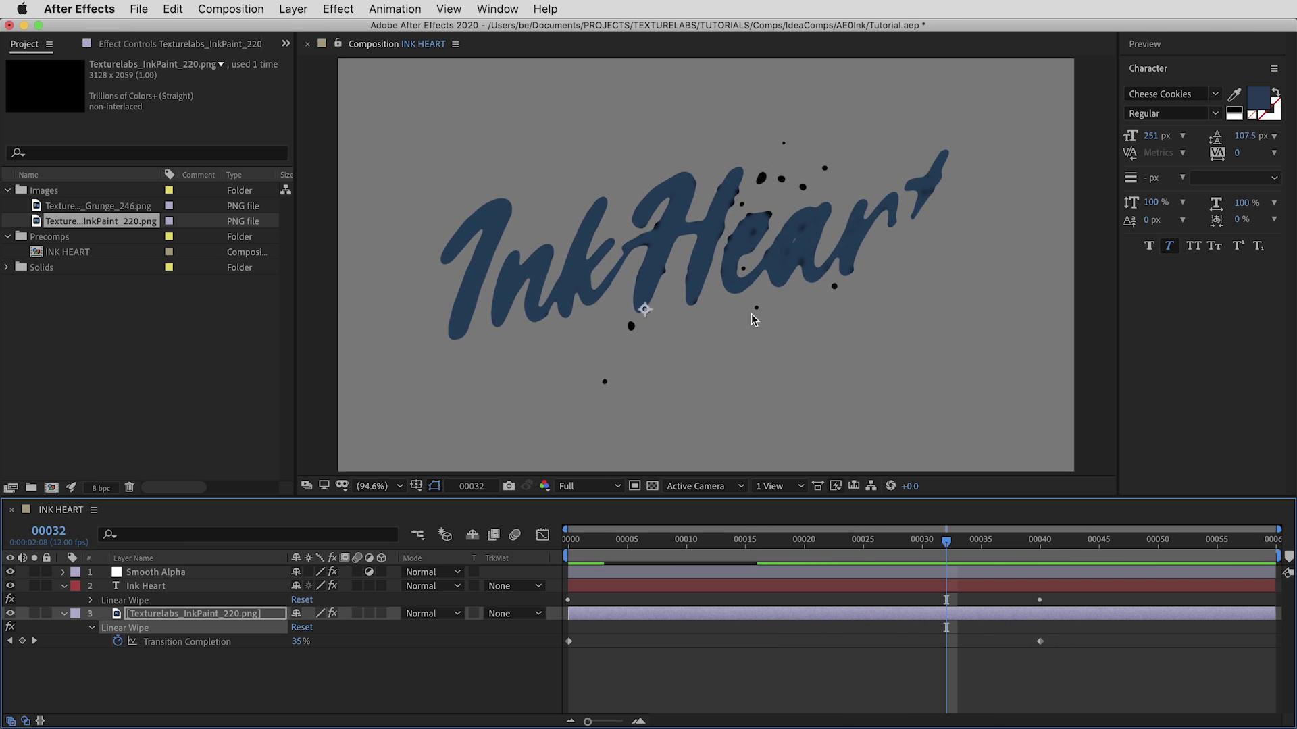
Step: Compare the lettering and ink splatter close up with the Smooth Alpha layer hidden and shown
scroll(751, 314, "up", 3)
left_click_drag(751, 314, 834, 301)
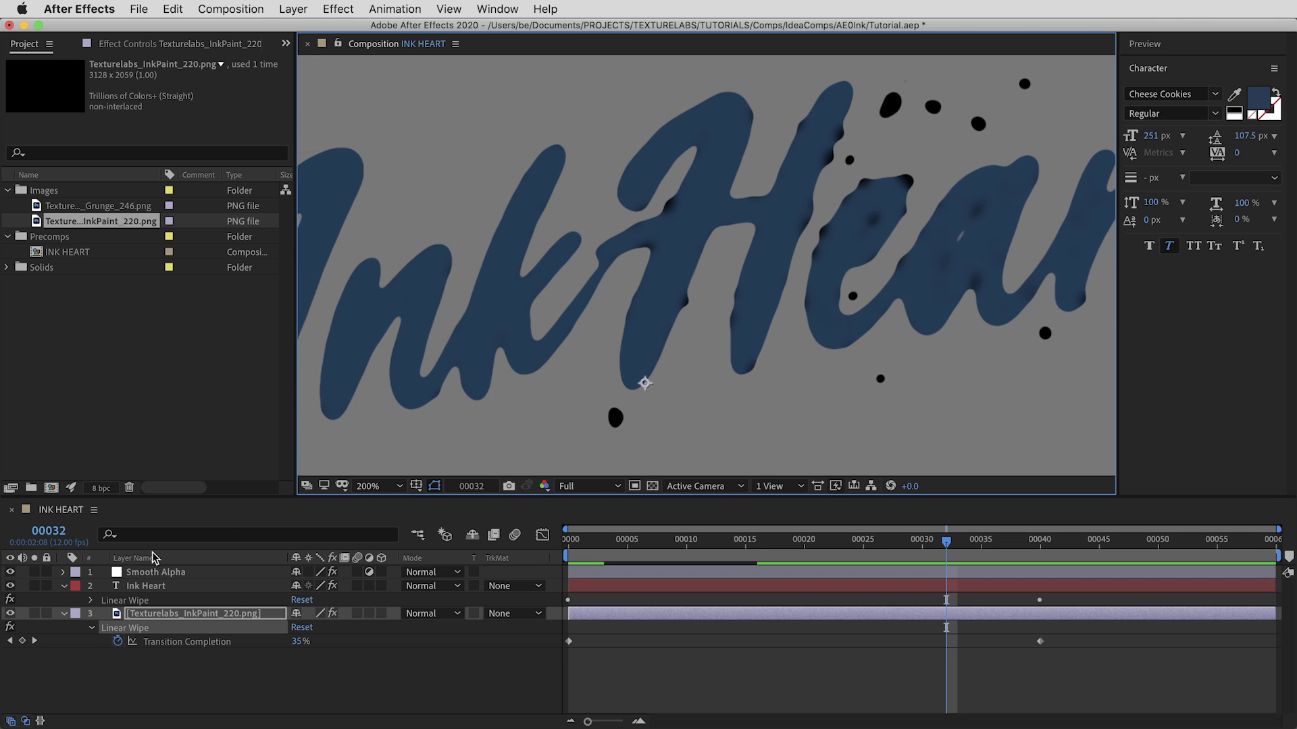
left_click(11, 573)
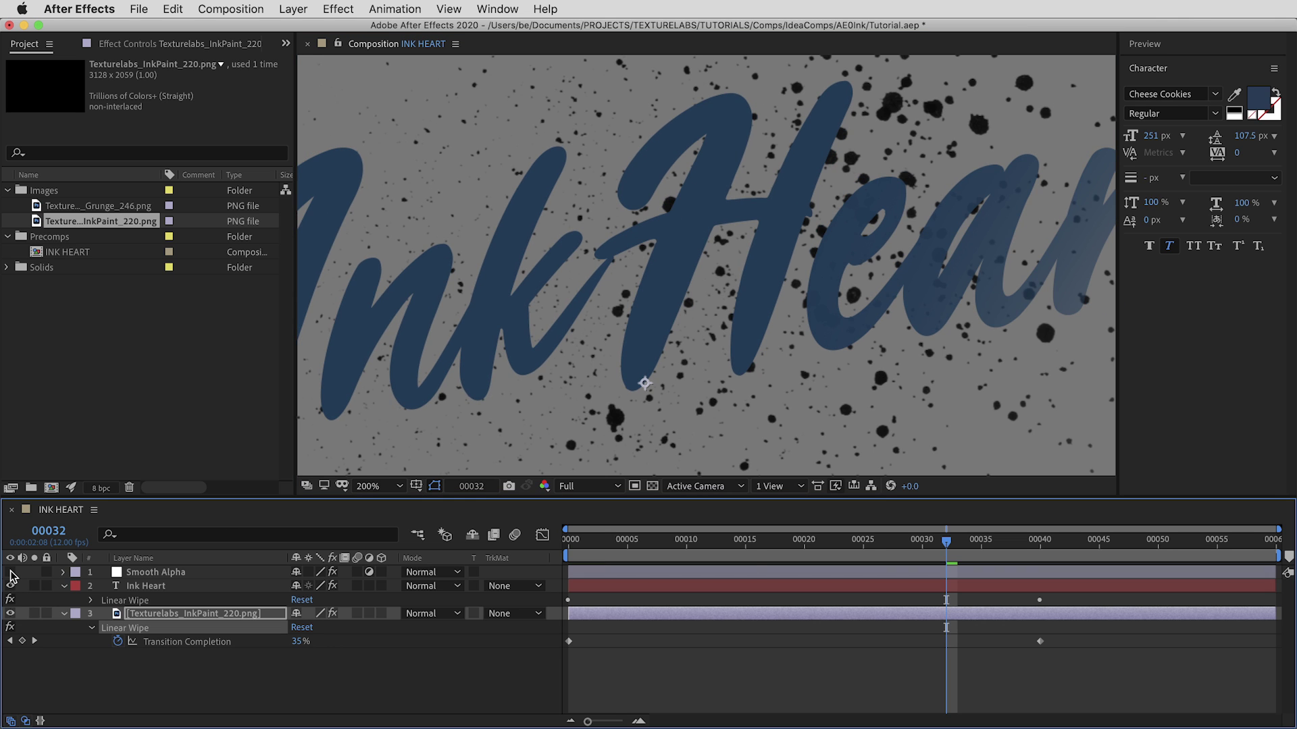
left_click(11, 573)
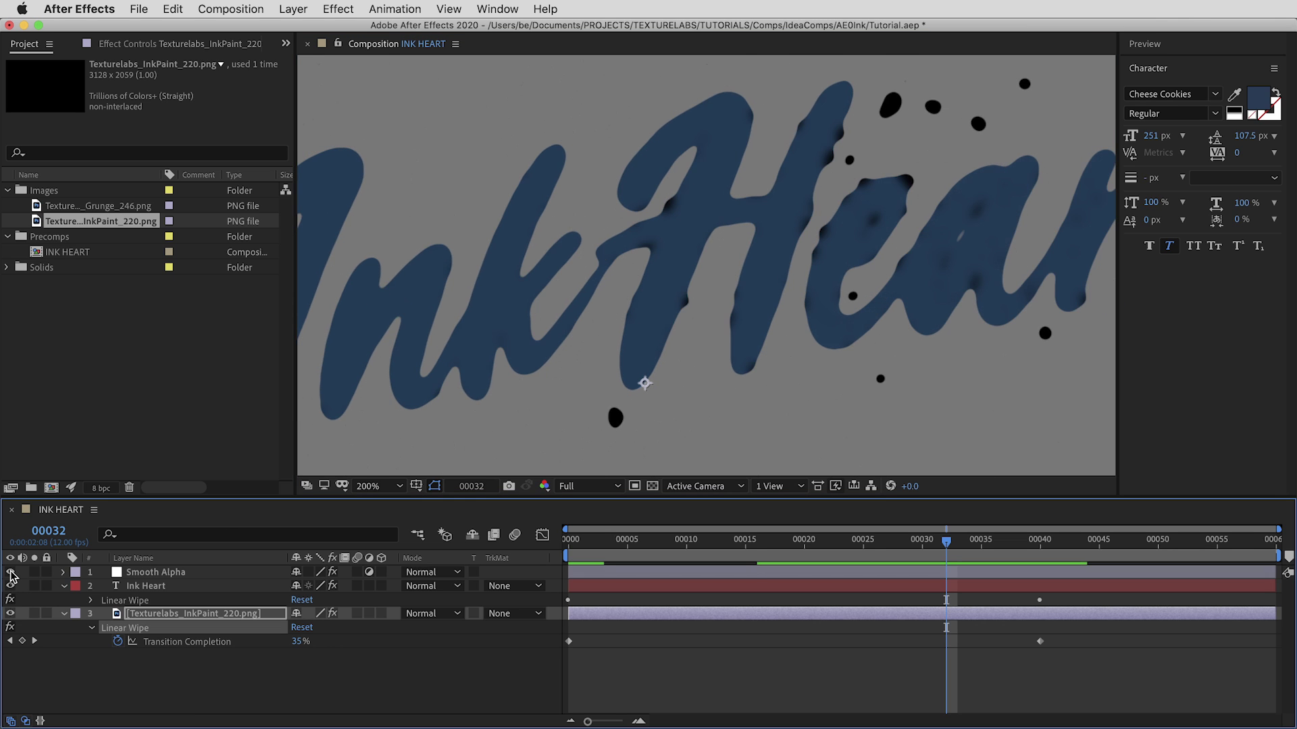
Step: Copy the hex code 233B56 from the Ink Heart text color, leaving the color itself as it is
left_click(168, 589)
left_click(1258, 99)
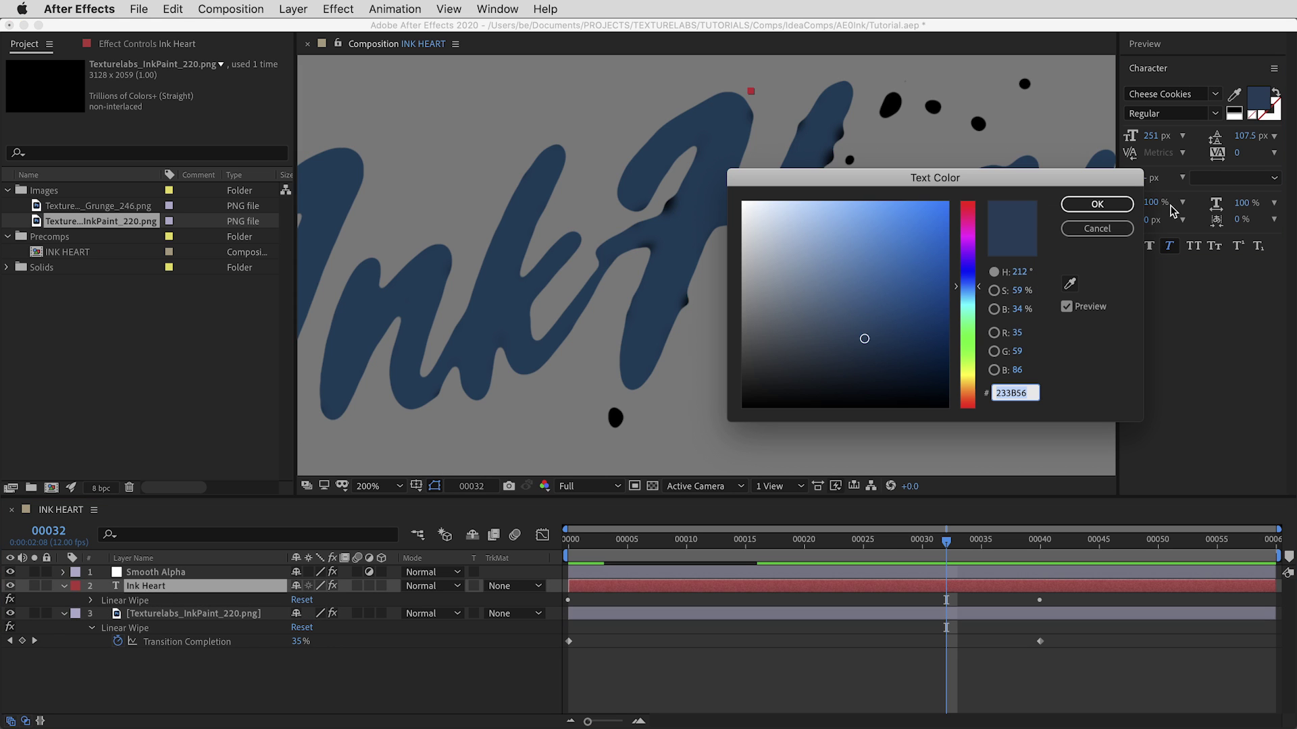
left_click(1097, 228)
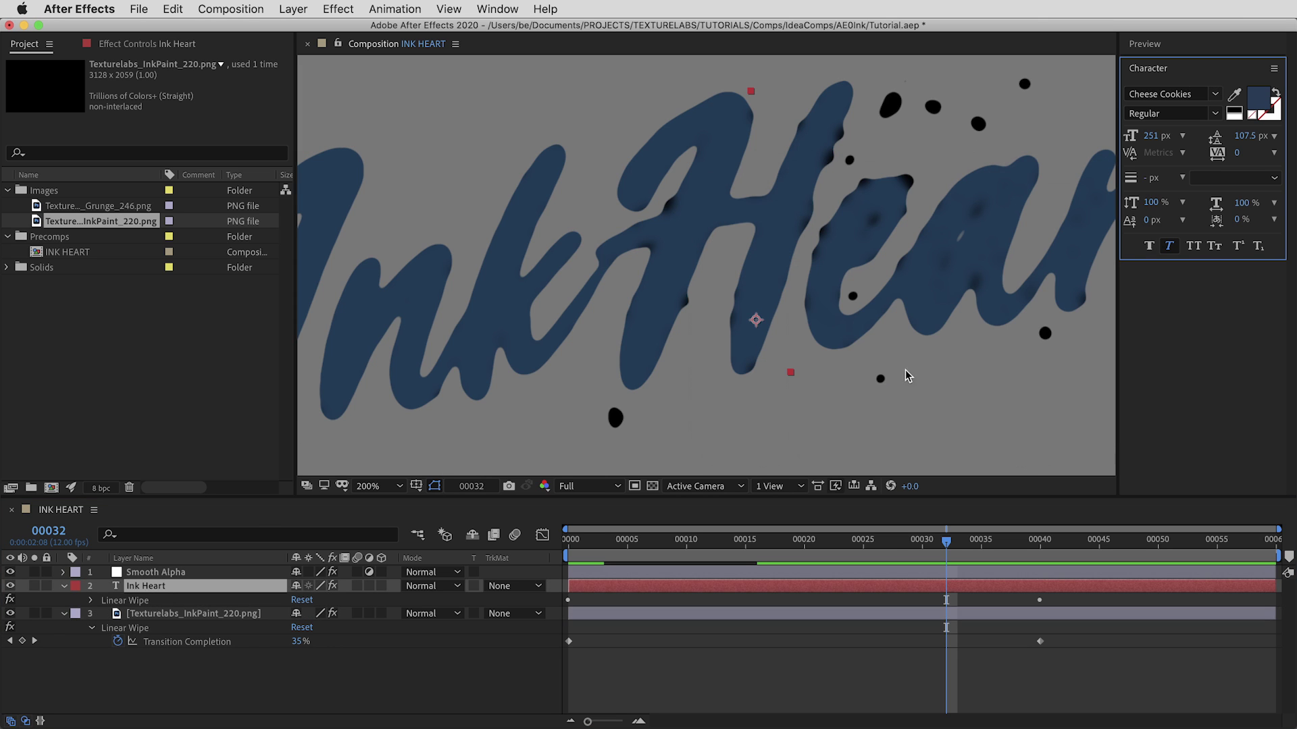
Step: Apply a Fill effect to the InkPaint_220 layer and set its color to 233B56 to match the lettering
left_click(228, 613)
left_click(338, 9)
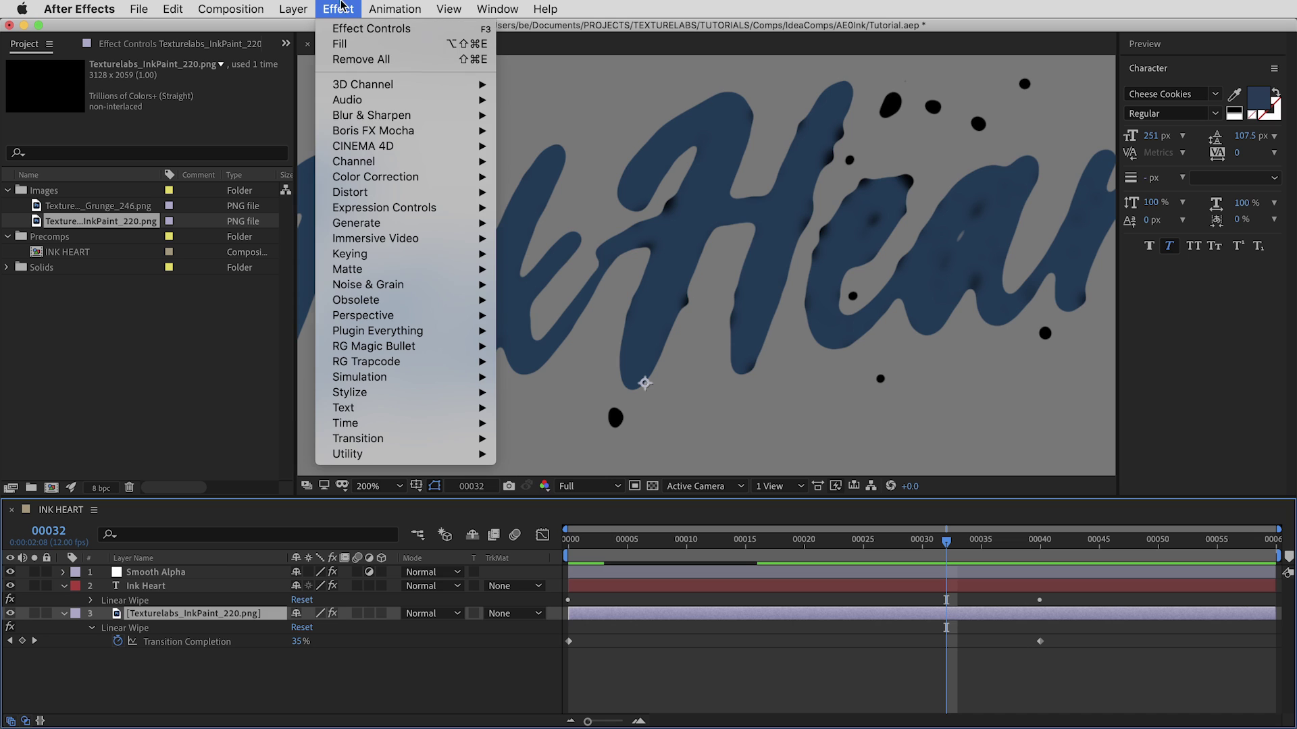
mouse_move(412, 227)
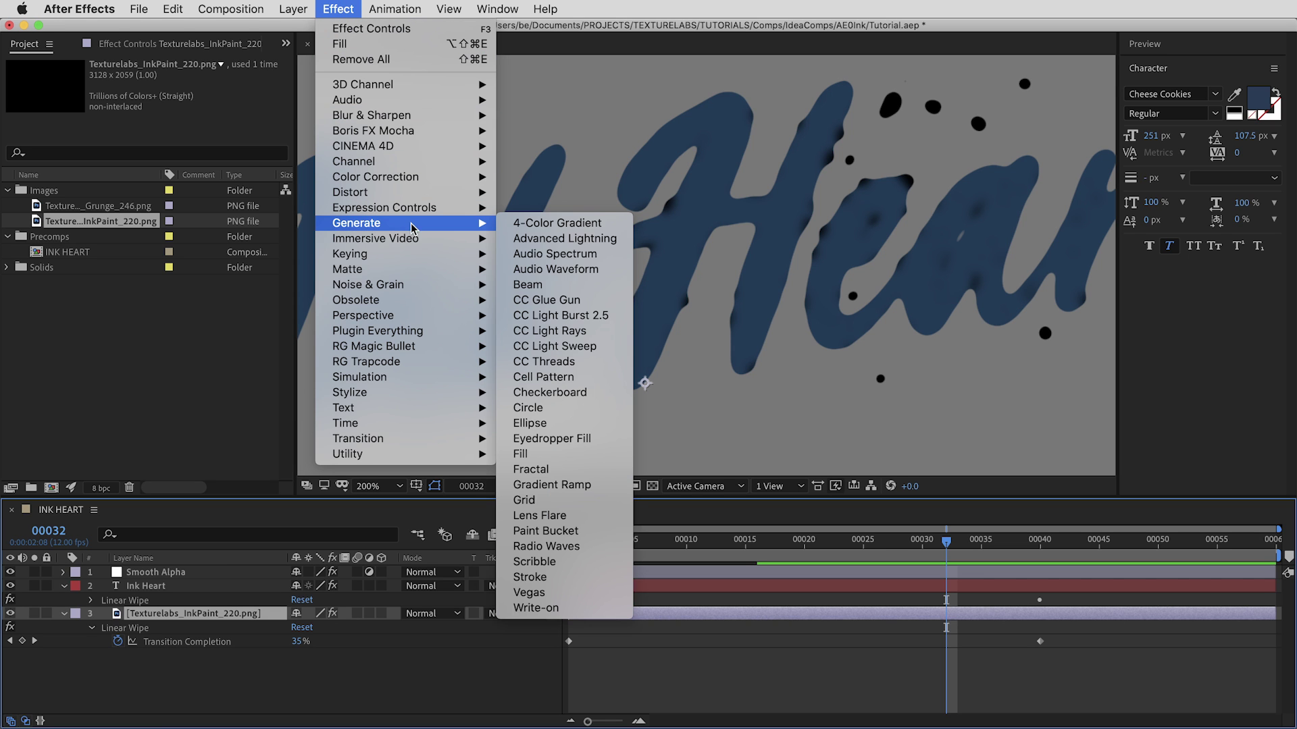
left_click(588, 456)
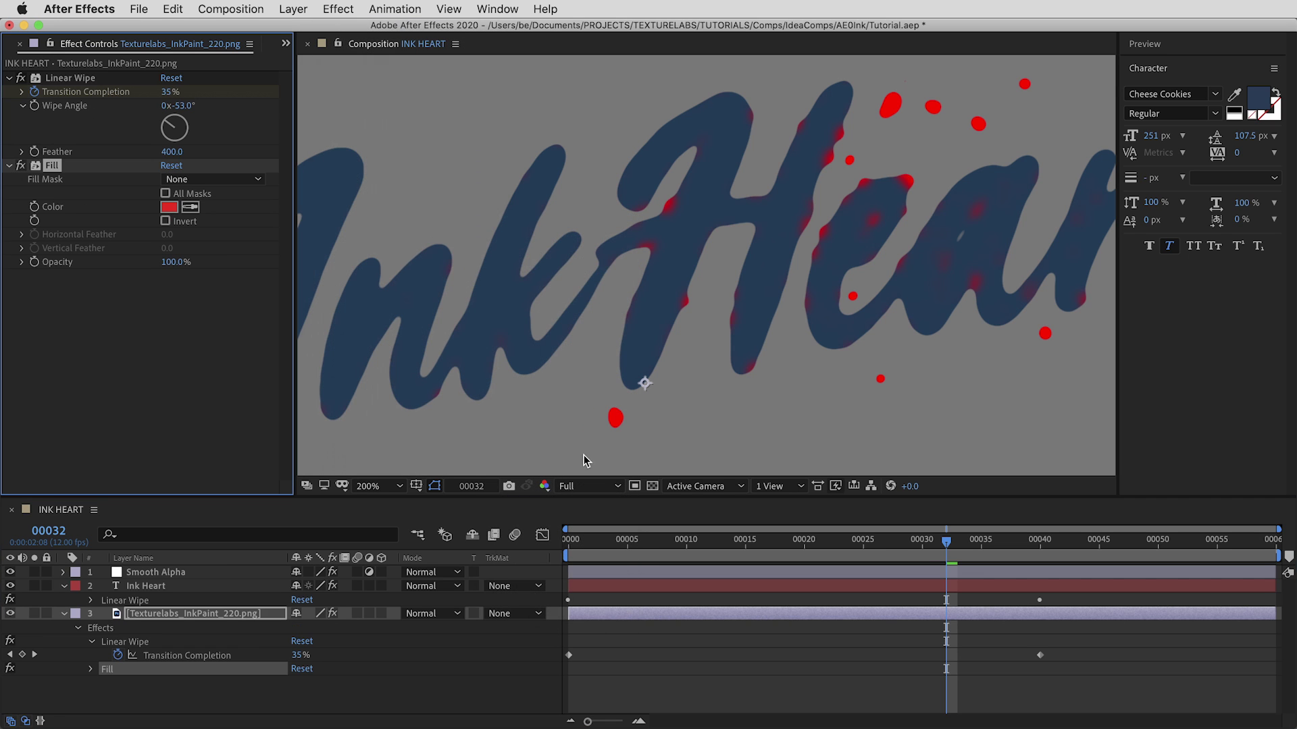
left_click(170, 211)
type("233B56")
left_click(1096, 204)
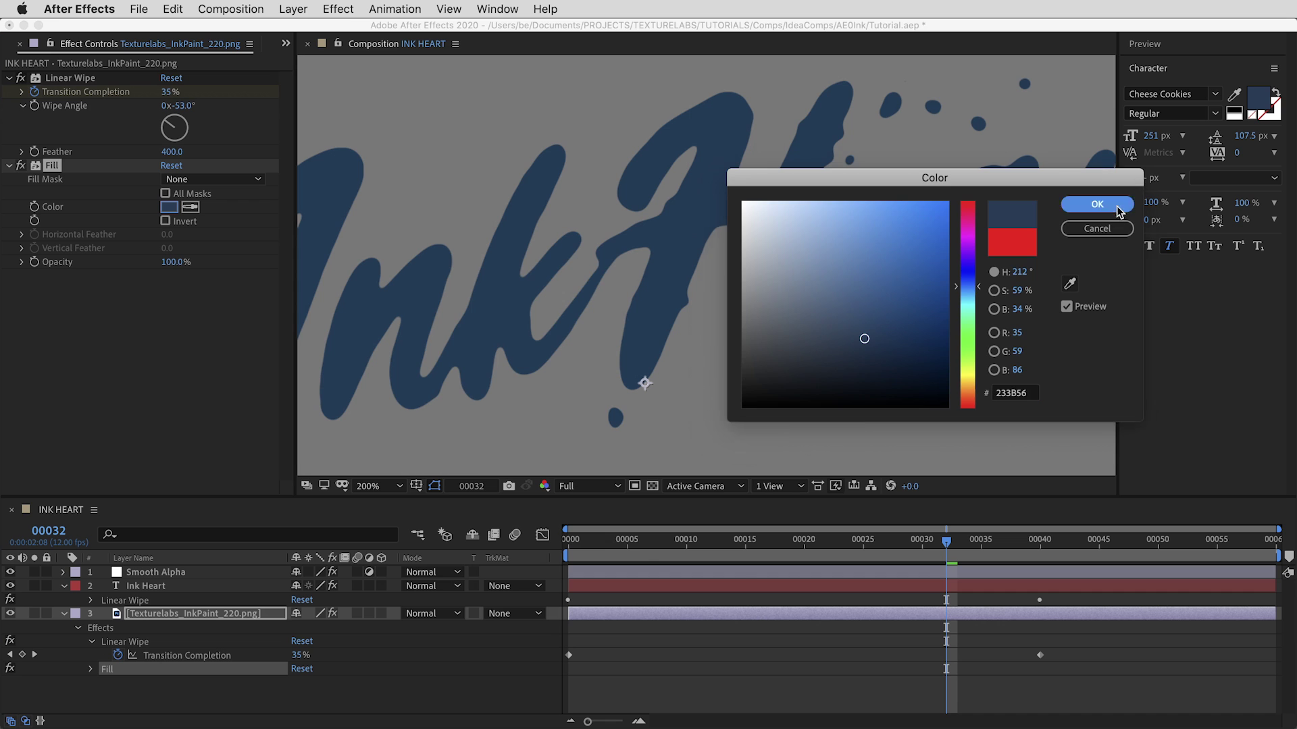
Step: In Comp 1 of the Countdown project, paste the Smooth Alpha adjustment layer above the NO and YES text layers and preview the transition
key("space")
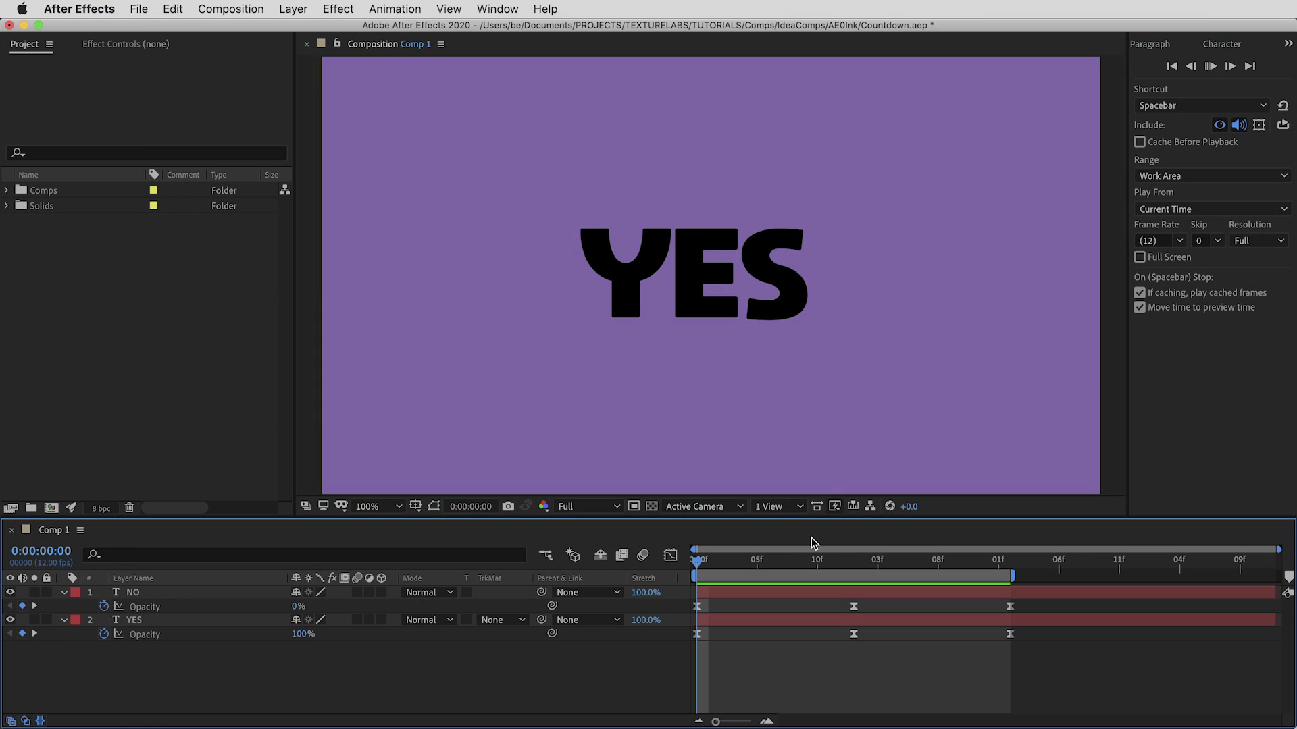
key("space")
left_click(700, 560)
key("super+v")
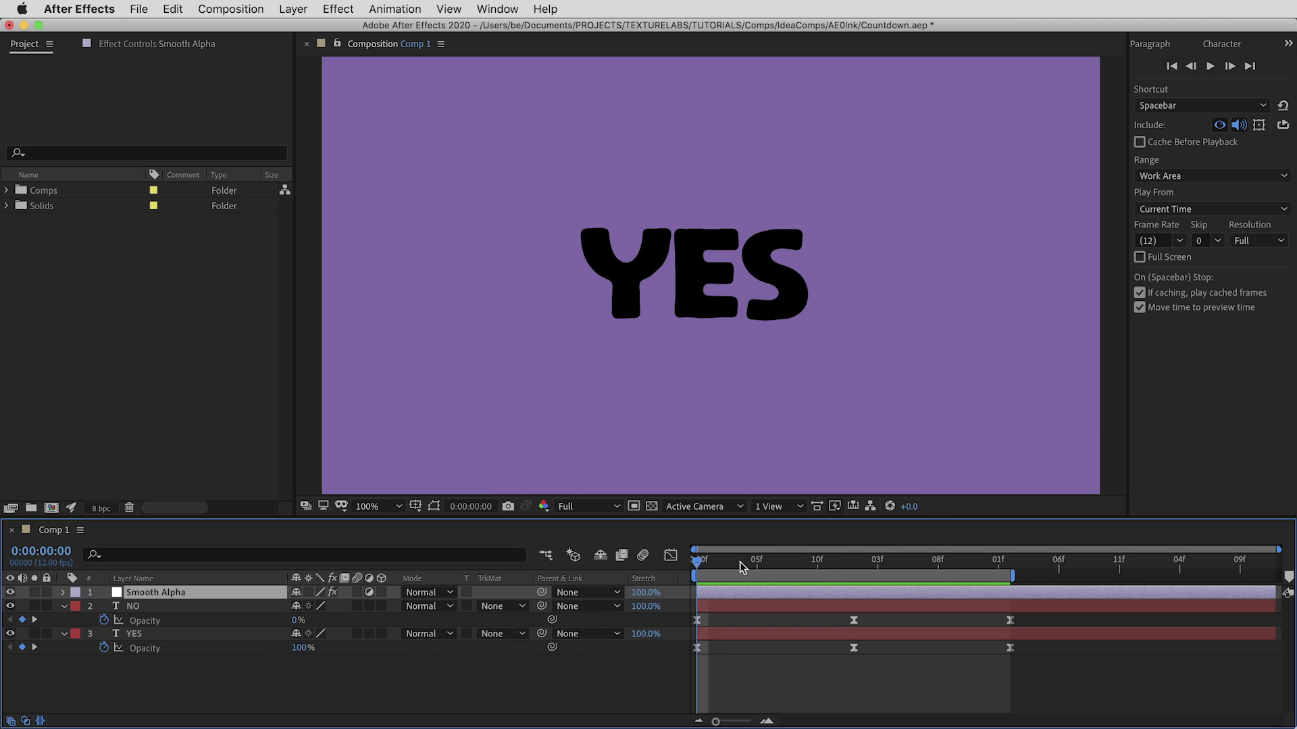
key("space")
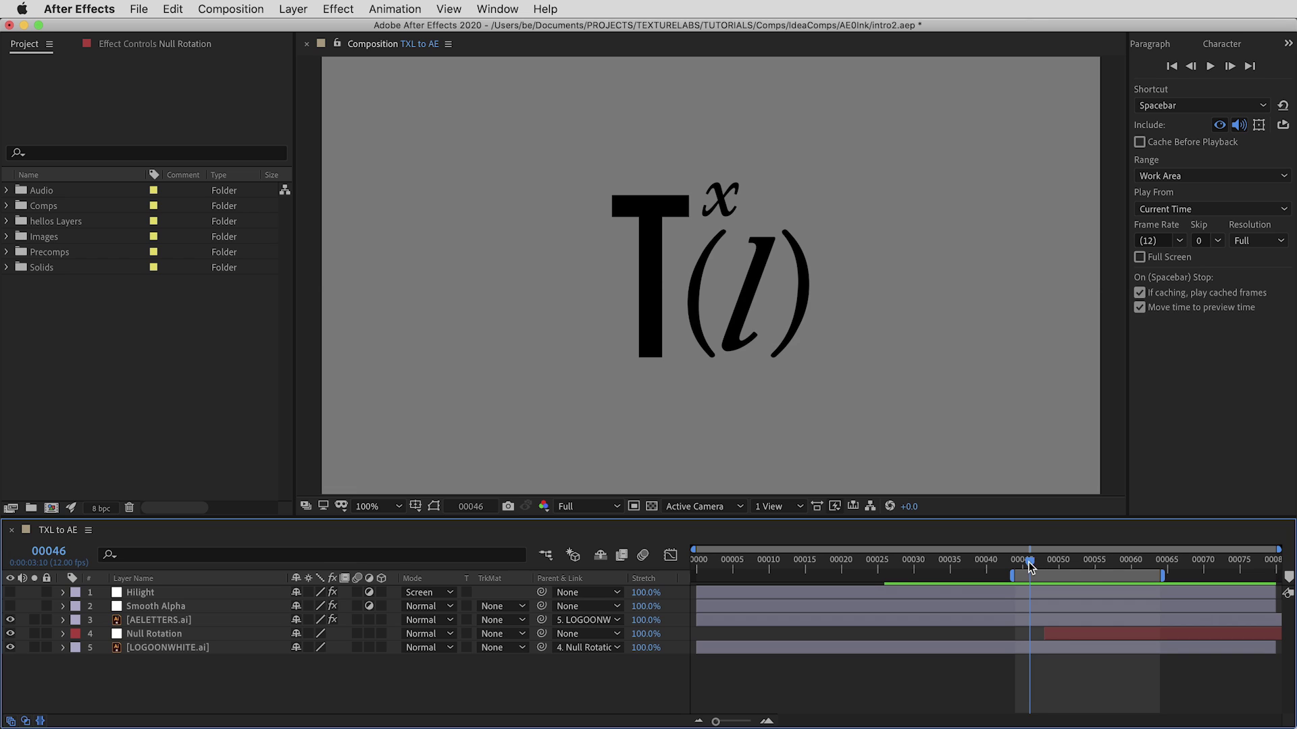
Step: In the TXL to AE composition of the intro2 project, turn on the Smooth Alpha and Hilight layers while previewing the logo morph
mouse_move(1027, 567)
left_mouse_down()
mouse_move(1108, 571)
mouse_move(1028, 580)
left_mouse_up()
left_click(10, 605)
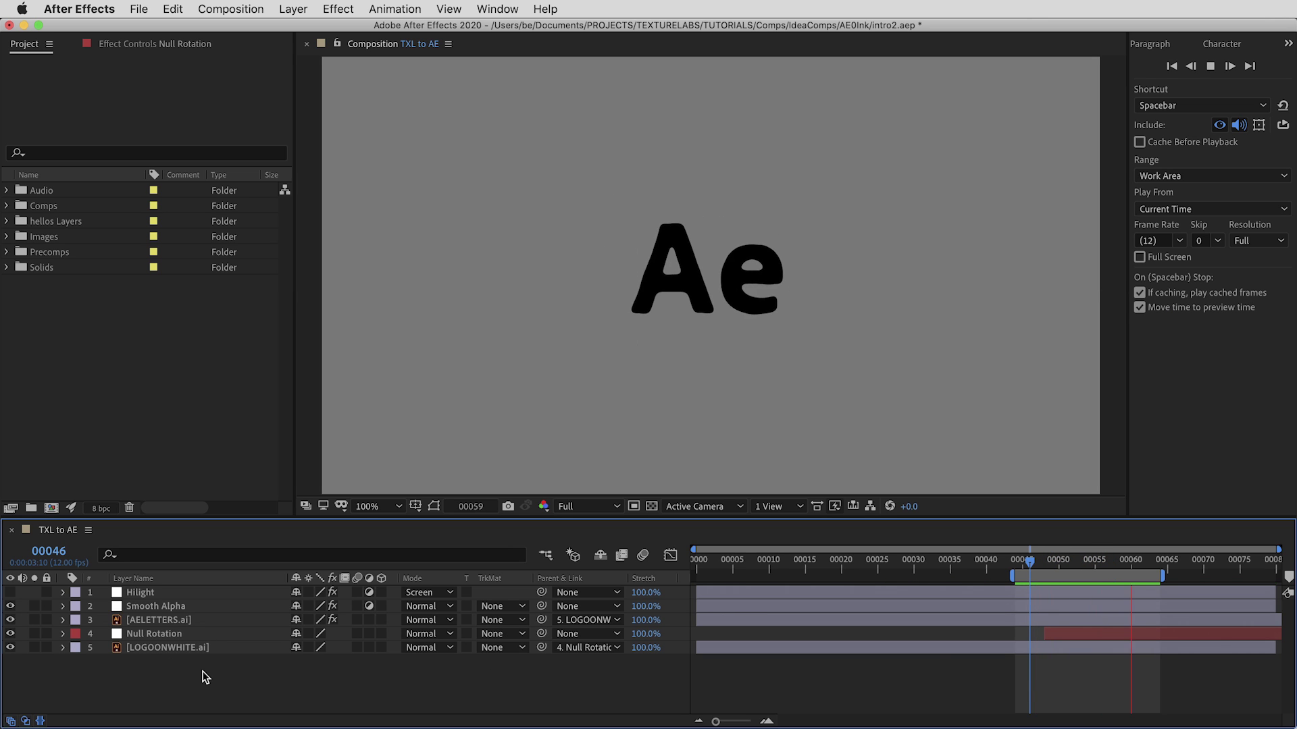
left_click(10, 592)
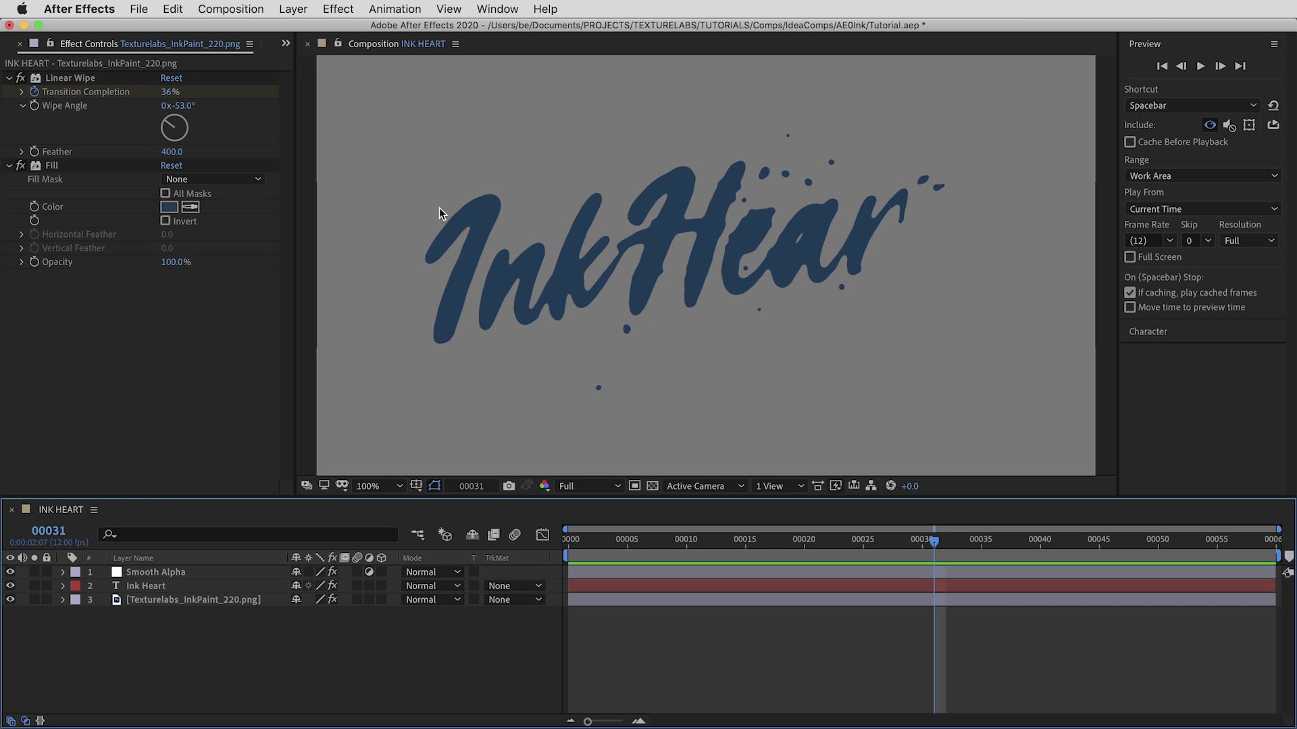
Step: Add an adjustment layer above Smooth Alpha in the INK HEART composition and name it Hilight
left_click(294, 9)
mouse_move(435, 32)
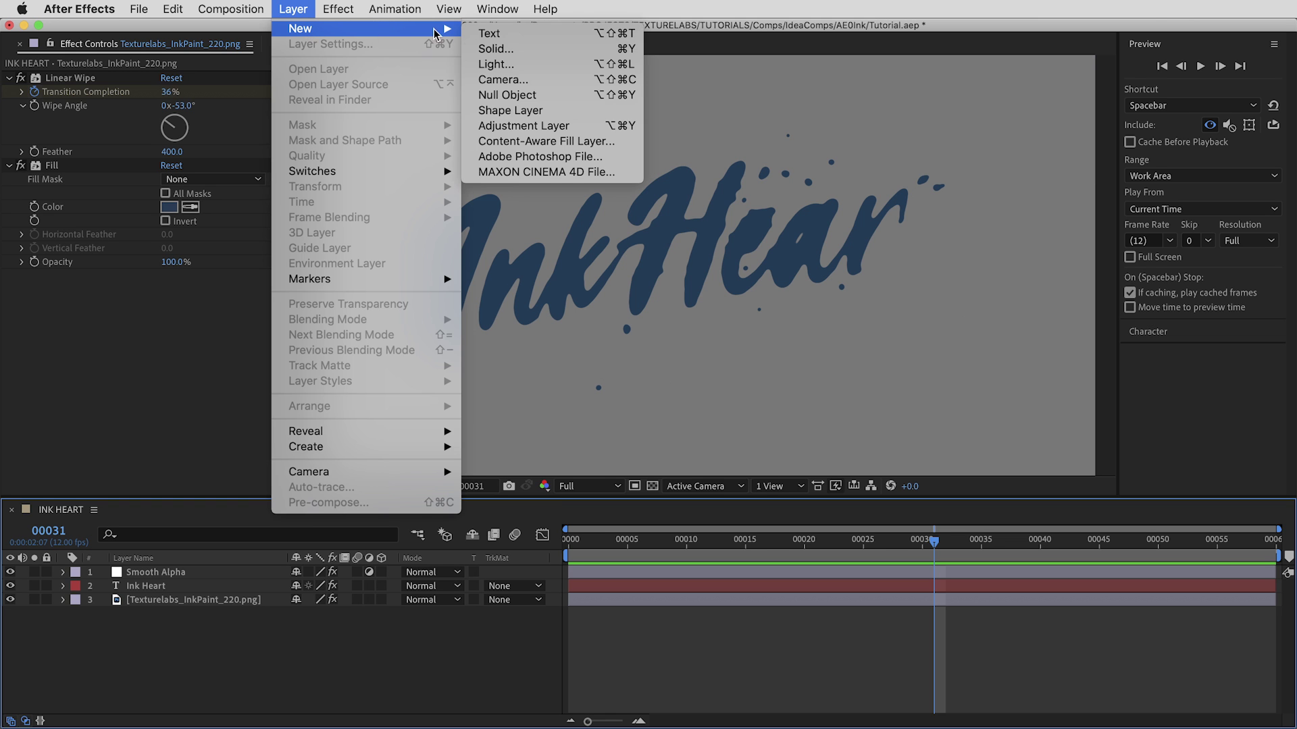
left_click(550, 128)
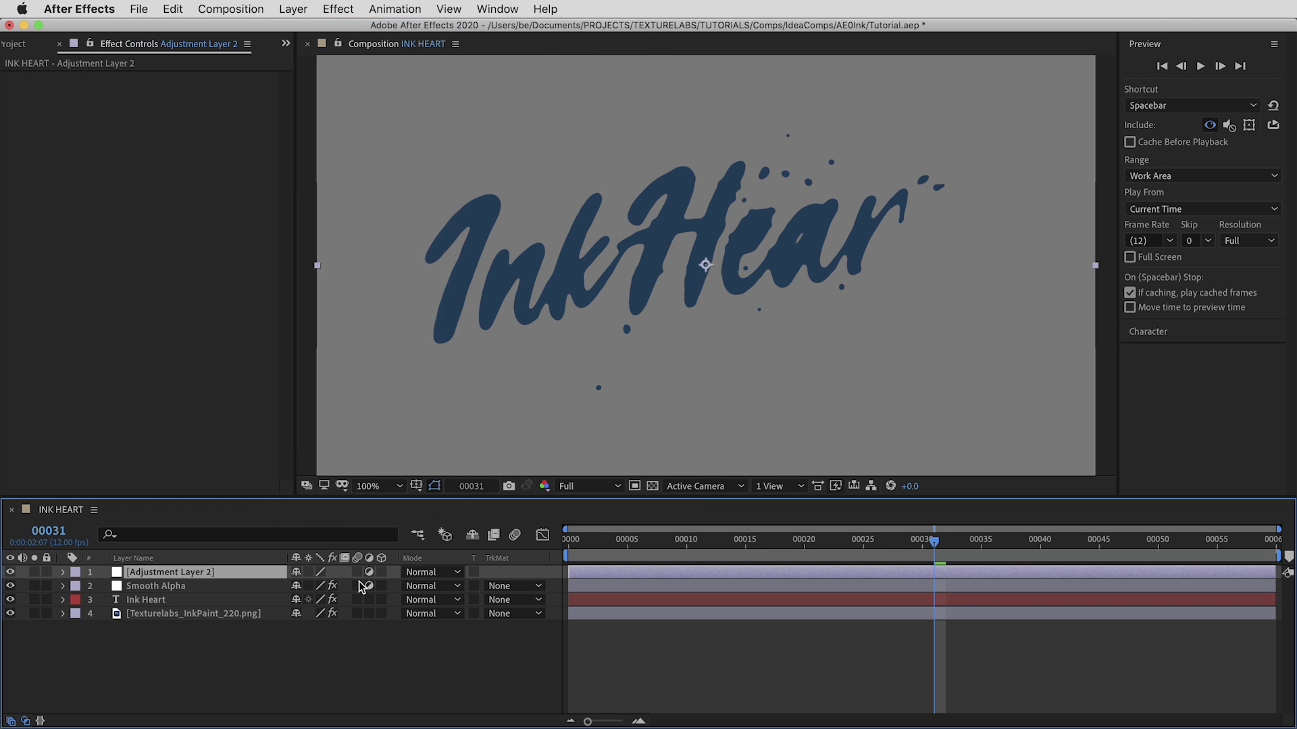
key("Return")
type("Hilight")
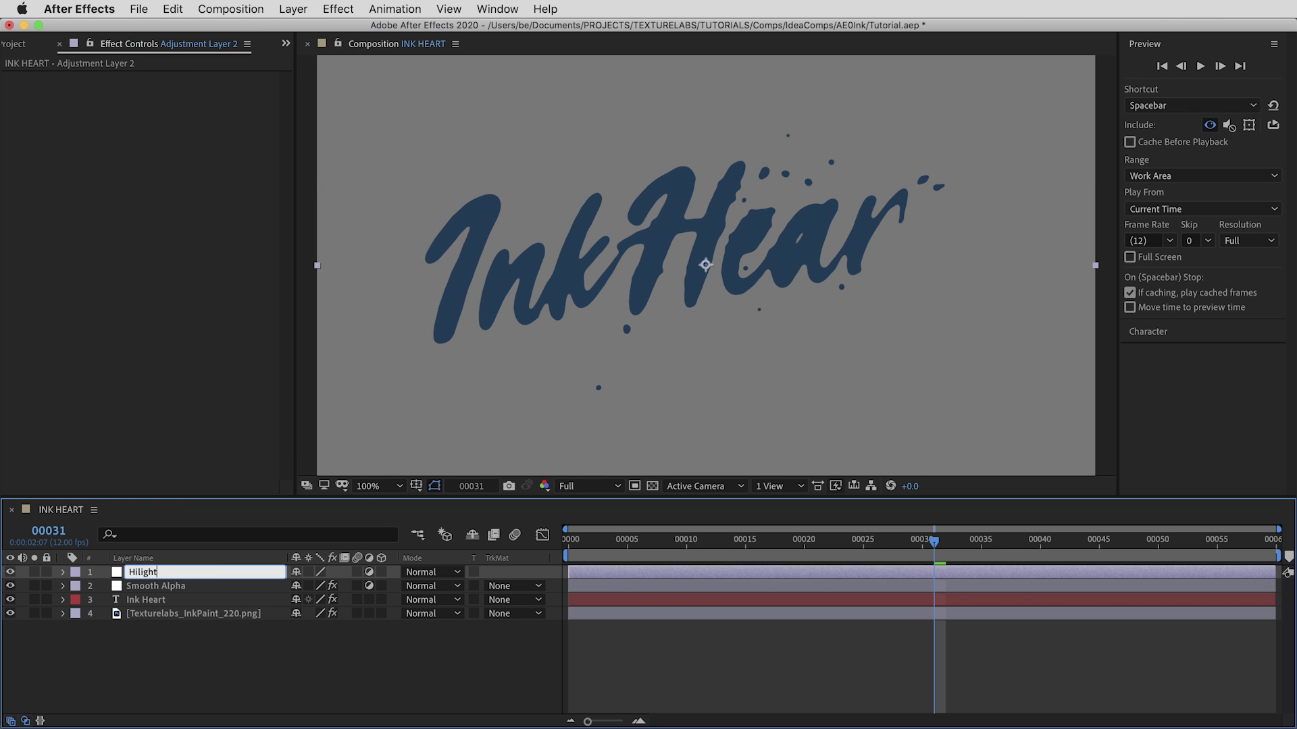
key("Return")
Step: Apply a Fill effect to the Hilight layer, set its color to black, and check the lettering with the layer hidden and shown
left_click(348, 9)
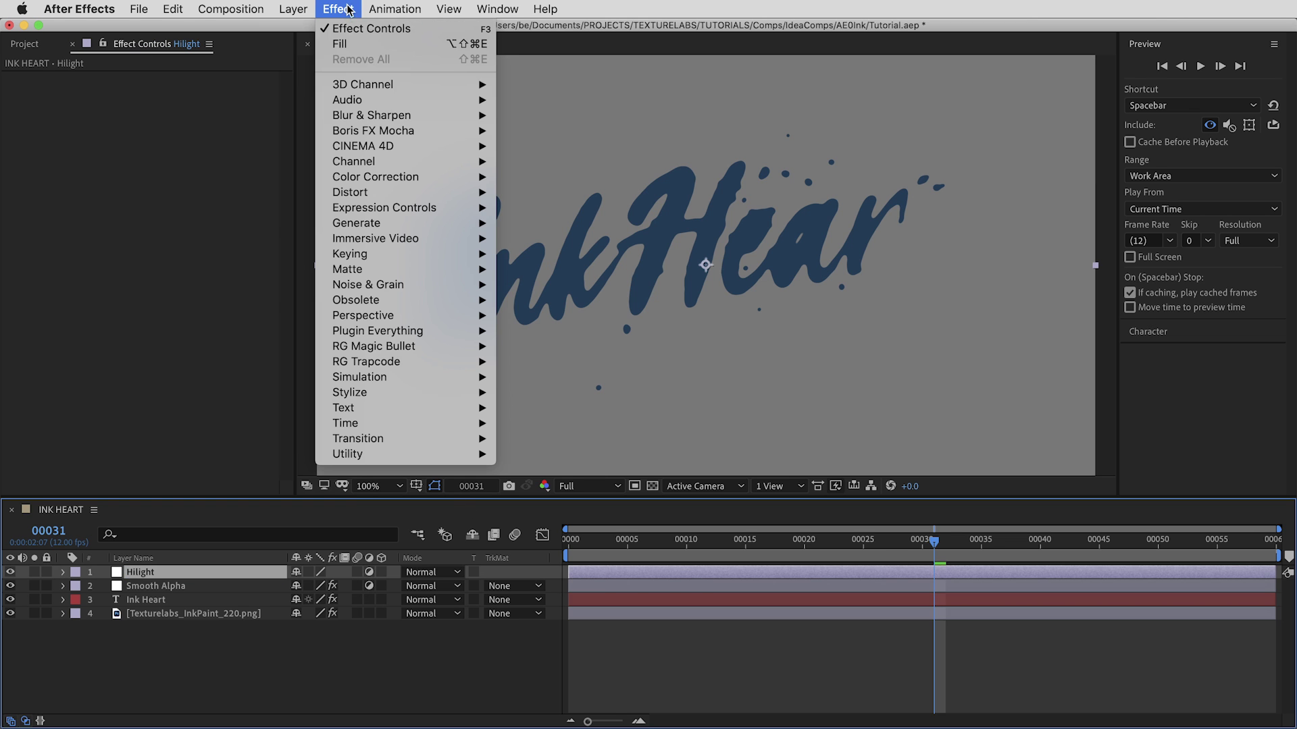
mouse_move(403, 224)
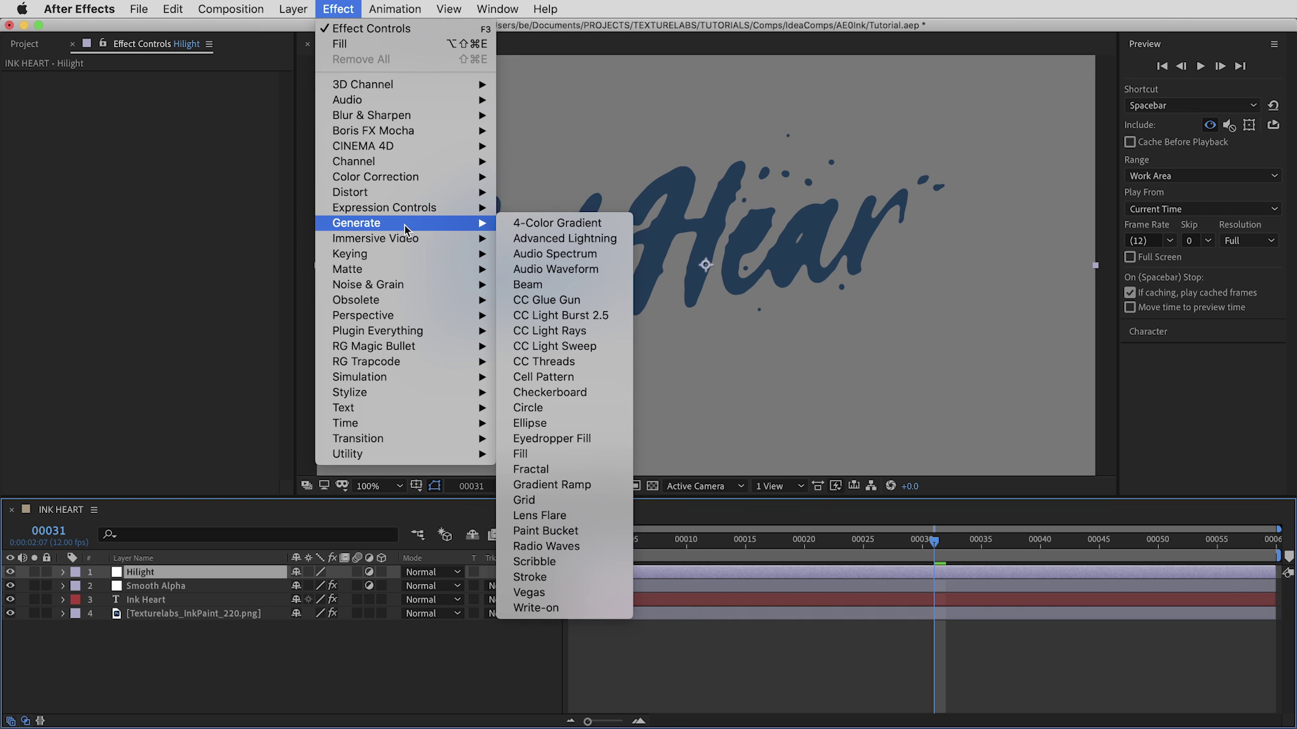
left_click(544, 461)
left_click(168, 119)
left_click(830, 337)
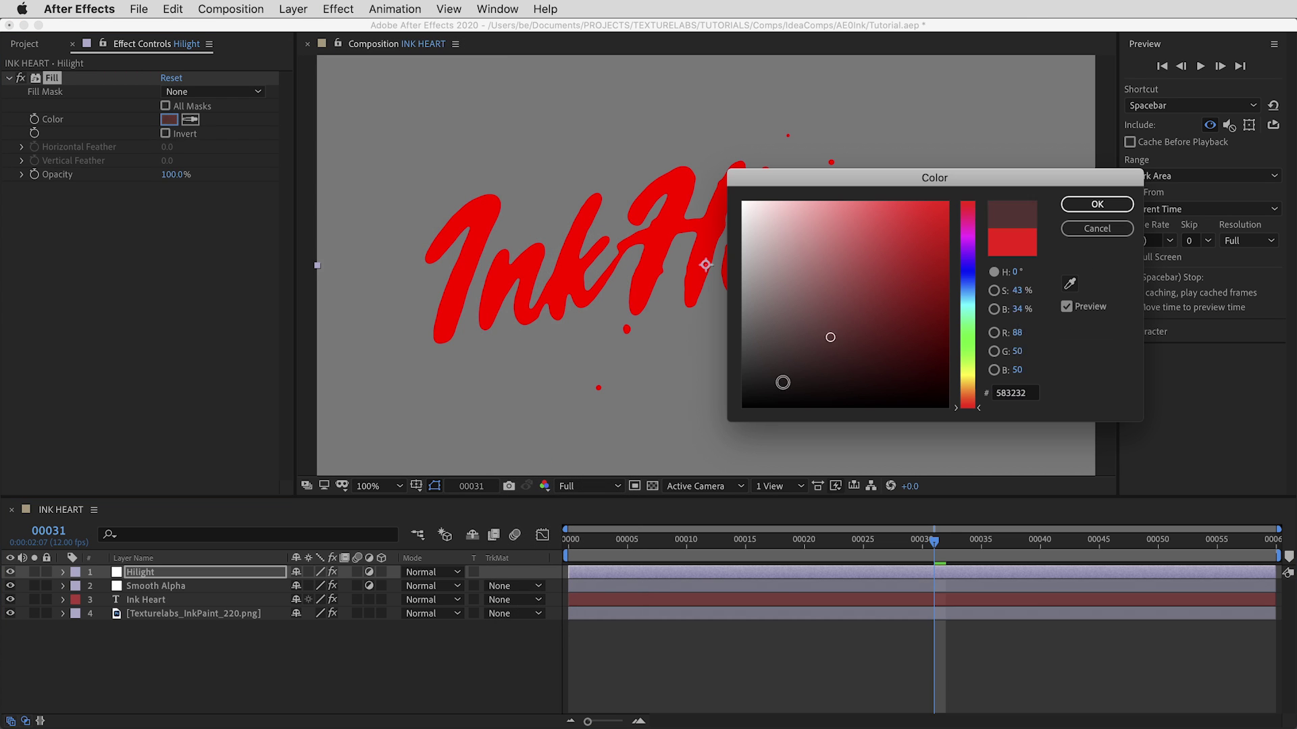
left_click_drag(782, 383, 692, 461)
key("Return")
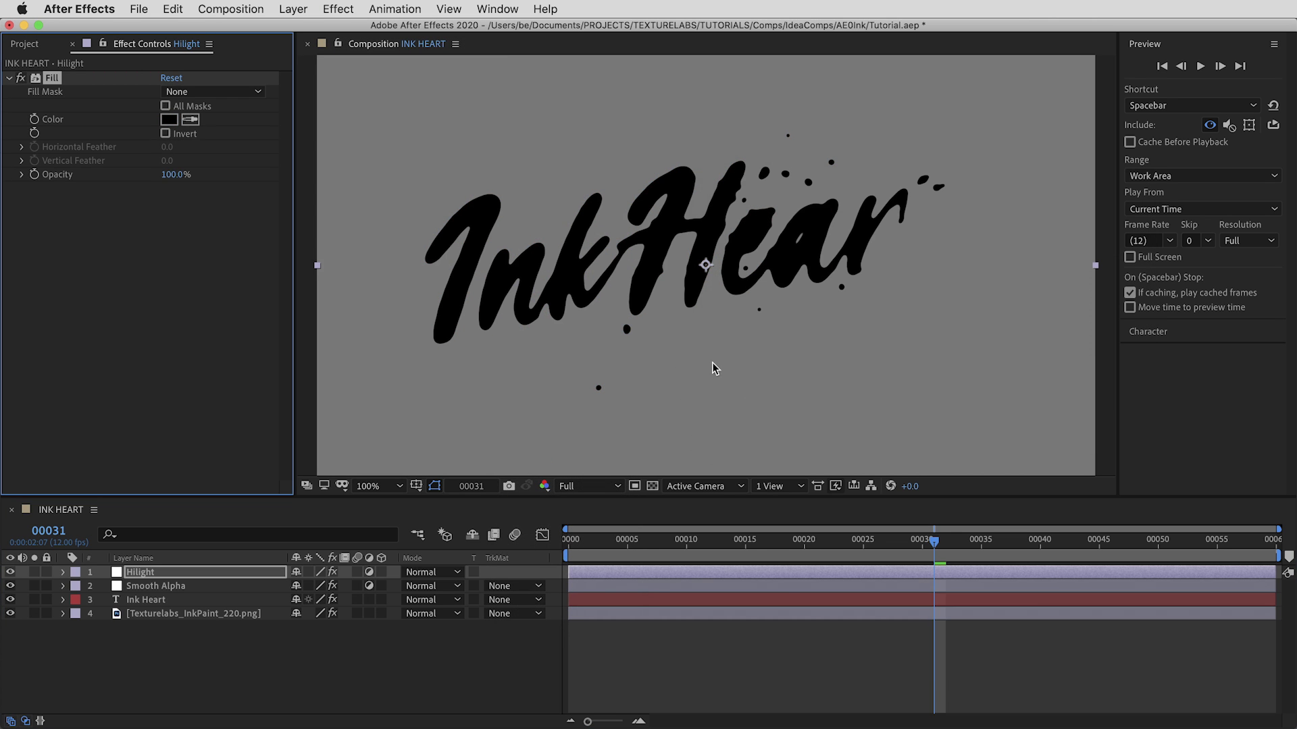
left_click(12, 572)
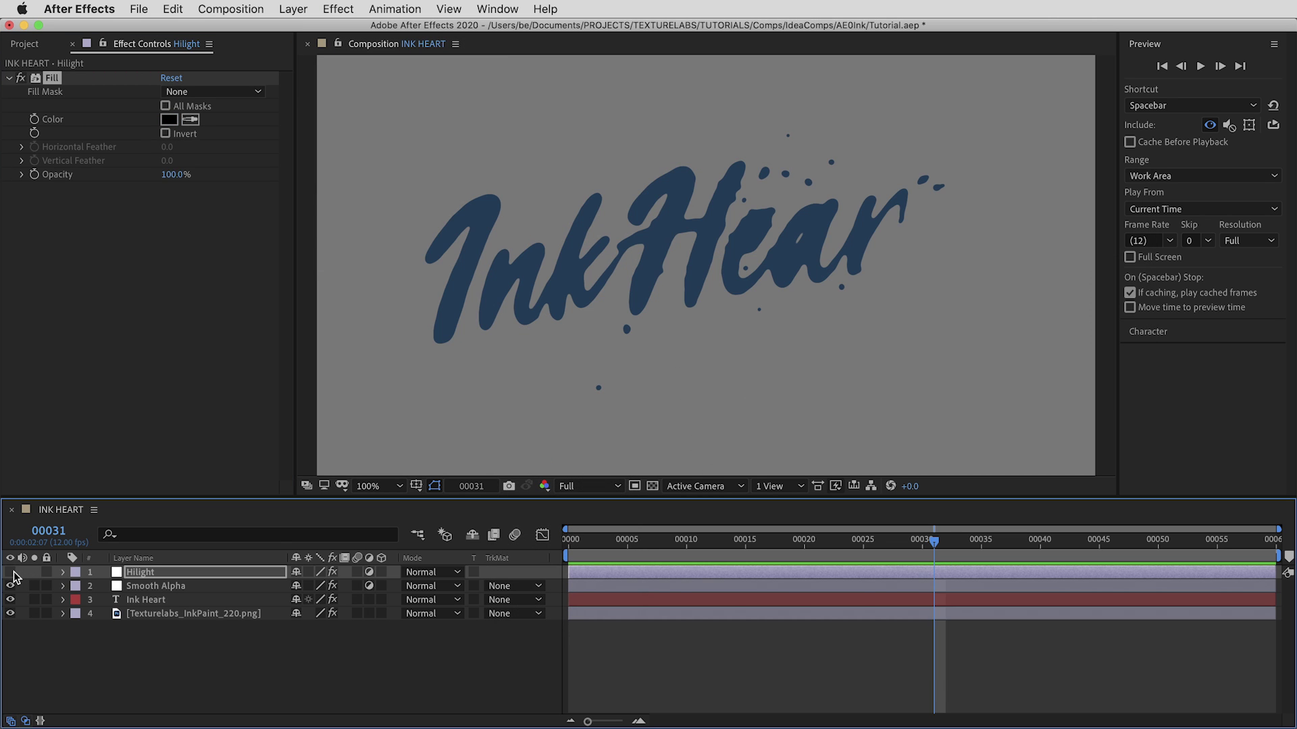
left_click(12, 572)
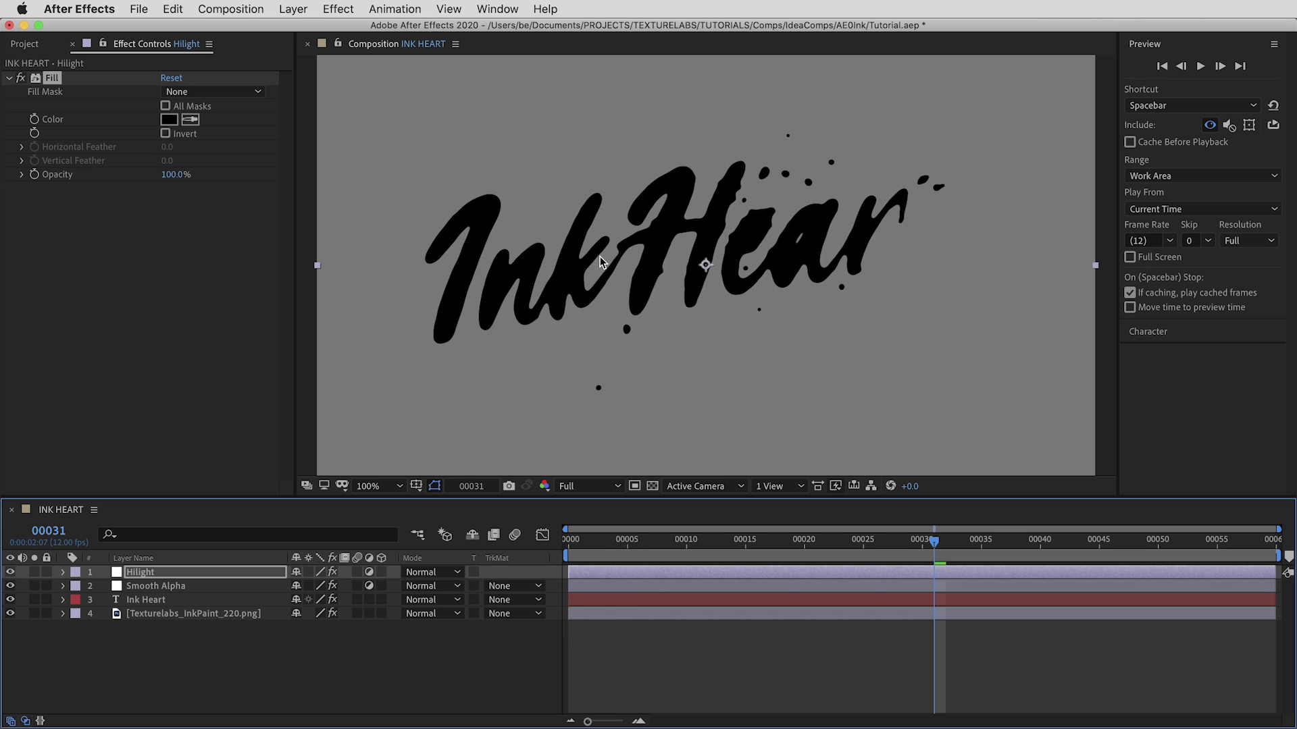
Step: Apply Bevel Alpha to the Hilight layer with an Edge Thickness of 15 and a Light Intensity of 1
scroll(678, 314, "up", 2)
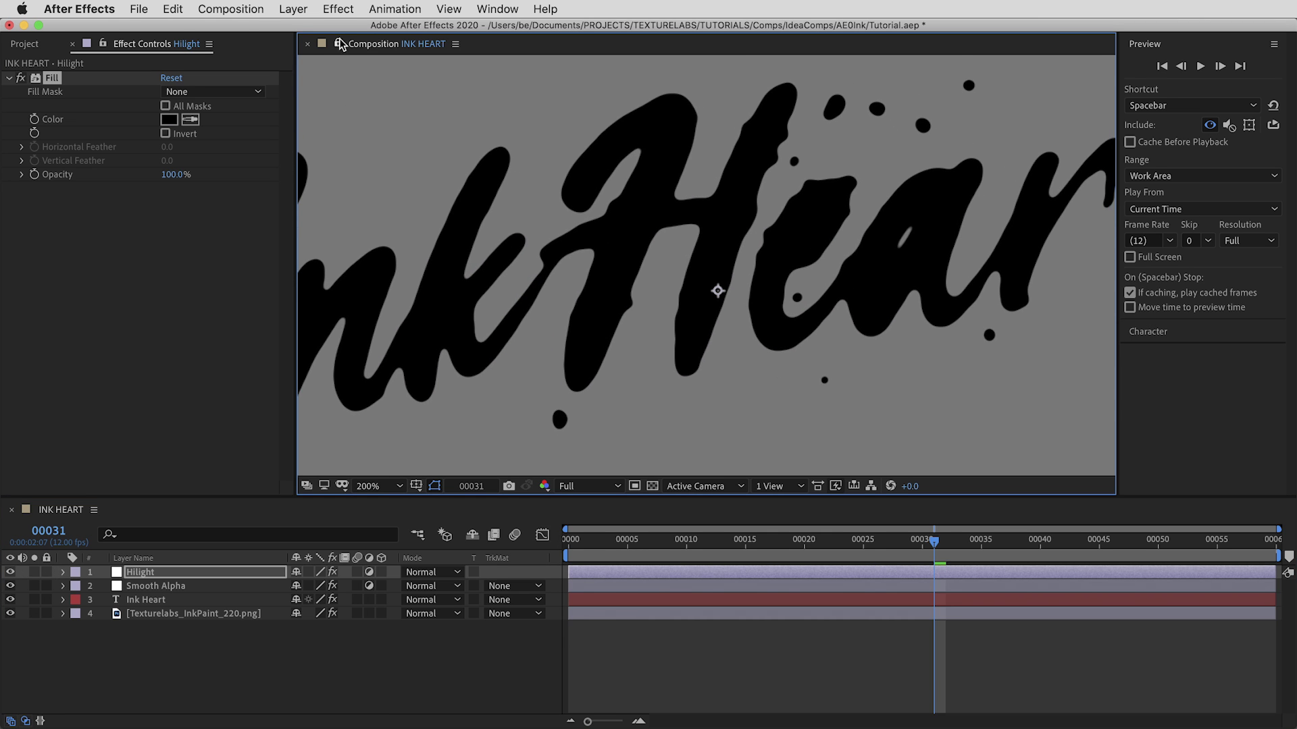
left_click(340, 9)
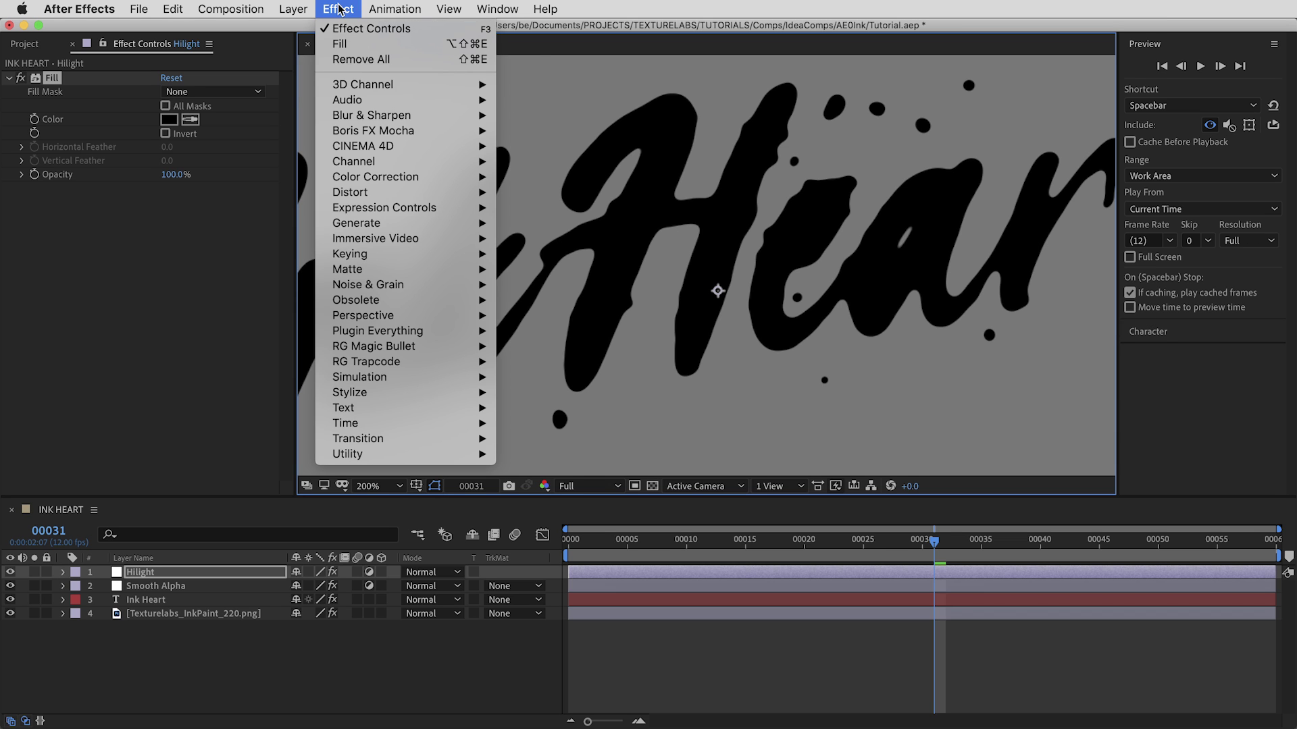
mouse_move(397, 318)
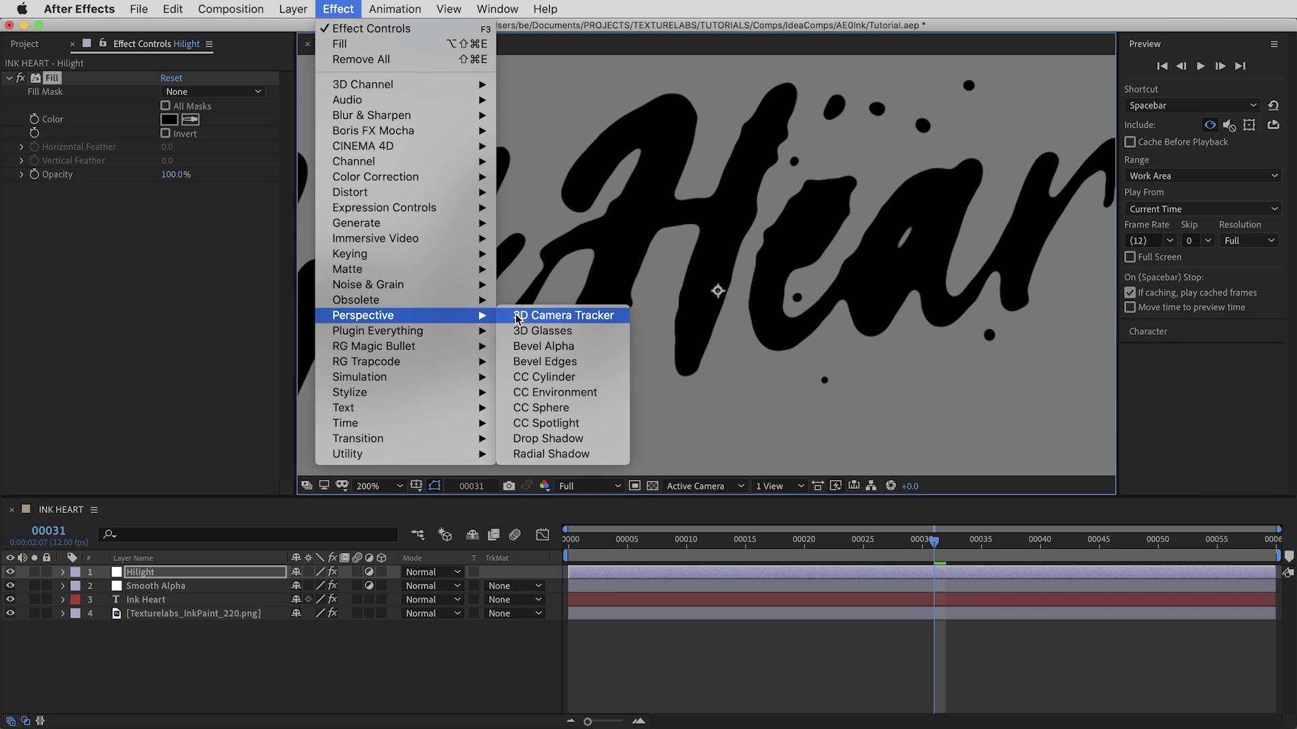
left_click(548, 347)
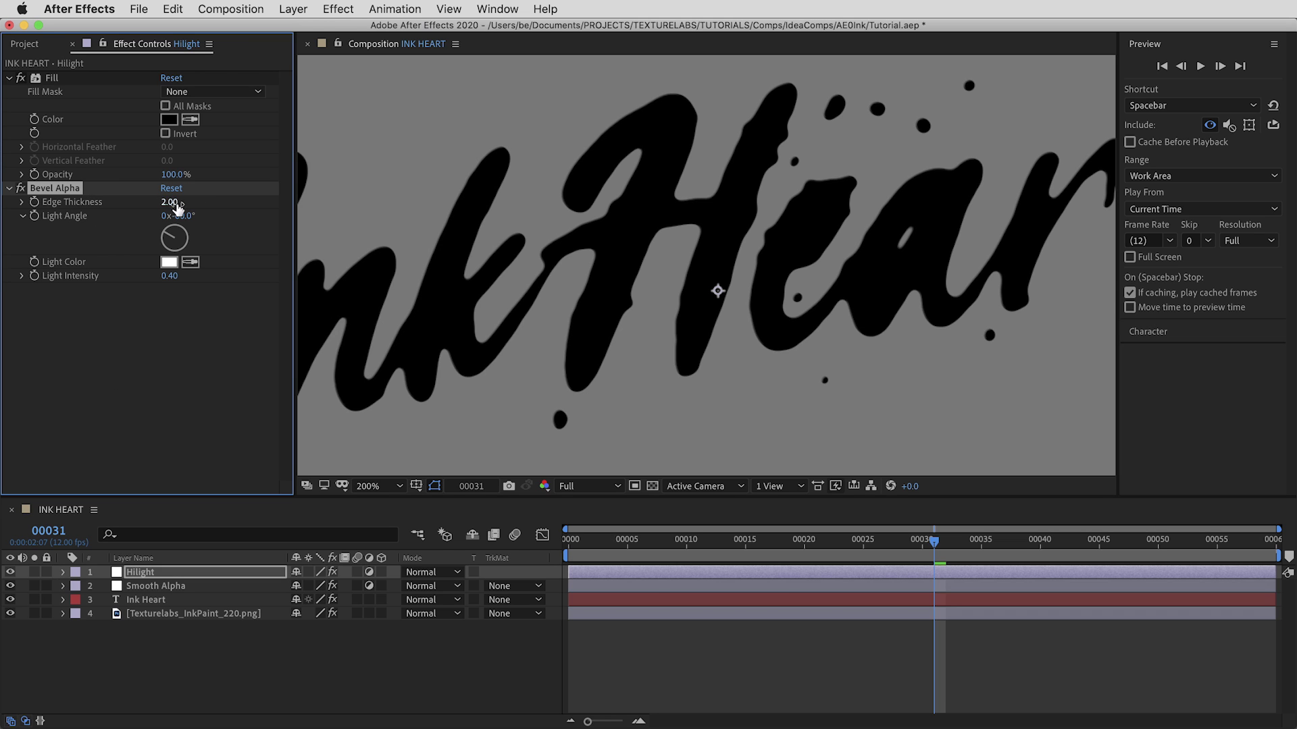
type("15")
key("Return")
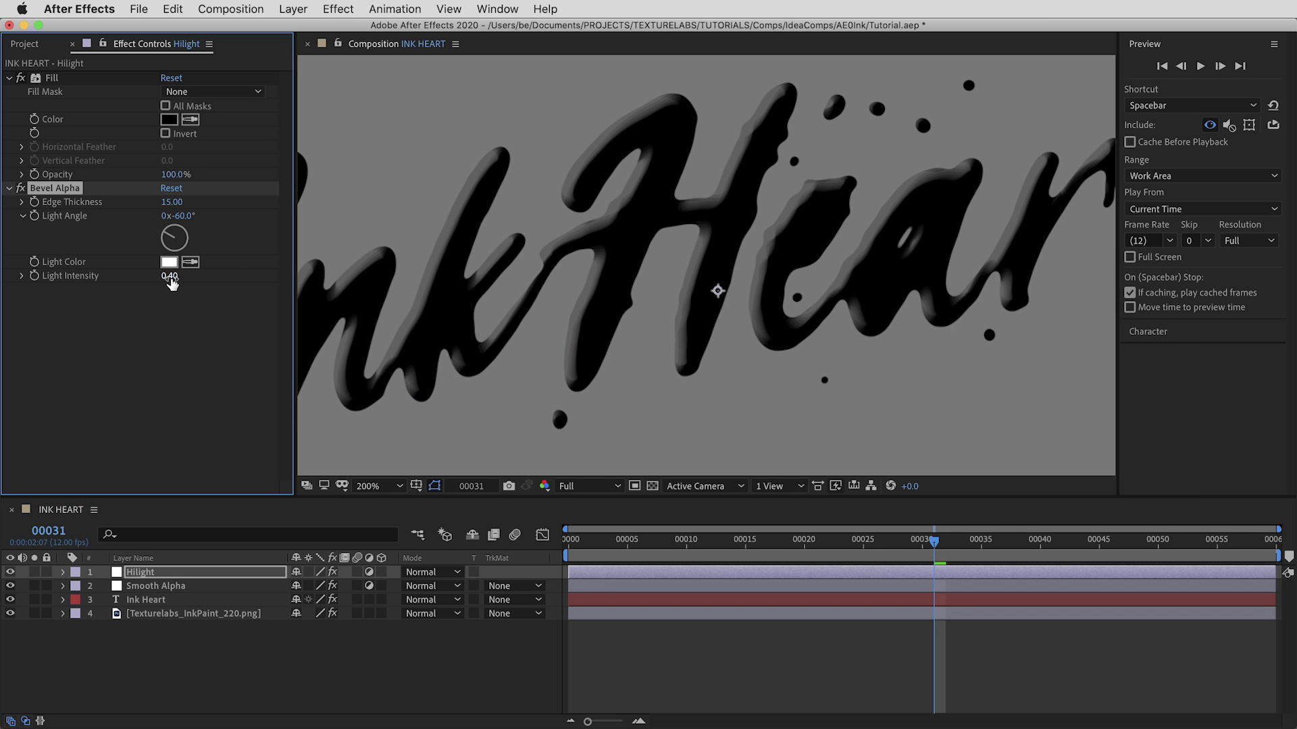
left_click(170, 275)
type("1")
key("Return")
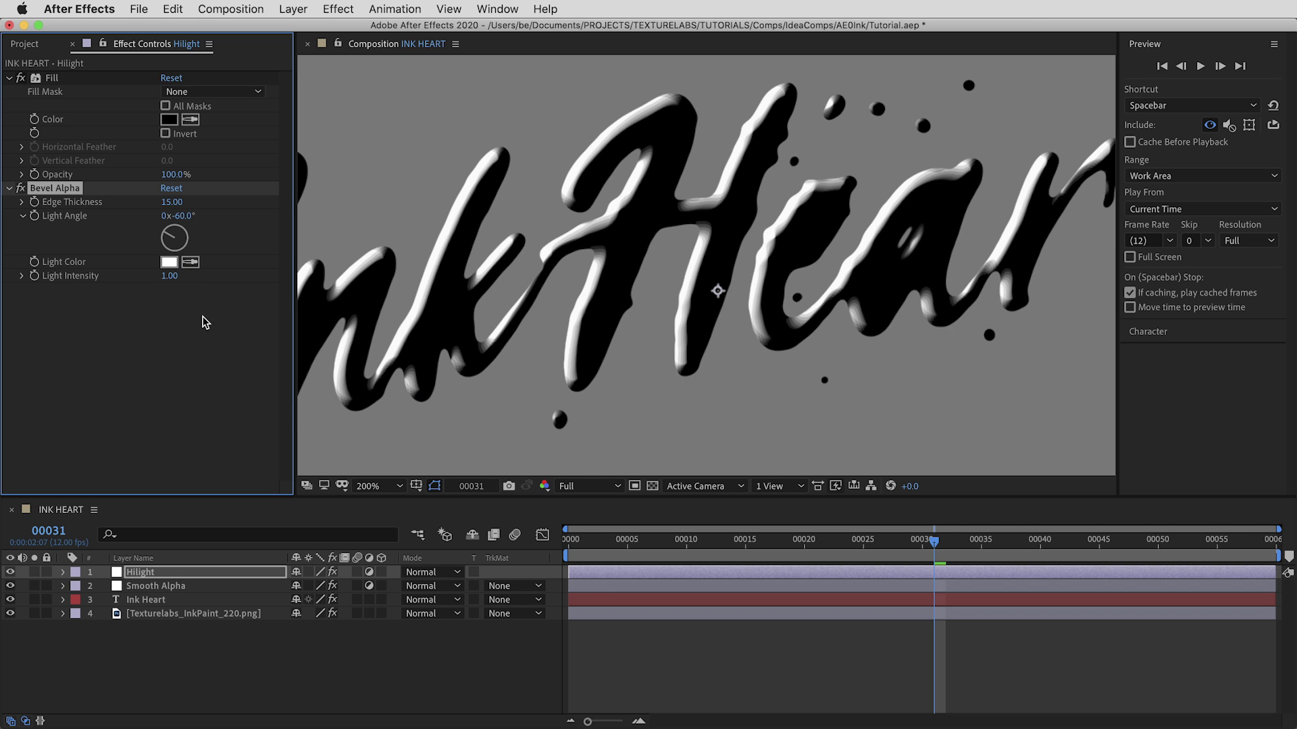
Step: Set the Bevel Alpha light angle to 50°
left_click_drag(181, 216, 283, 222)
left_click(182, 216)
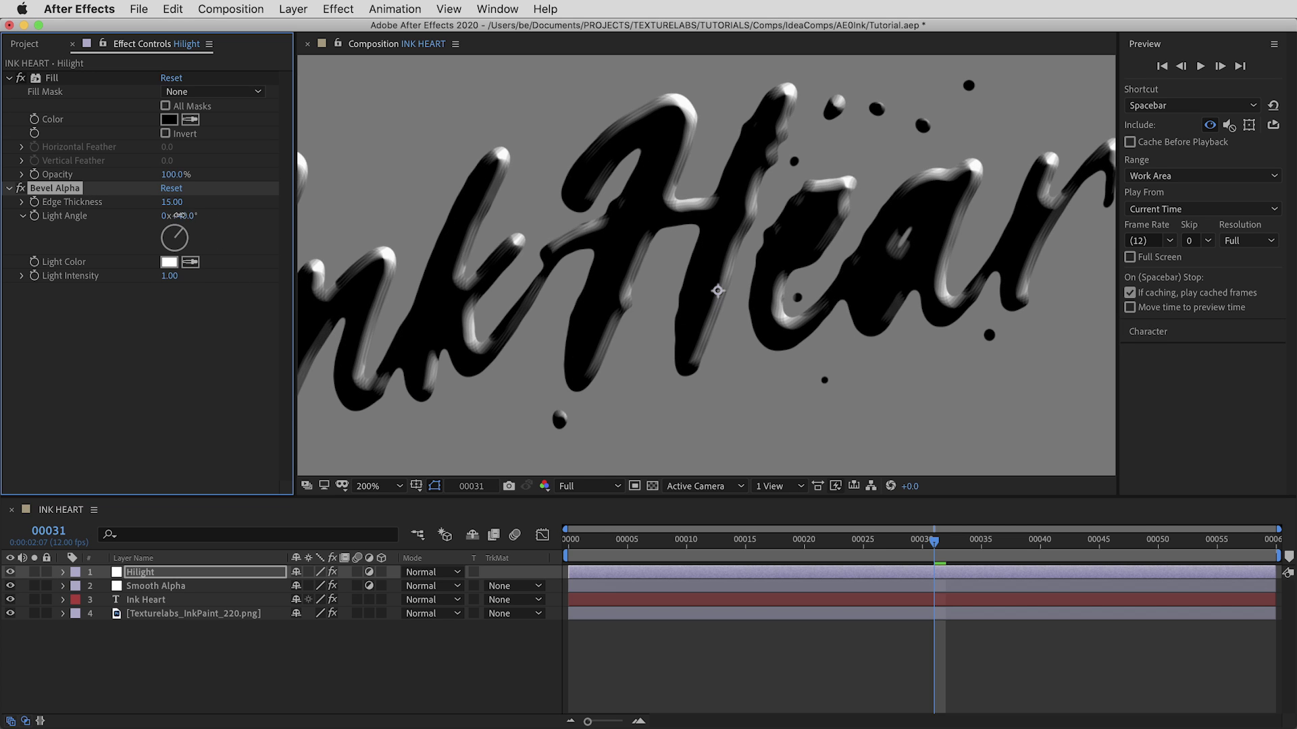
type("50")
key("Return")
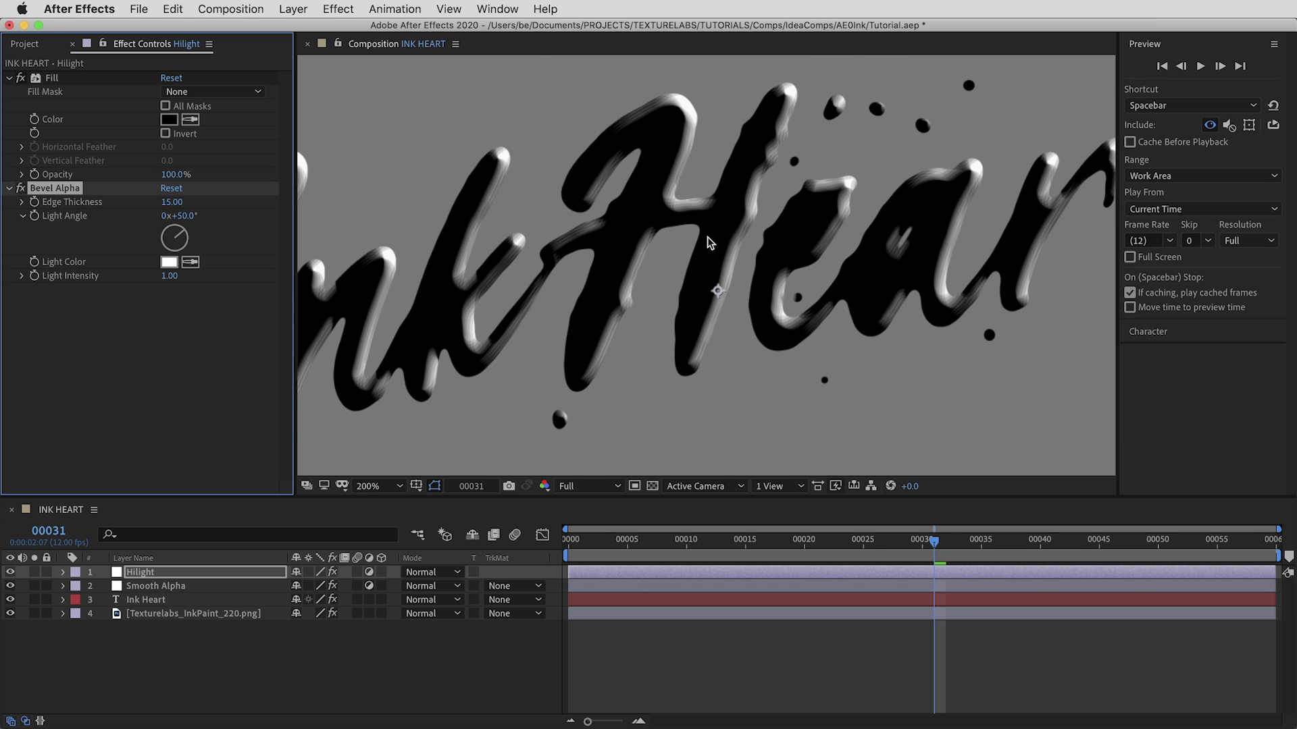
Step: Add a Simple Choker effect below Bevel Alpha on the Hilight layer and set Choke Matte to 7
scroll(706, 263, "up", 2)
scroll(735, 335, "up", 1)
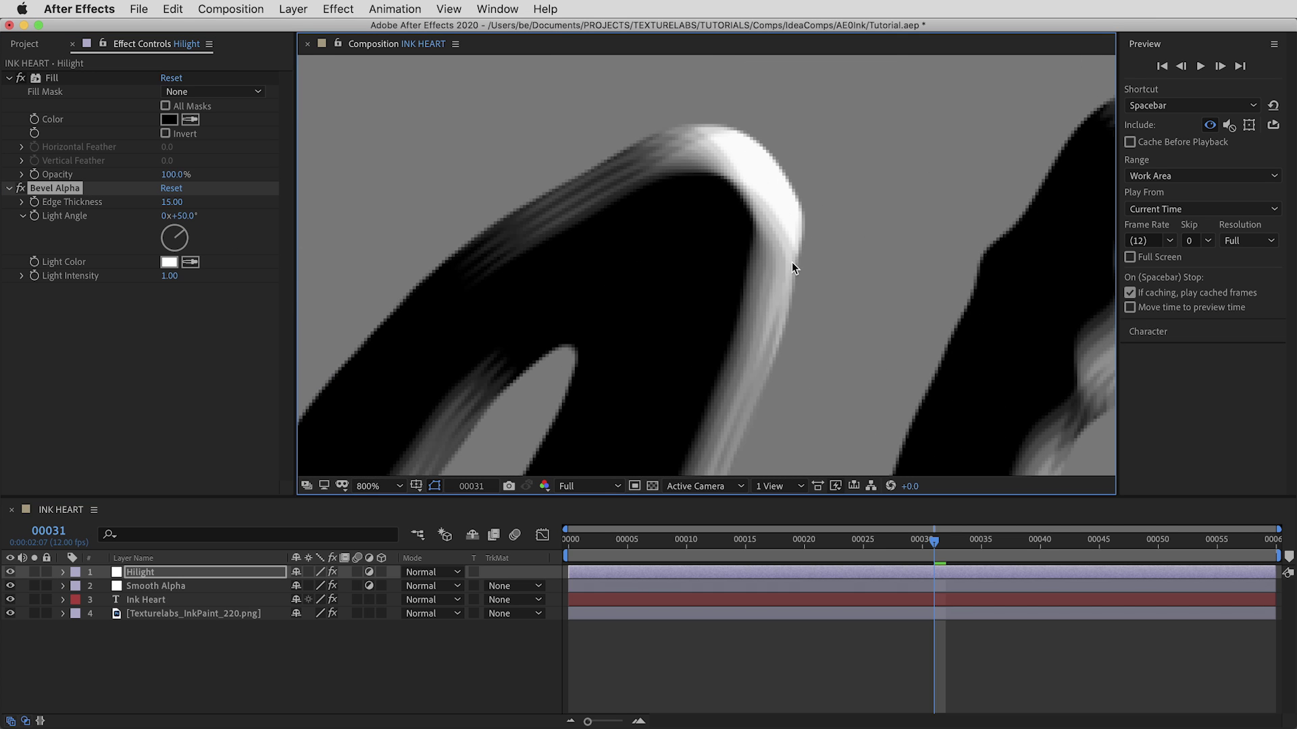
mouse_move(800, 210)
left_mouse_down()
mouse_move(799, 223)
mouse_move(727, 187)
left_mouse_up()
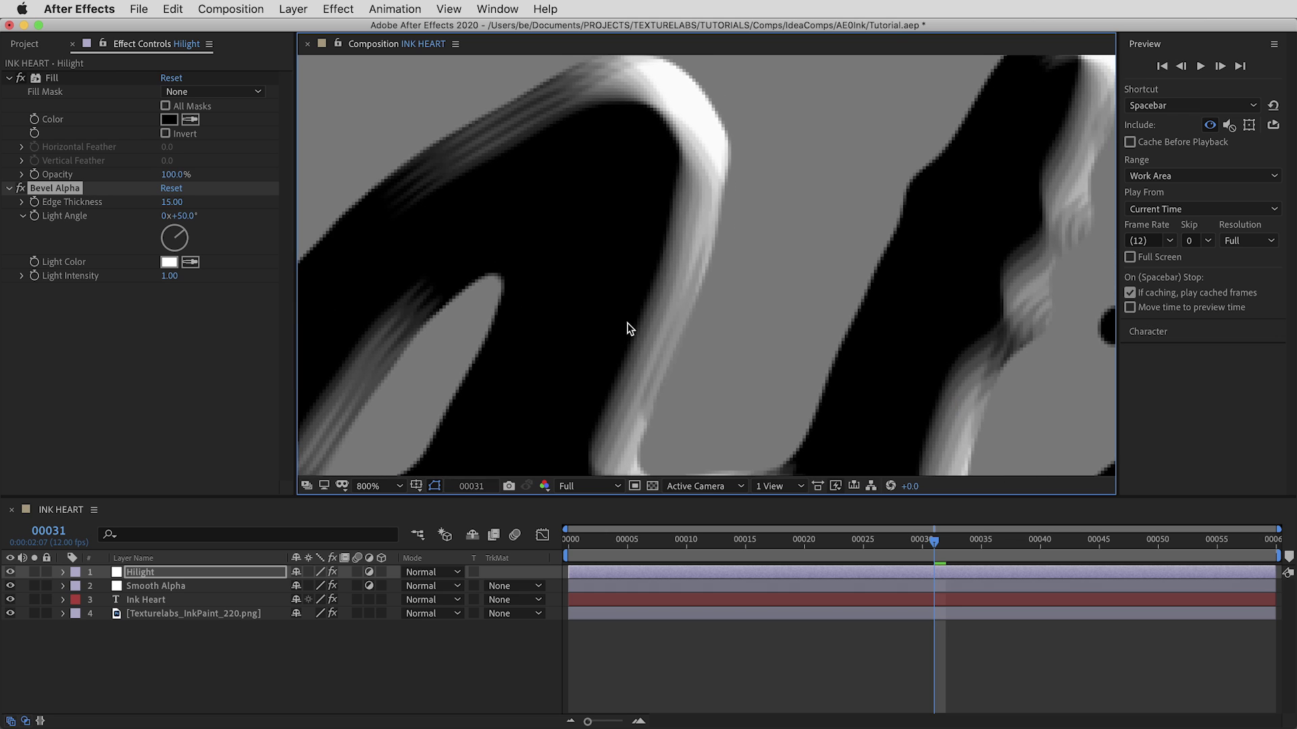
scroll(747, 267, "up", 1)
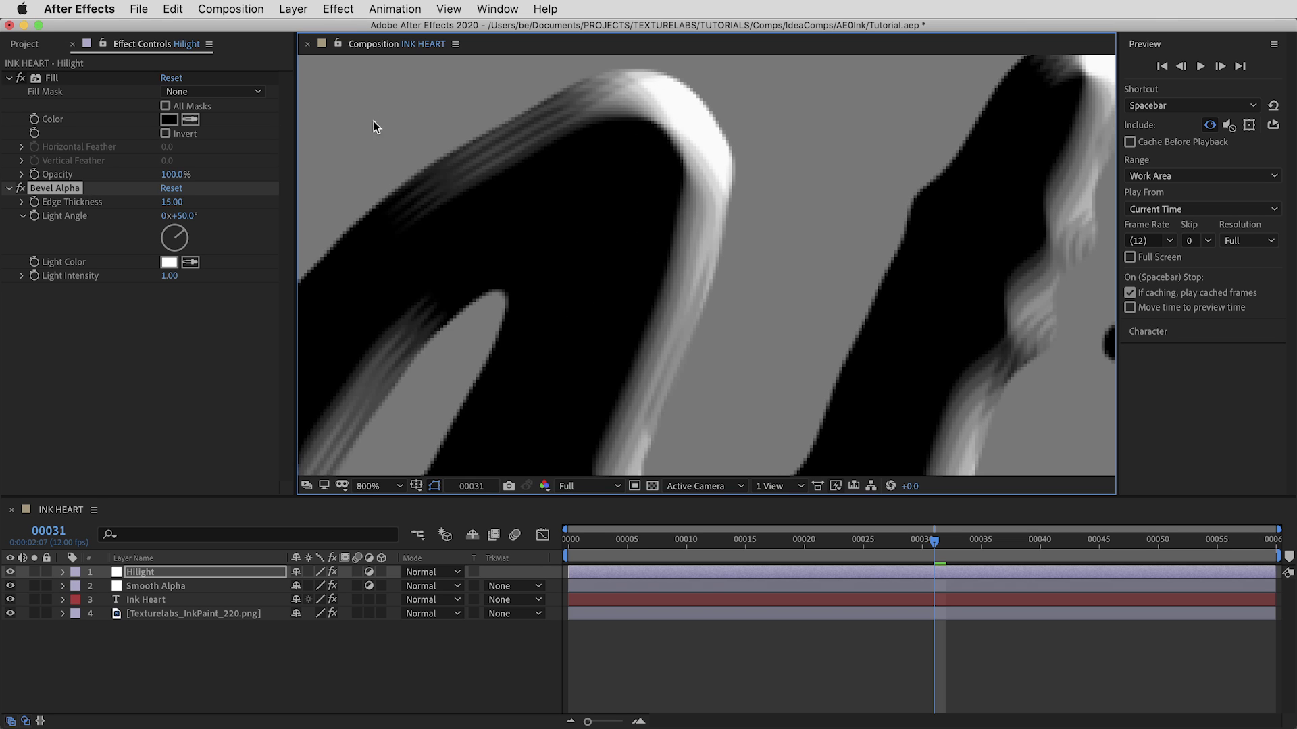
left_click(337, 9)
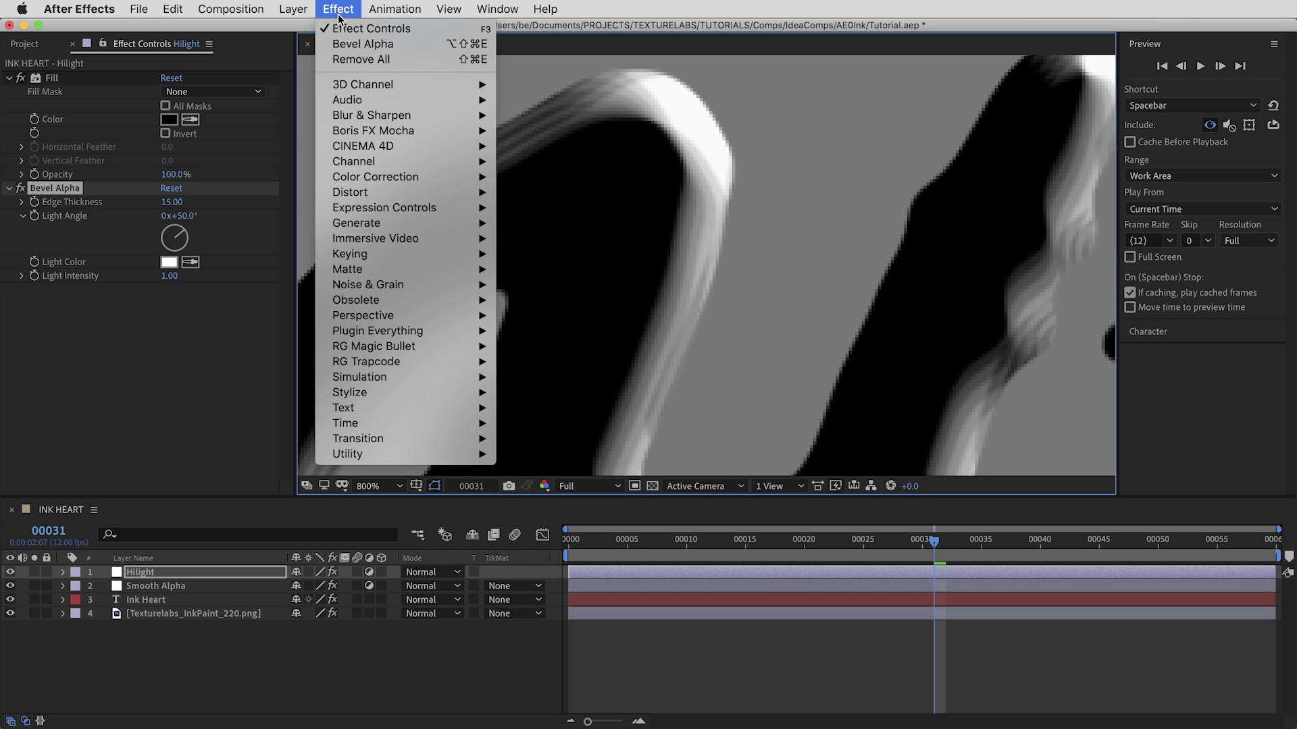
mouse_move(405, 270)
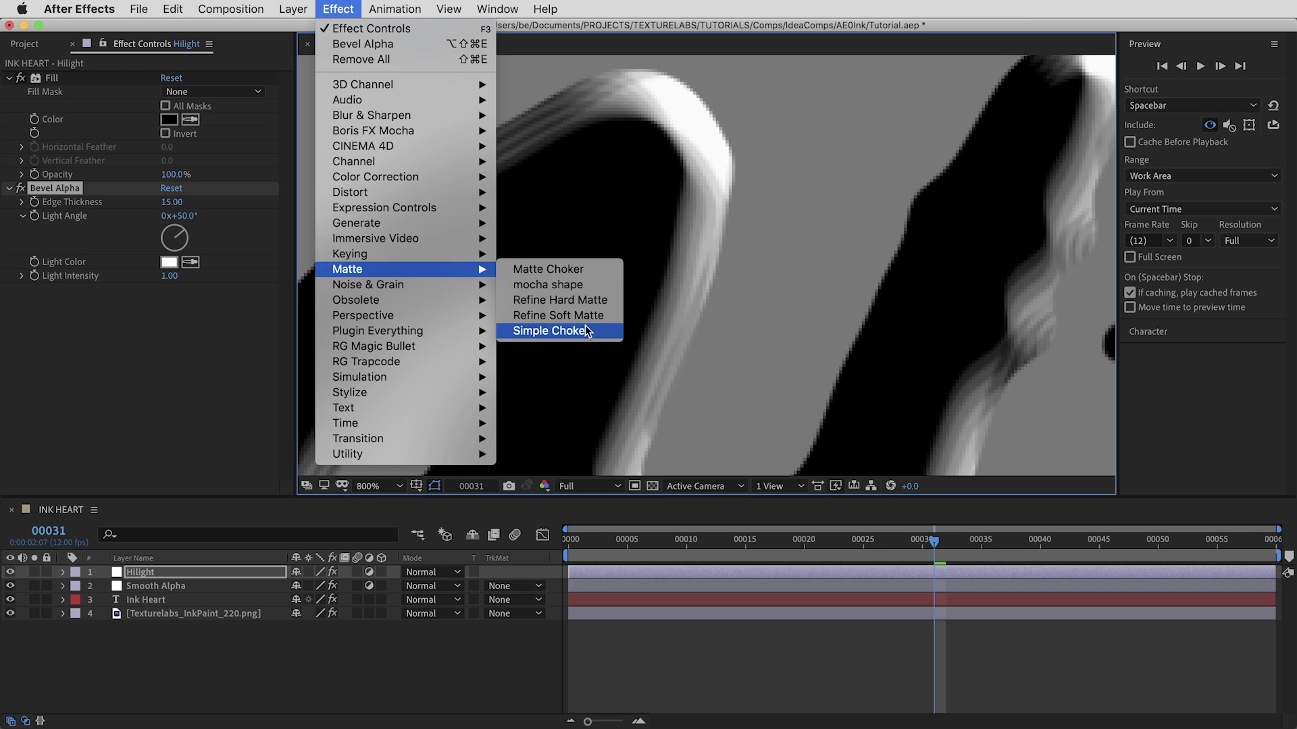
left_click(551, 331)
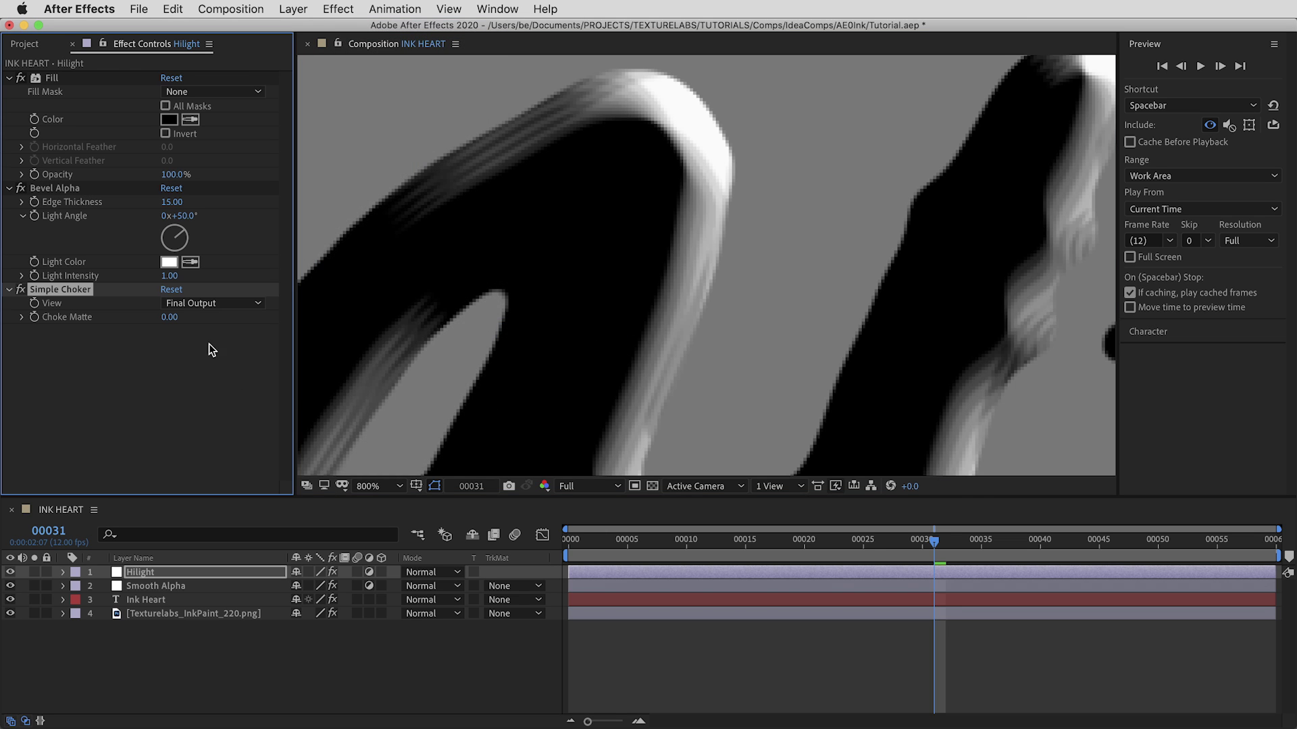
left_click(169, 317)
type("7")
key("Return")
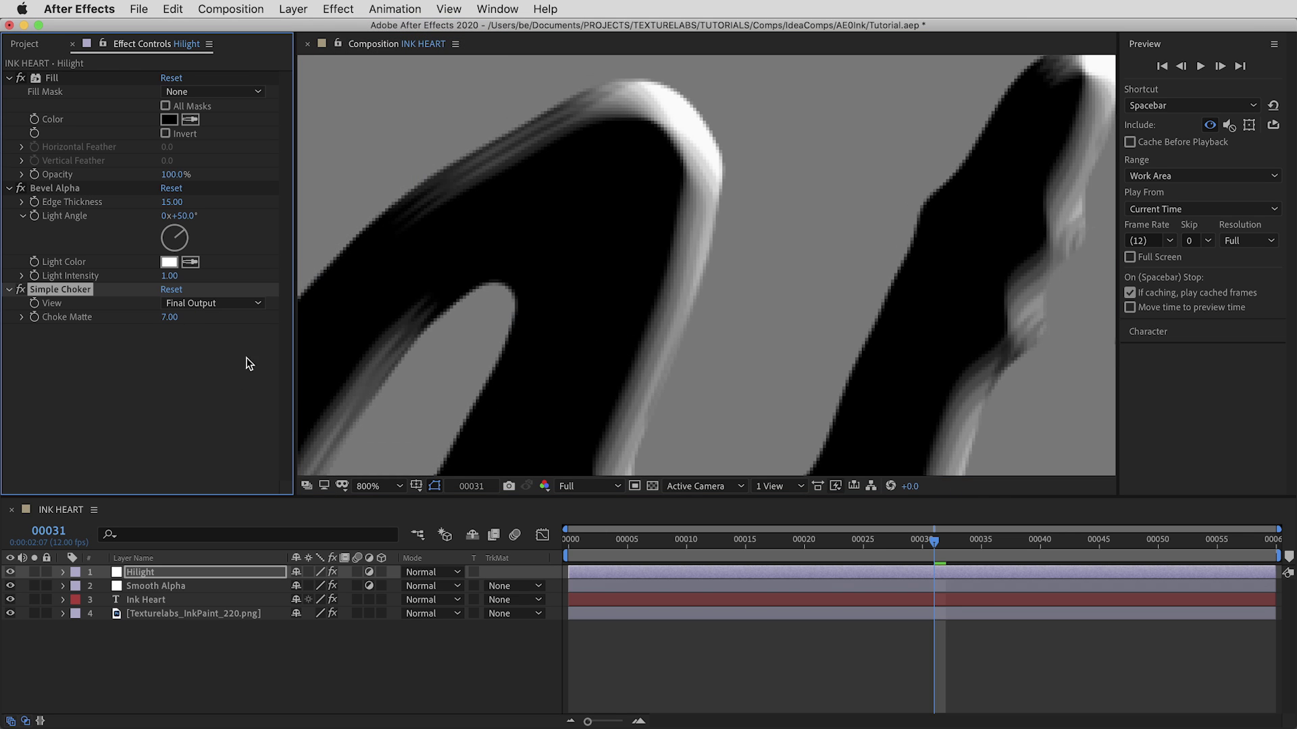
Step: Compare the lettering's beveled edges with Simple Choker off and on, first over the gray background and again over the transparency grid
scroll(564, 331, "down", 2)
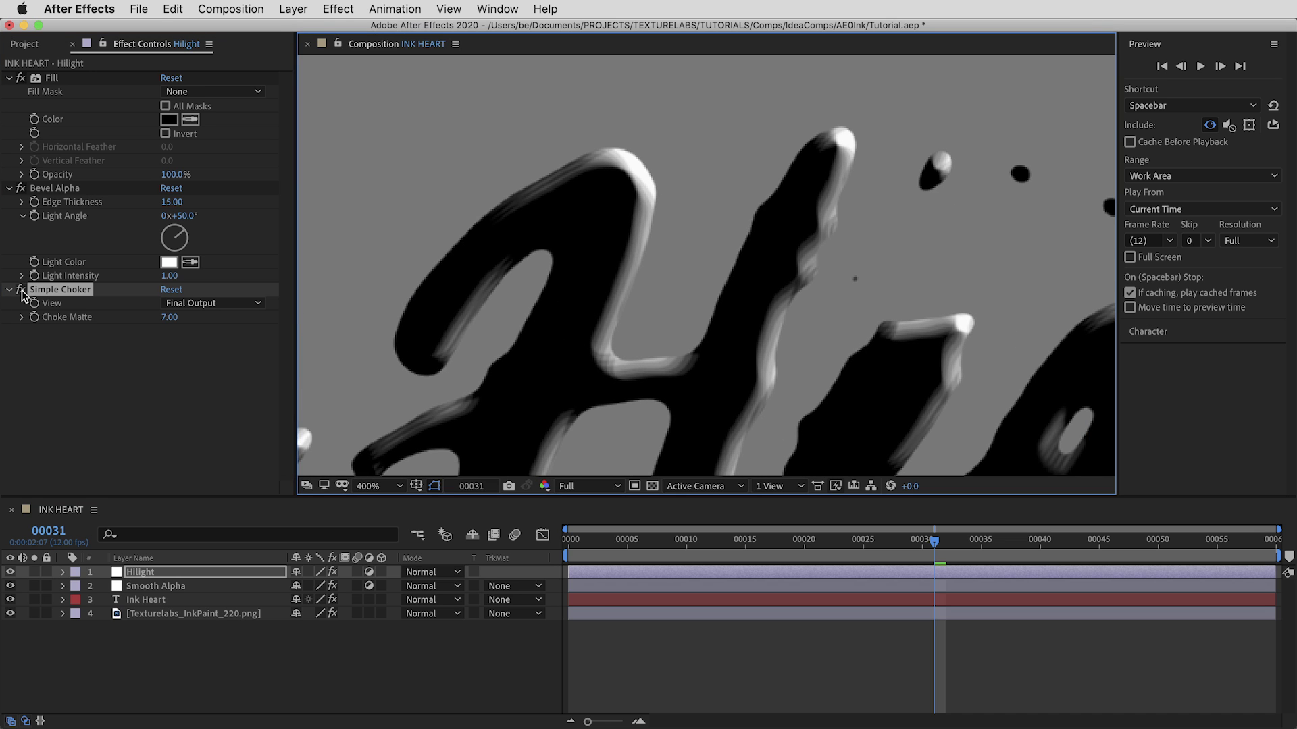
left_click(21, 289)
left_click(21, 290)
left_click_drag(594, 311, 551, 260)
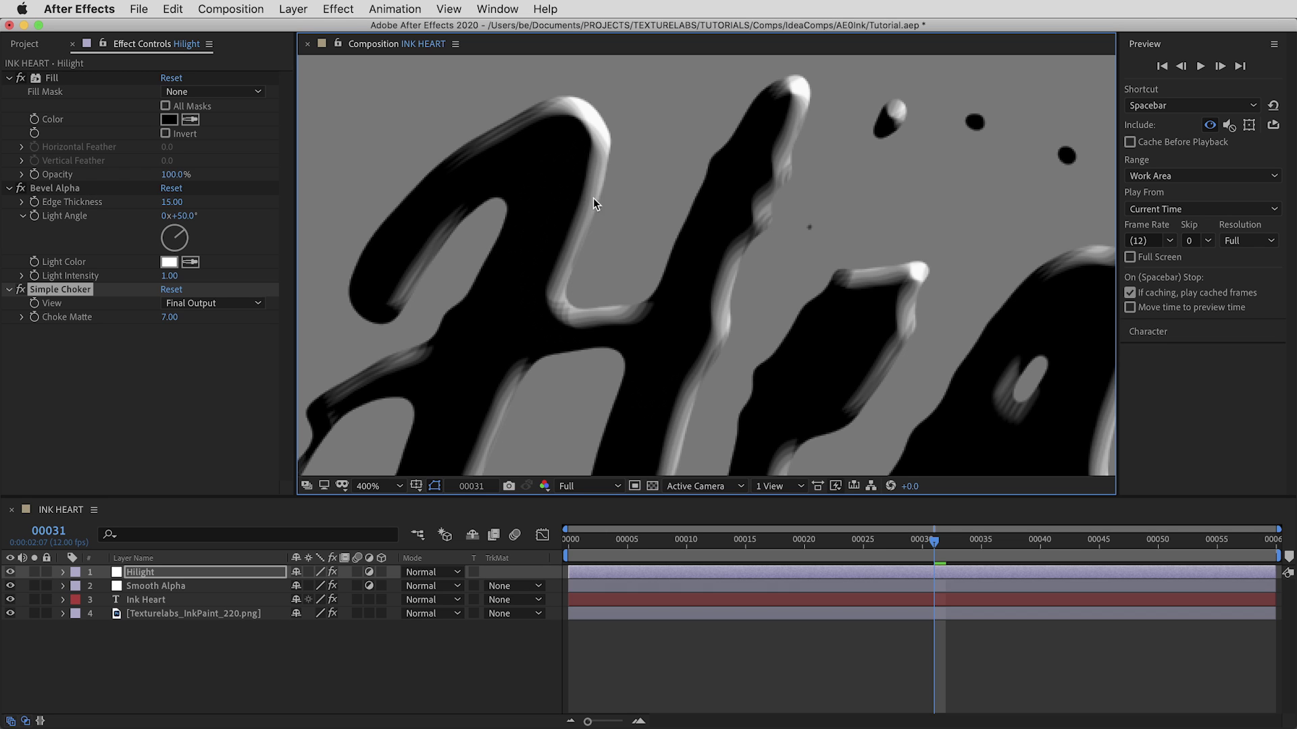
left_click(652, 486)
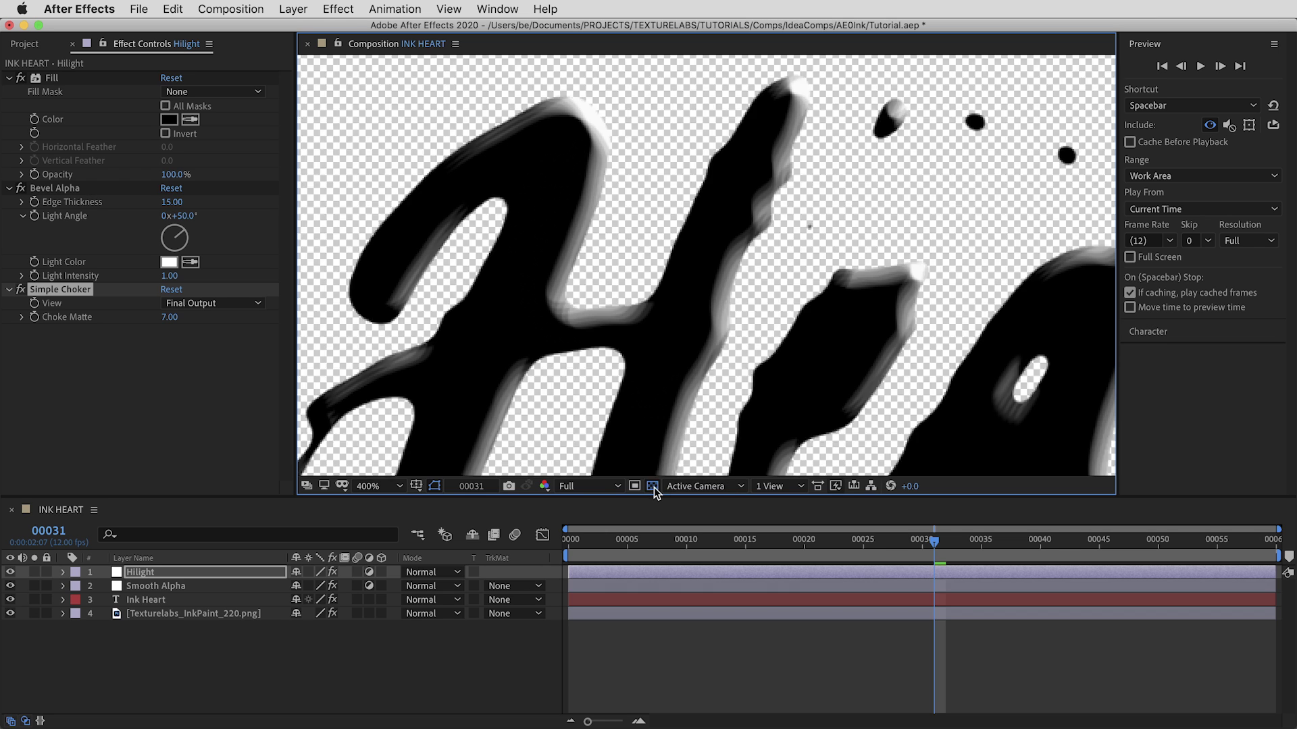
left_click(21, 289)
left_click(20, 290)
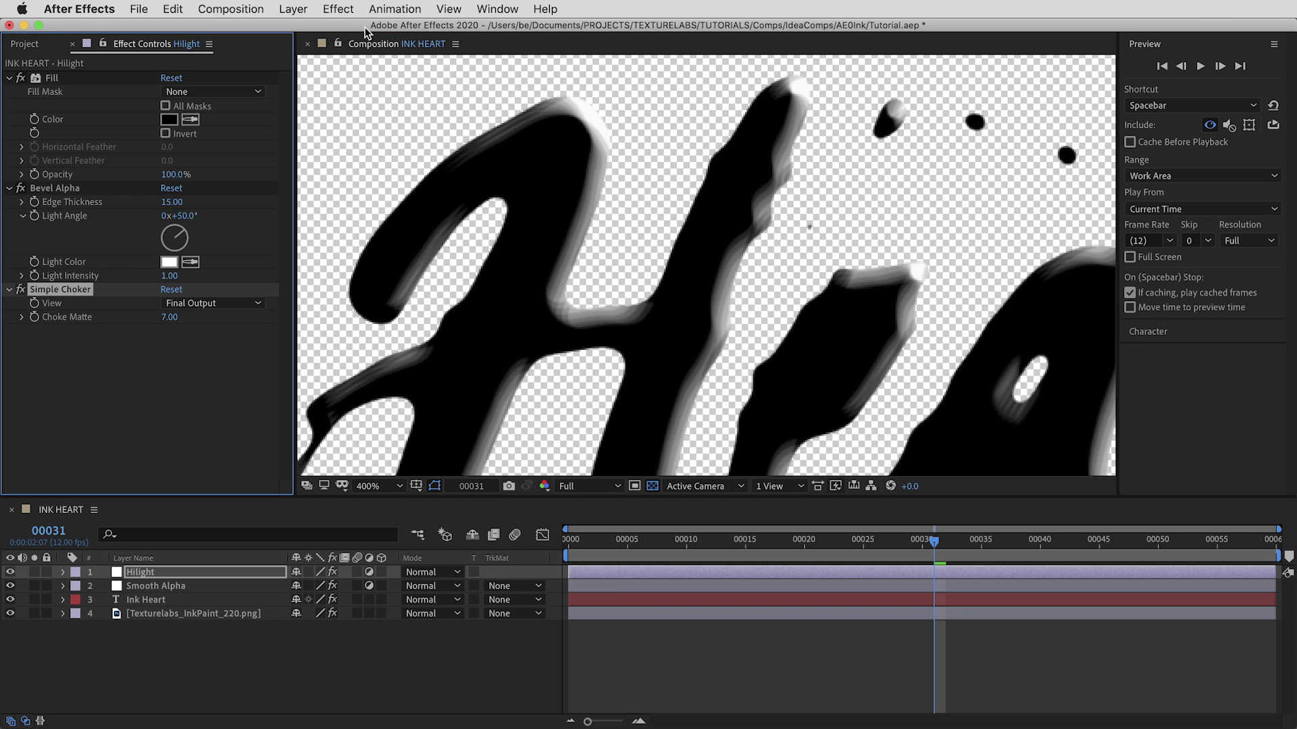
Step: Apply a Solid Composite effect below Simple Choker on the Hilight layer
left_click(339, 9)
mouse_move(427, 161)
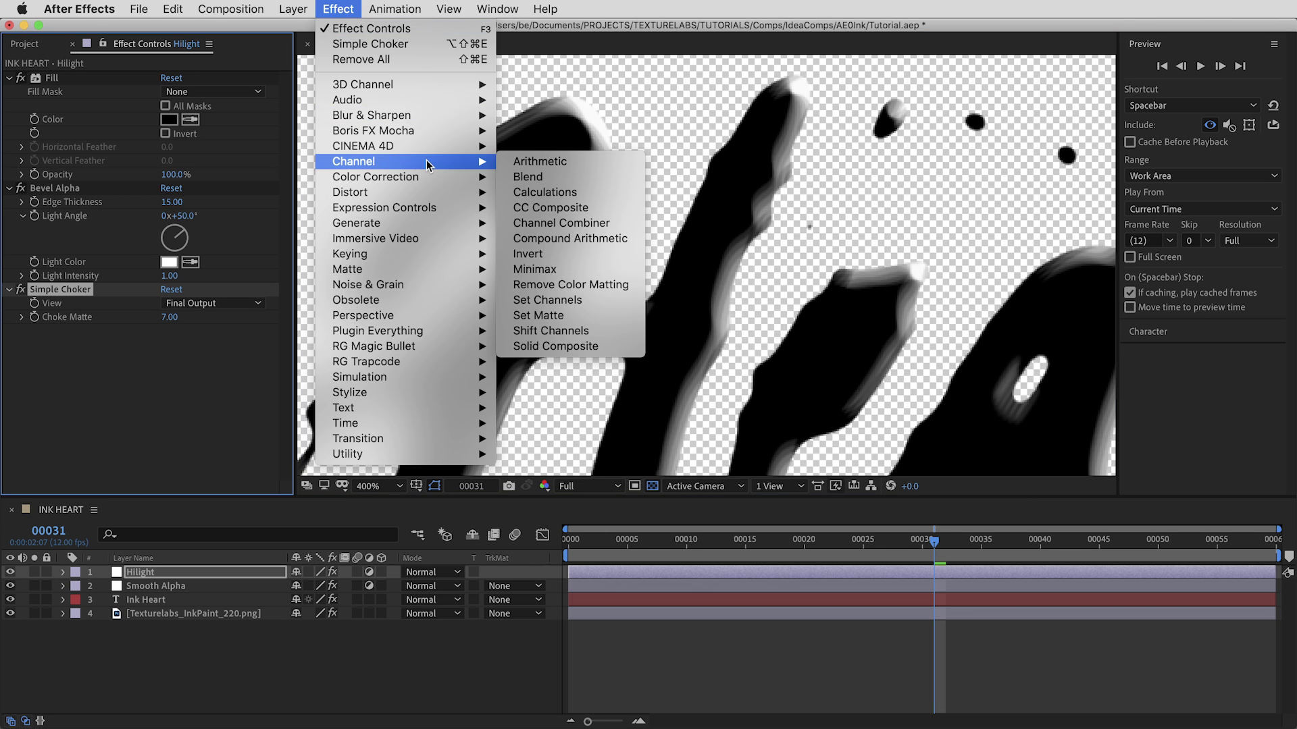
left_click(602, 345)
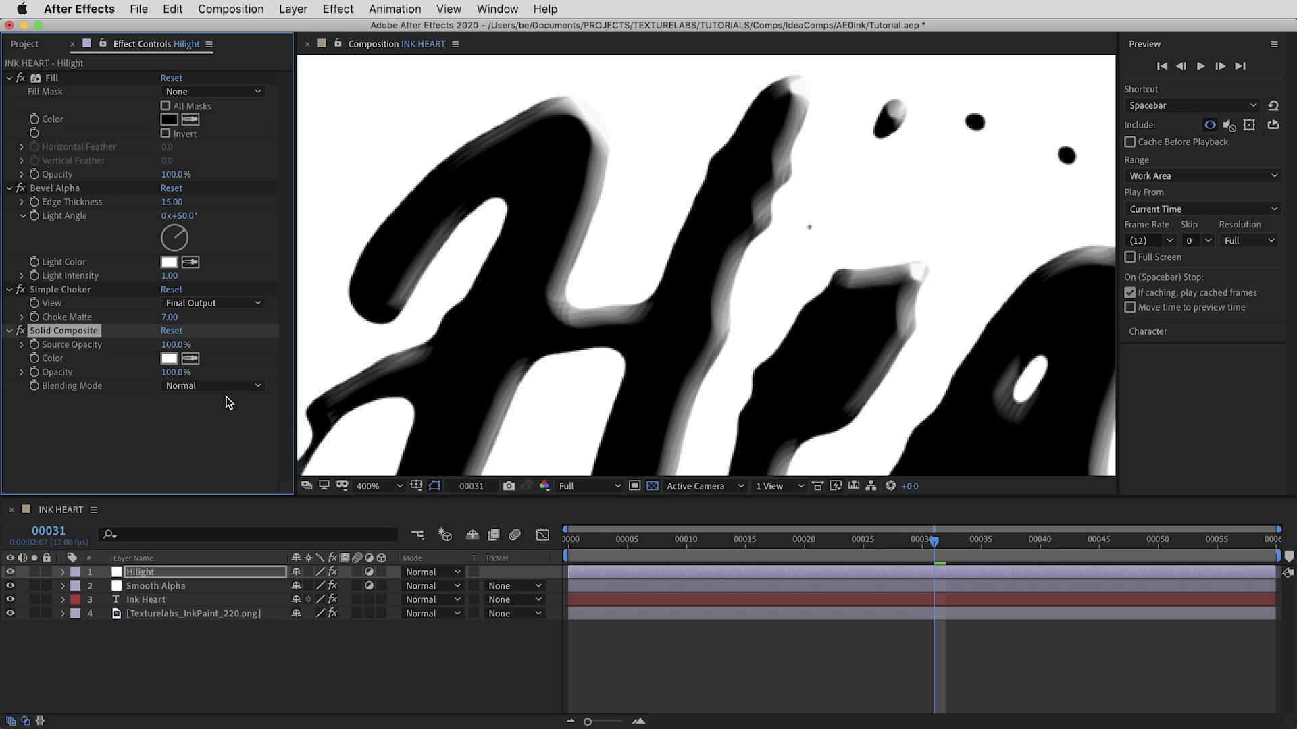
Step: Set the Solid Composite color on the Hilight layer to black, 000000
left_click(169, 358)
left_click_drag(839, 373, 660, 441)
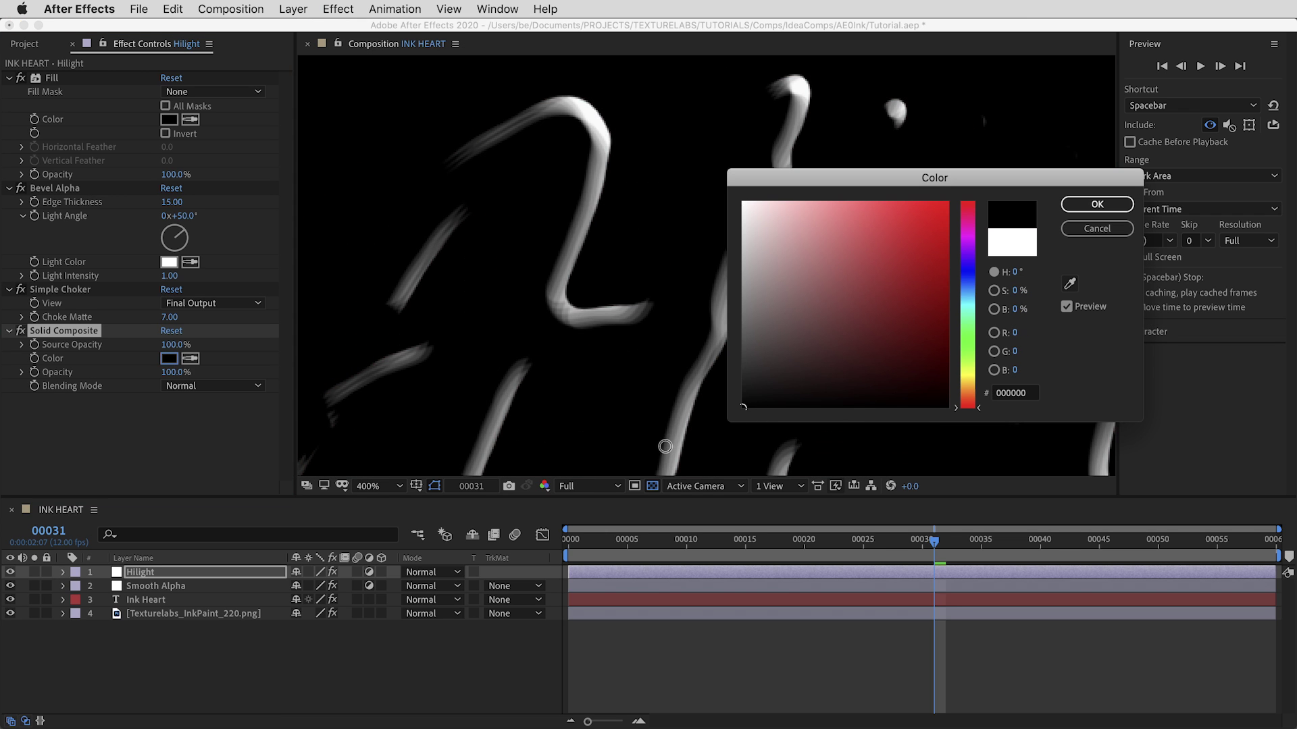
key("Return")
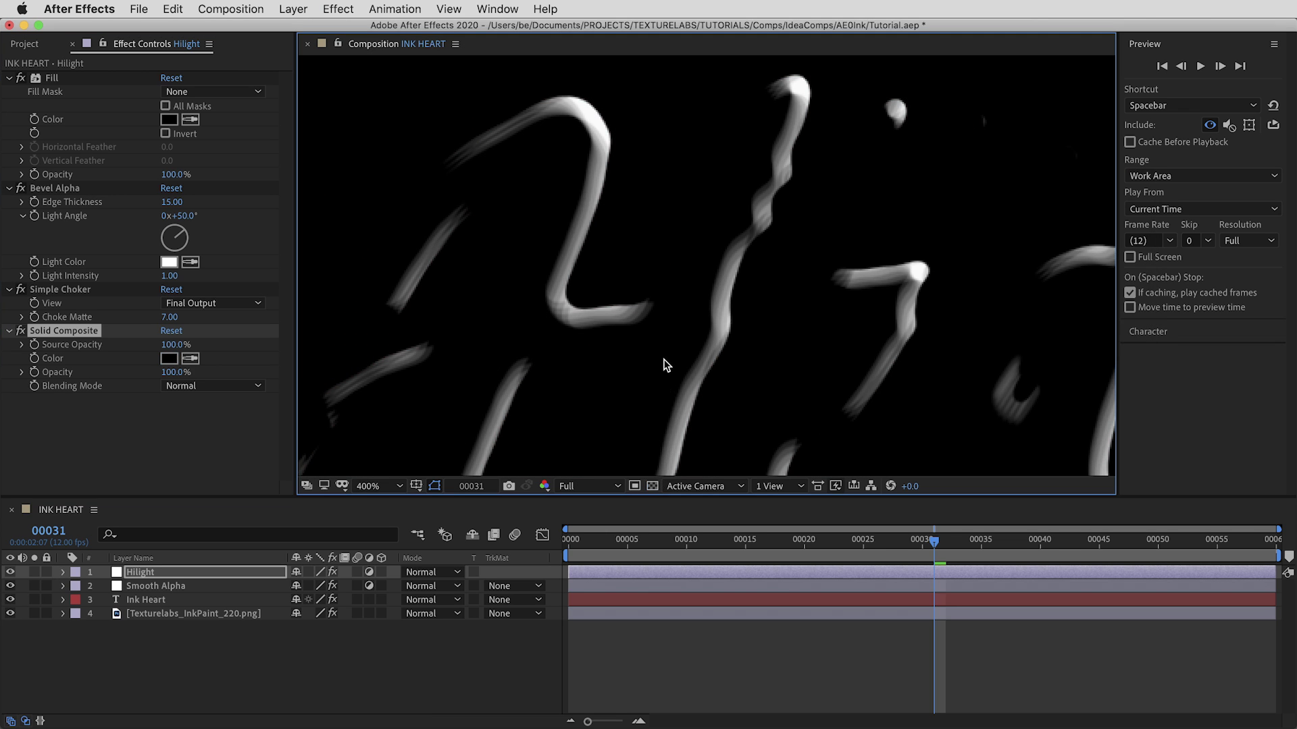
Step: Add a Fractal Noise effect below Solid Composite, with Complexity set to 3 and its blending mode set to Overlay
scroll(663, 362, "down", 2)
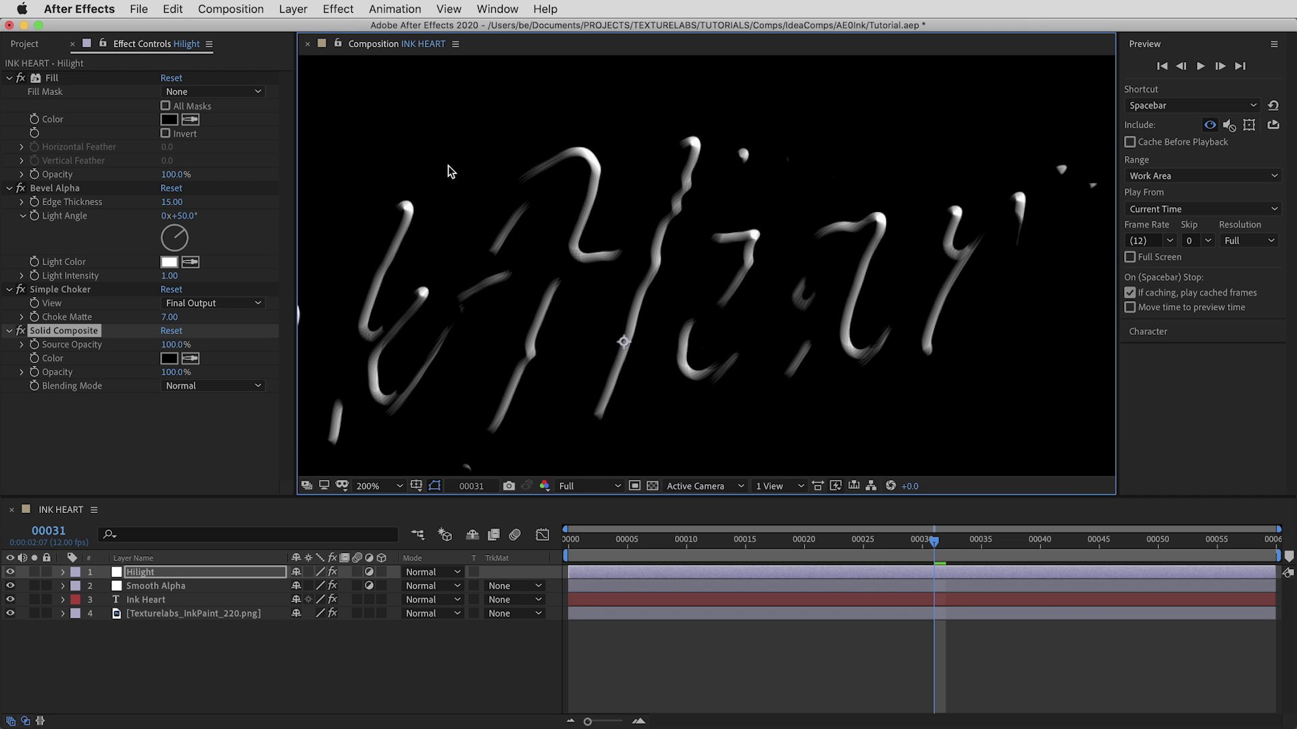
left_click(338, 9)
mouse_move(398, 284)
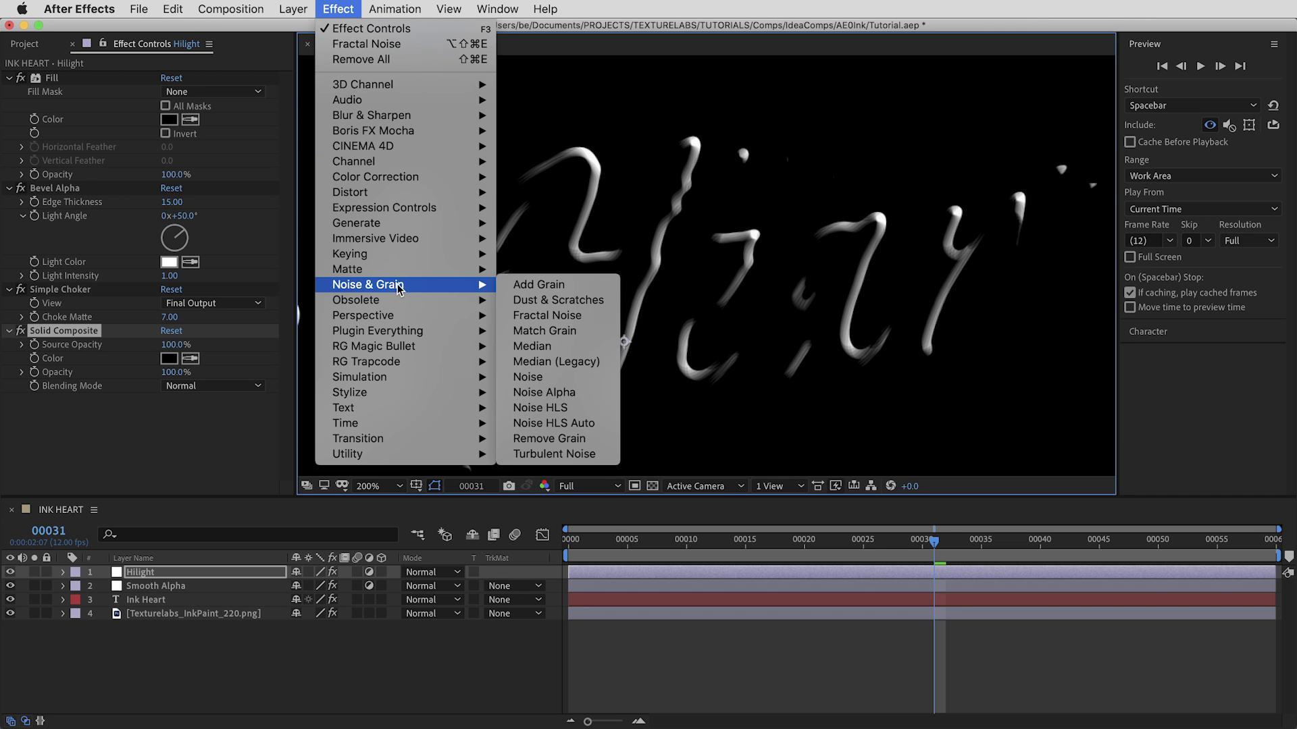
left_click(582, 317)
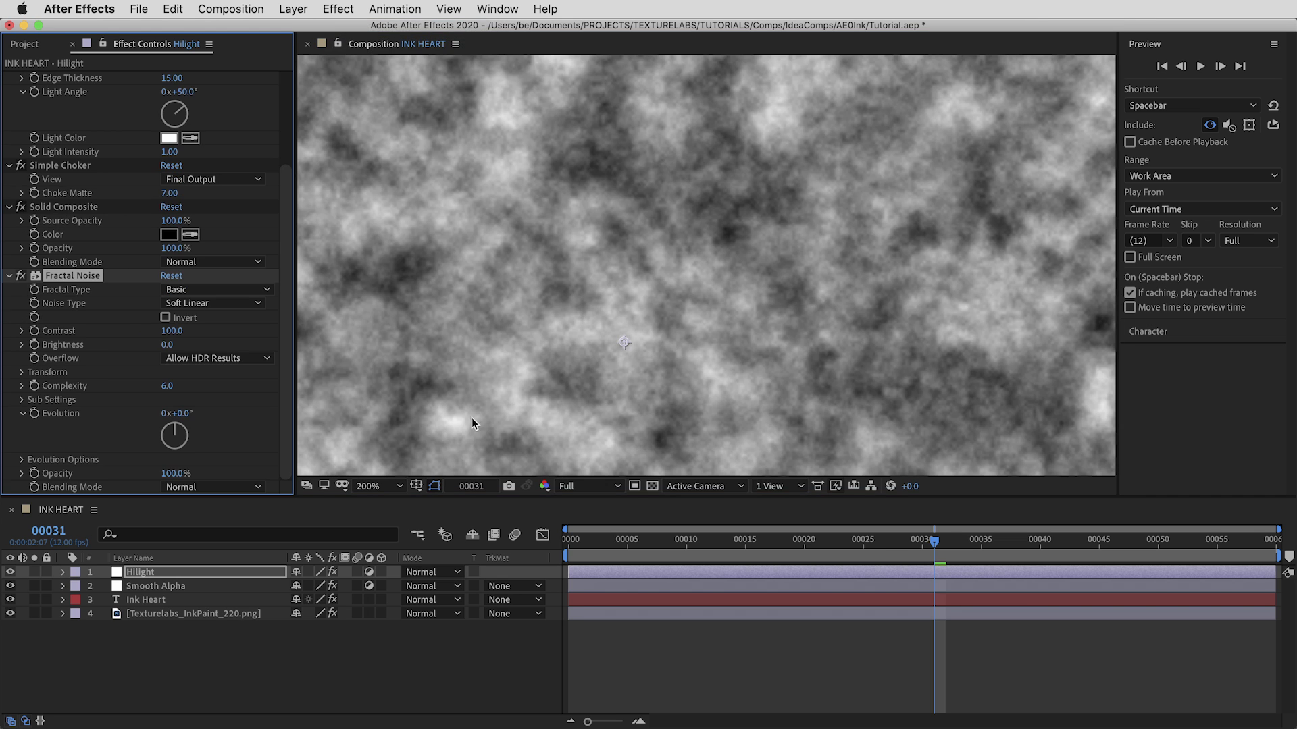
left_click(171, 387)
type("3")
key("Return")
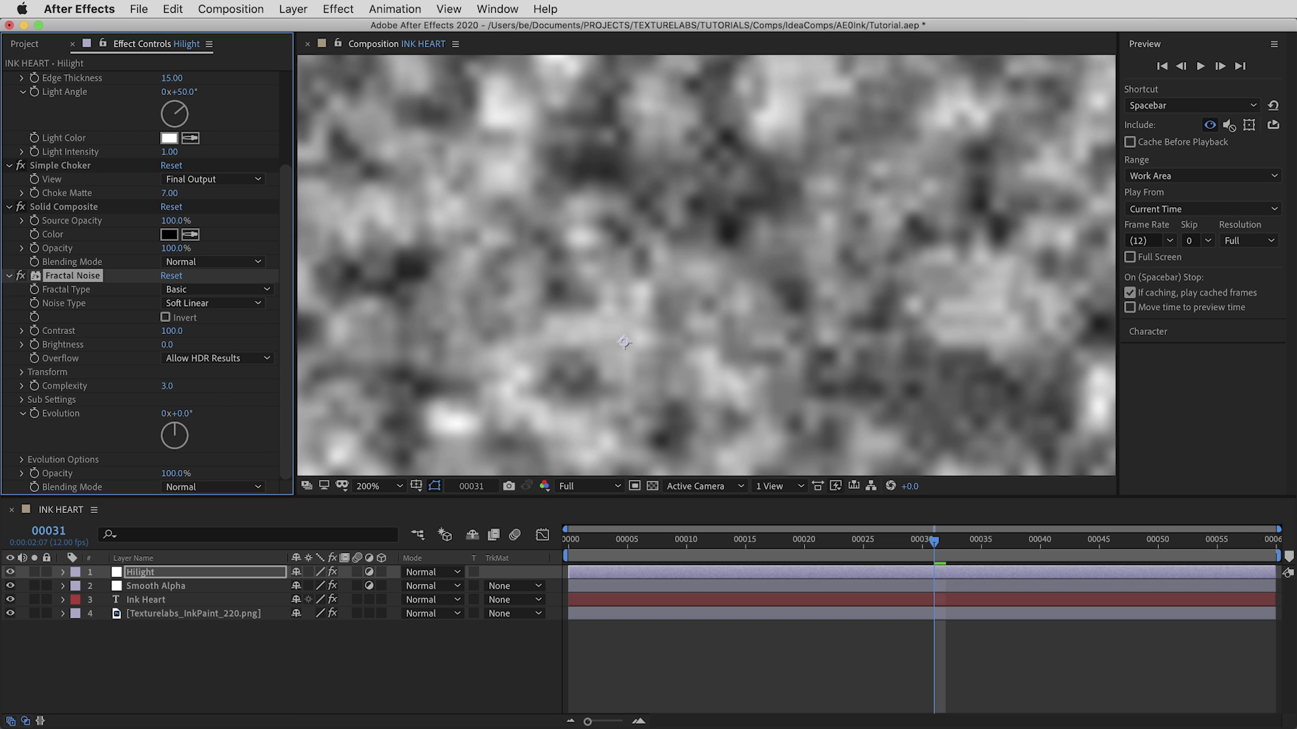
left_click(217, 486)
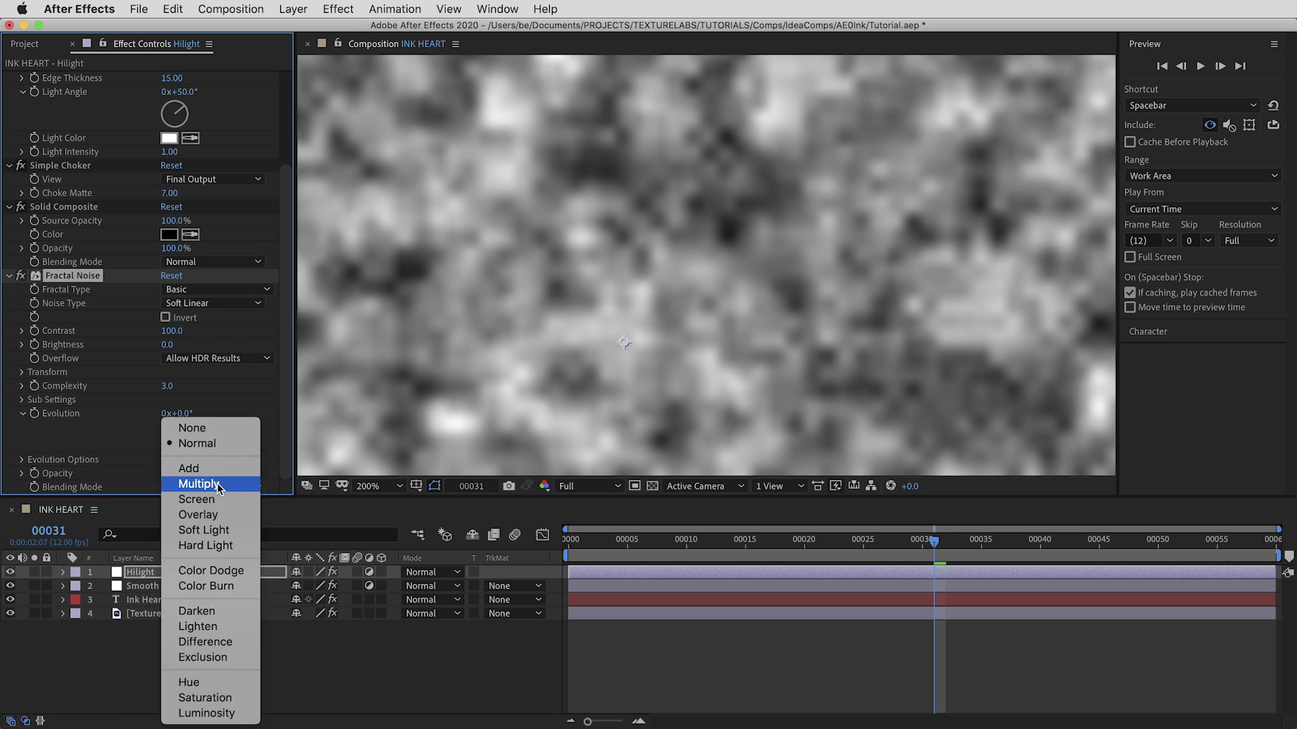
left_click(201, 516)
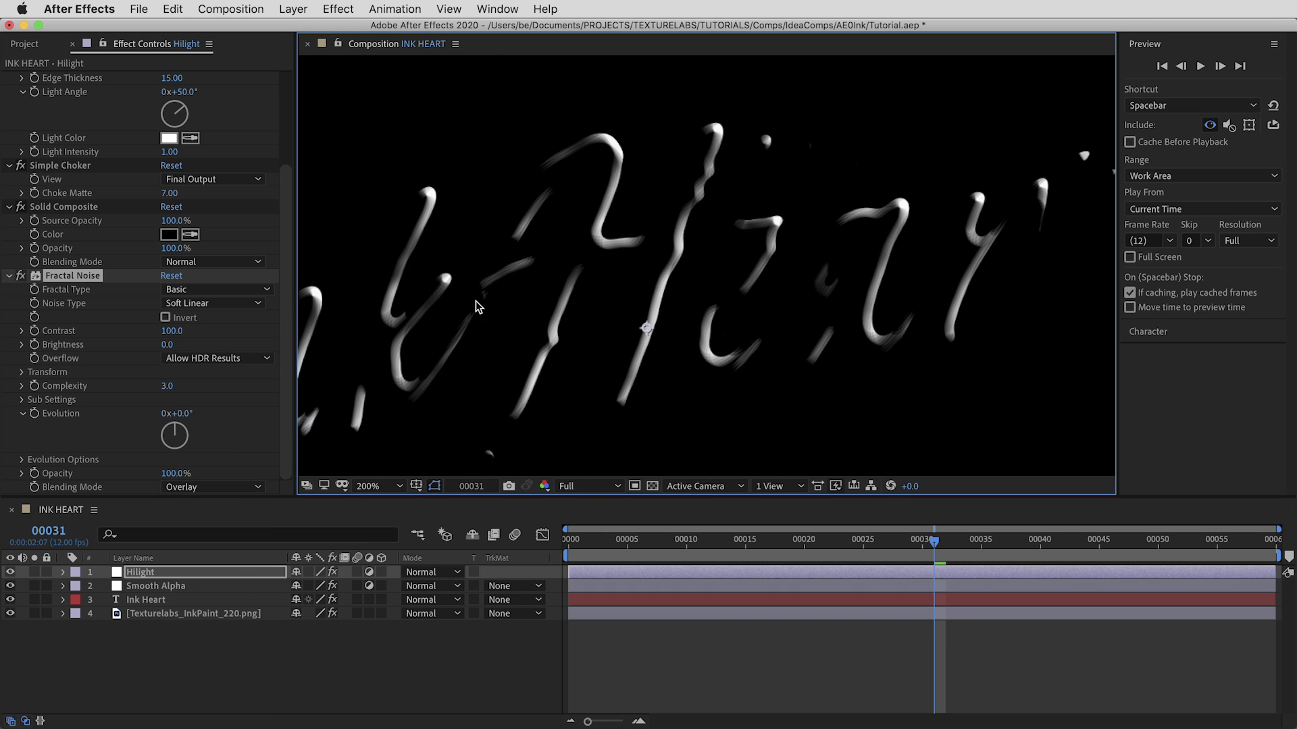
Step: Add a Fast Box Blur effect below Fractal Noise on the Hilight layer and set Blur Radius to 2
left_click(338, 9)
mouse_move(379, 121)
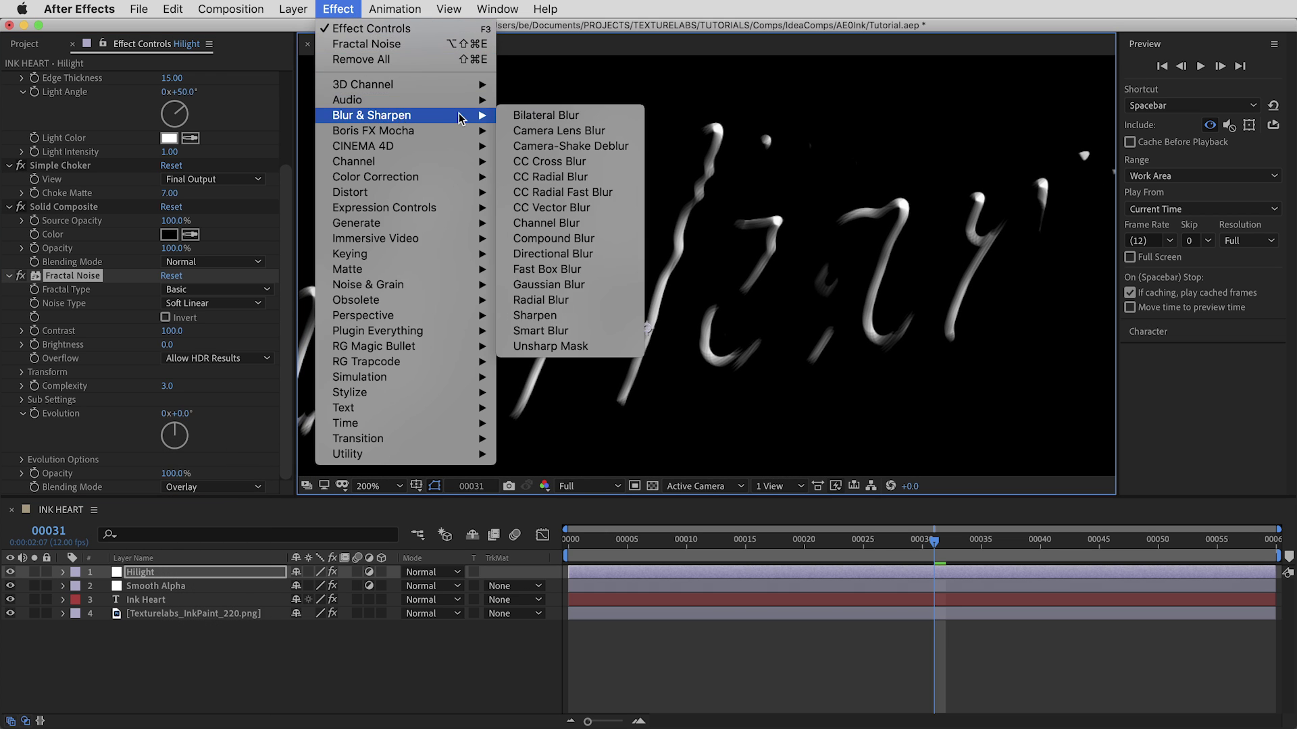
left_click(575, 273)
left_click(169, 446)
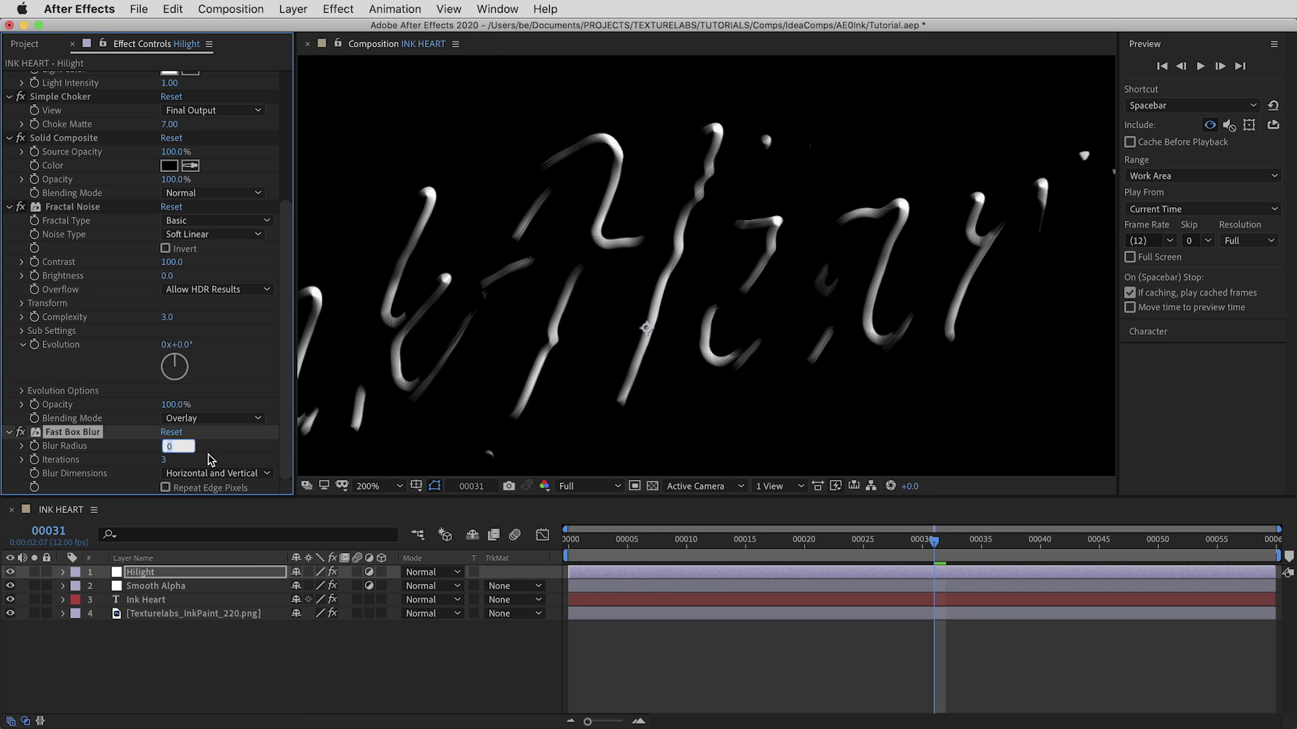
type("2")
key("Return")
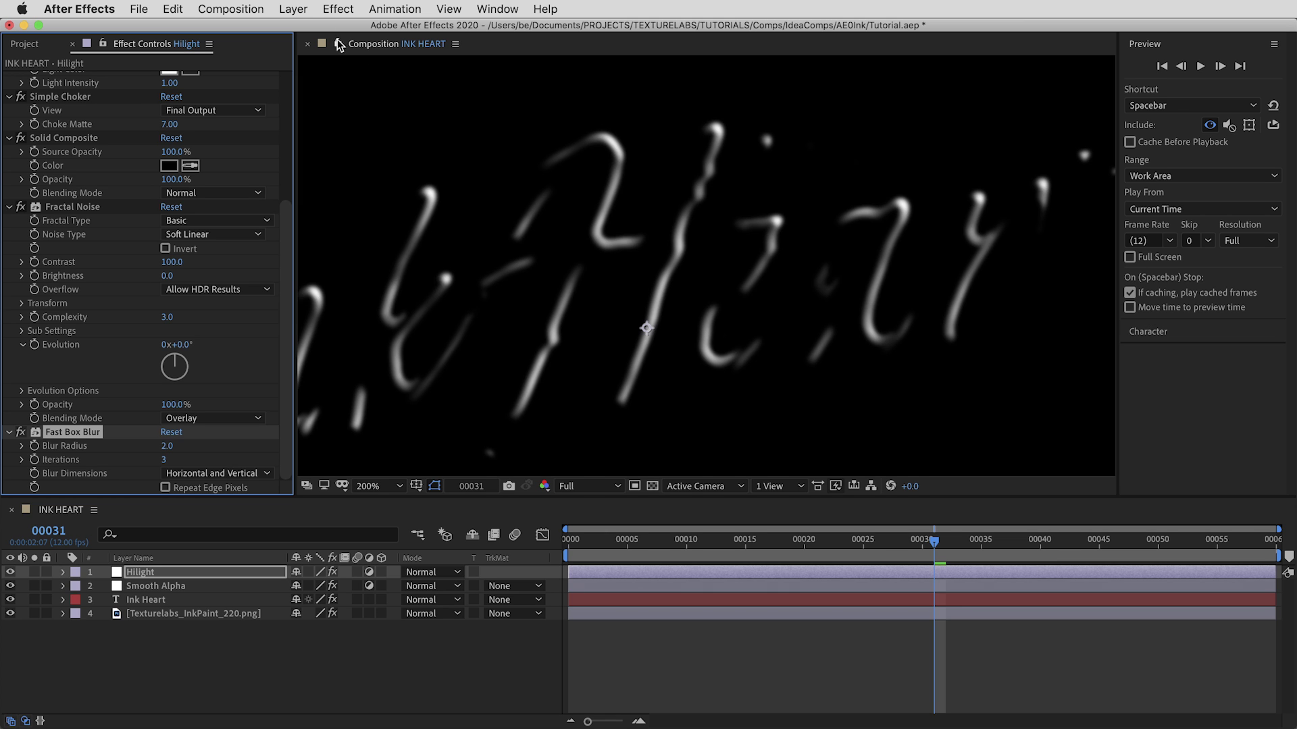
Step: Add a Threshold effect below Fast Box Blur on the Hilight layer and compare the highlights with it off and on
left_click(341, 8)
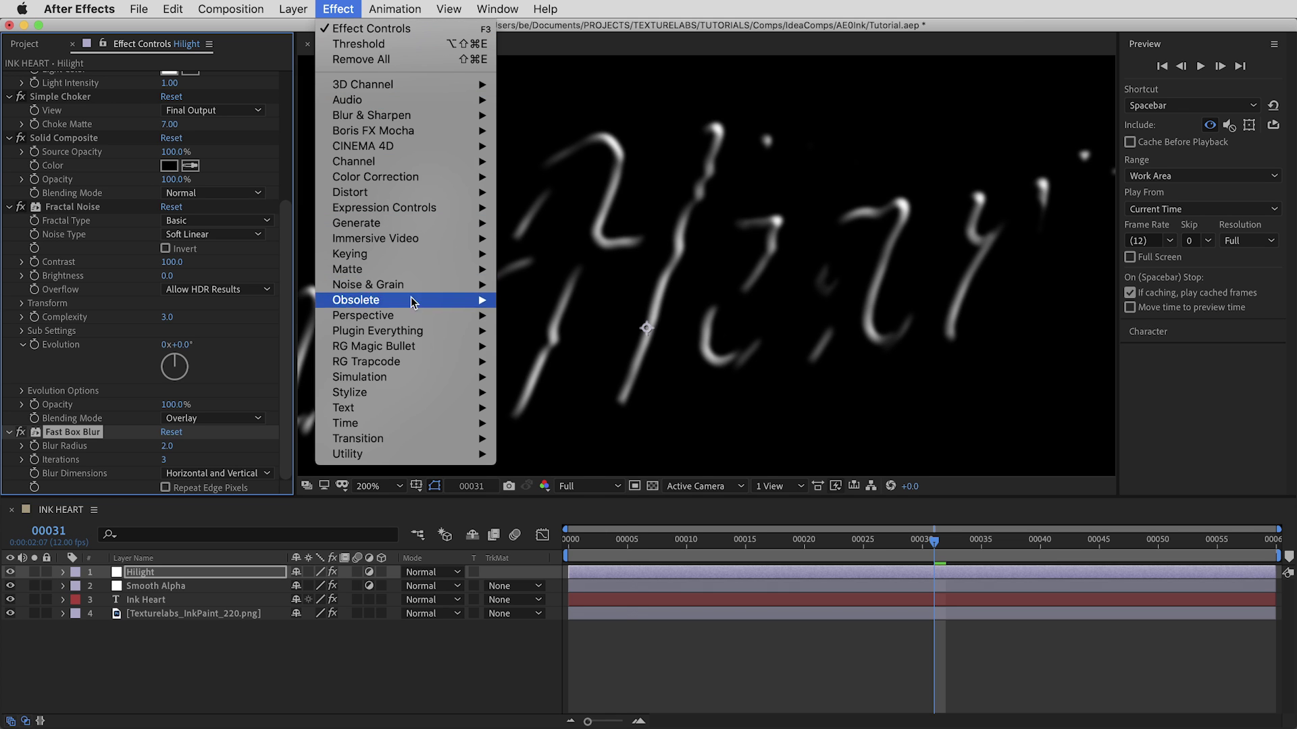
mouse_move(418, 400)
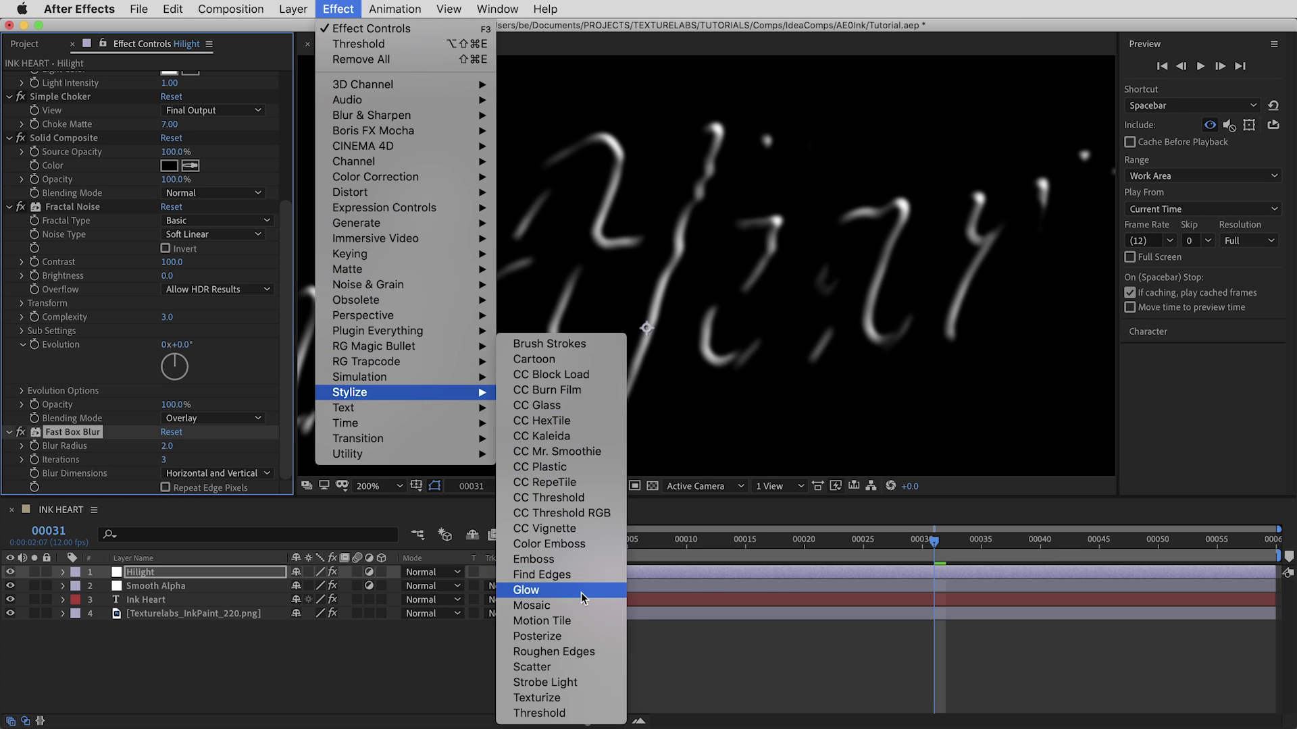
left_click(546, 714)
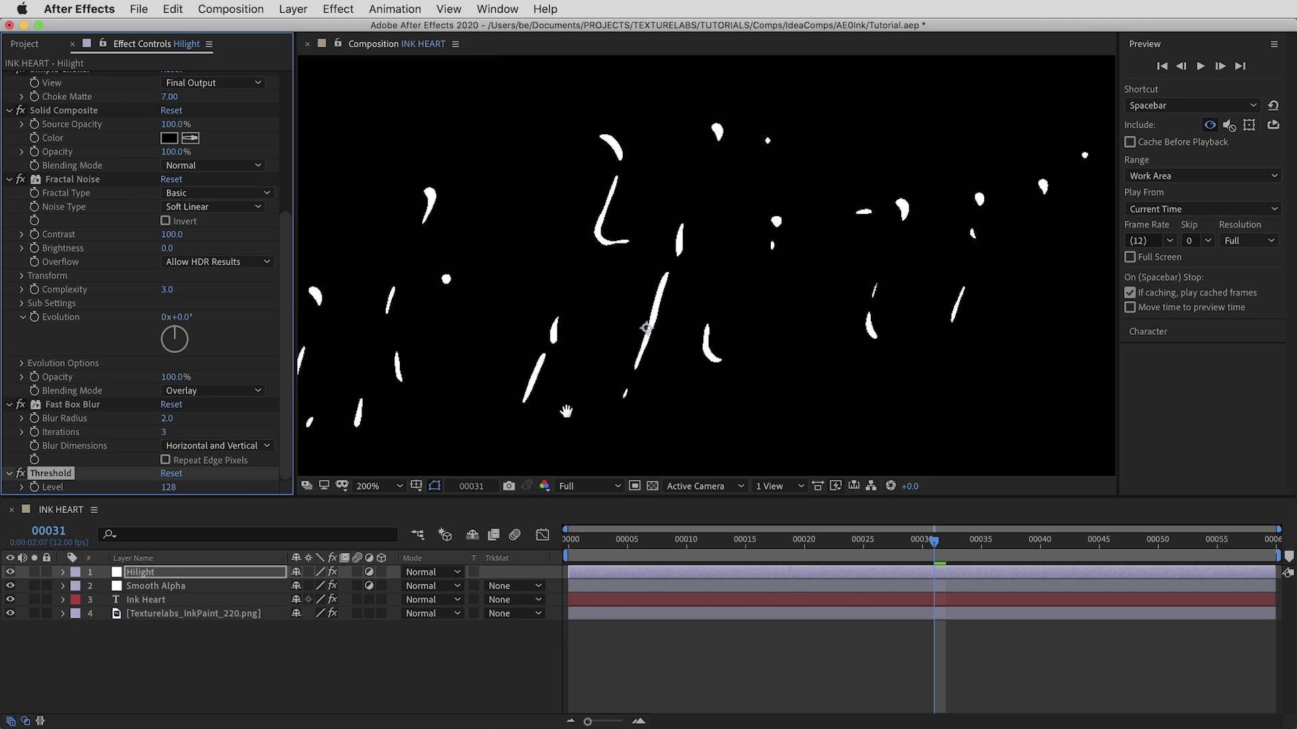
left_click_drag(594, 368, 657, 342)
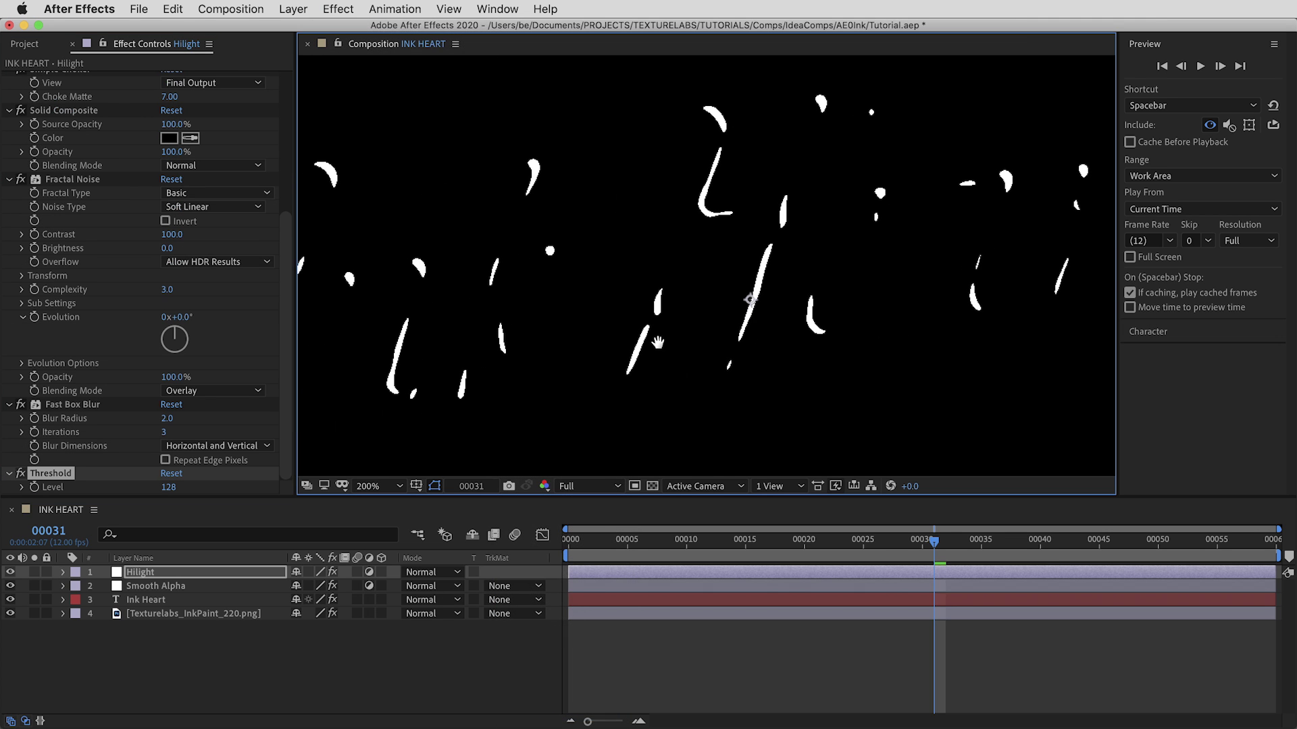
left_click(20, 474)
left_click(20, 474)
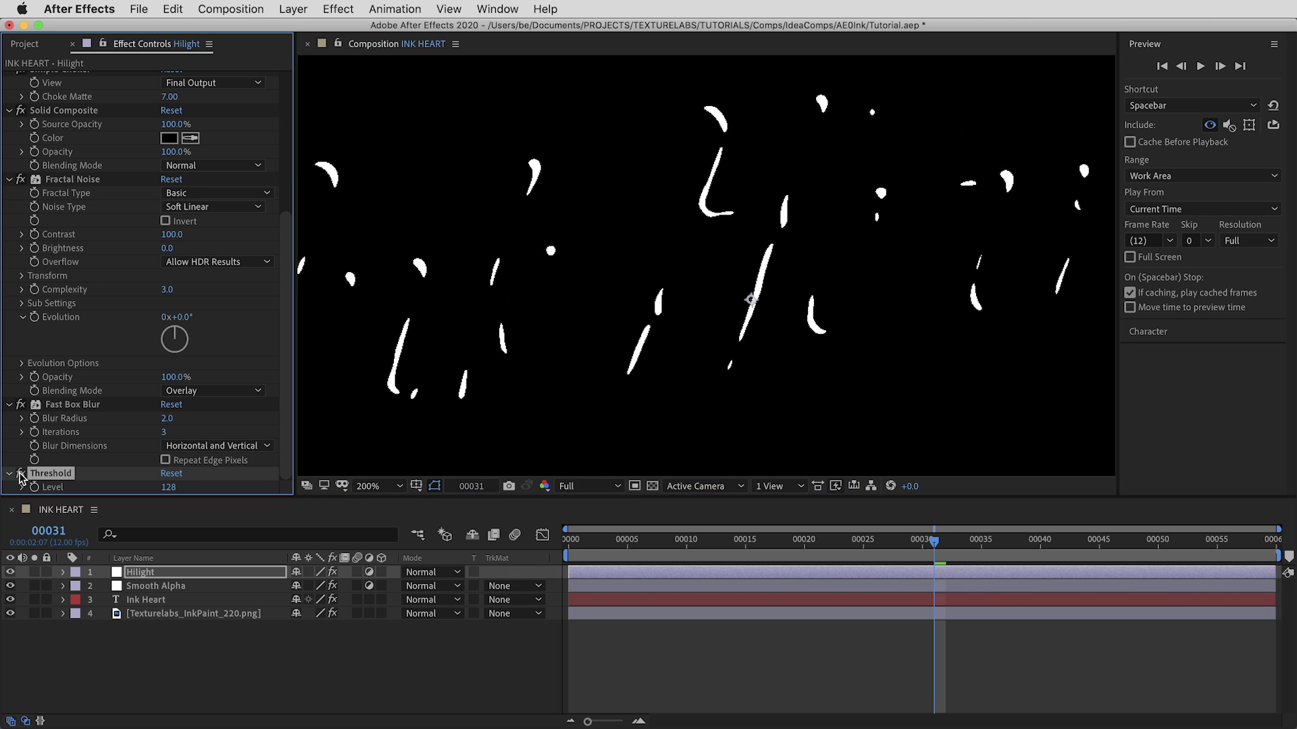
left_click_drag(584, 383, 562, 384)
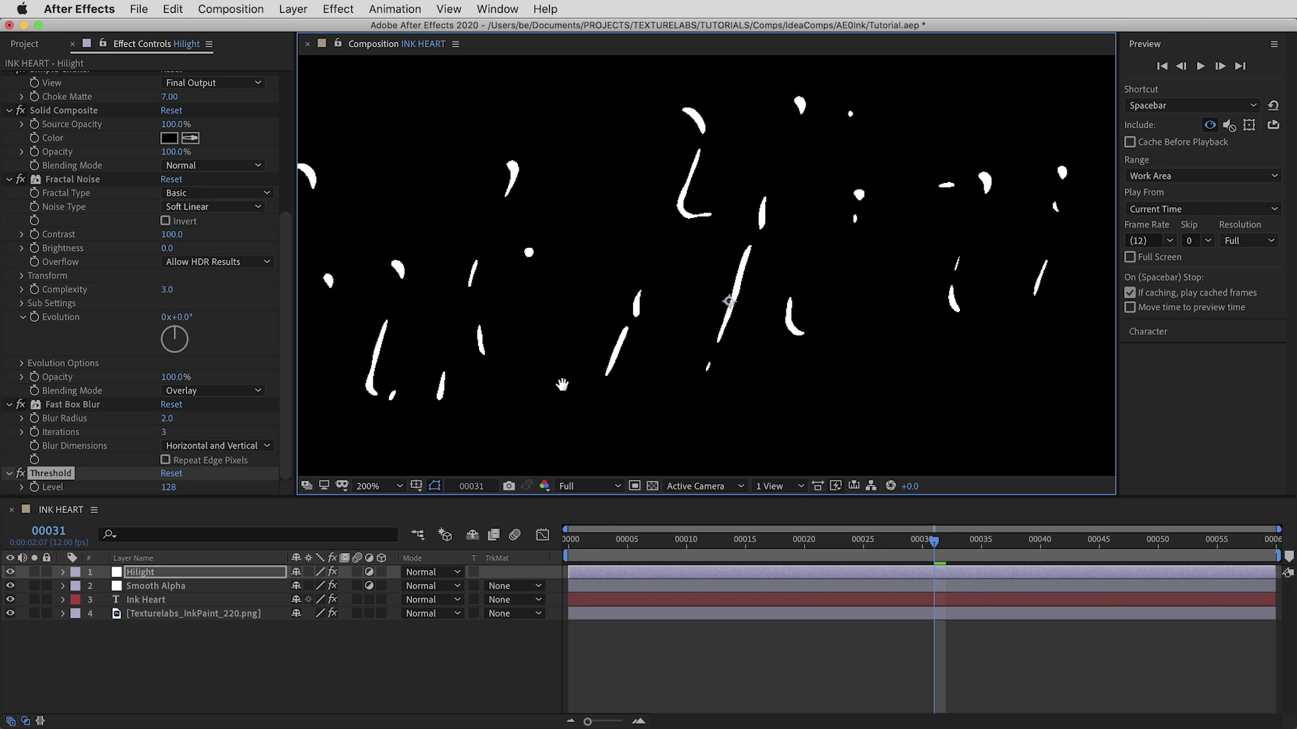
Step: Set the Hilight layer's blending mode to Screen so the highlights sit over the blue lettering
left_click(443, 573)
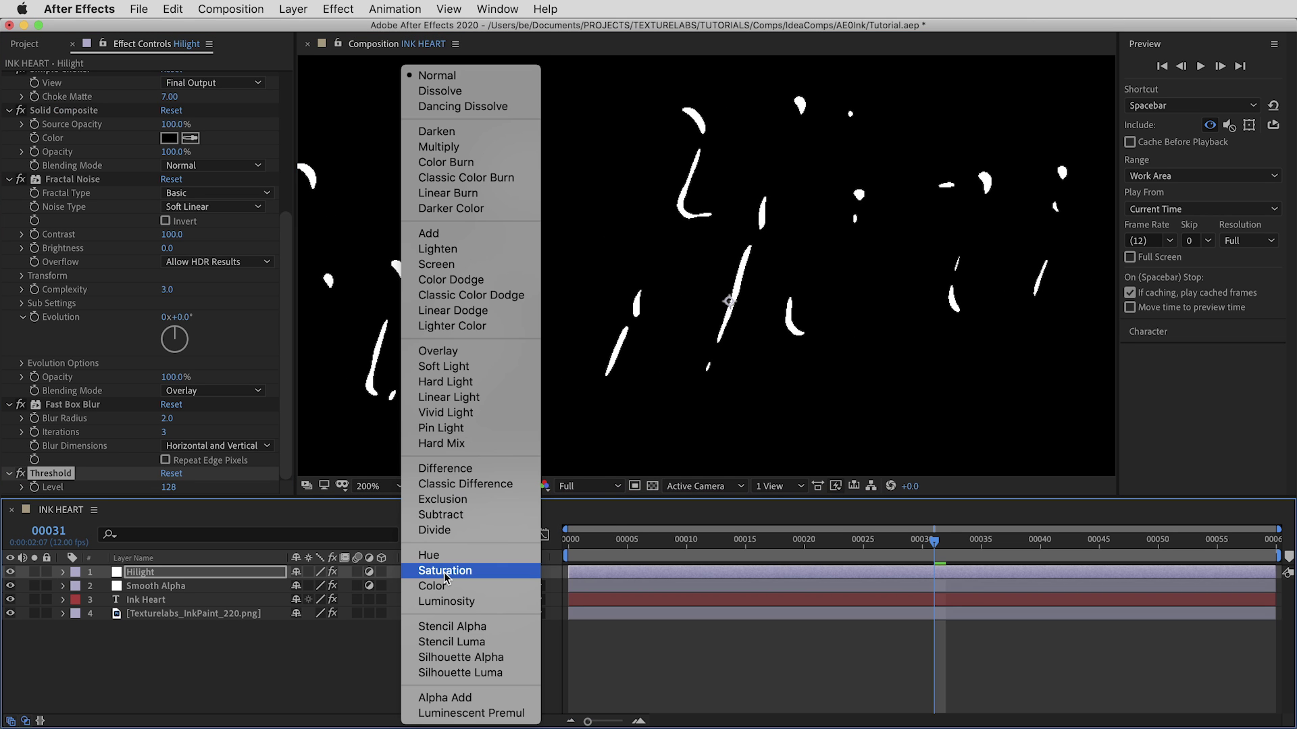
left_click(477, 266)
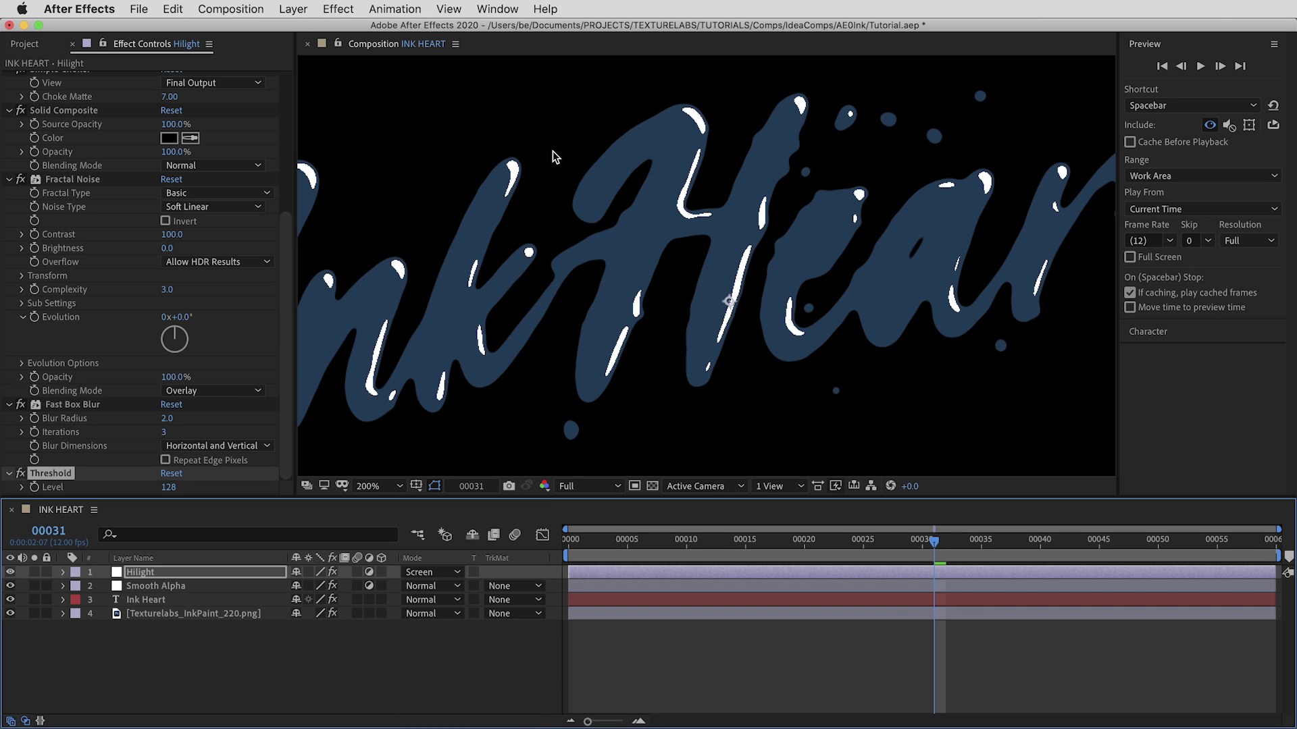
left_click(707, 395)
key("space")
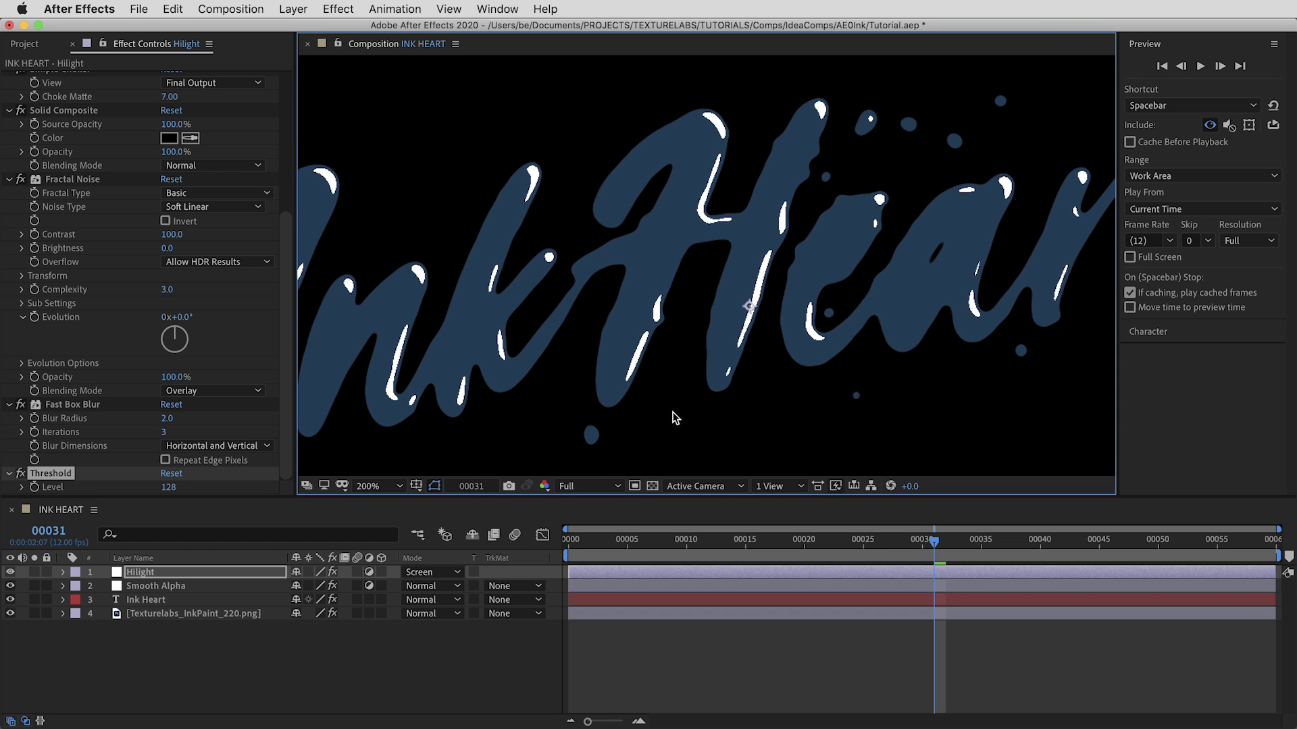
Step: Set the Threshold level to 110 and preview the highlights on the animated lettering from frame 11
mouse_move(168, 487)
left_mouse_down()
mouse_move(140, 489)
mouse_move(181, 501)
left_mouse_up()
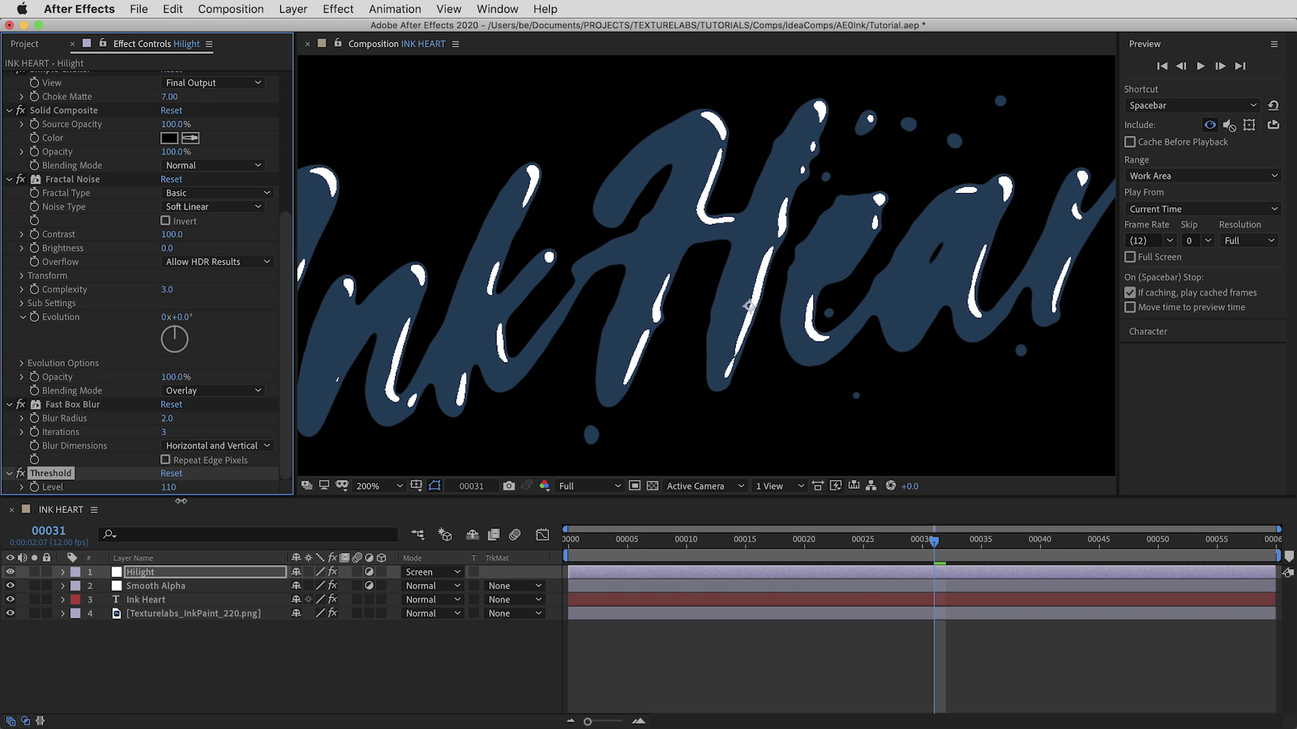
left_click(695, 541)
key("space")
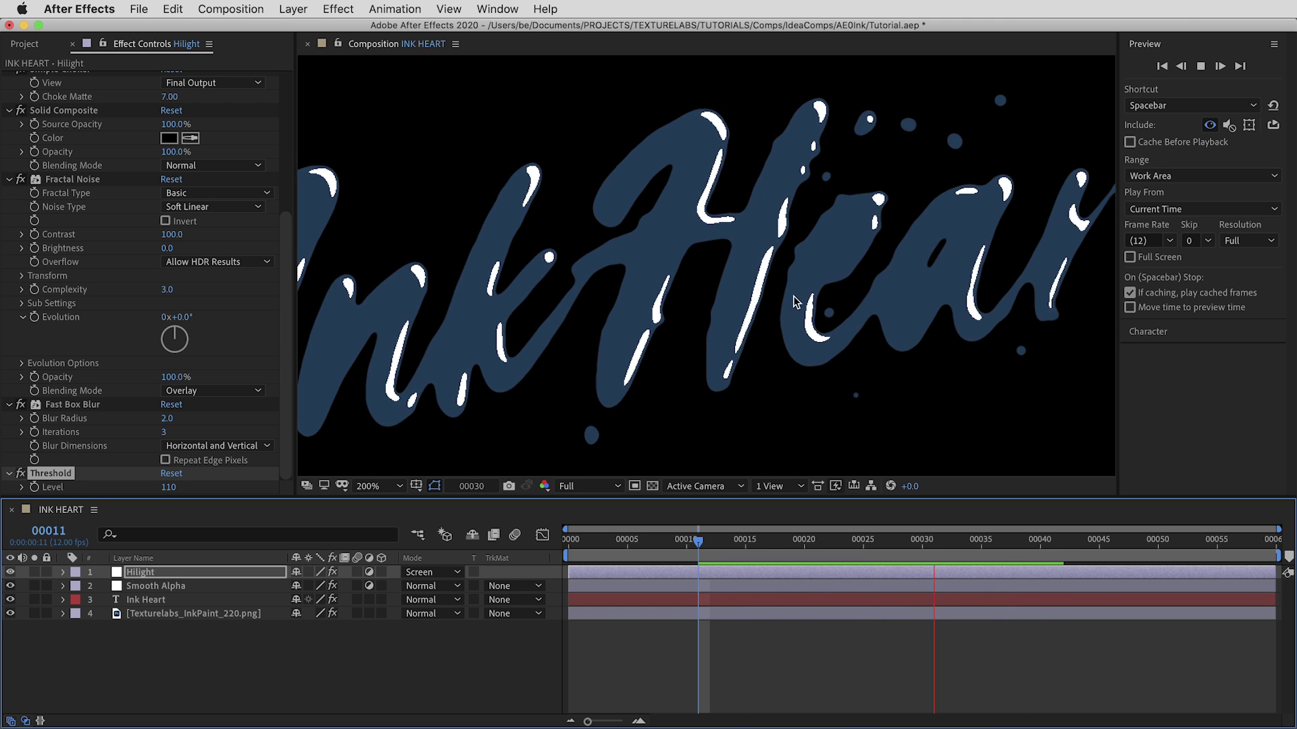
key("space")
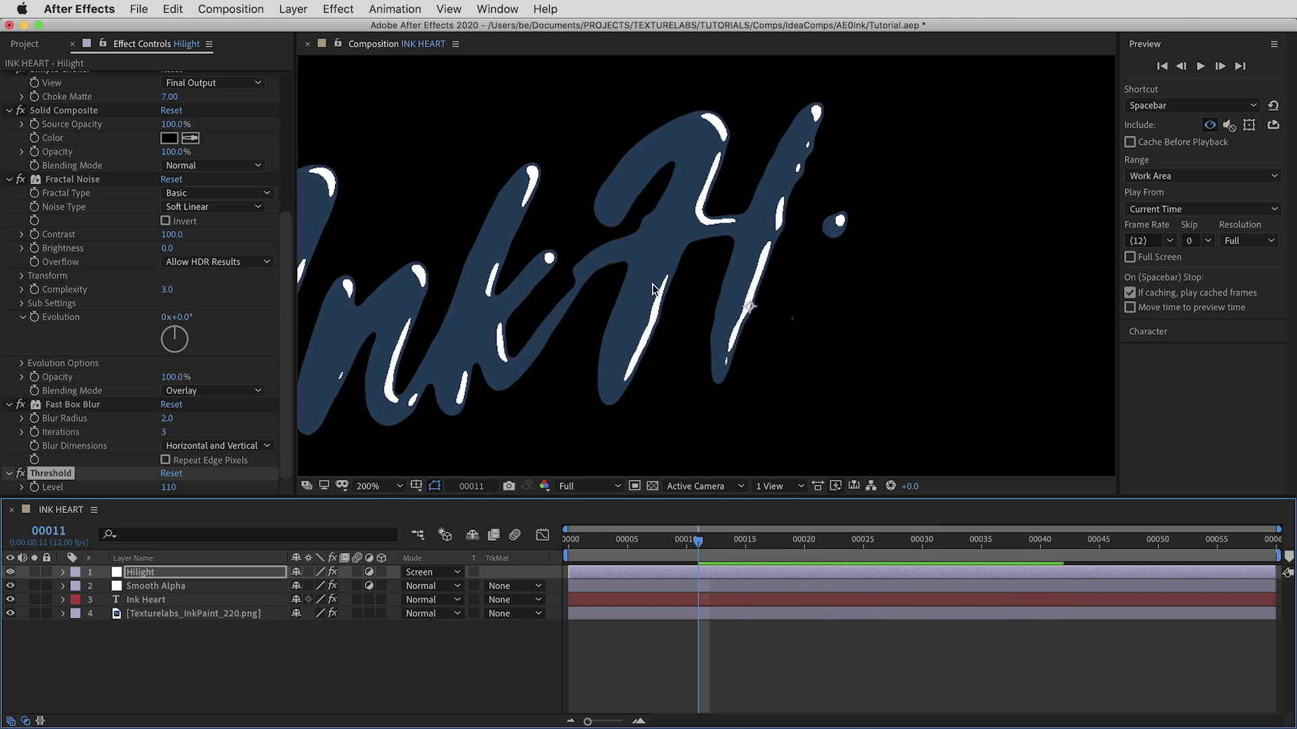
key("space")
key("period")
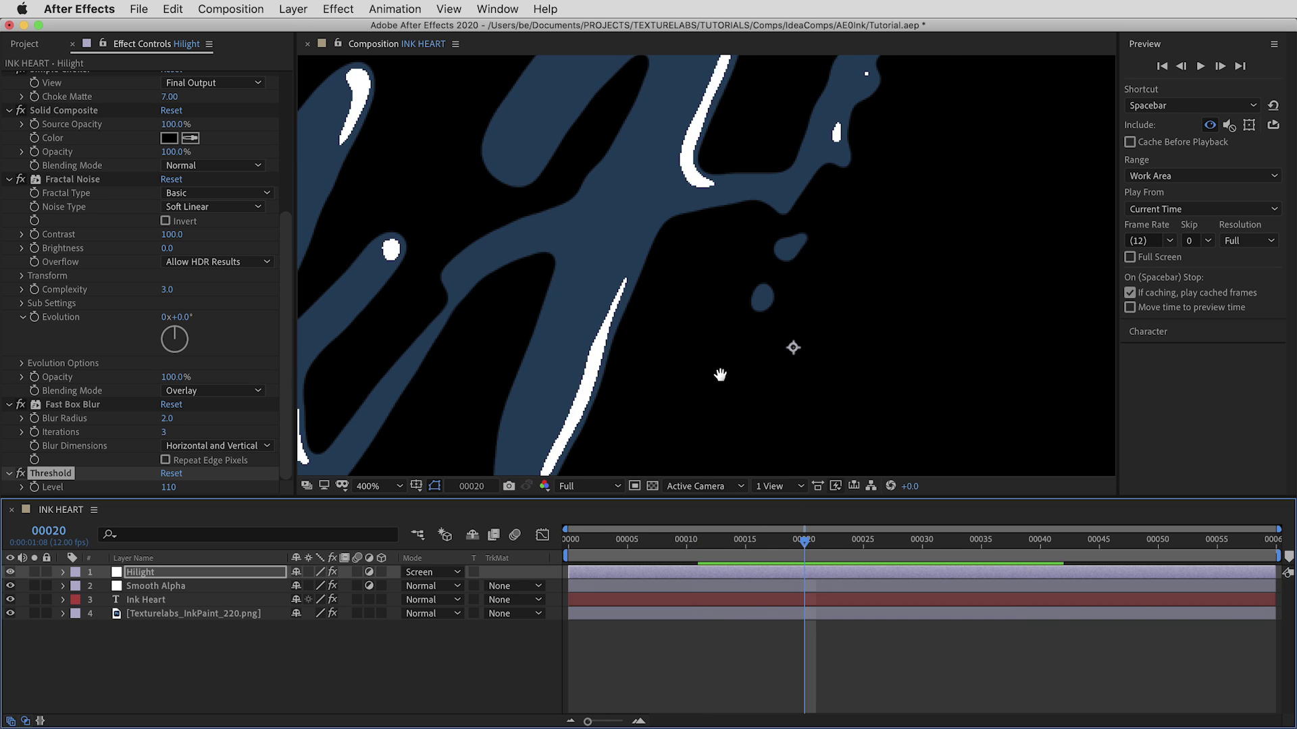
left_click_drag(805, 540, 854, 553)
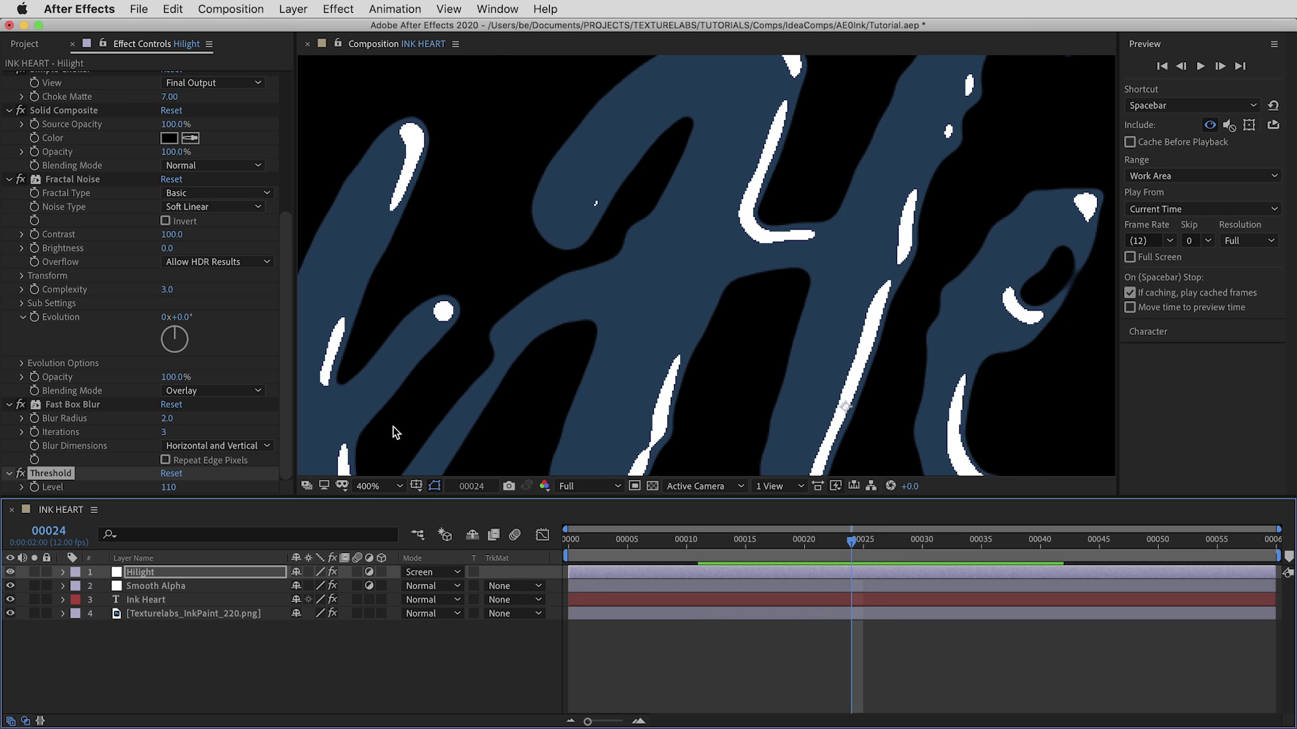
Step: Add a Median effect with Radius 3 below Threshold on the Hilight layer and preview the highlights from frame 10
left_click(333, 9)
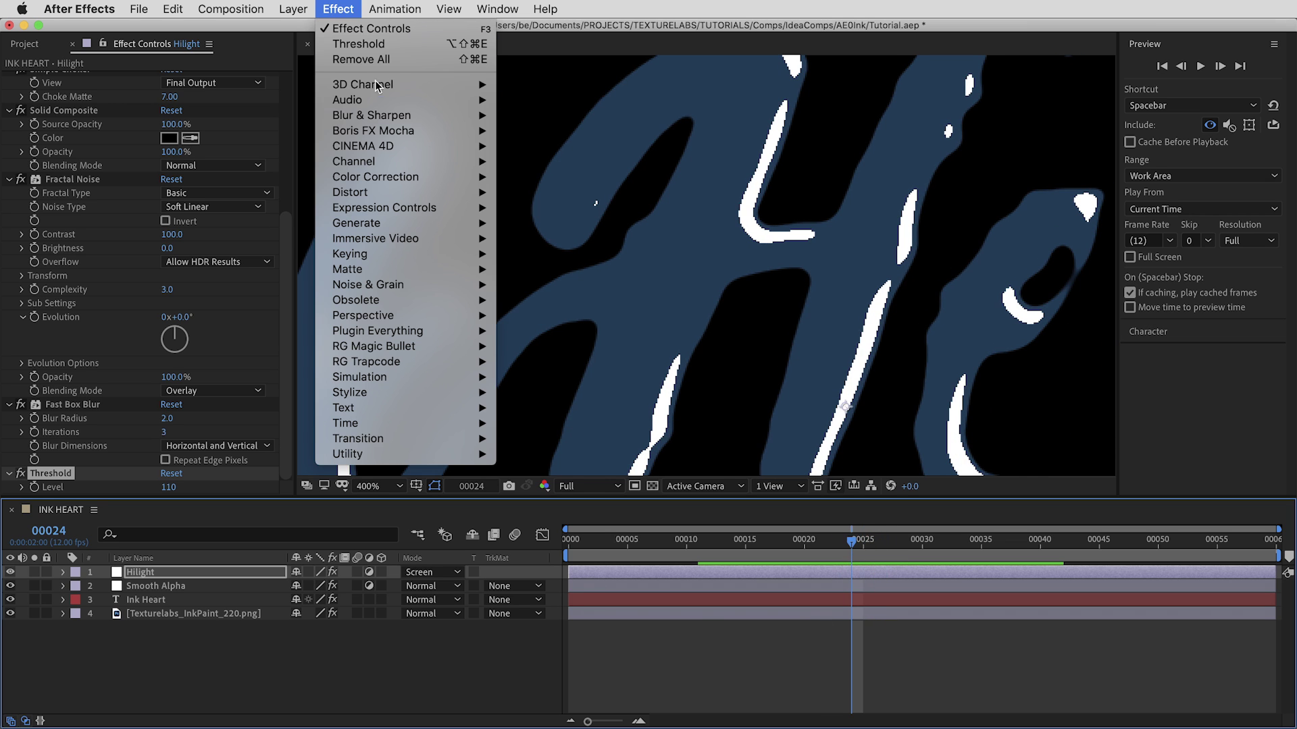
mouse_move(407, 289)
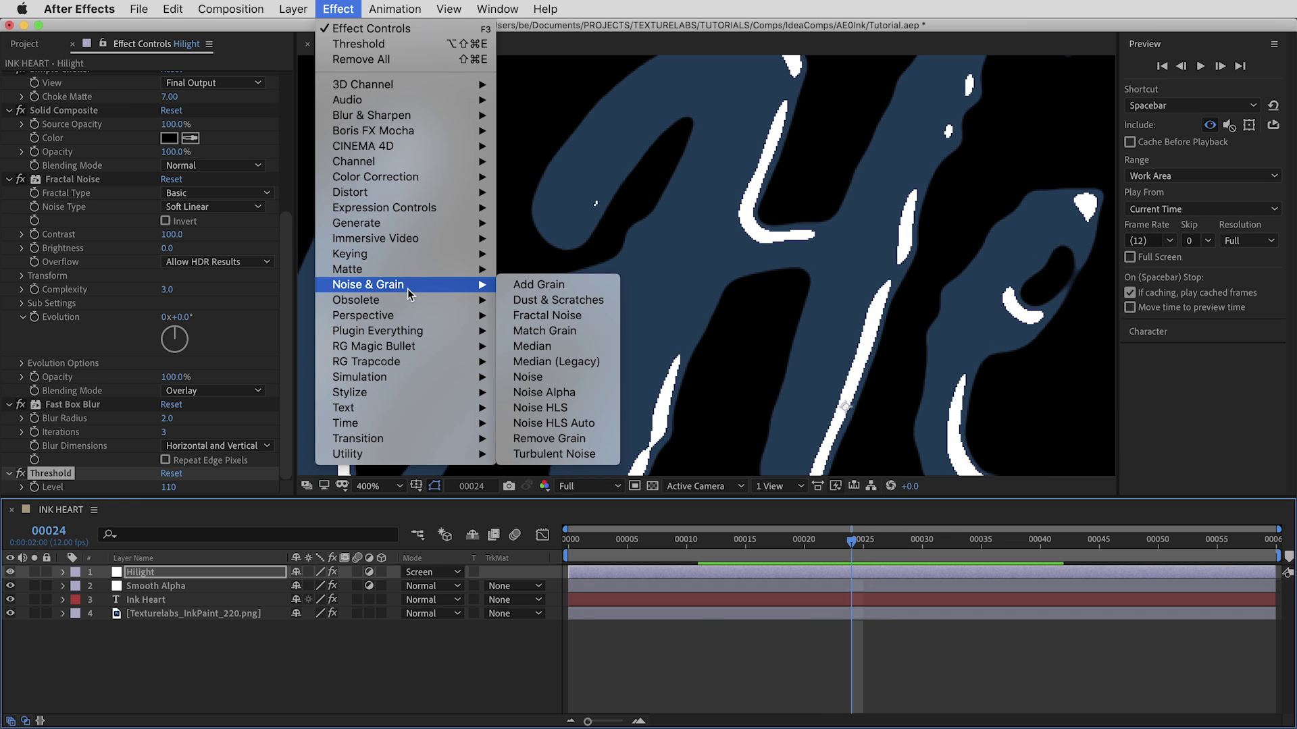
left_click(585, 346)
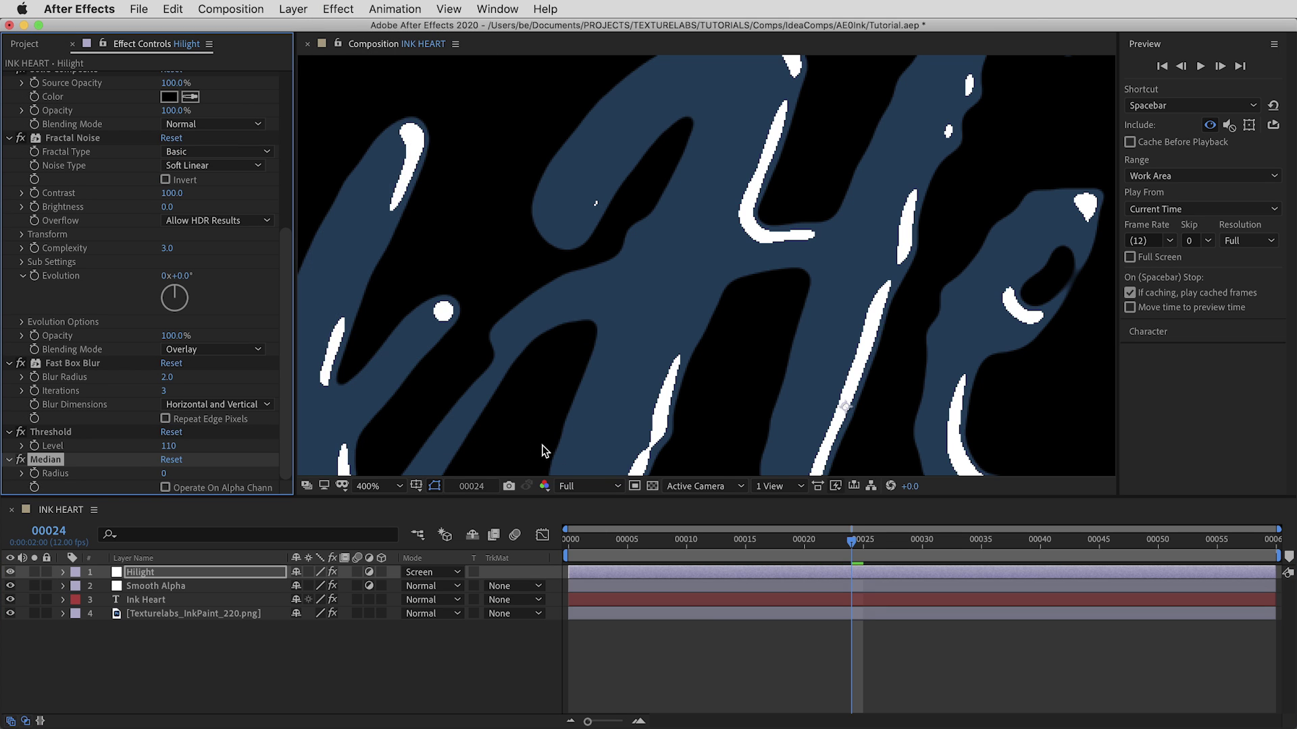
left_click(164, 474)
key("Return")
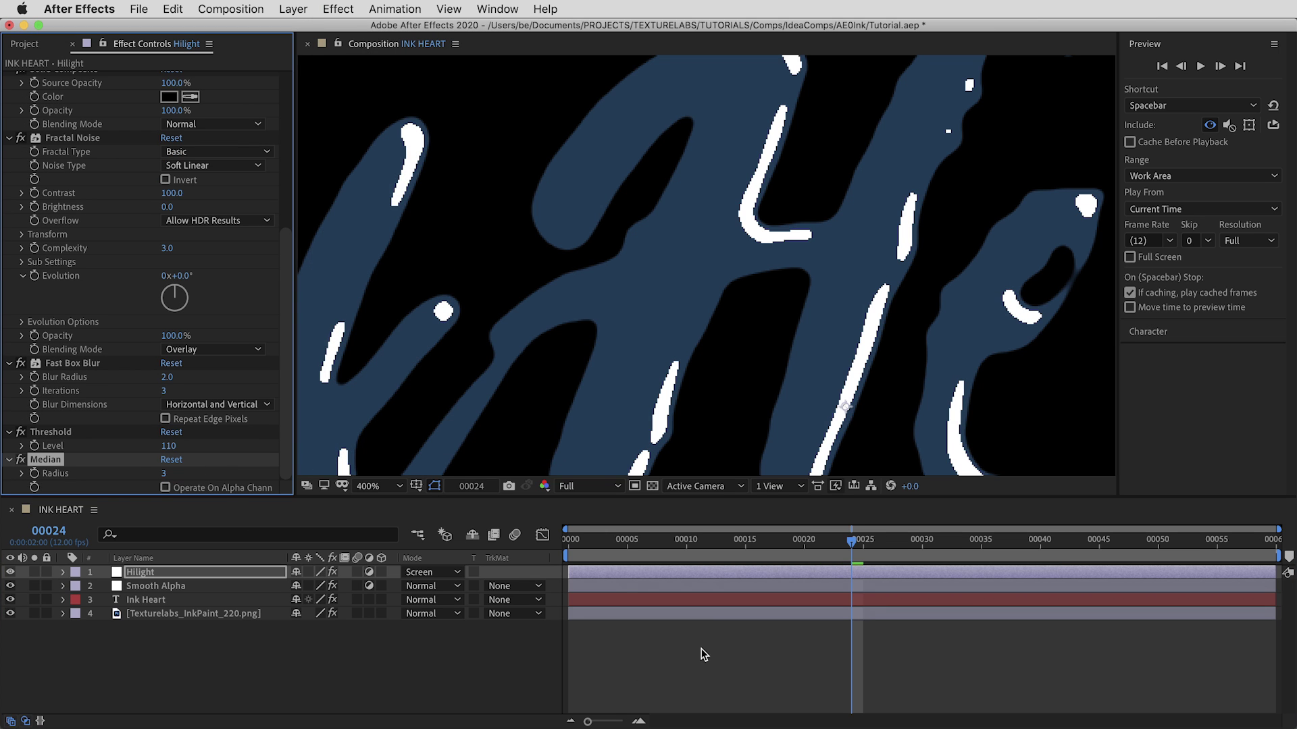
left_click(689, 543)
key("space")
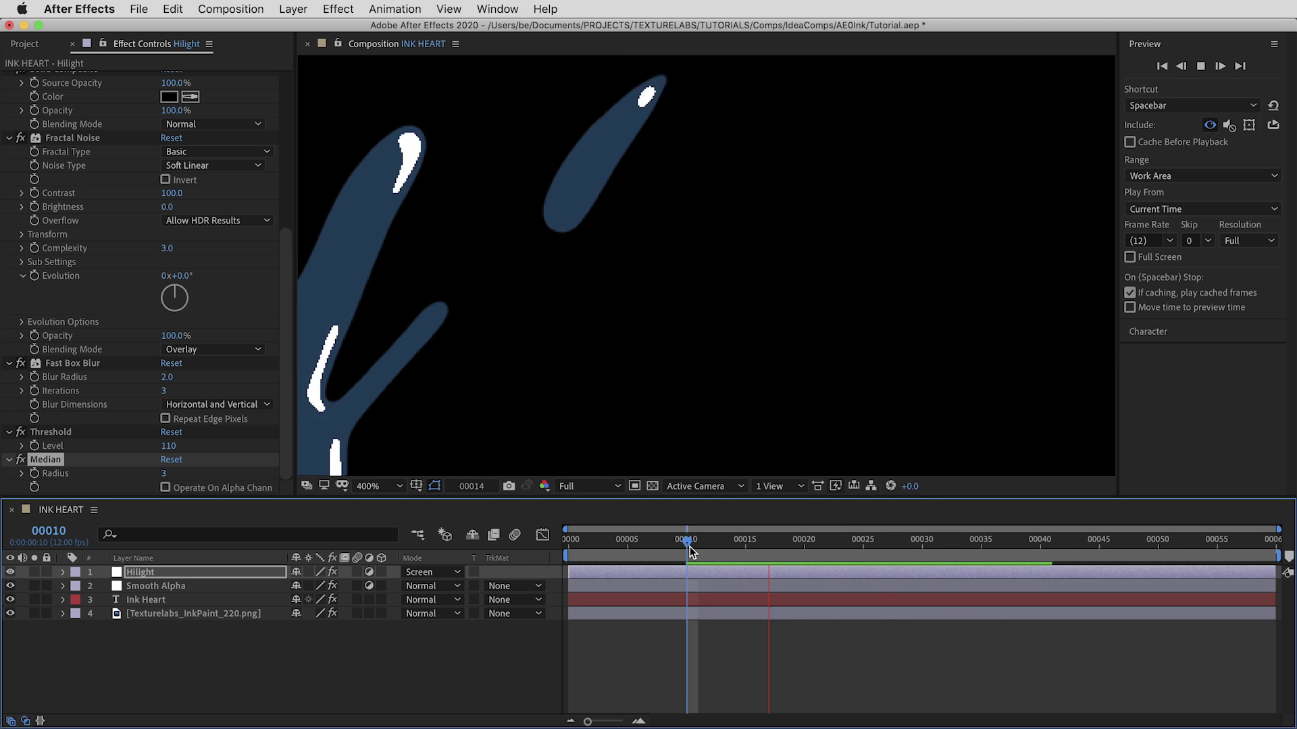
key("space")
left_click_drag(696, 552, 921, 557)
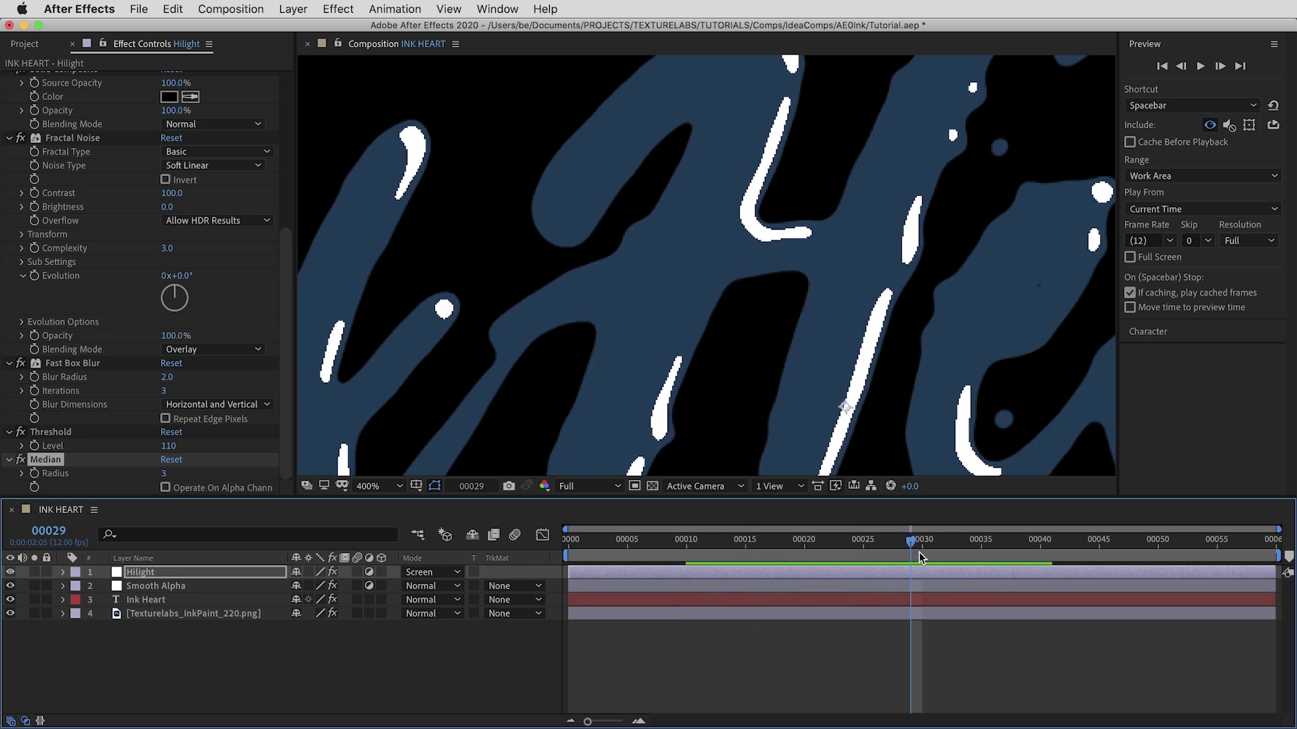
Step: Add a second Fast Box Blur effect below Median on the Hilight layer and set its Blur Radius to 1
left_click(337, 13)
mouse_move(401, 119)
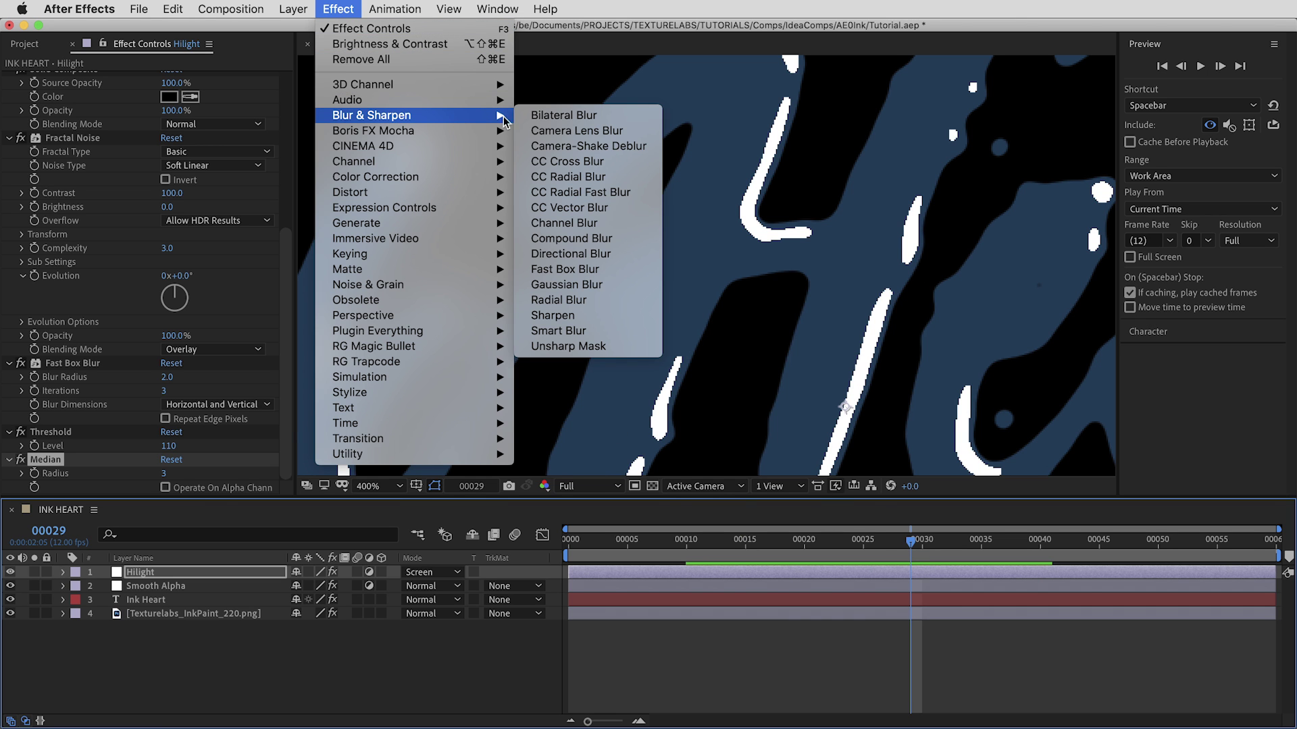
left_click(607, 270)
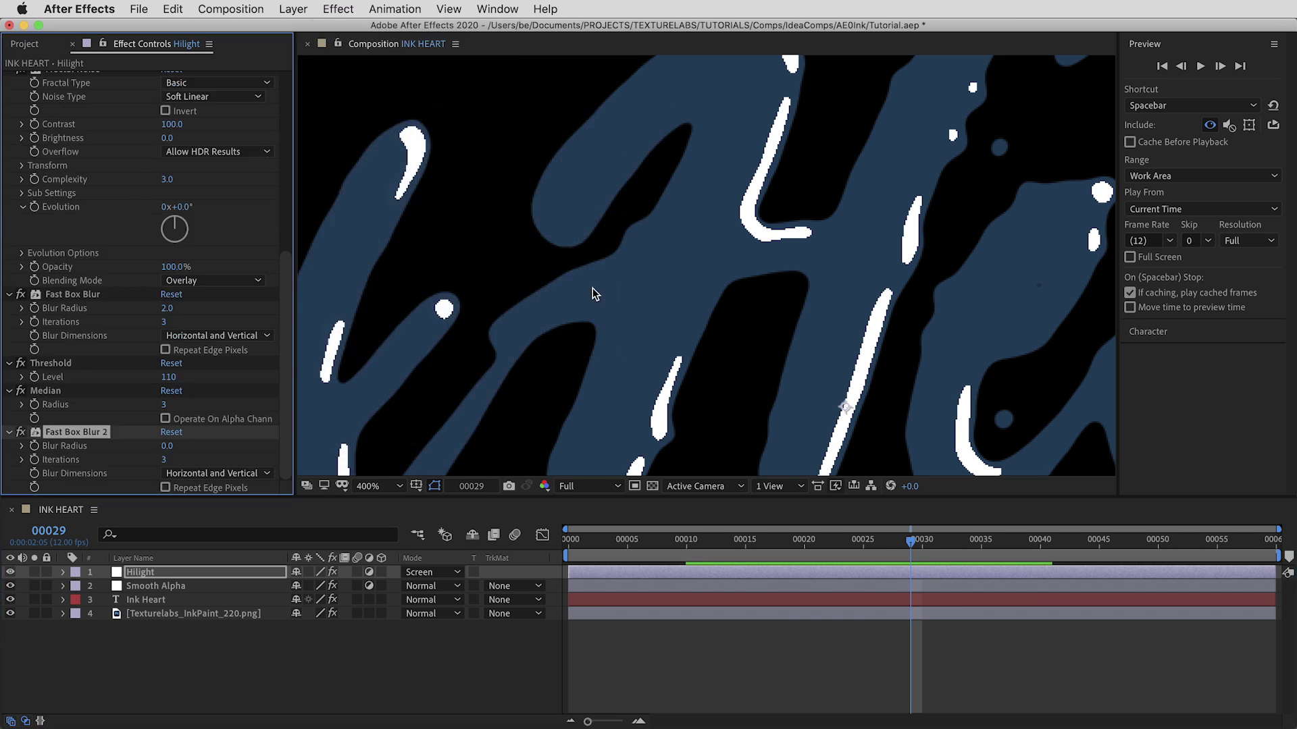
left_click(169, 446)
type("1")
key("Return")
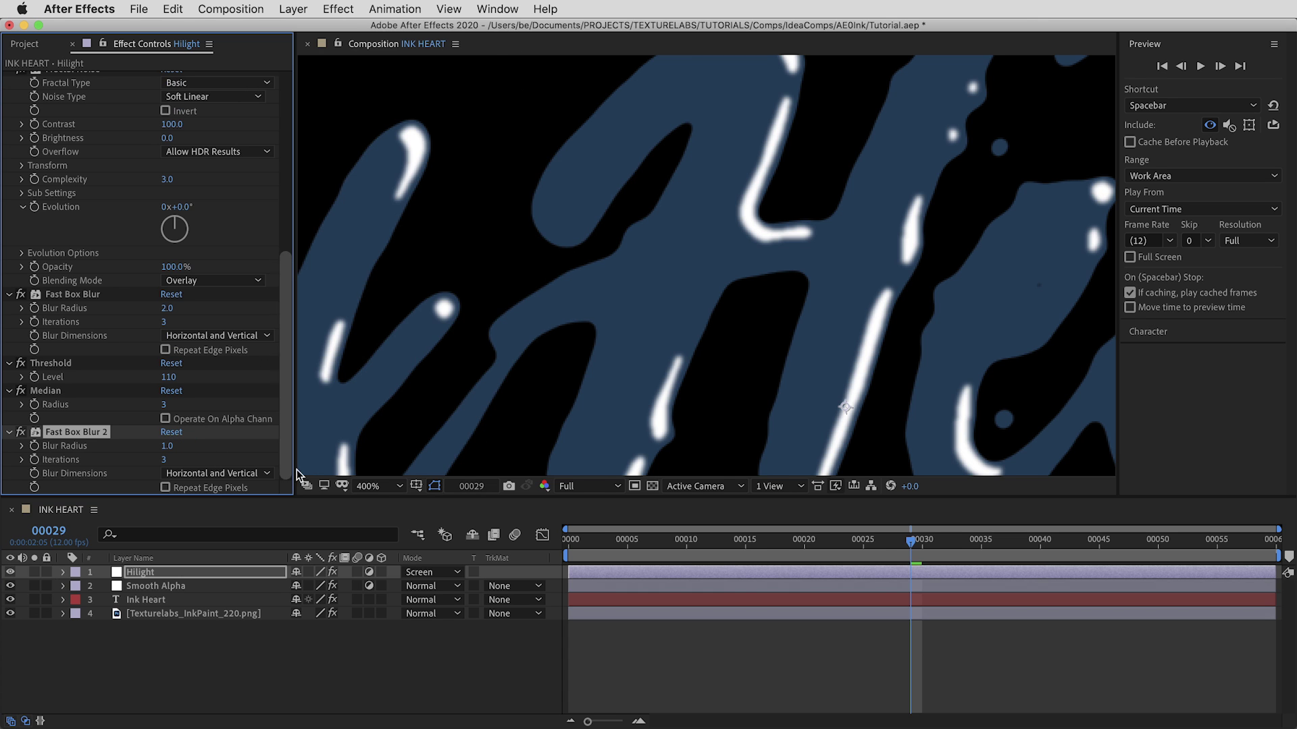
Step: Add a Brightness & Contrast effect below Fast Box Blur 2 on the Hilight layer, with Use Legacy enabled and Contrast 80
left_click(337, 8)
mouse_move(390, 177)
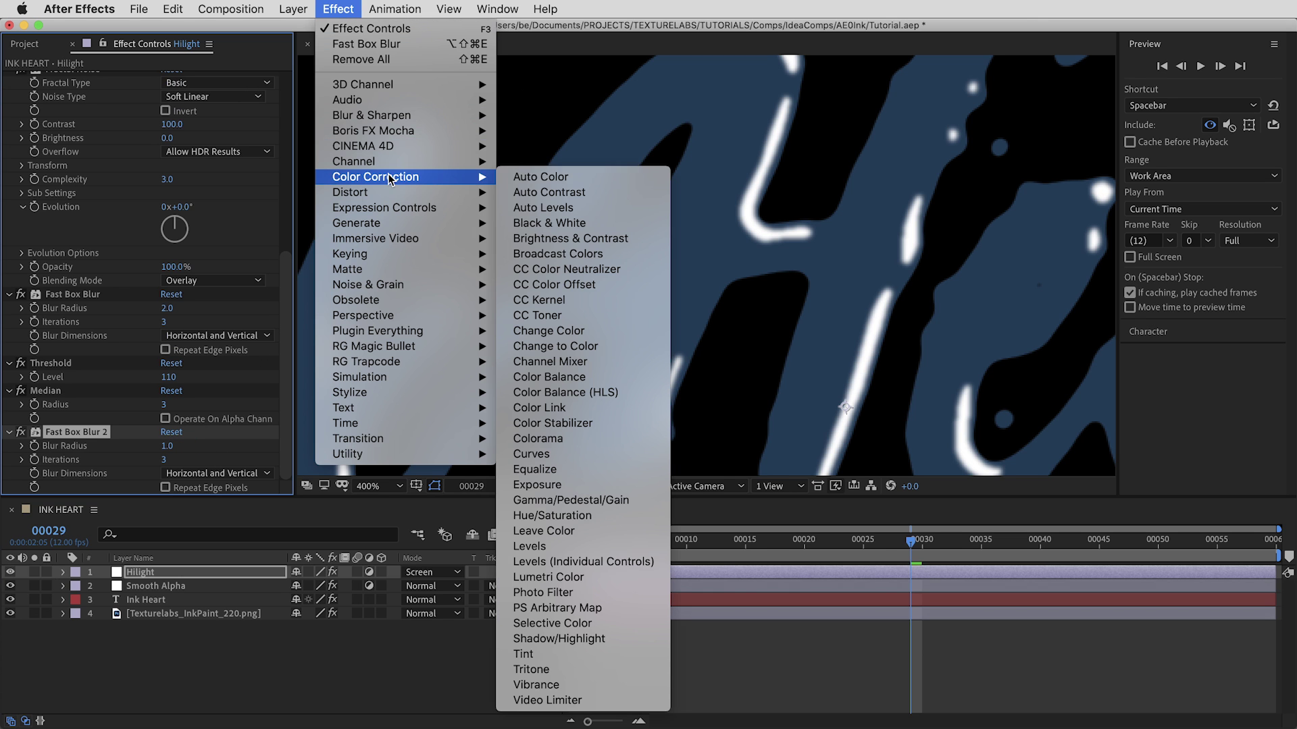
left_click(604, 241)
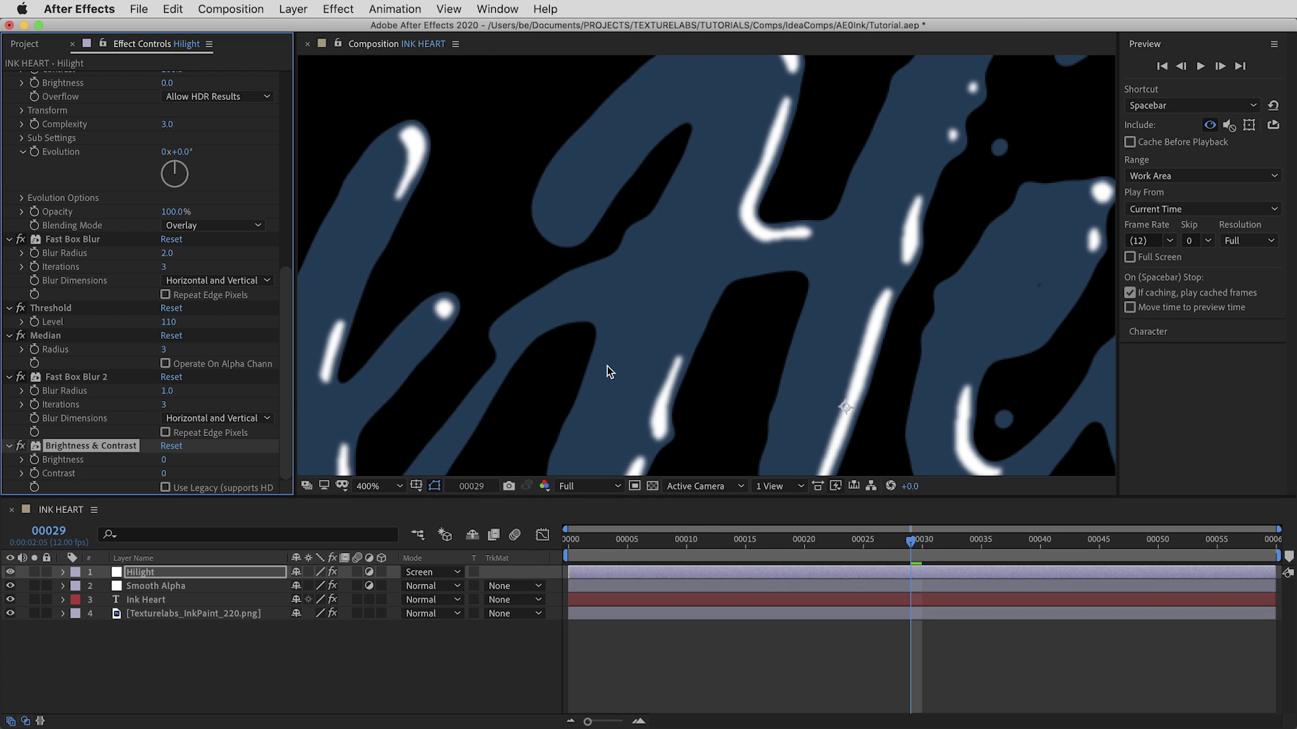
left_click(180, 489)
left_click(164, 474)
type("80")
key("Return")
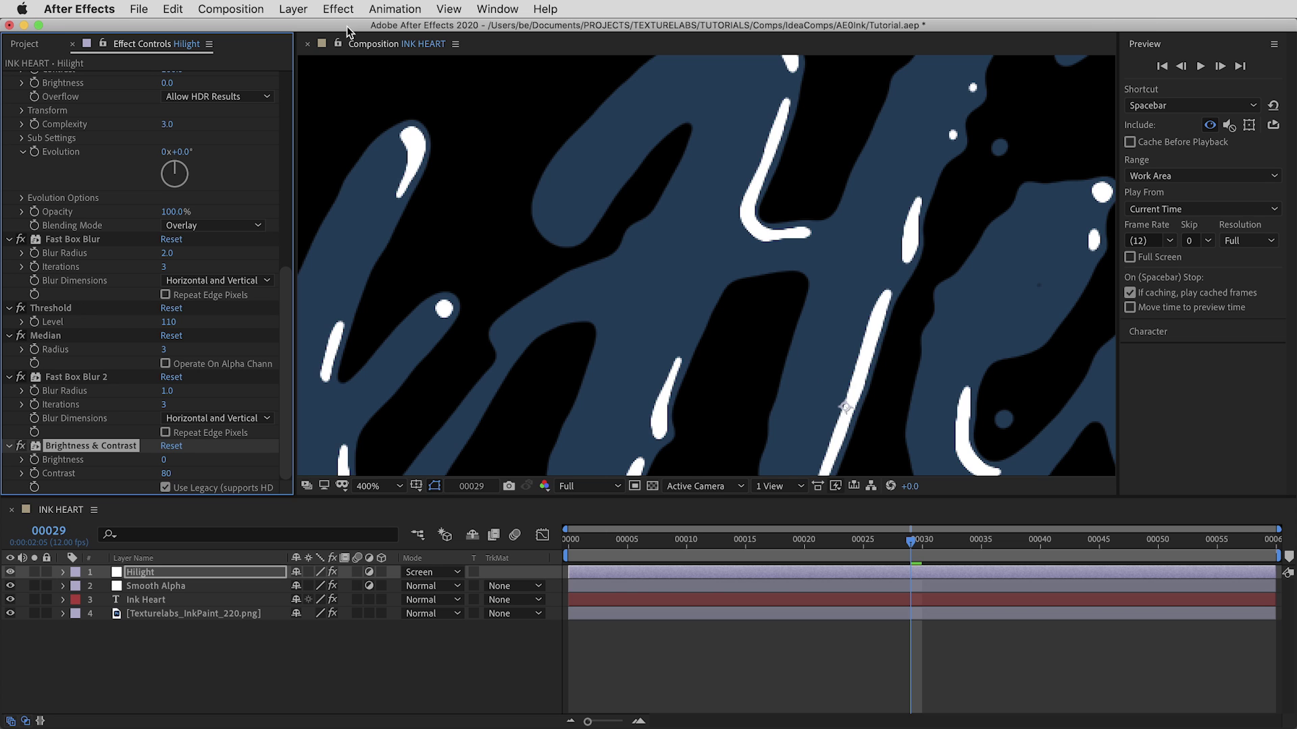
Step: Add a Set Matte effect to the Hilight layer with its default alpha channel matte and check the highlights on the lettering
left_click(339, 9)
mouse_move(377, 165)
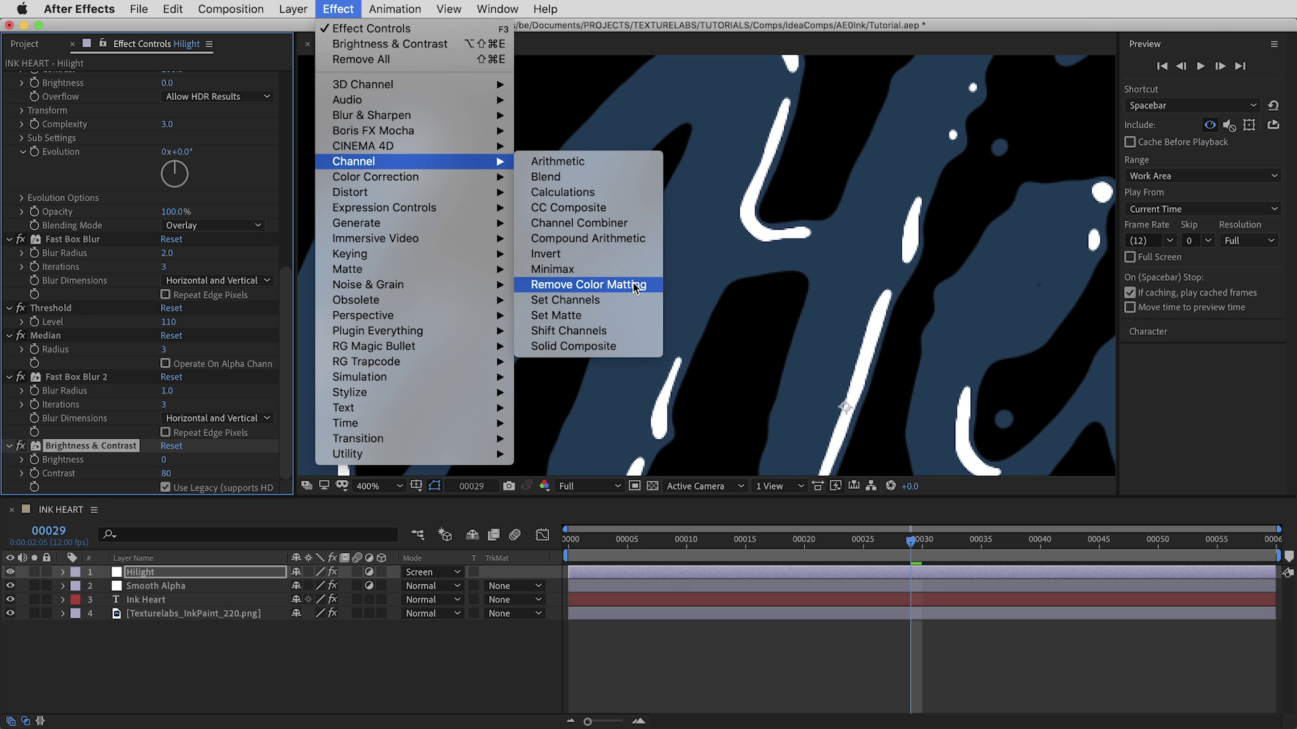
left_click(620, 319)
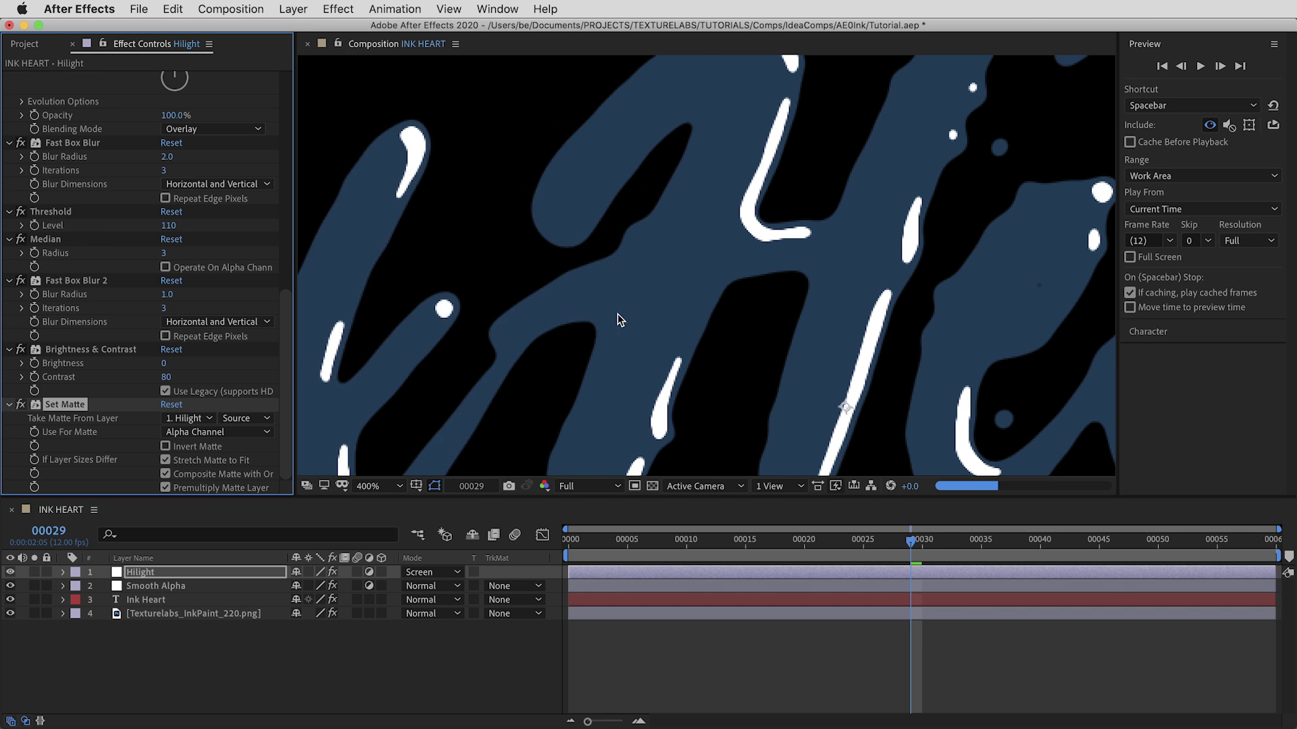
scroll(671, 360, "down", 2)
left_click_drag(737, 372, 724, 345)
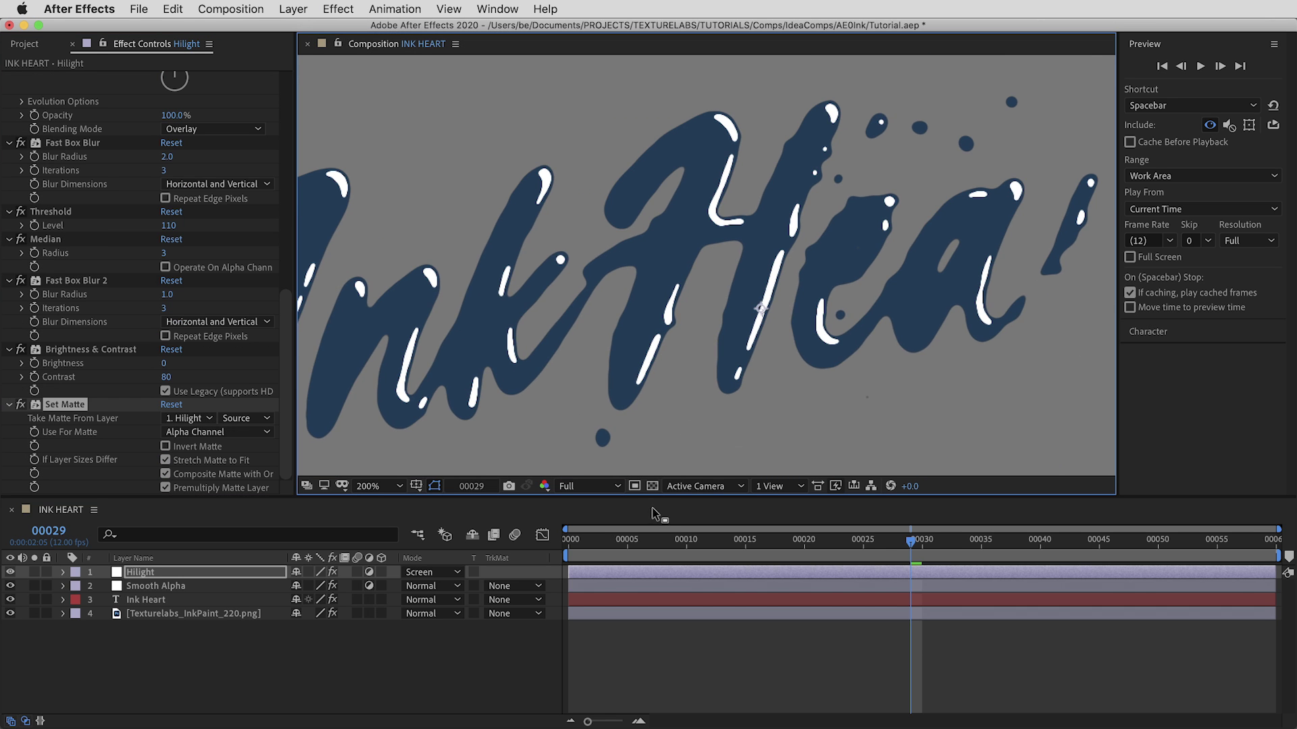
Step: Preview the lettering animation with its highlights from frame 6, with the whole composition fitted in the viewer
left_click(652, 486)
left_click(652, 485)
key("Home")
key("space")
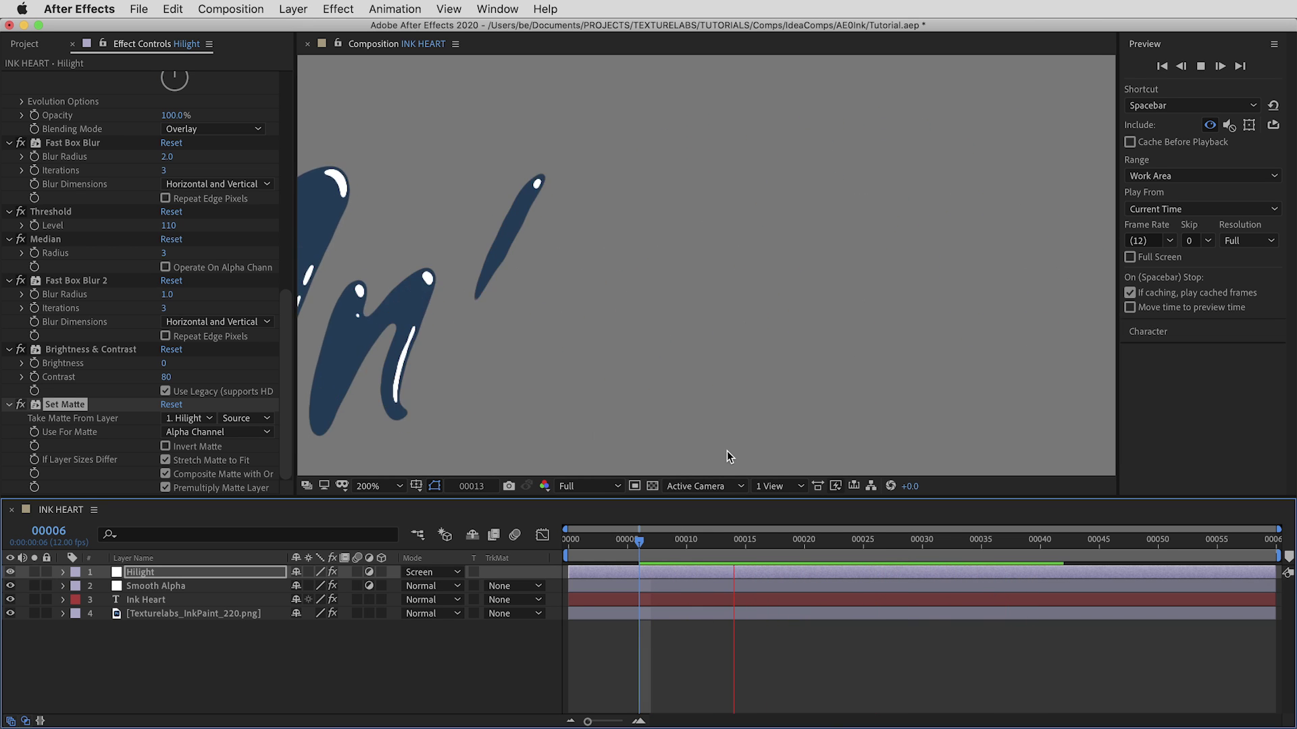
key("shift+slash")
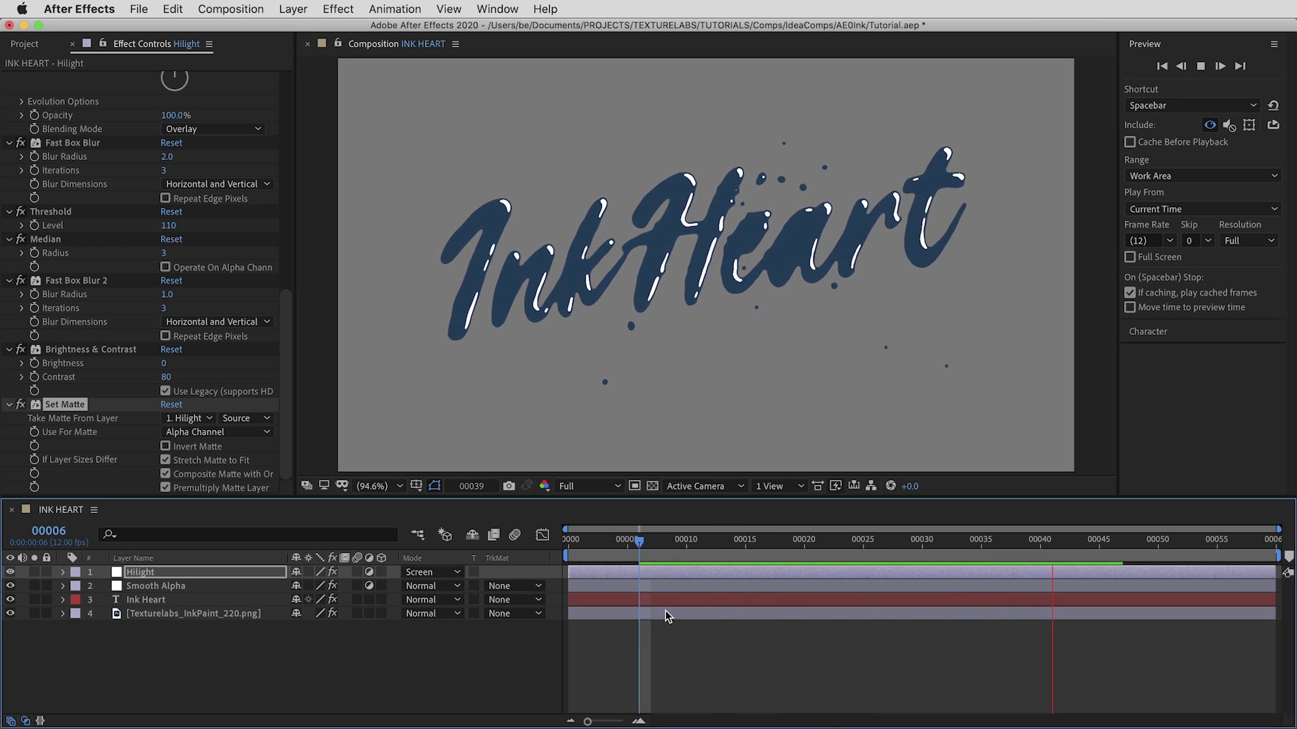
Step: Hide the Hilight and Smooth Alpha layers and go to frame 47, where the plain lettering is fully revealed
left_click(159, 585)
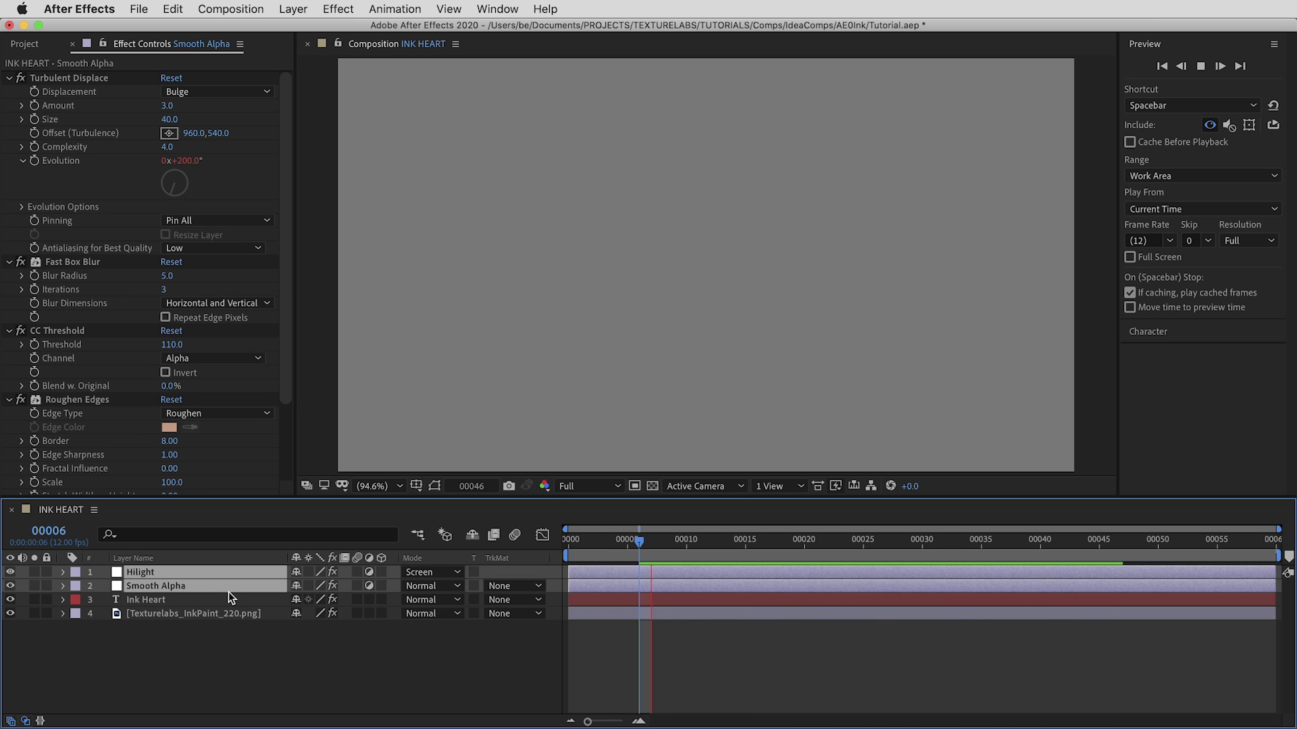
mouse_move(650, 542)
left_mouse_down()
mouse_move(994, 557)
mouse_move(724, 552)
mouse_move(934, 554)
left_mouse_up()
left_click_drag(10, 572, 10, 586)
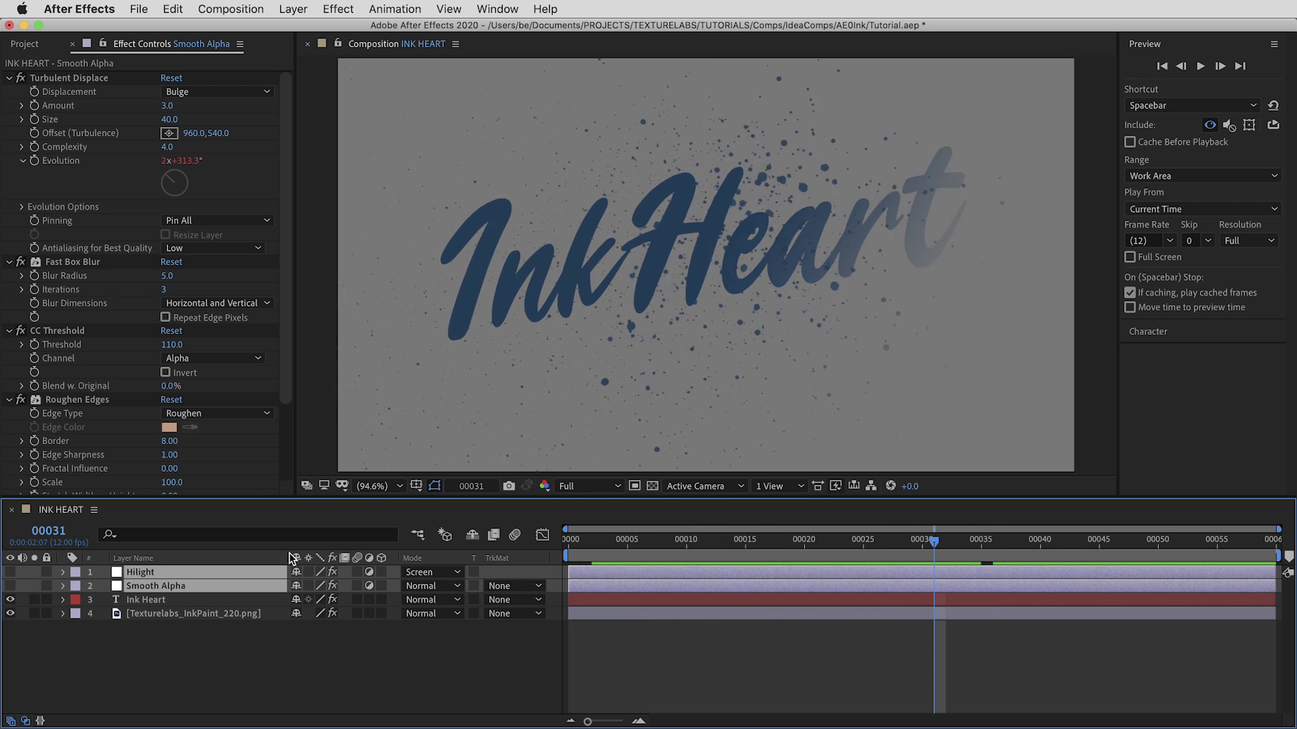
left_click_drag(641, 541, 1014, 556)
mouse_move(1106, 556)
left_mouse_down()
mouse_move(1185, 559)
mouse_move(1123, 558)
left_mouse_up()
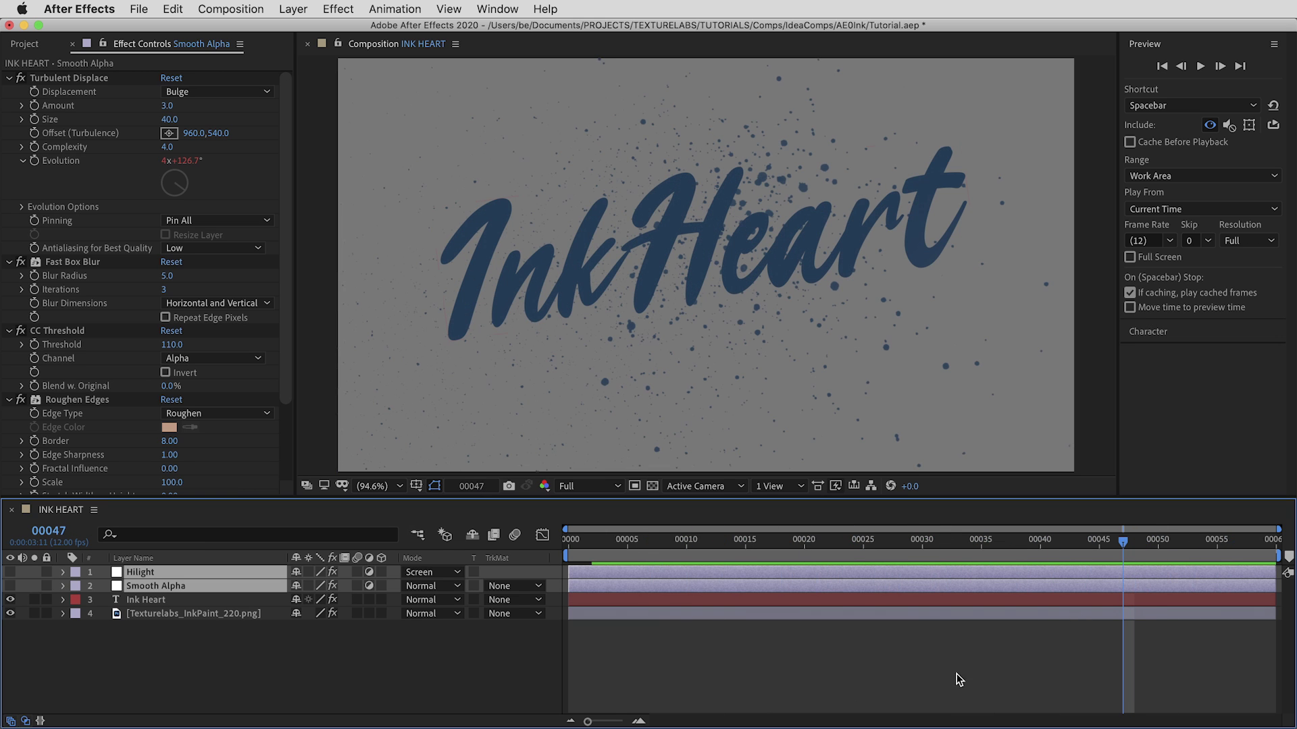
Step: Create a light gray solid directly above the Ink Heart text layer and name it FADE OUT
left_click(150, 601)
left_click(302, 8)
mouse_move(304, 20)
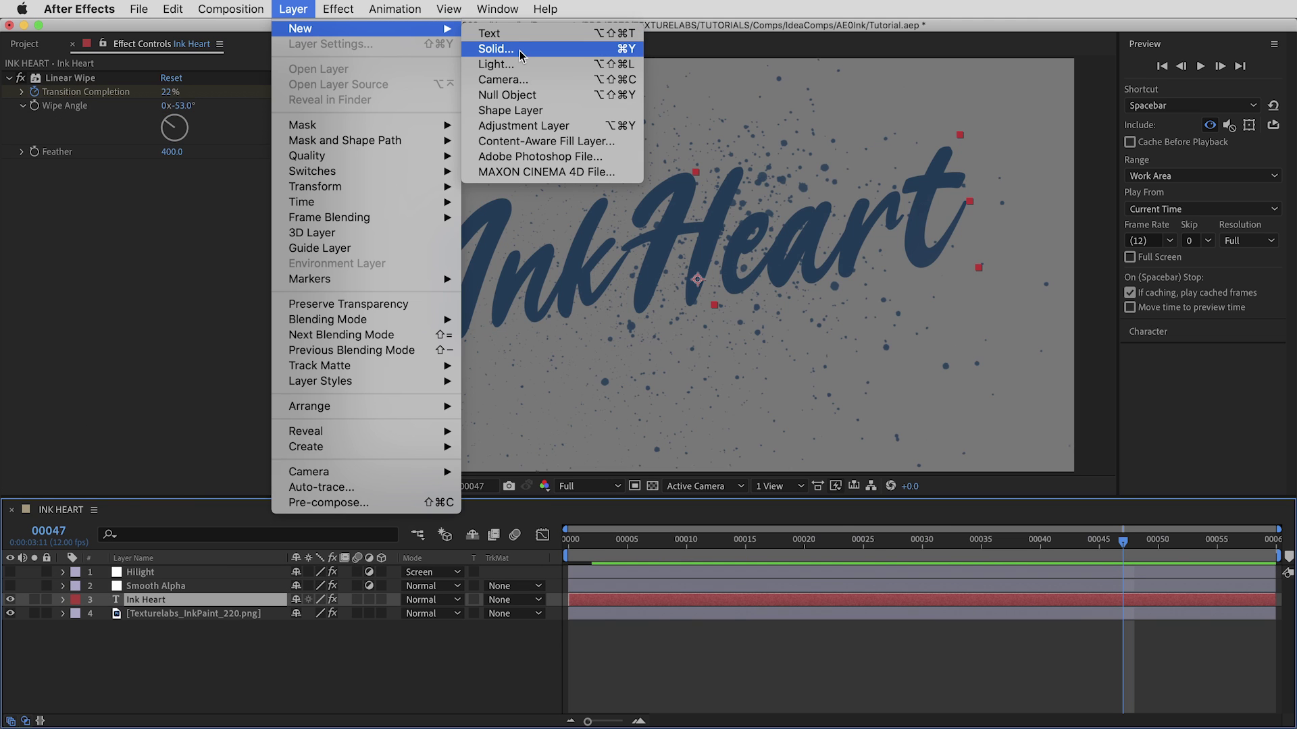
left_click(521, 53)
key("Return")
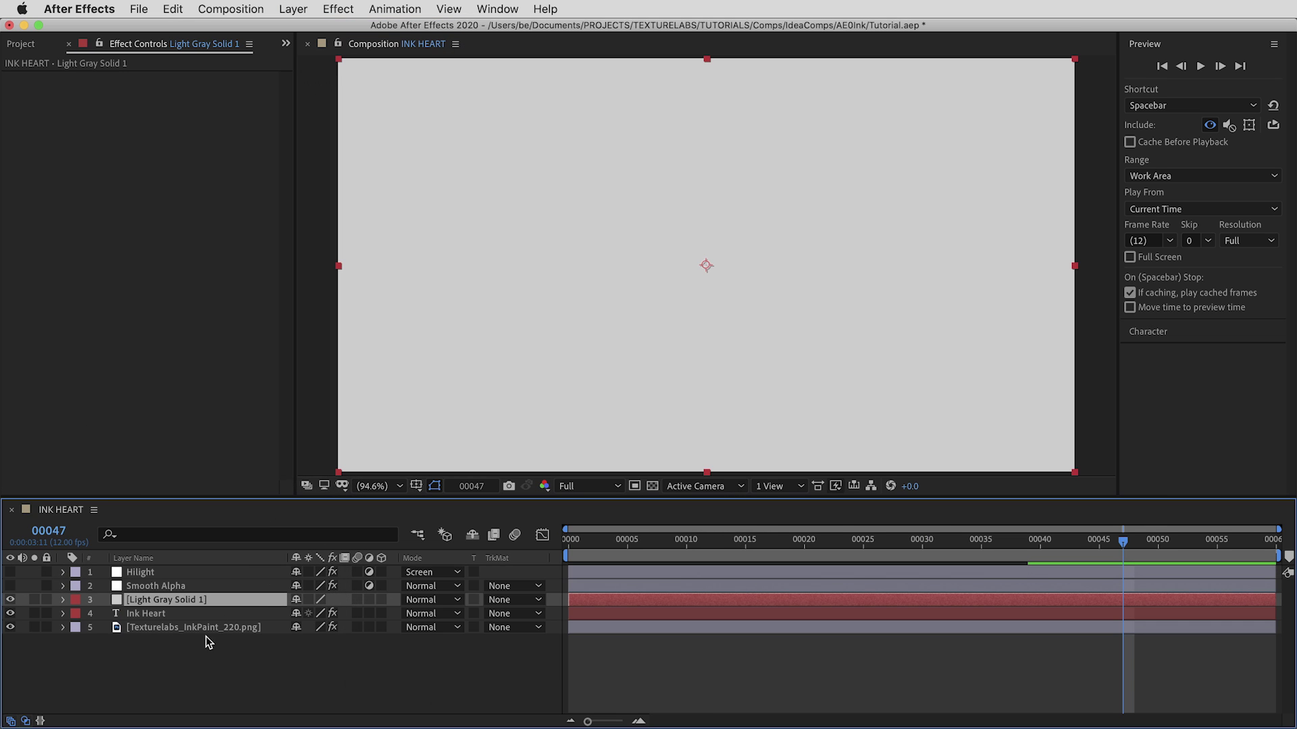
key("Return")
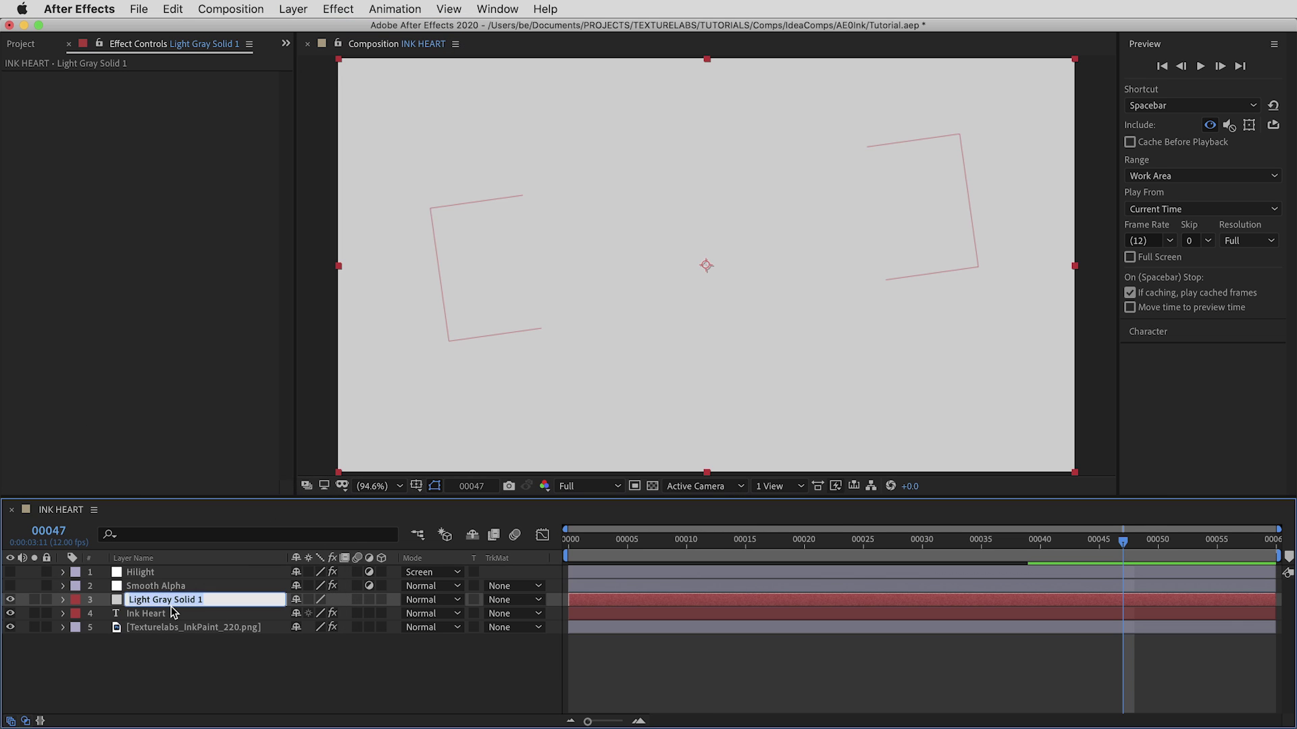
type("FADE OUT")
key("Return")
Step: Add a Fractal Noise effect to the FADE OUT layer and set its Contrast to 200
left_click(336, 9)
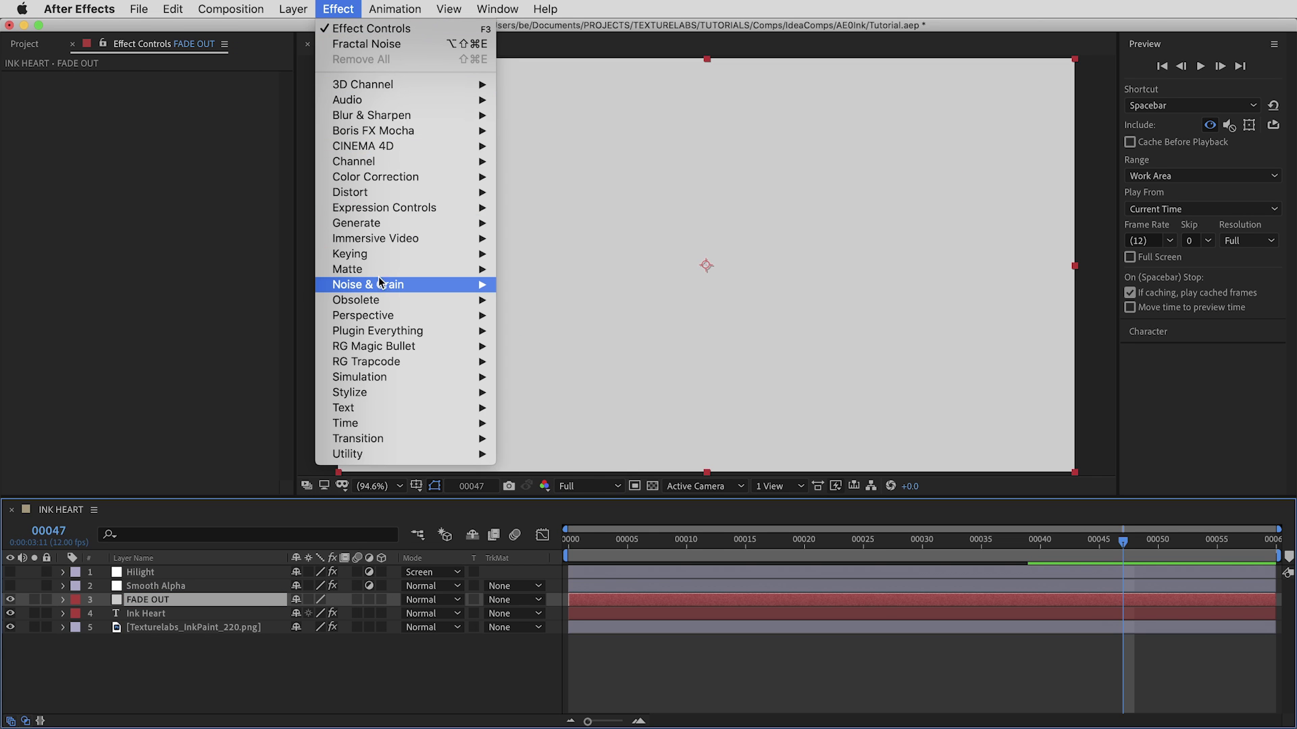
mouse_move(382, 284)
left_click(576, 316)
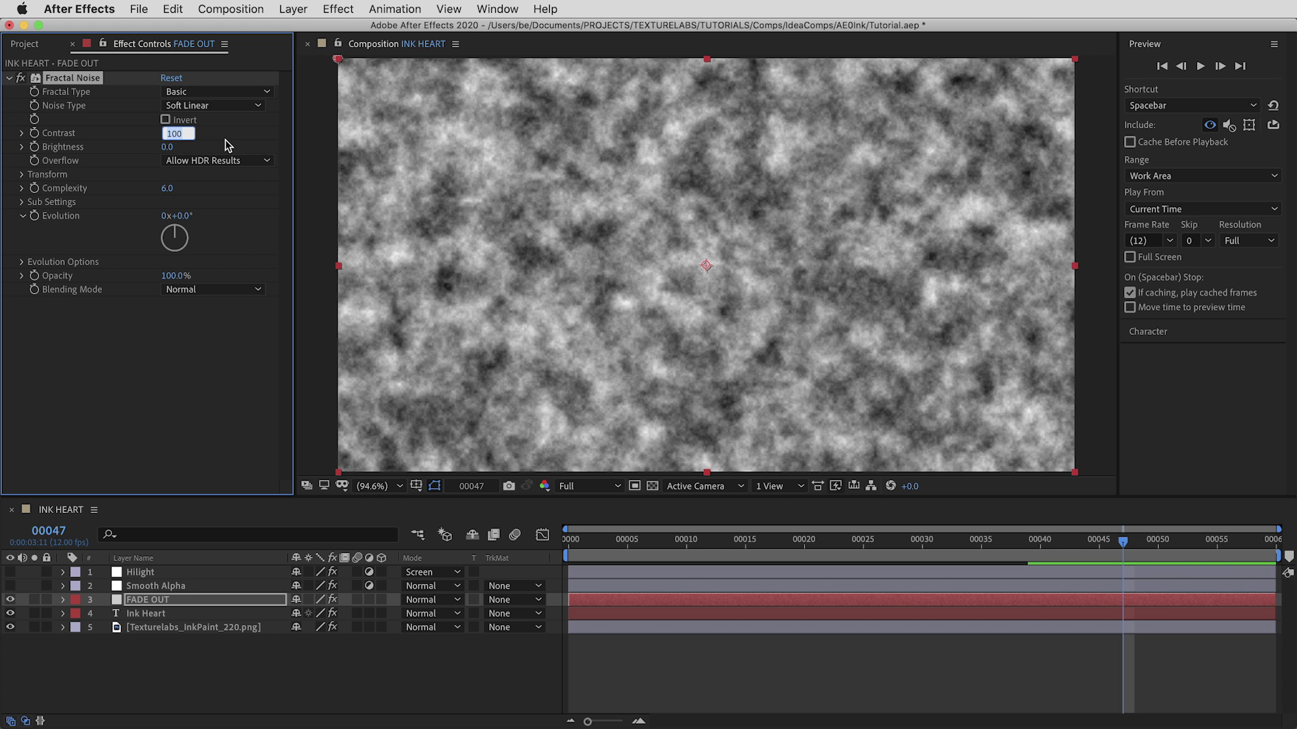
type("200")
key("Return")
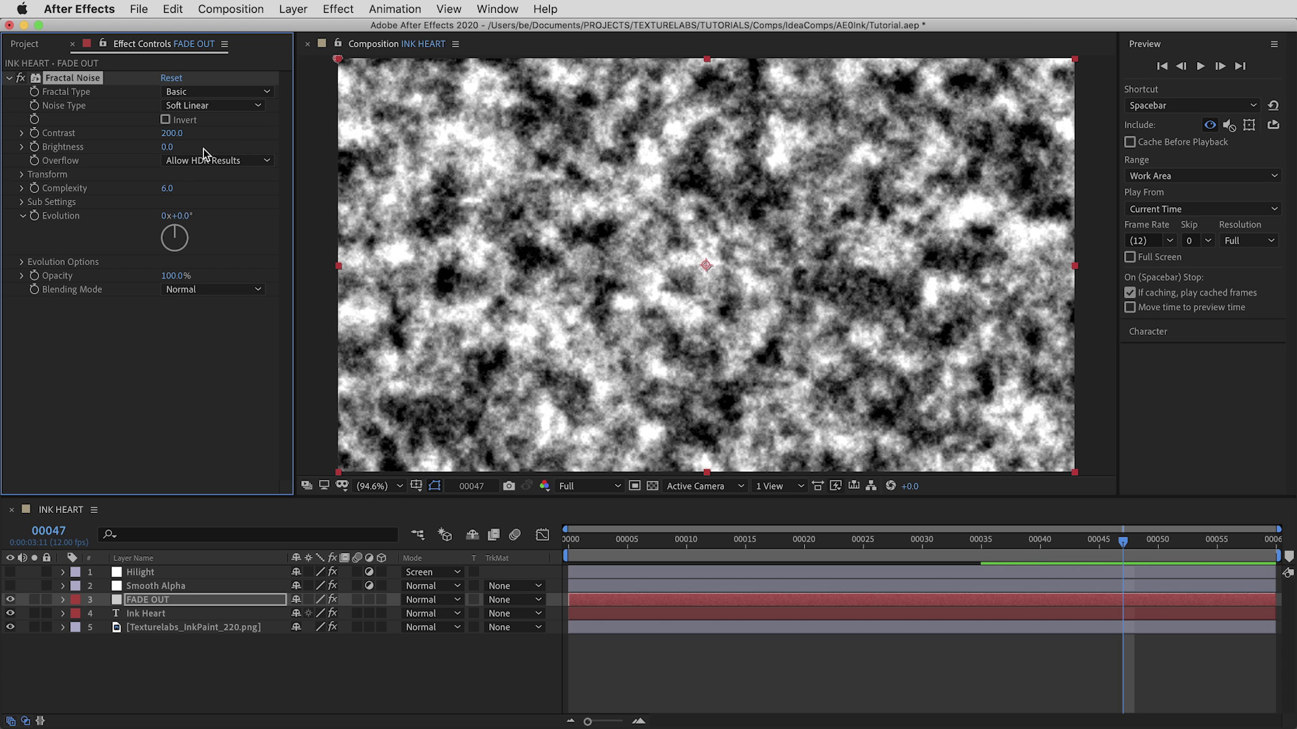
Step: Keyframe the Fractal Noise Brightness on FADE OUT from 130 at frame 38 to -115 at frame 59
left_click_drag(169, 150, 259, 155)
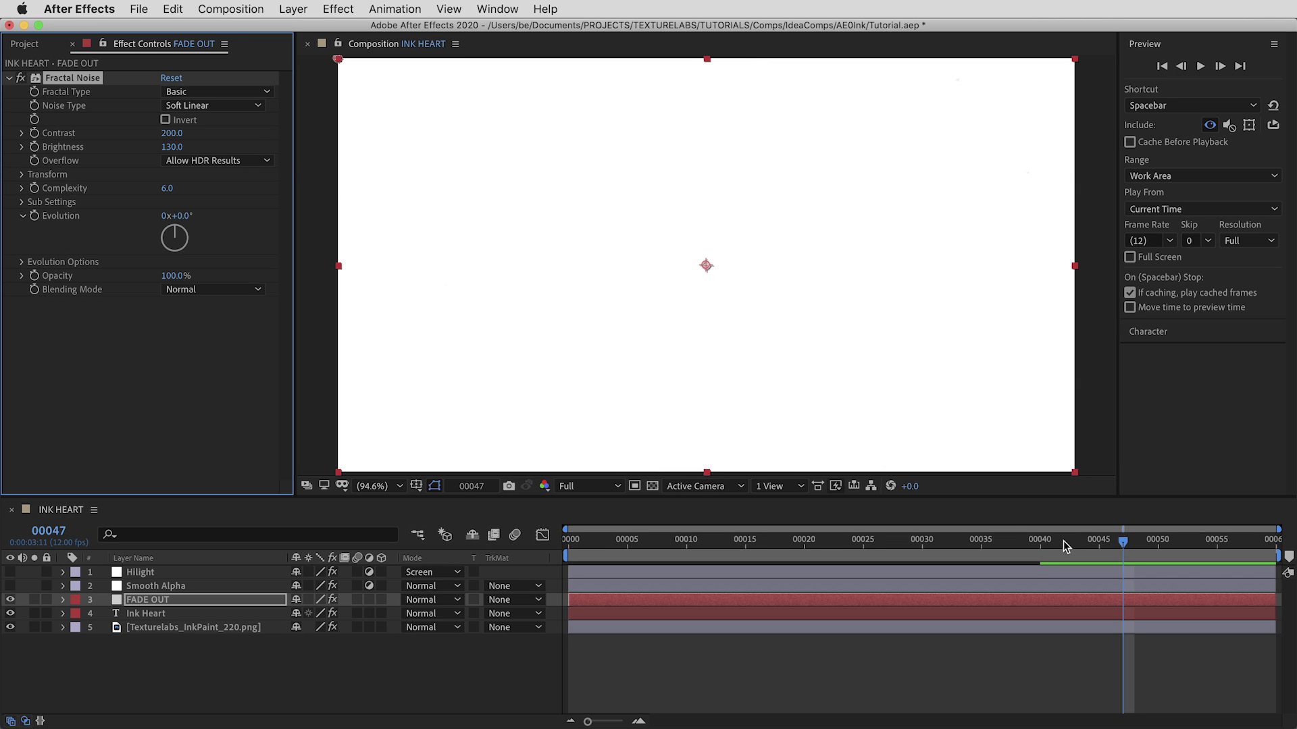
left_click_drag(1063, 541, 1018, 540)
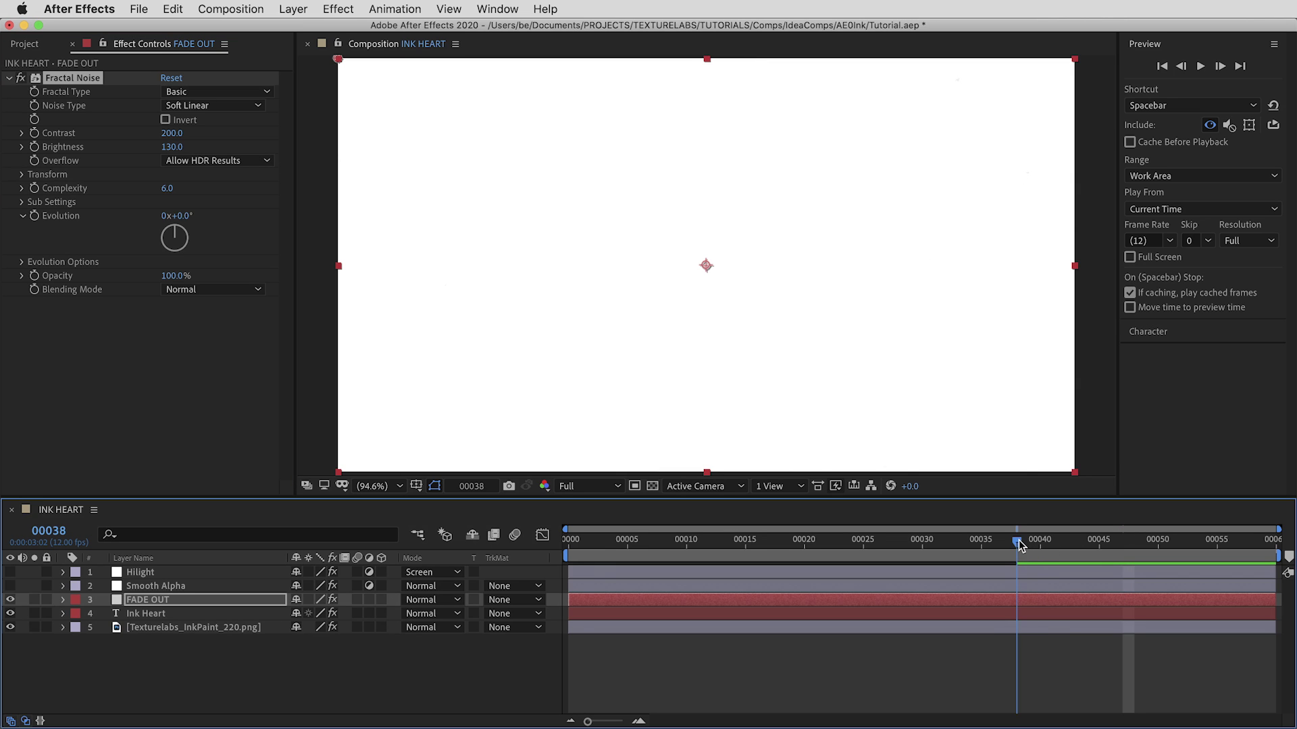
left_click(38, 151)
left_click_drag(1132, 545, 1279, 555)
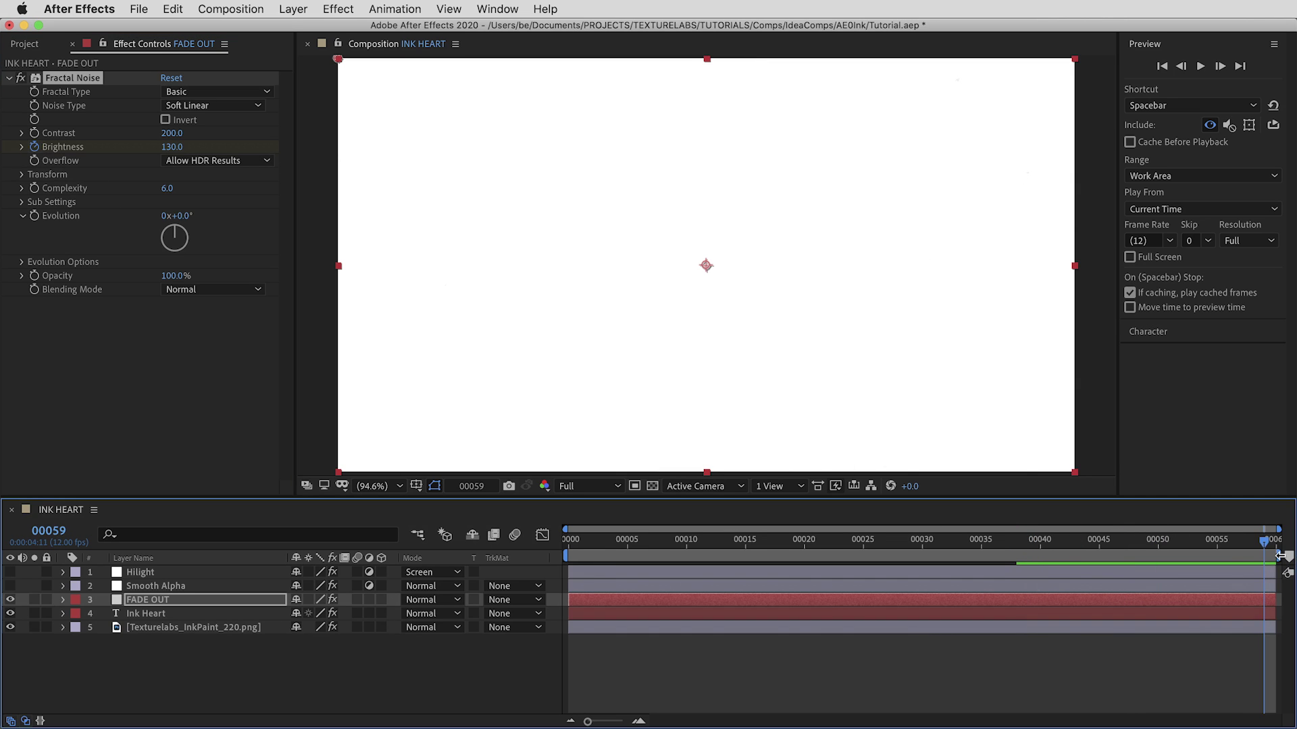
left_click_drag(175, 152, 2, 177)
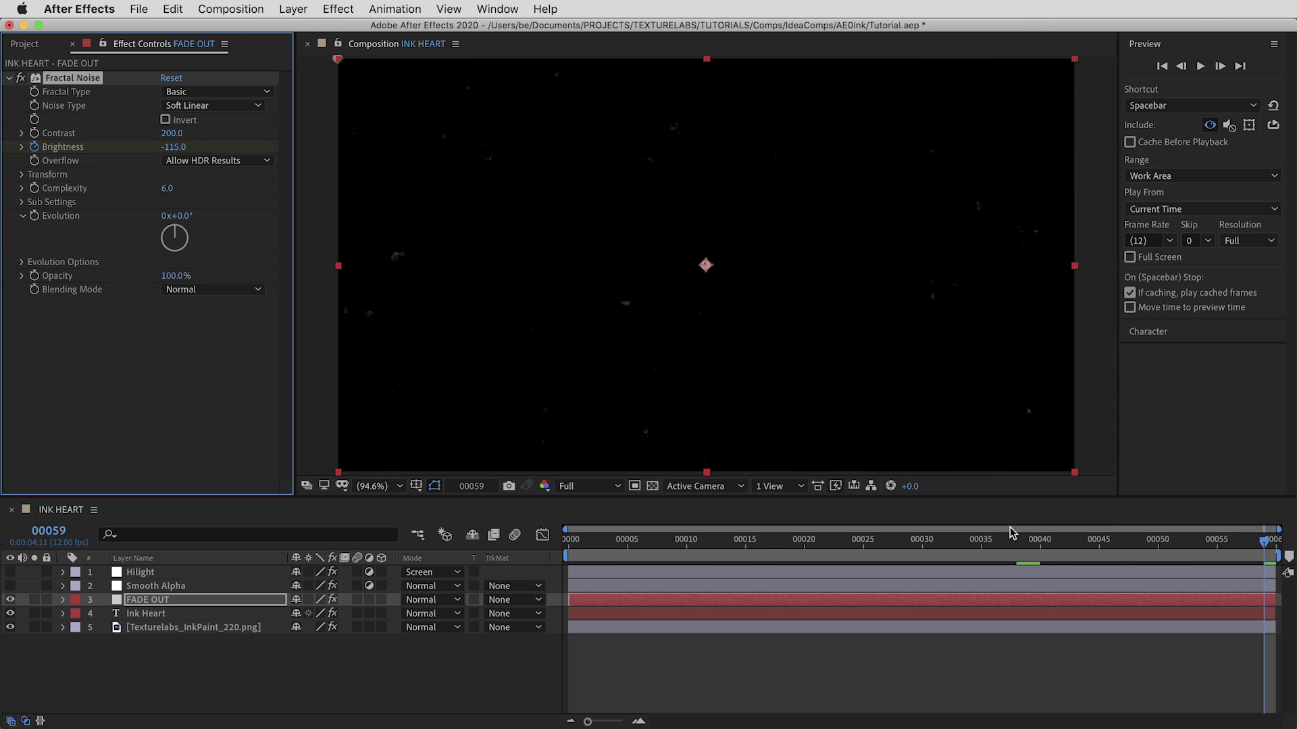
Step: Go to frame 51 in the middle of the fade and set the FADE OUT layer's blending mode to Stencil Luma
left_click_drag(1010, 527, 1164, 562)
left_click(439, 600)
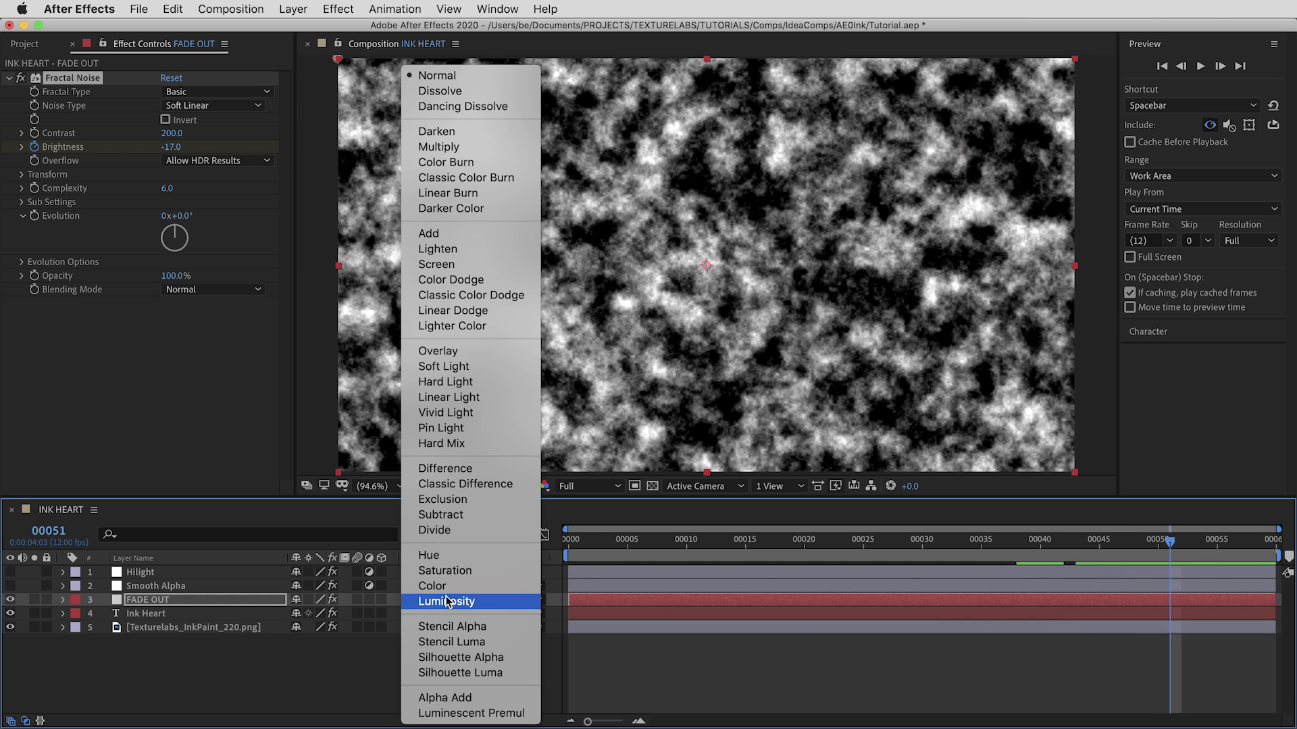
left_click(463, 643)
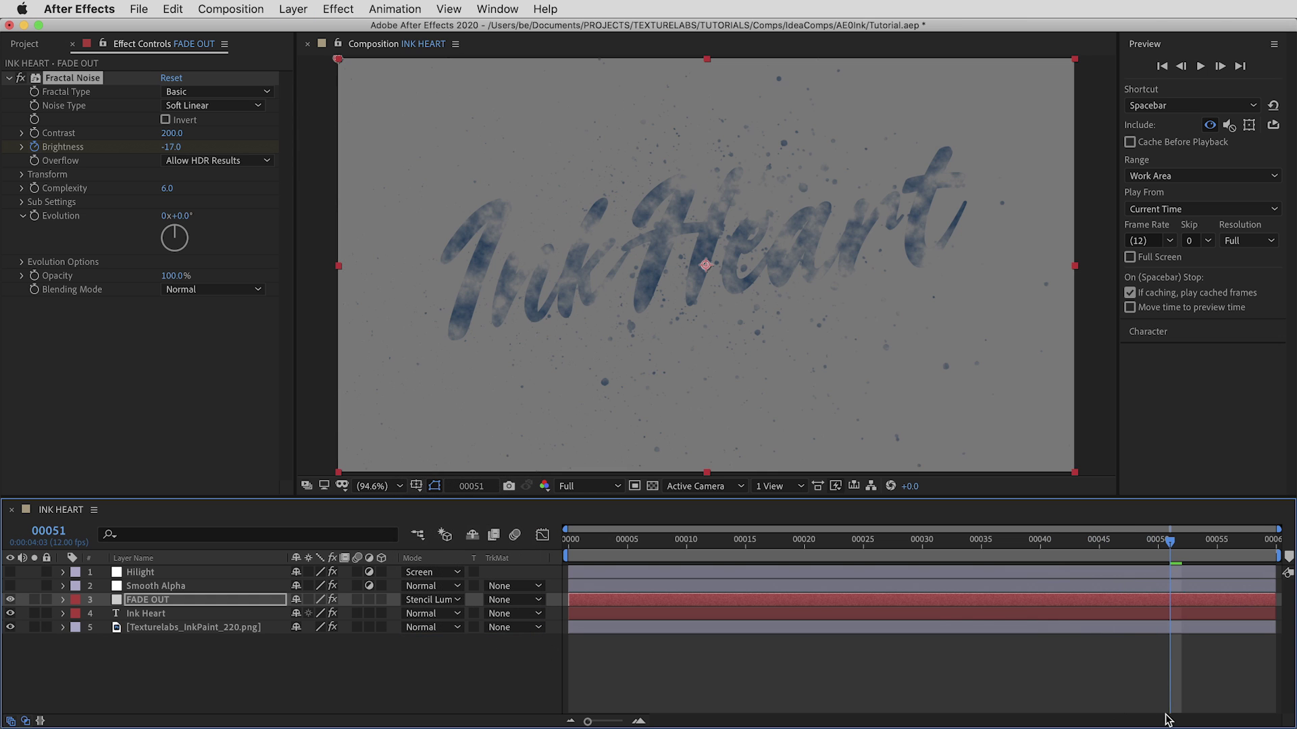
Step: Show the Hilight and Smooth Alpha layers again and preview the ink fade-out from frame 43
mouse_move(1070, 540)
left_mouse_down()
mouse_move(1230, 543)
mouse_move(1076, 555)
left_mouse_up()
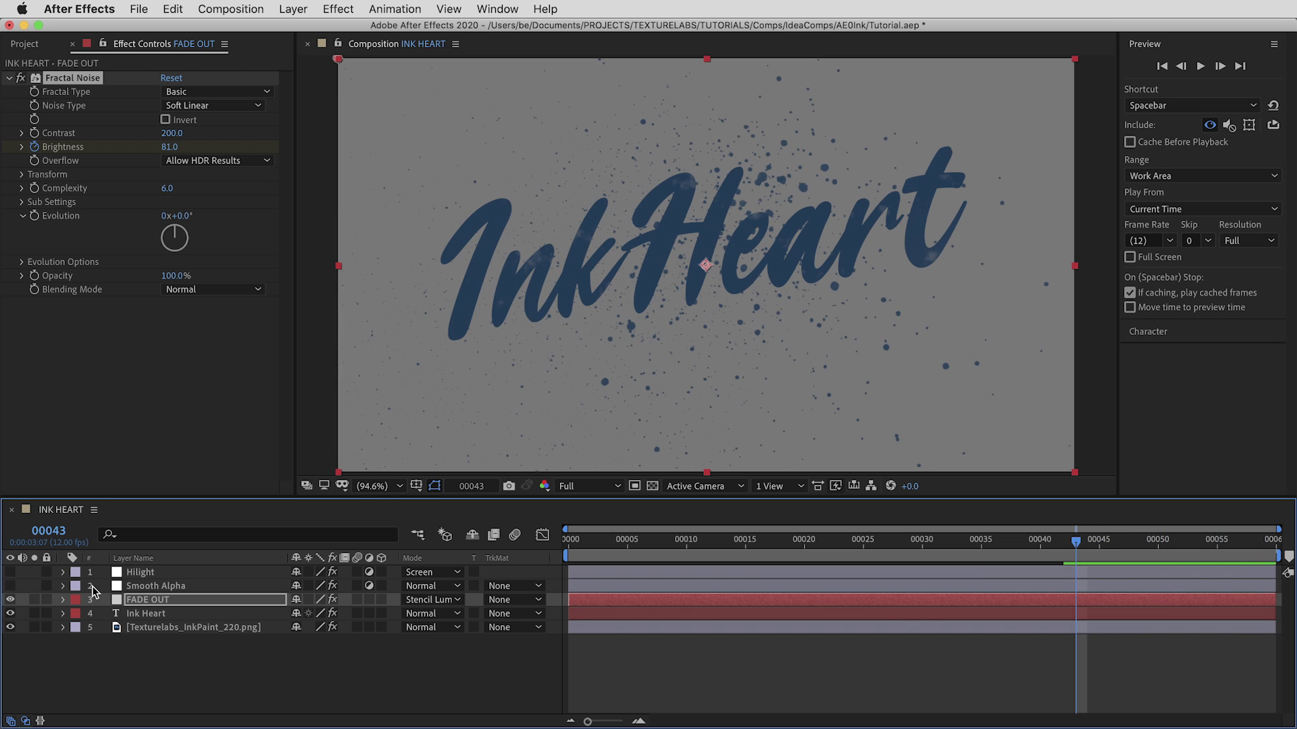
key("space")
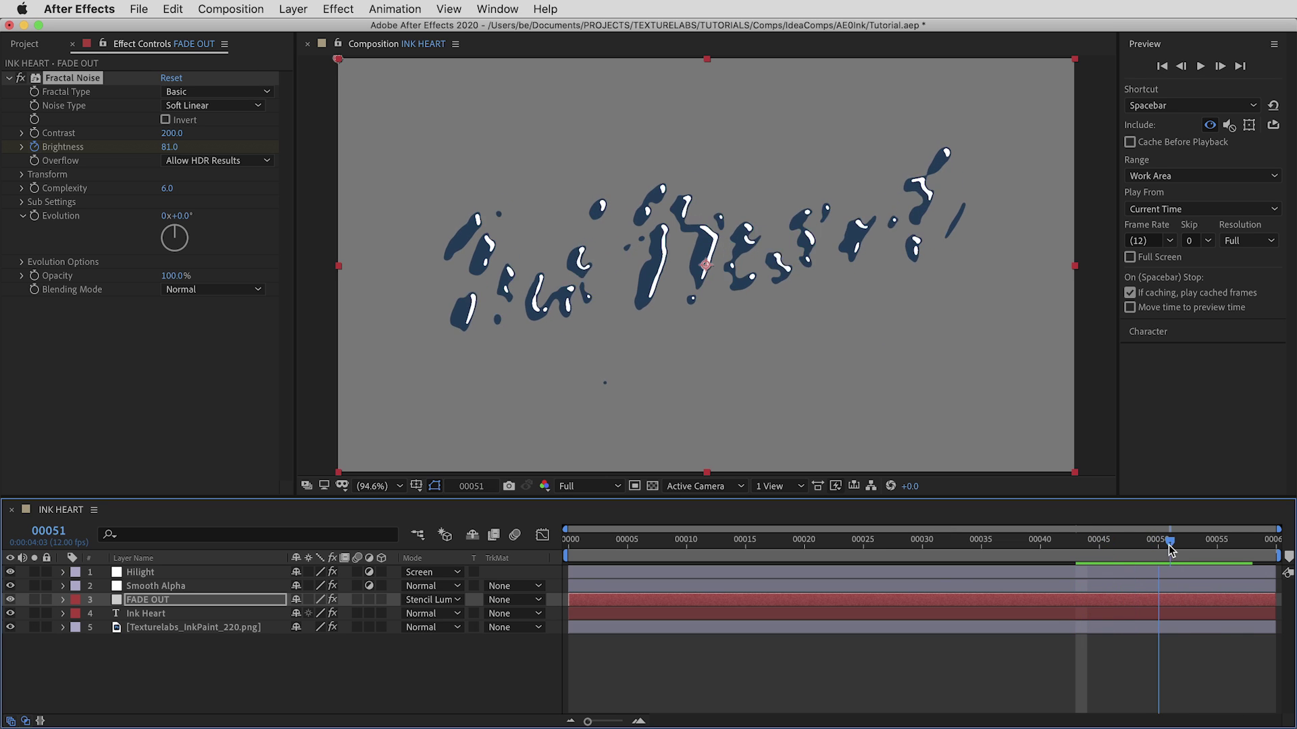
key("space")
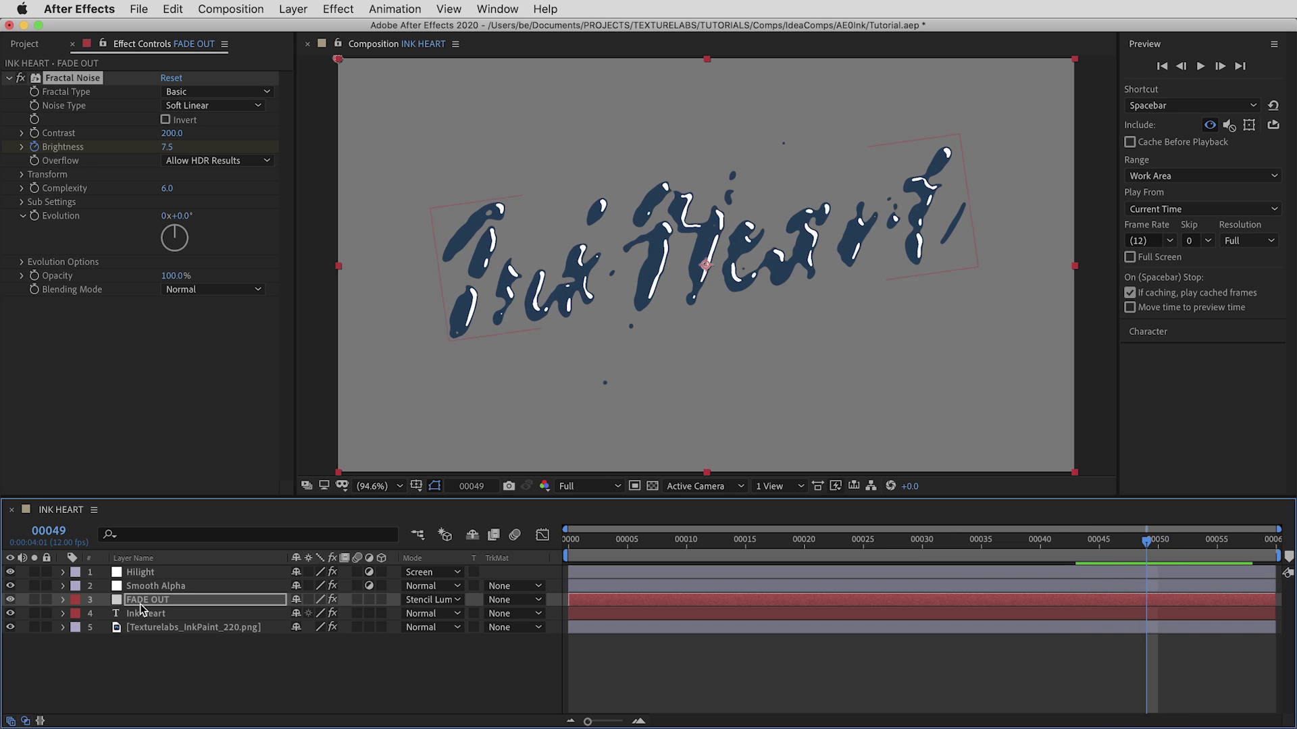
Step: Keyframe the Fast Box Blur radius on the Smooth Alpha layer from 5 at frame 43 to 20 at frame 51
left_click(151, 587)
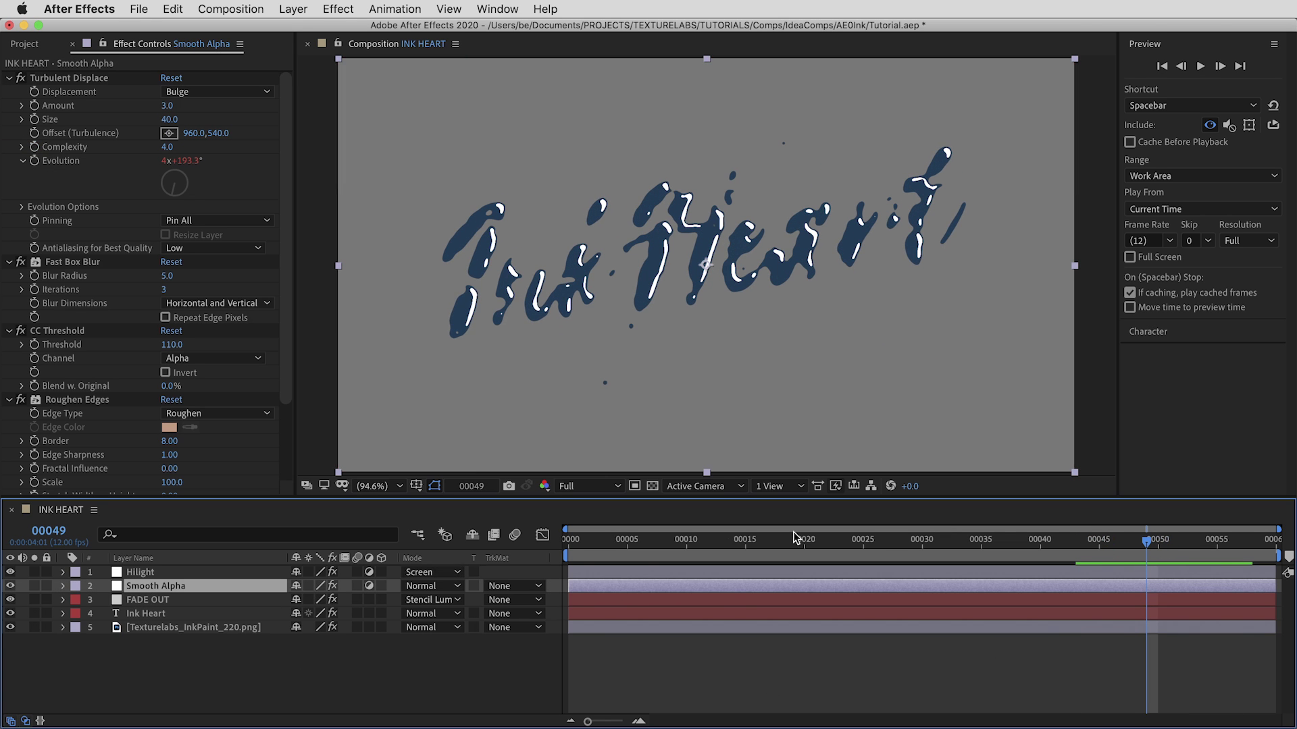
left_click(1075, 539)
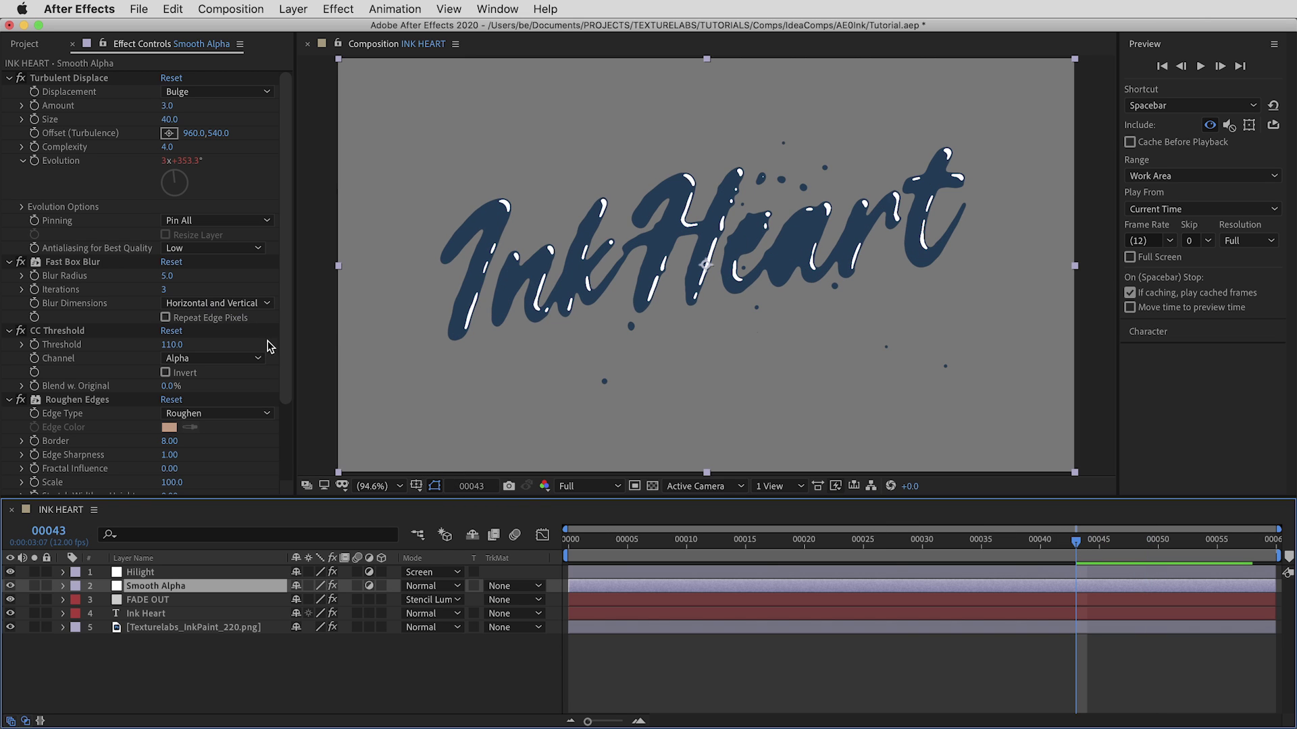
mouse_move(166, 277)
left_mouse_down()
mouse_move(192, 281)
mouse_move(179, 286)
left_mouse_up()
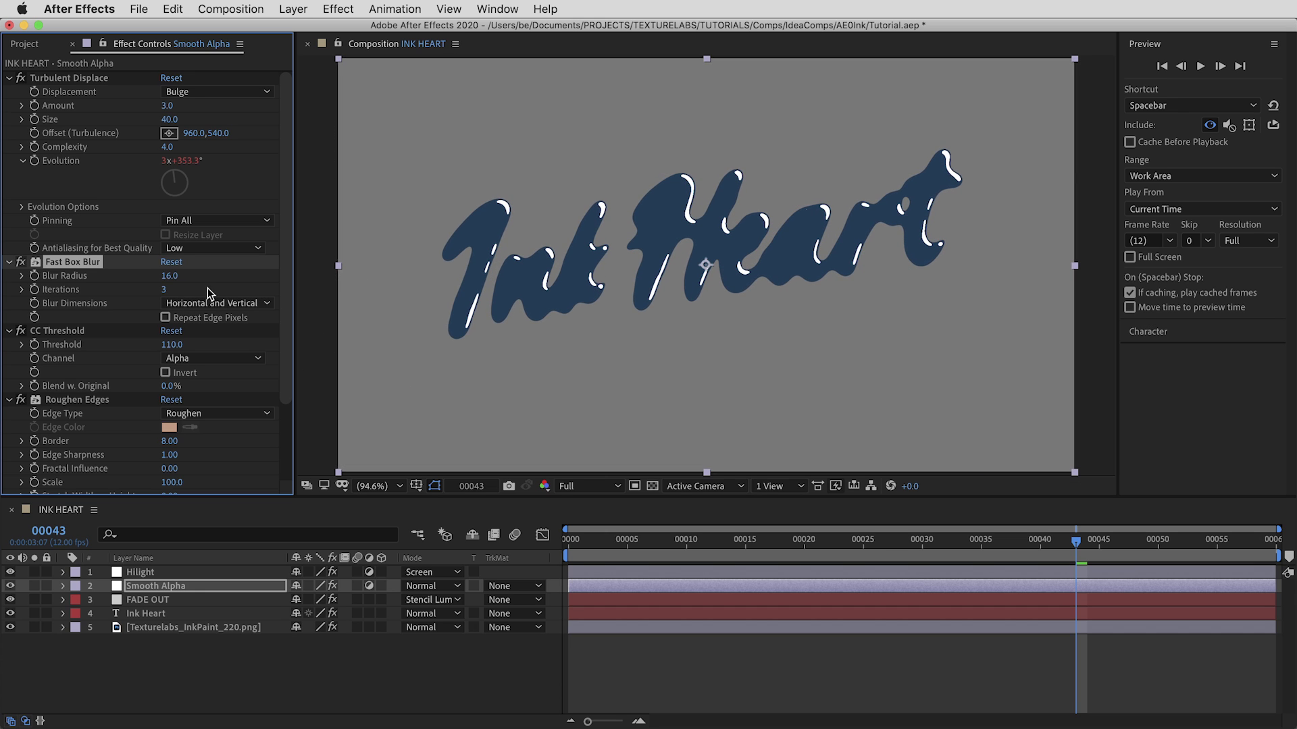
key("Return")
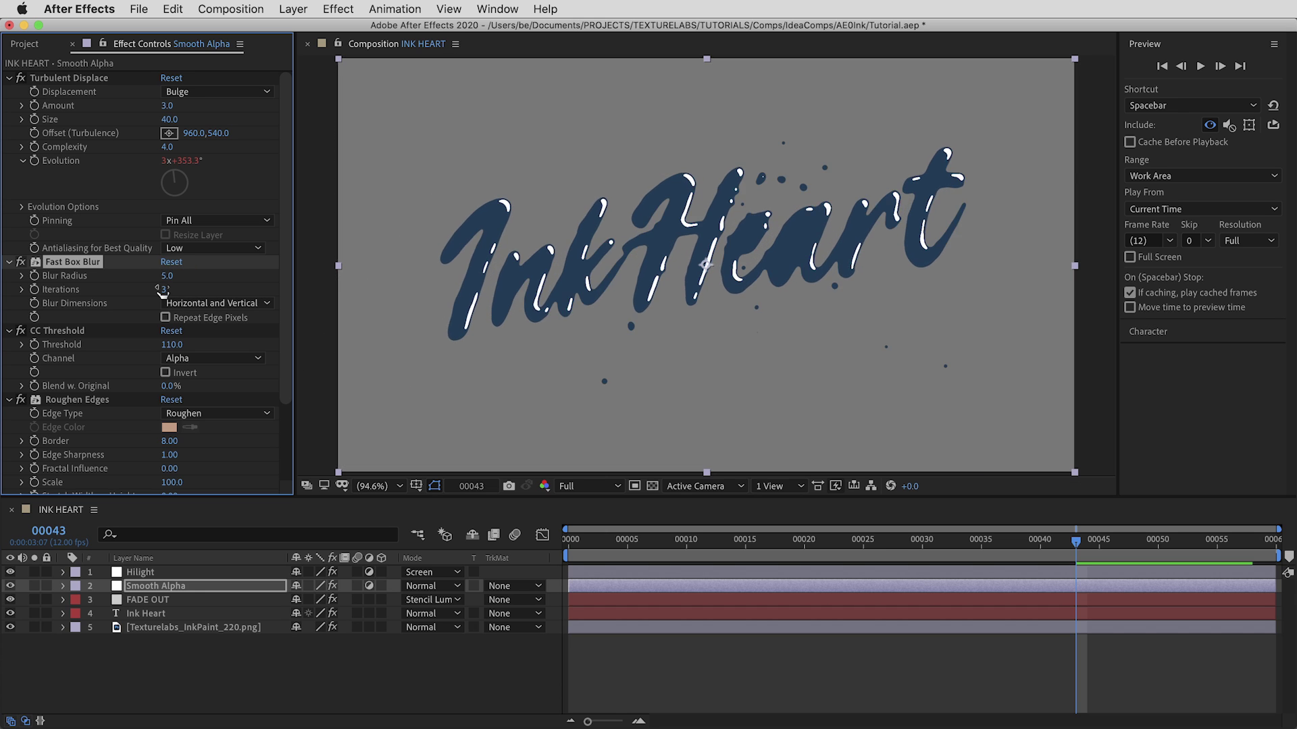
key("u")
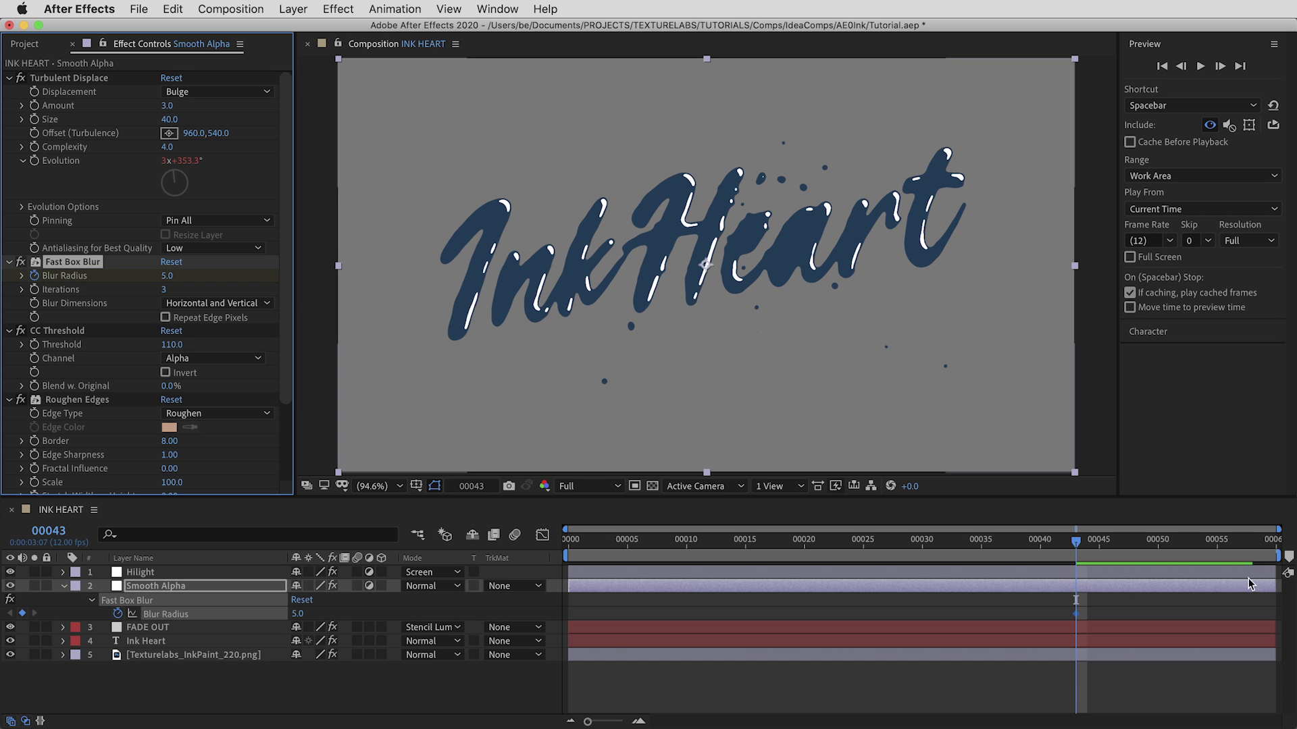
left_click_drag(1121, 545, 1175, 548)
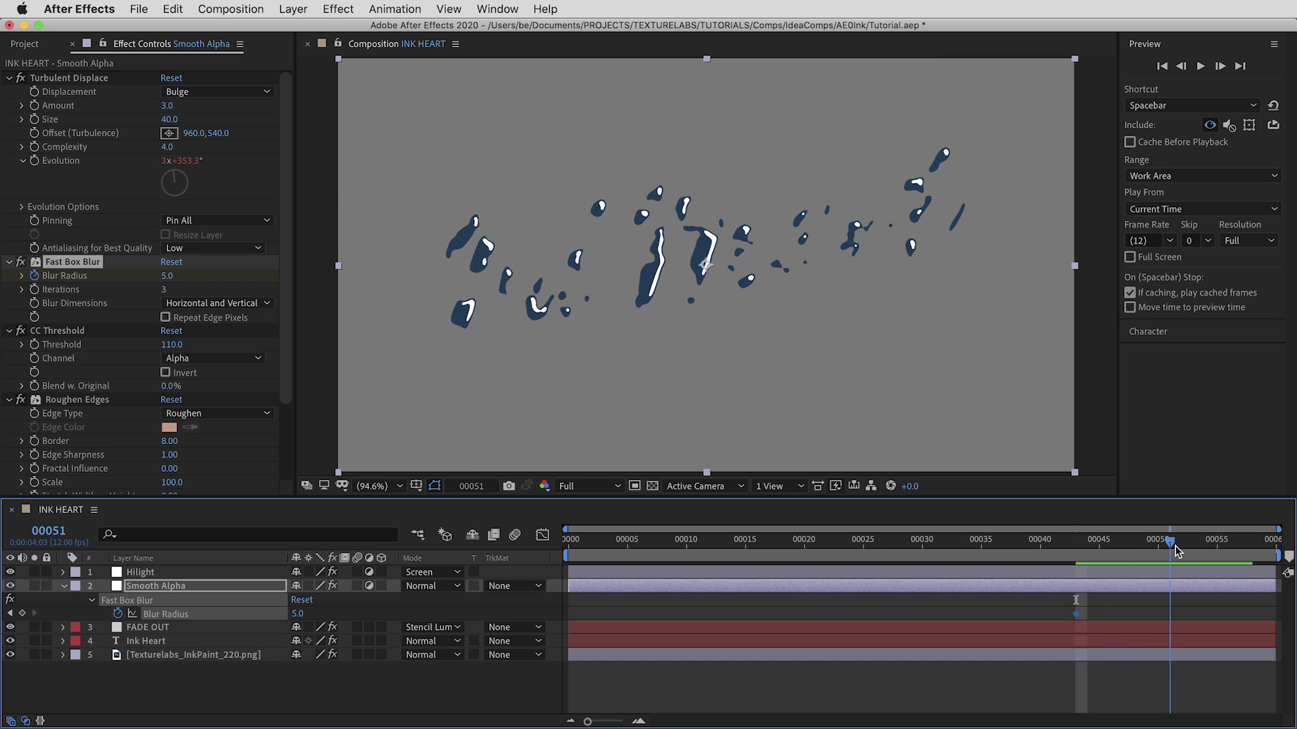
left_click(166, 277)
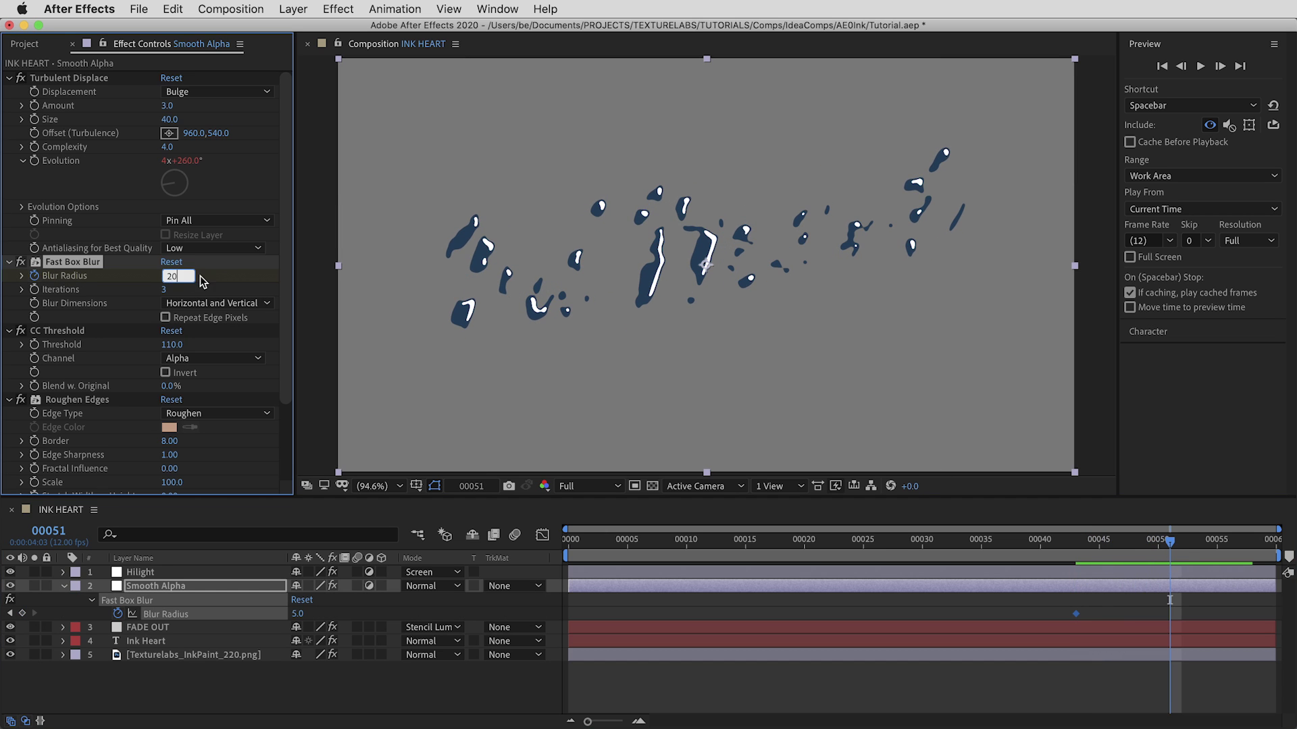
Step: Apply Easy Ease to the Blur Radius keyframe at frame 43 and preview the fade-out from frame 40
right_click(1075, 614)
mouse_move(1148, 713)
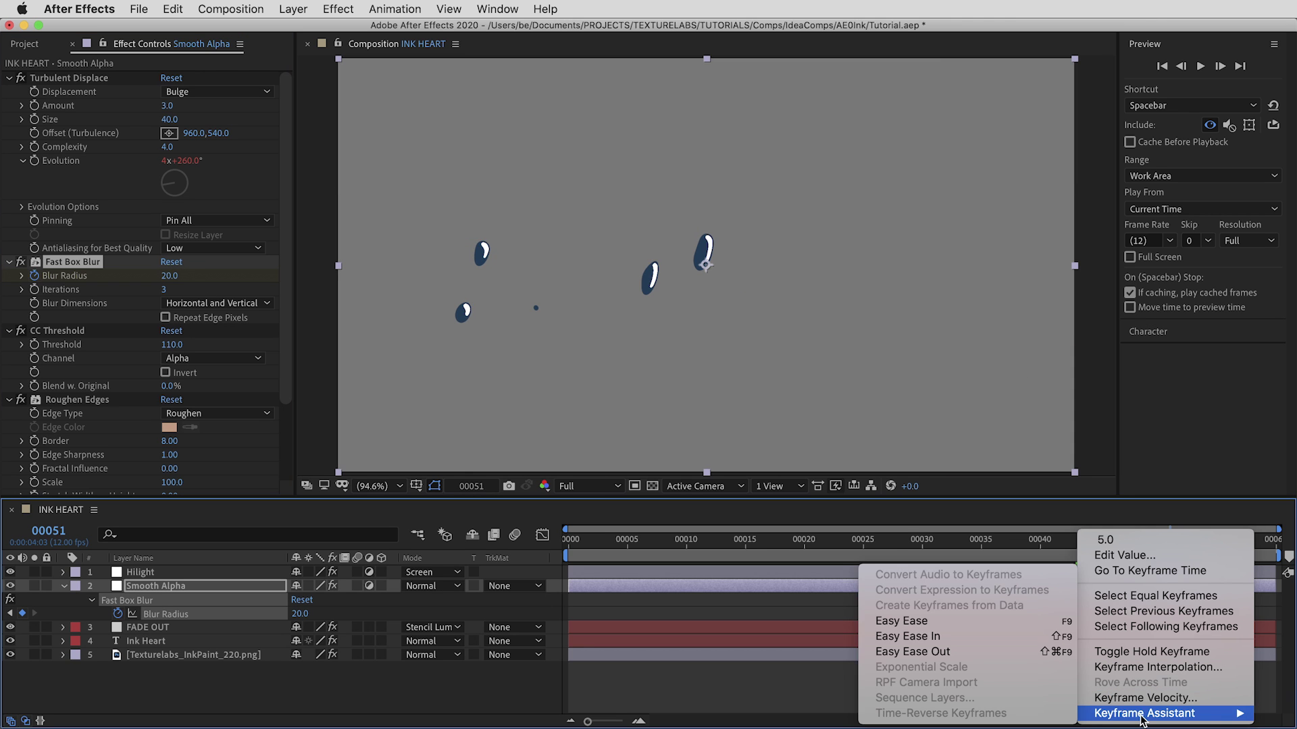
left_click(980, 622)
left_click(1042, 542)
key("space")
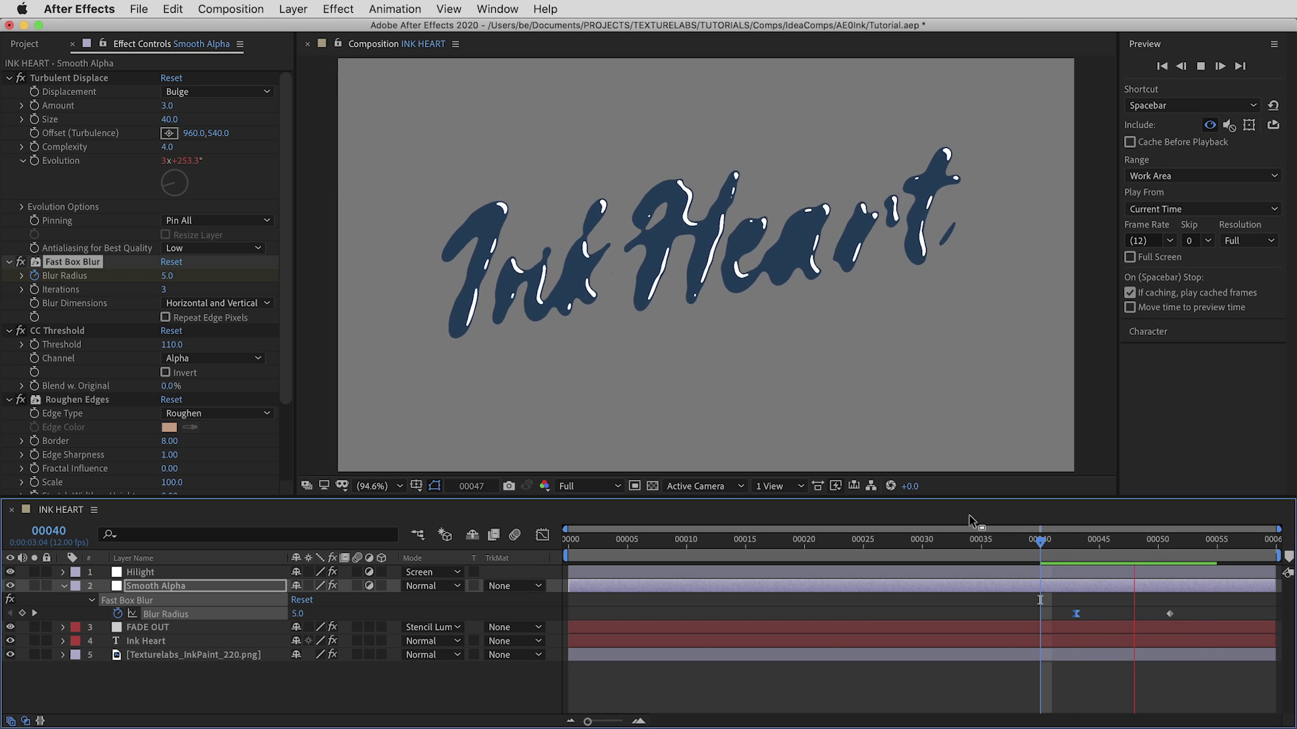
Step: Preview the whole Ink Heart animation from the first frame and inspect the lettering up close
key("space")
key("Home")
key("space")
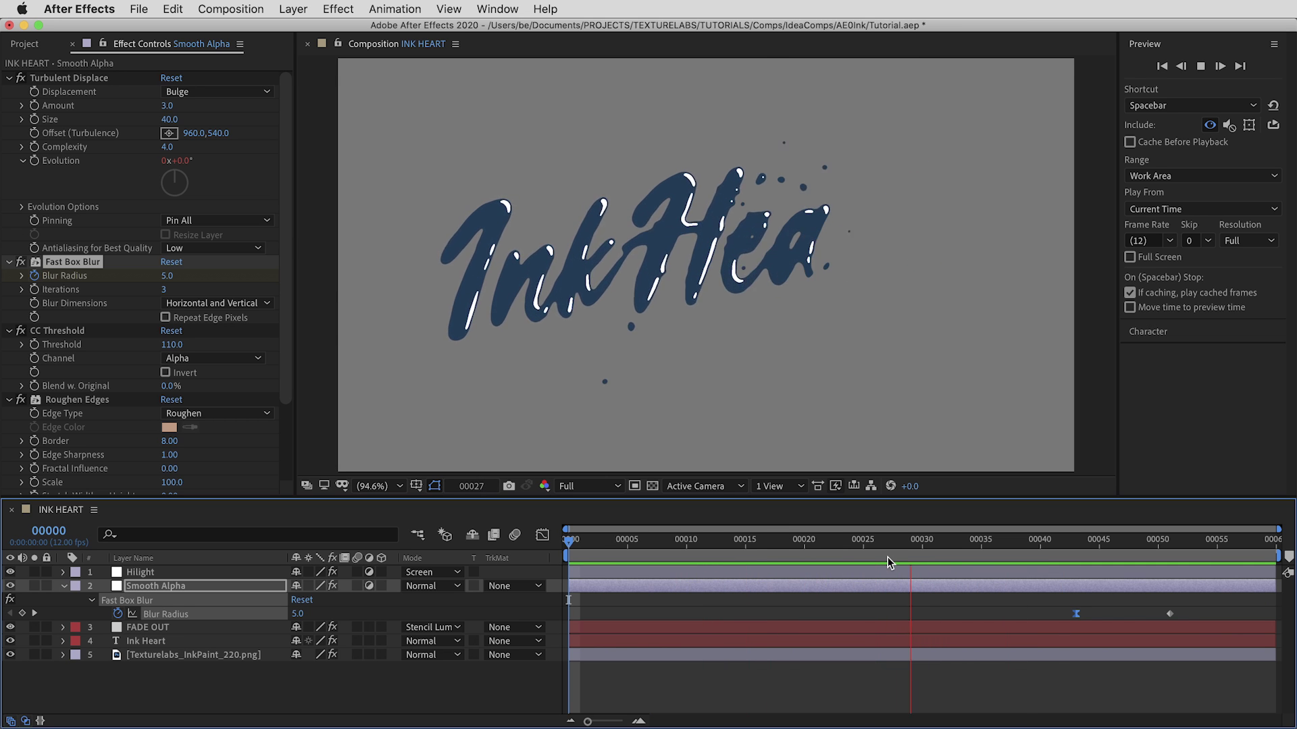
key("period")
key("period")
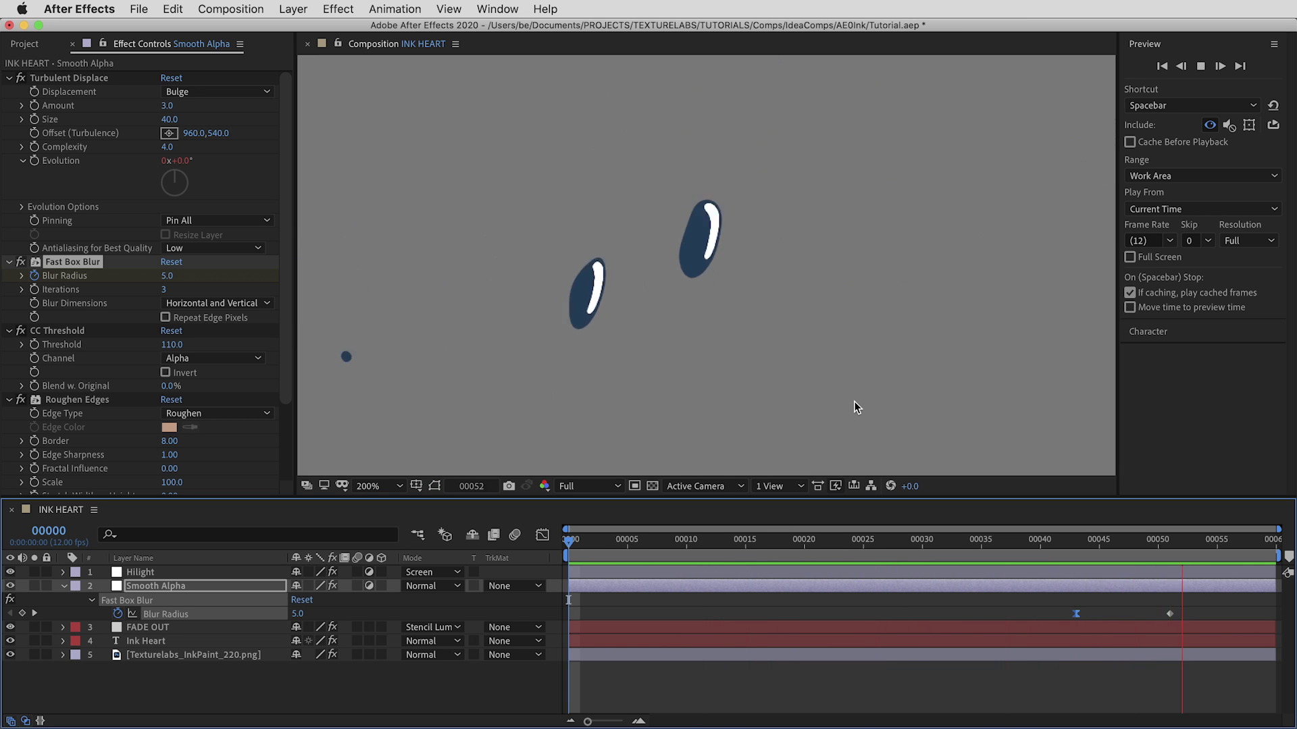
Step: At frame 27, add Texturelabs_Grunge_246.png as the top layer of the INK HEART comp and scale it to 30%
left_click_drag(620, 545, 890, 550)
left_click(24, 44)
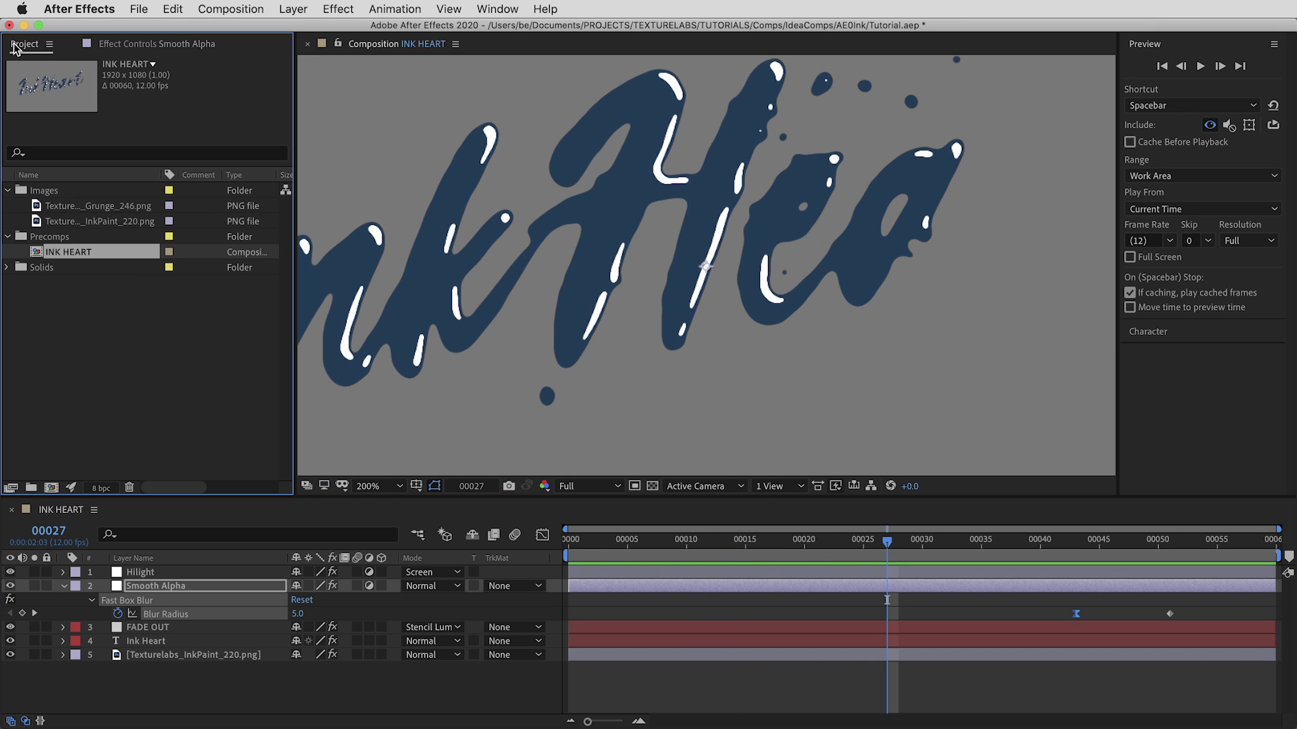
left_click_drag(119, 211, 240, 574)
key("comma")
key("s")
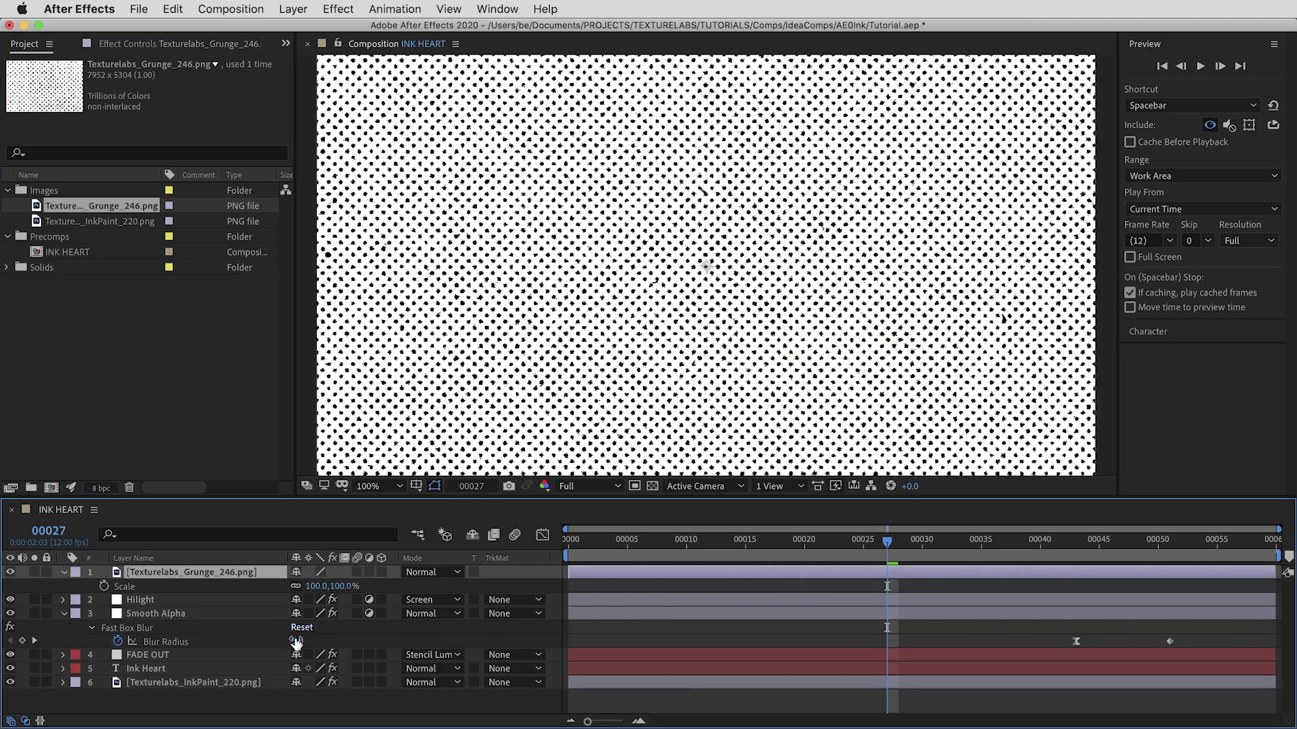
left_click_drag(317, 586, 267, 594)
Step: Set the Hilight layer's track matte to Luma Matte using the Grunge_246 texture, and check the textured highlights
left_click(282, 600)
left_click(513, 599)
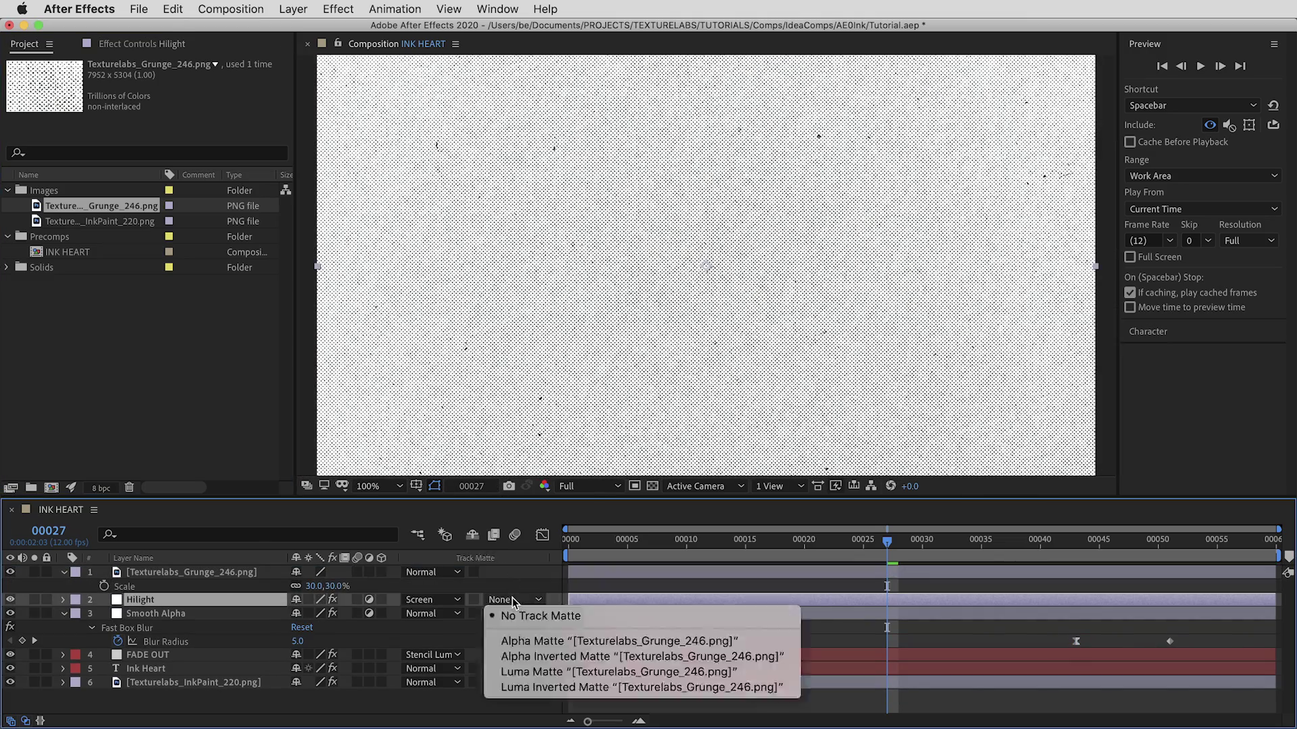
left_click(540, 673)
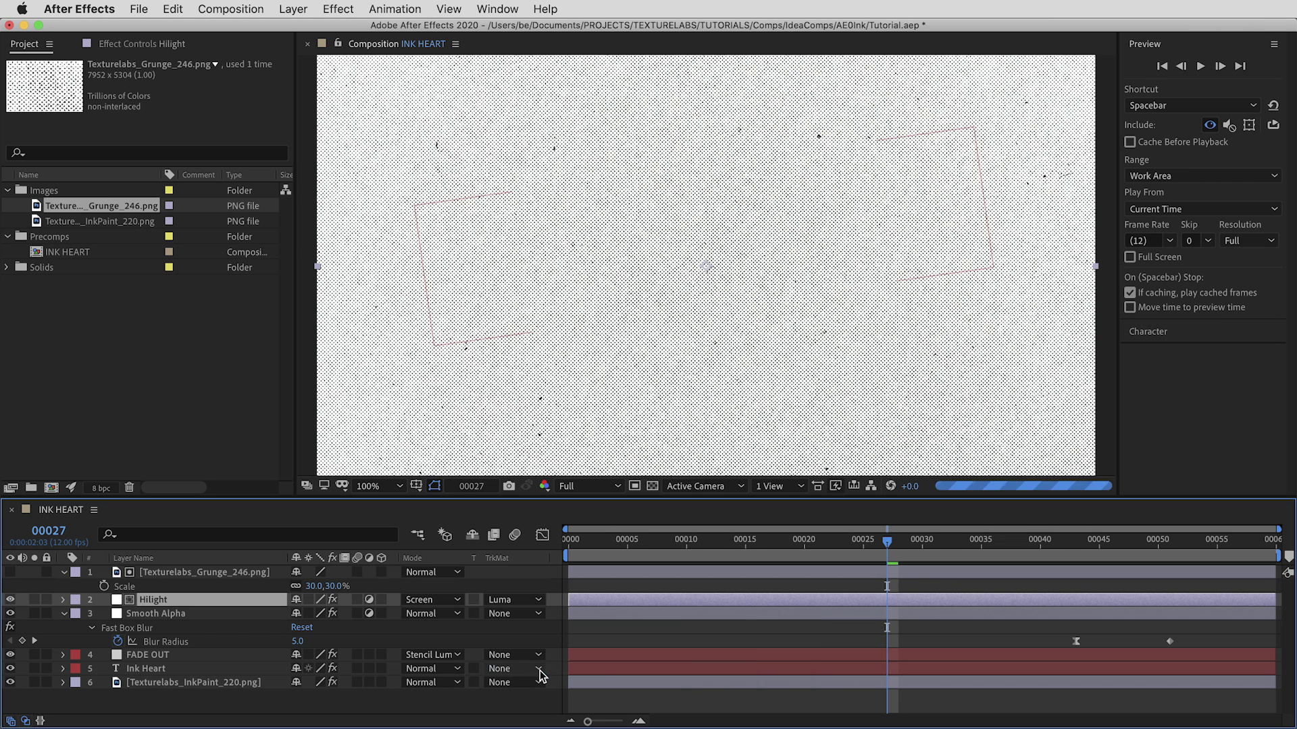
scroll(625, 339, "up", 1)
left_click_drag(626, 339, 761, 375)
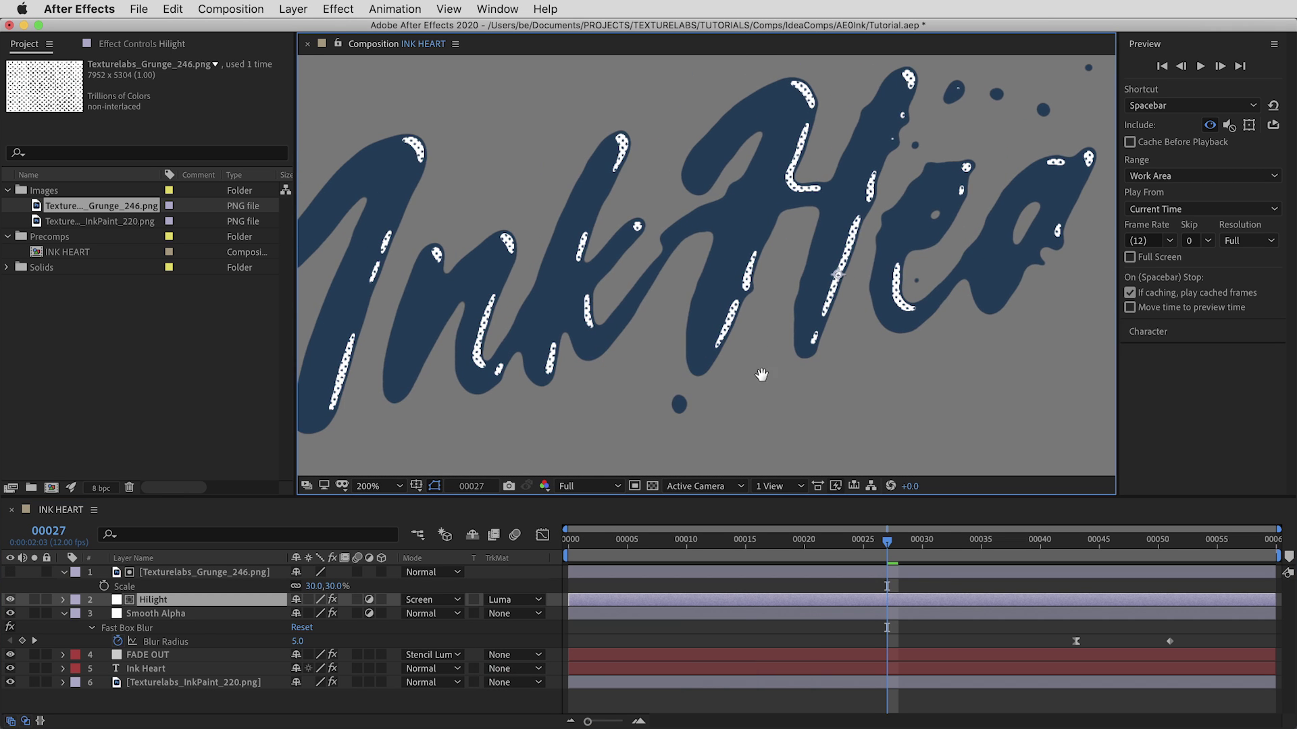
left_click(675, 540)
key("space")
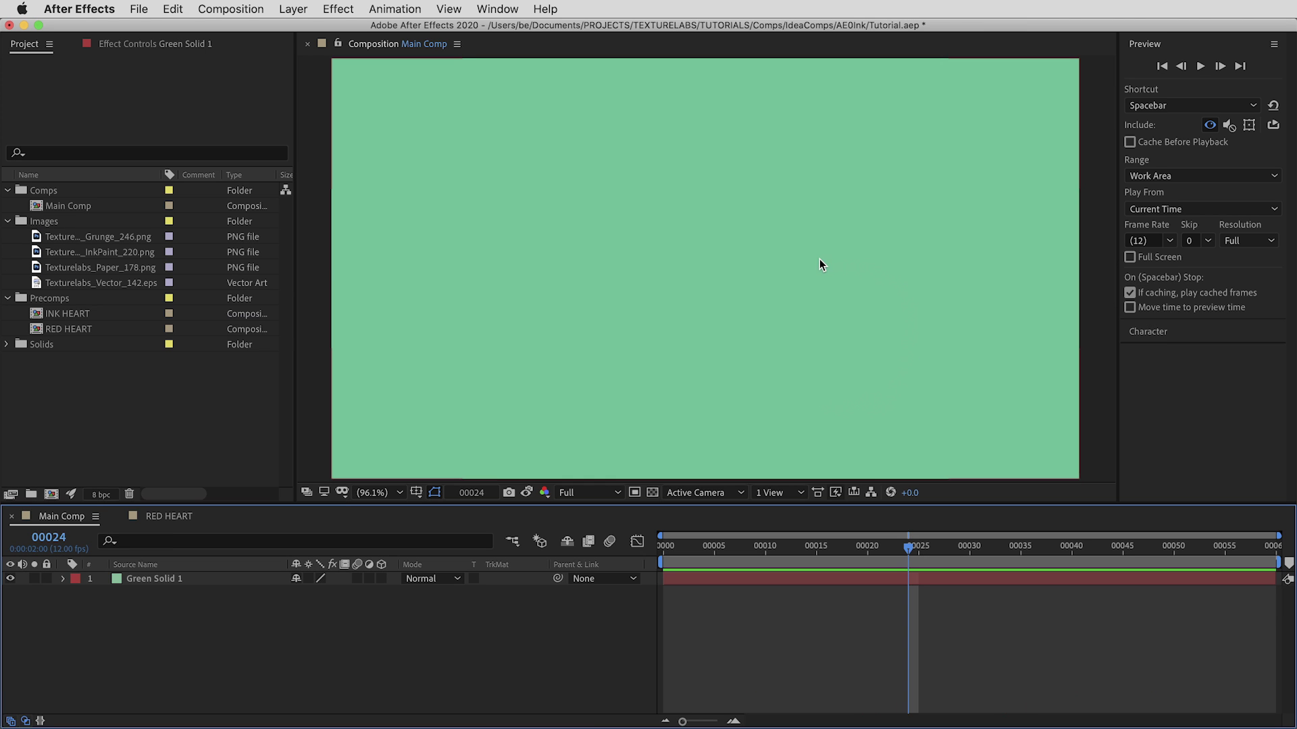
Step: Place the INK HEART precomp above Green Solid 1 in Main Comp and scrub to frame 35
left_click(662, 265)
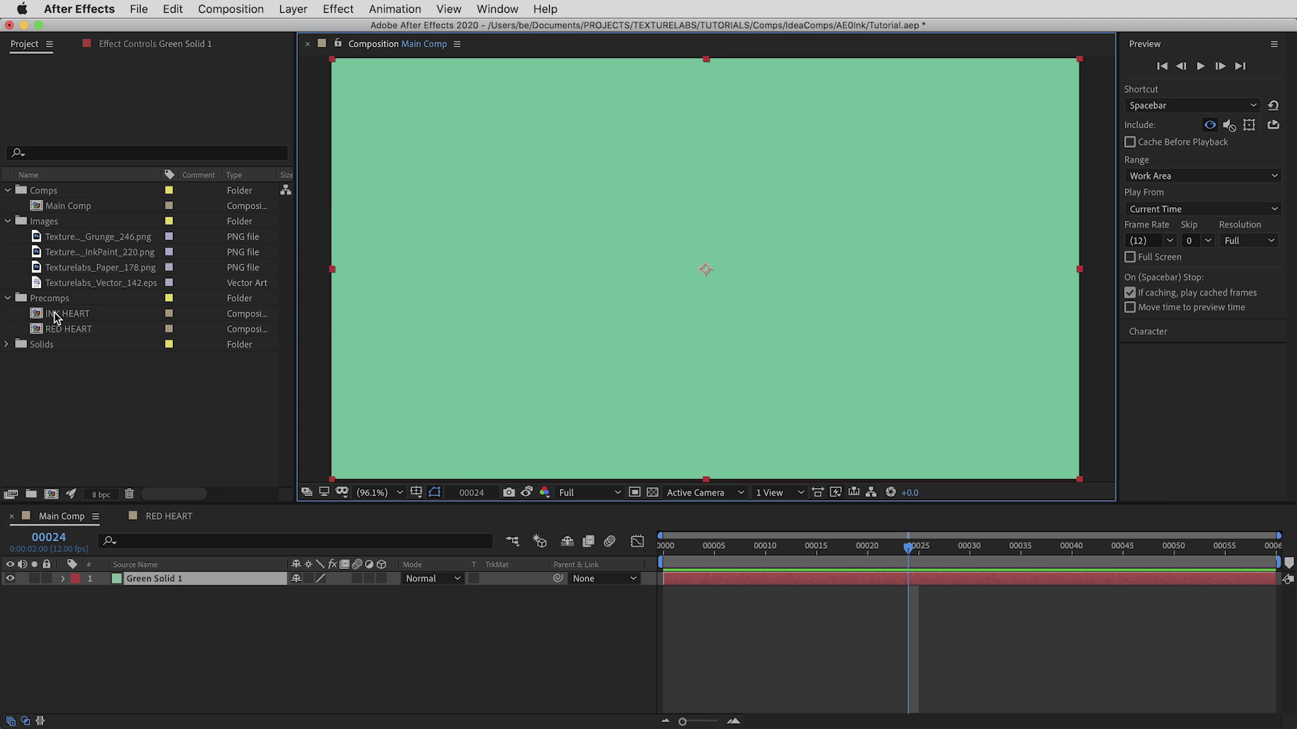
left_click_drag(55, 315, 206, 501)
left_click_drag(212, 573, 216, 576)
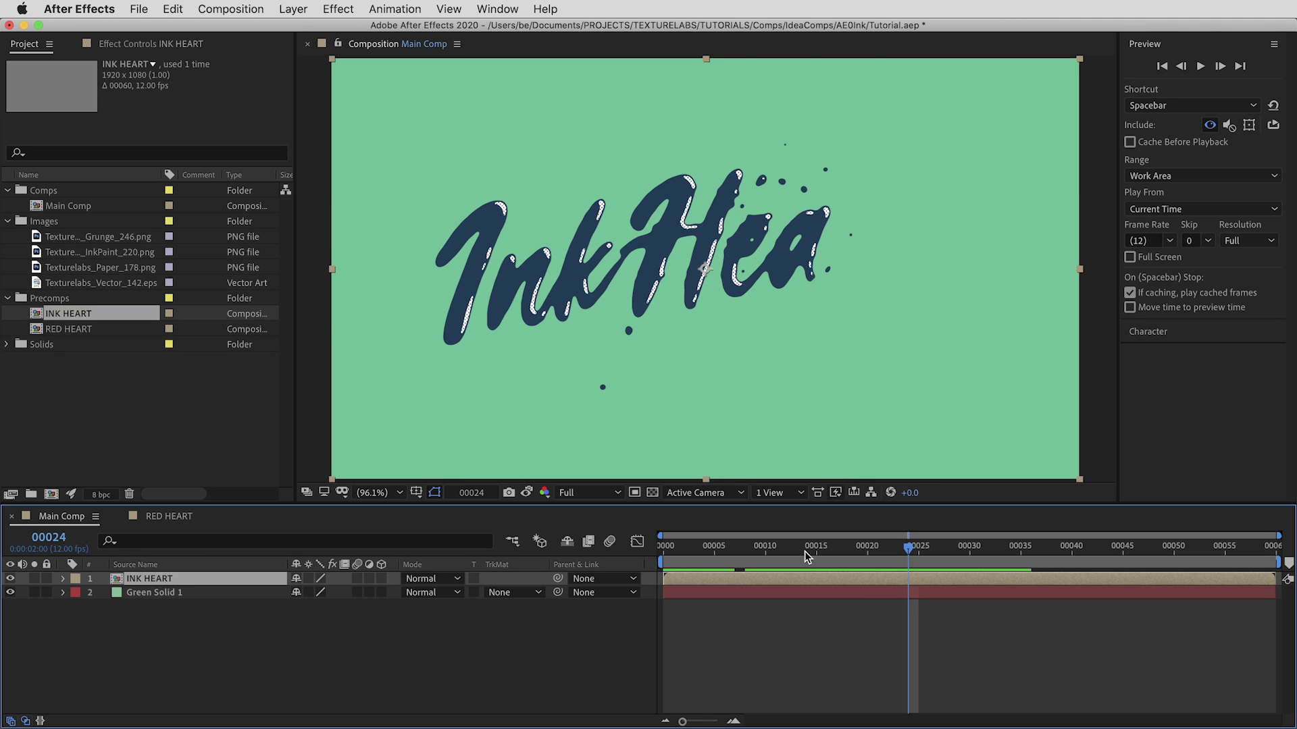
mouse_move(809, 557)
left_mouse_down()
mouse_move(859, 549)
mouse_move(1024, 570)
left_mouse_up()
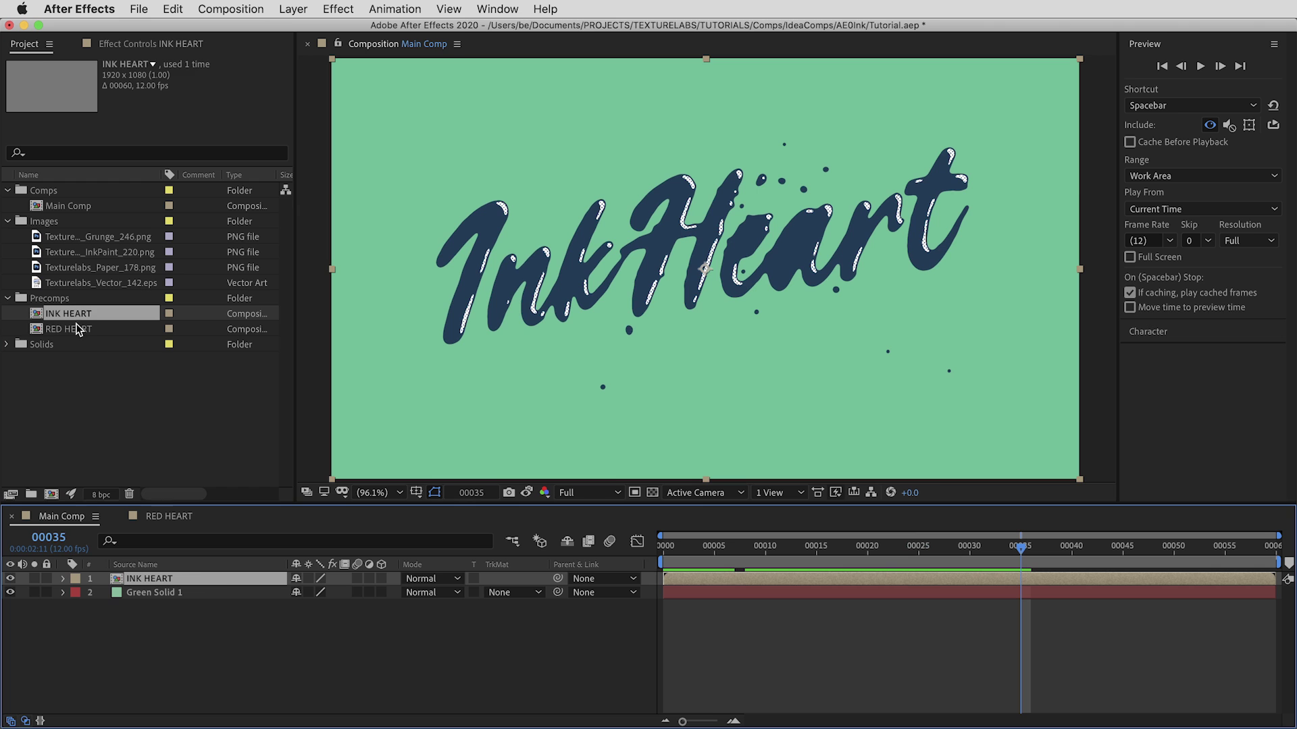
Step: Place the RED HEART precomp between INK HEART and Green Solid 1, and scrub back to frame 28
left_click_drag(78, 329, 91, 340)
left_click_drag(190, 575, 190, 580)
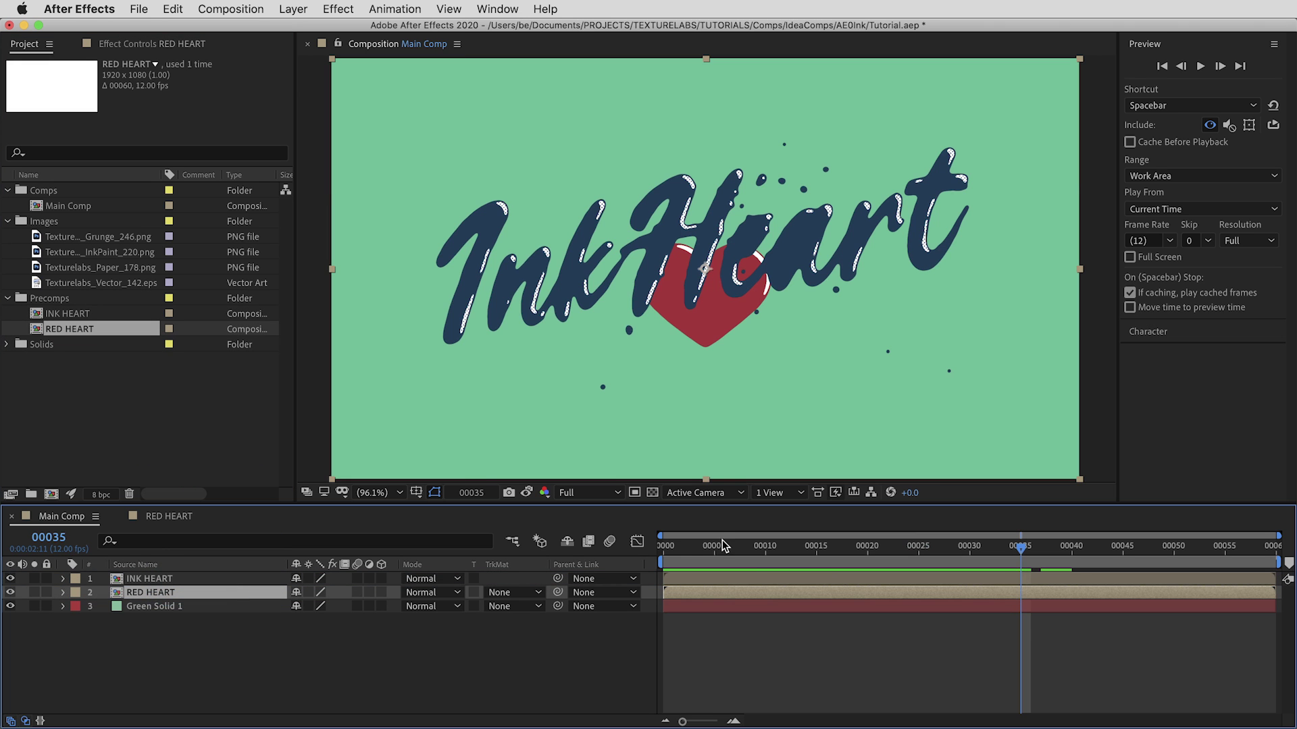
mouse_move(723, 544)
left_mouse_down()
mouse_move(716, 556)
mouse_move(817, 566)
mouse_move(680, 565)
mouse_move(945, 580)
left_mouse_up()
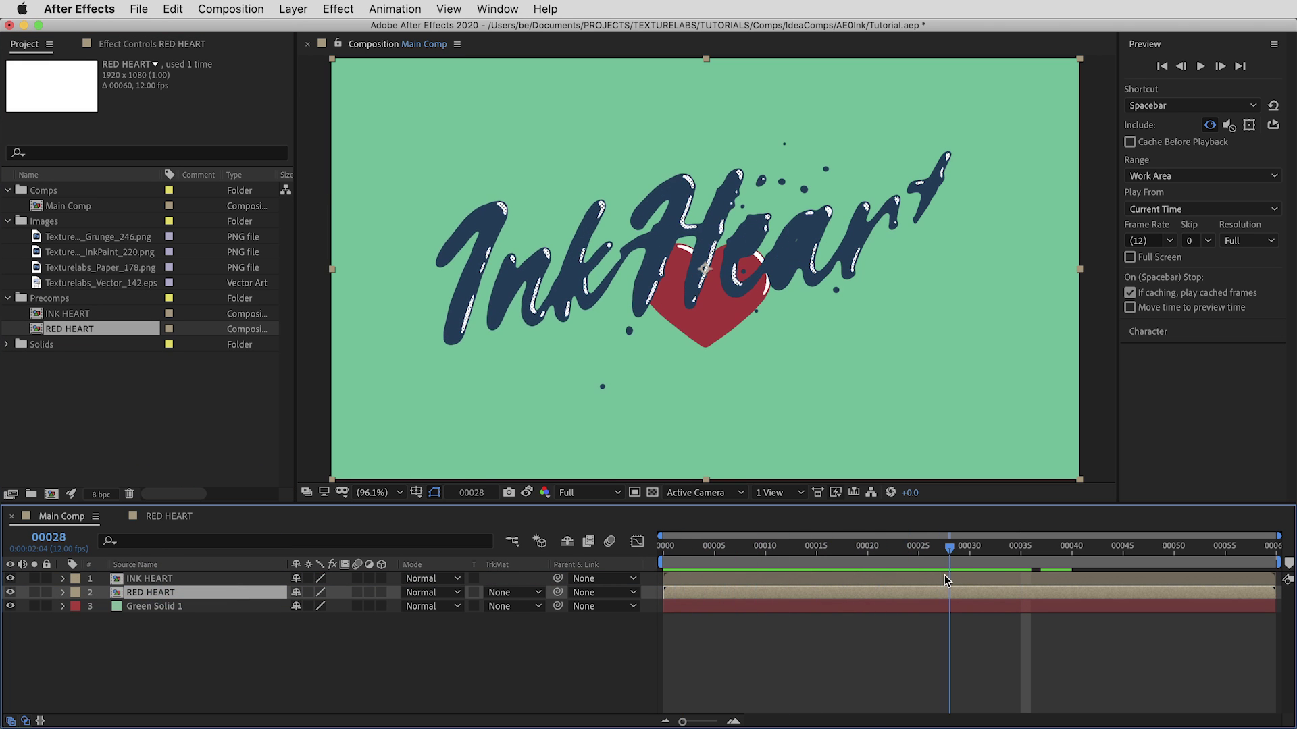
Step: Open the RED HEART precomp and review its animation with the Hilight and Smooth Alpha layers hidden and shown
double_click(114, 592)
left_click_drag(715, 549, 812, 557)
left_click_drag(10, 592, 10, 578)
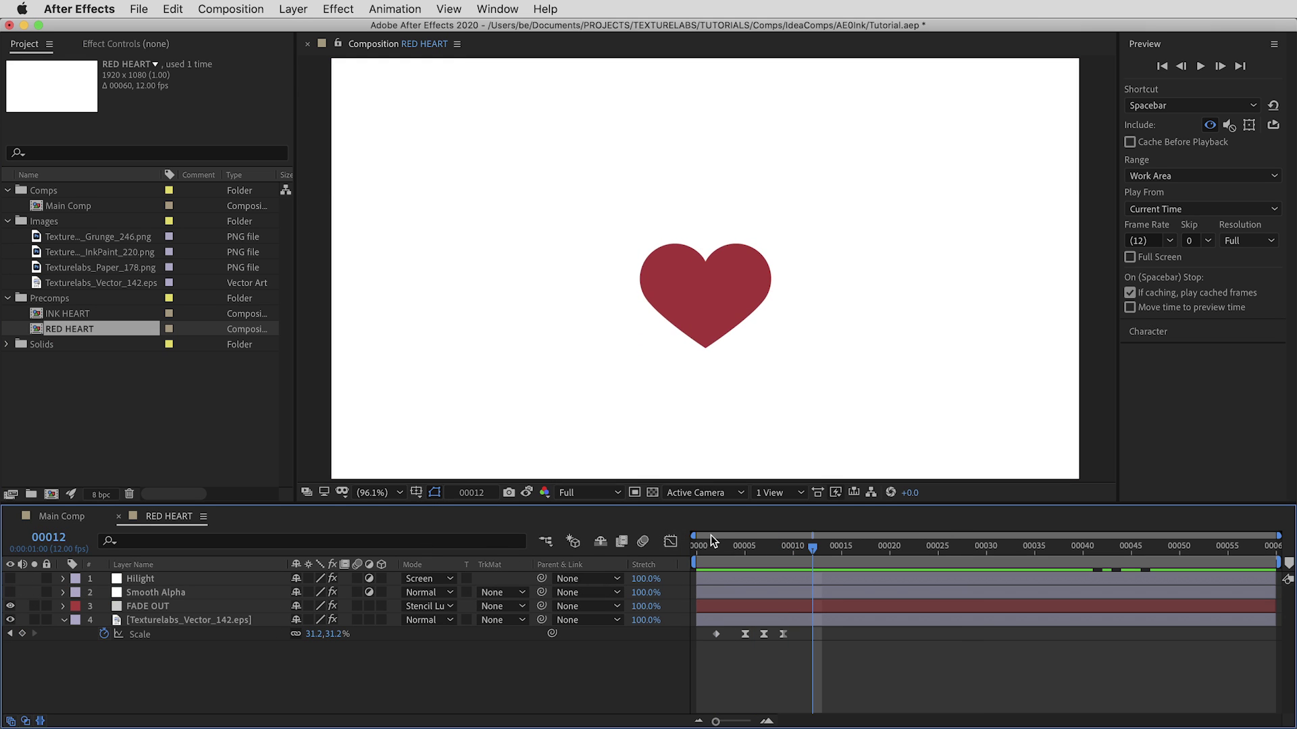
left_click_drag(726, 548, 873, 566)
left_click_drag(11, 592, 10, 579)
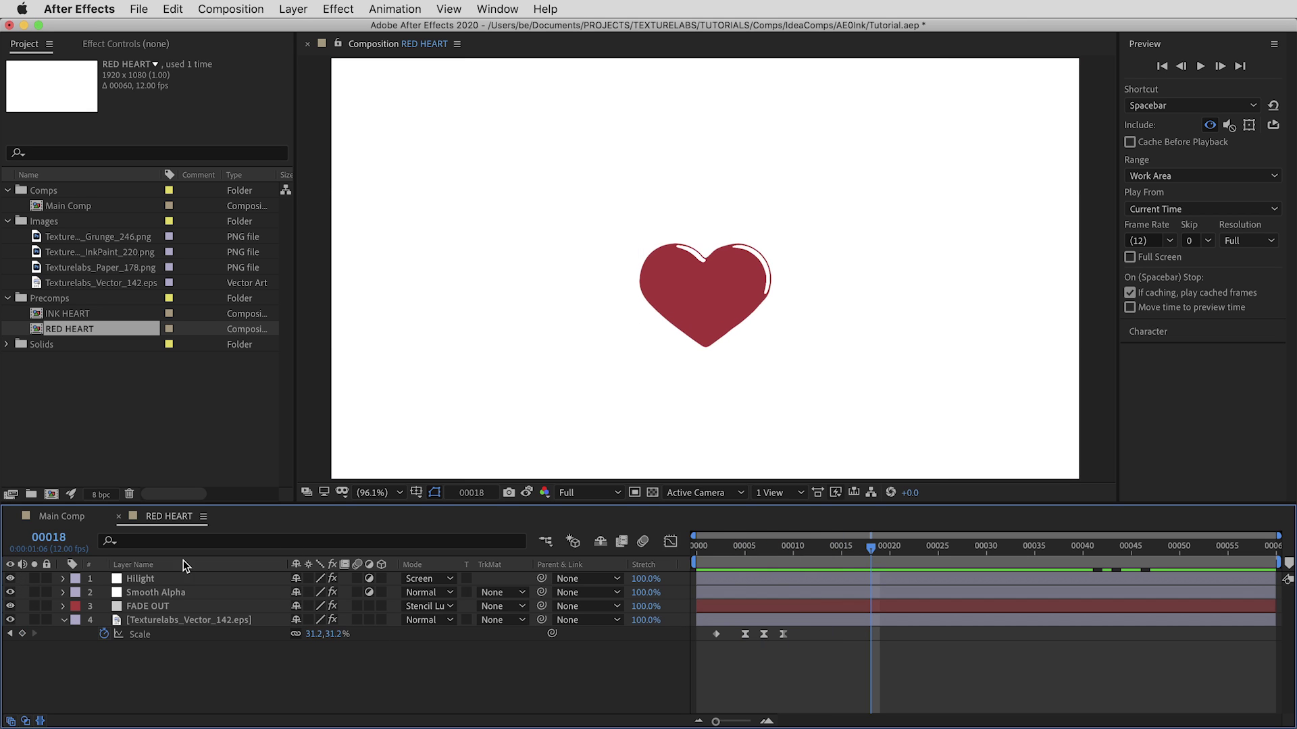
left_click_drag(710, 549, 859, 561)
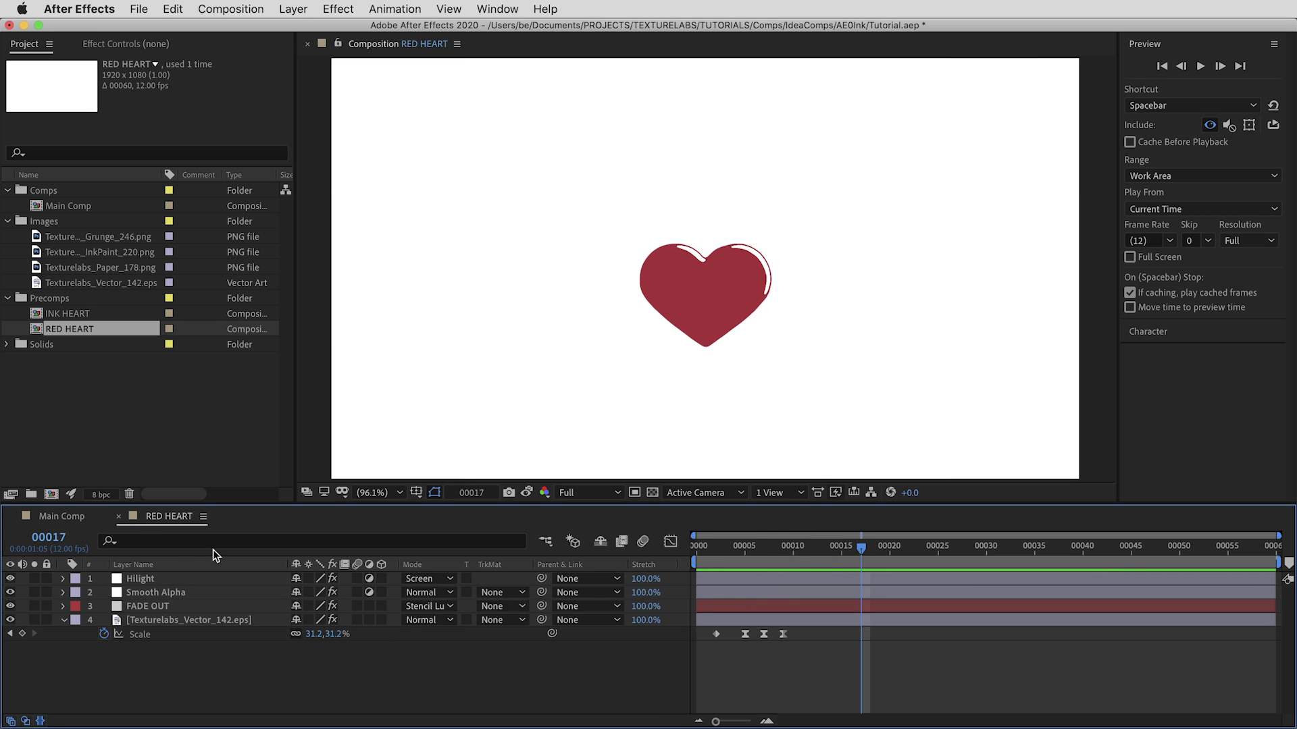
Step: Return to Main Comp and add a Drop Shadow layer style to the INK HEART layer
left_click(62, 516)
scroll(669, 349, "up", 4)
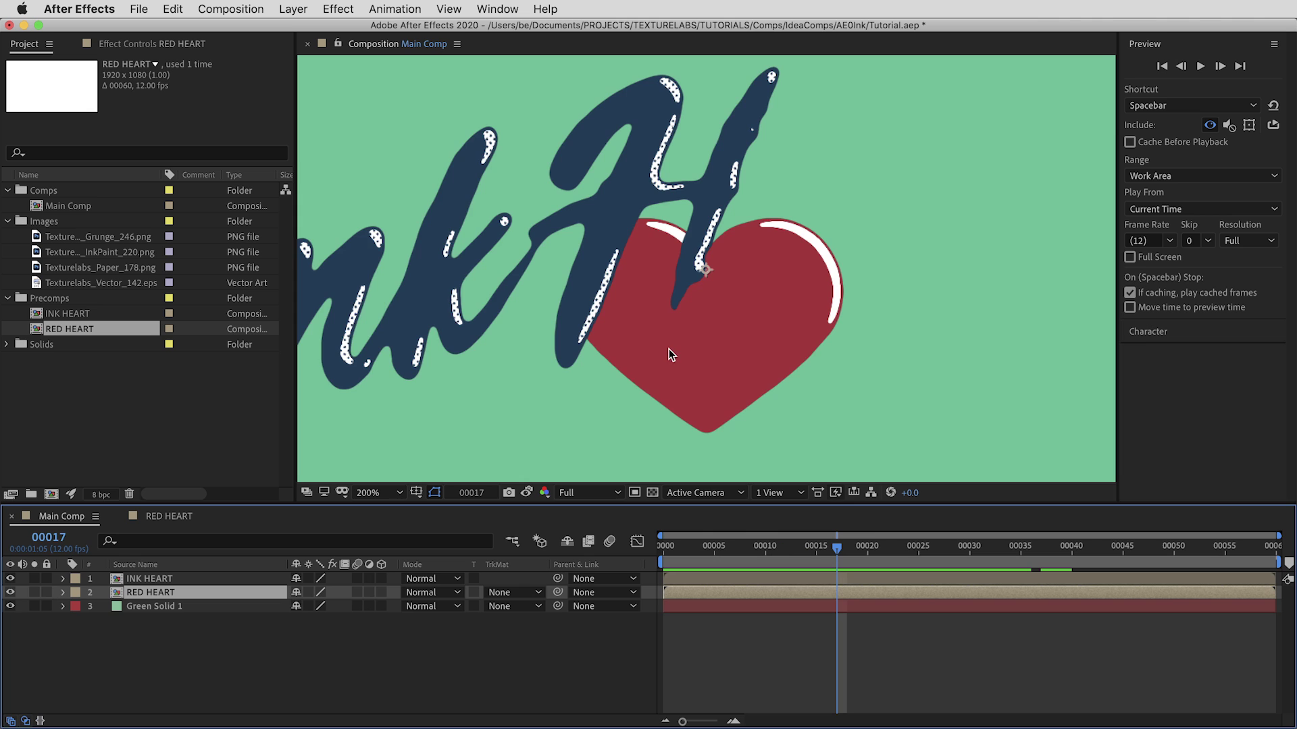
scroll(672, 329, "down", 2)
scroll(679, 330, "up", 2)
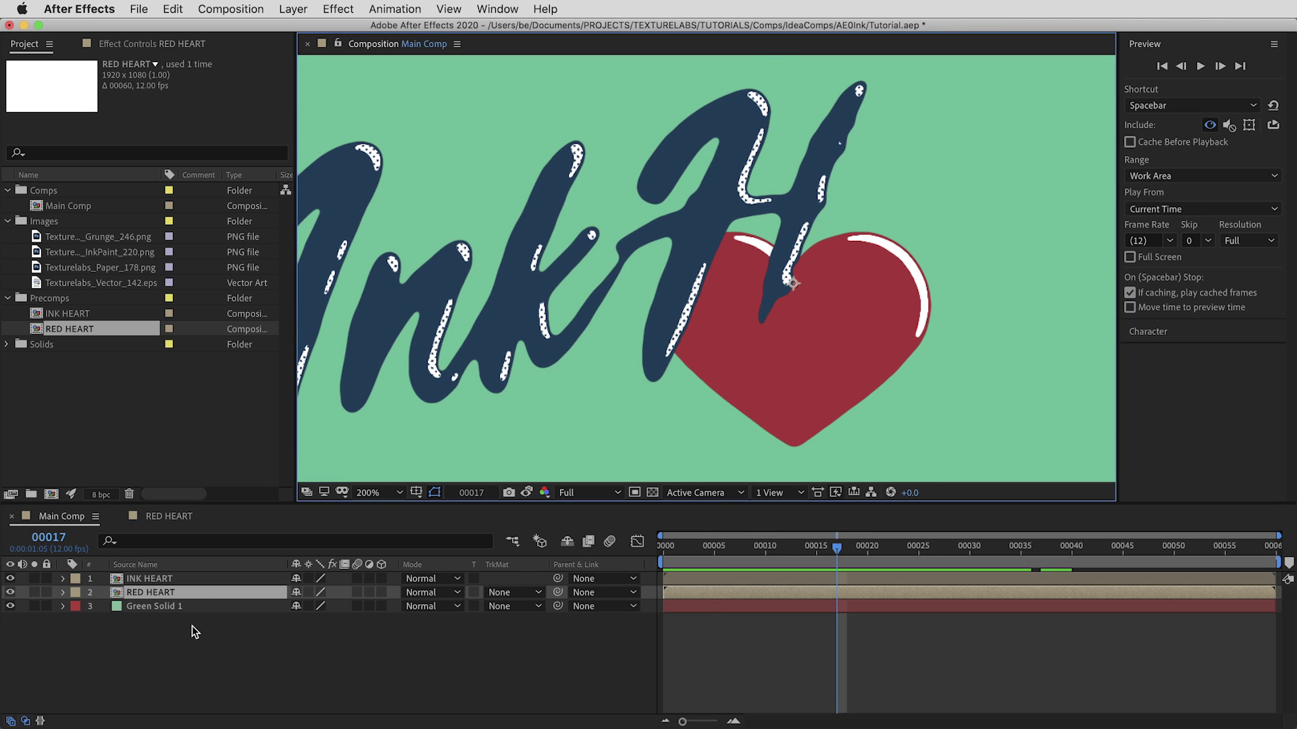
left_click(161, 581)
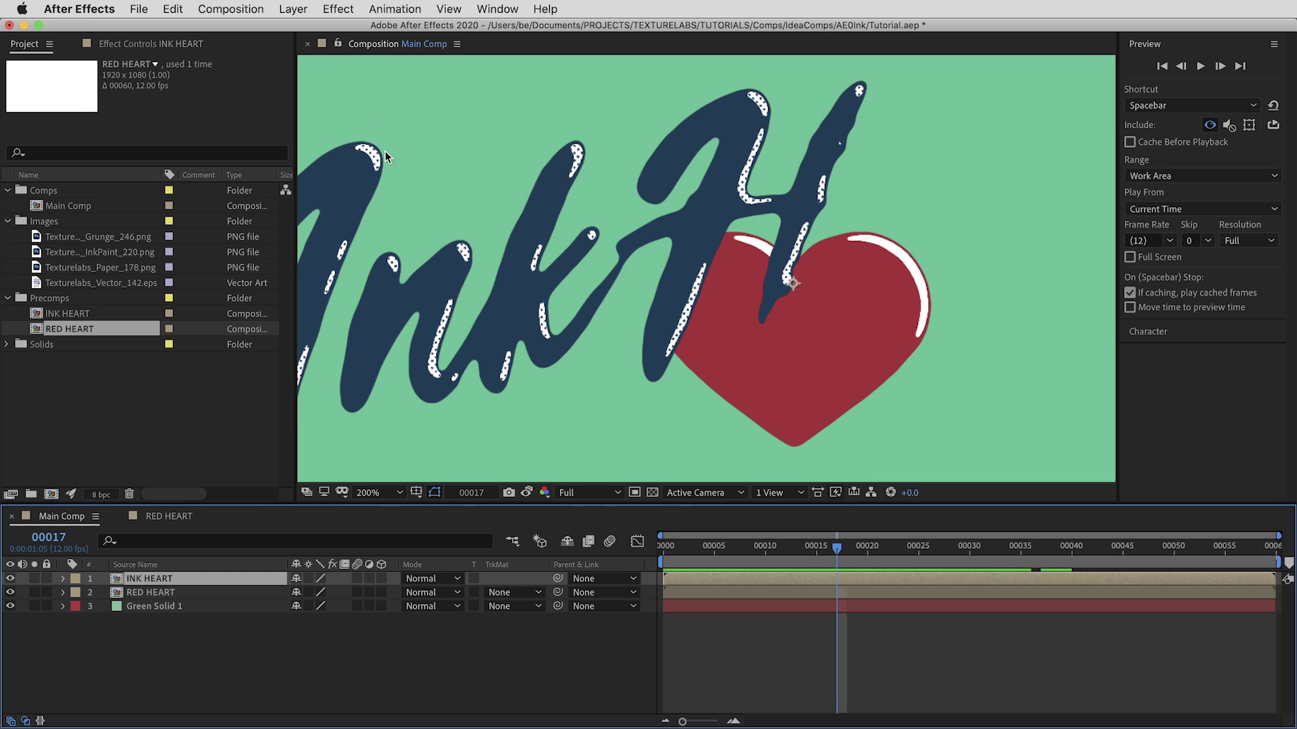
left_click(295, 9)
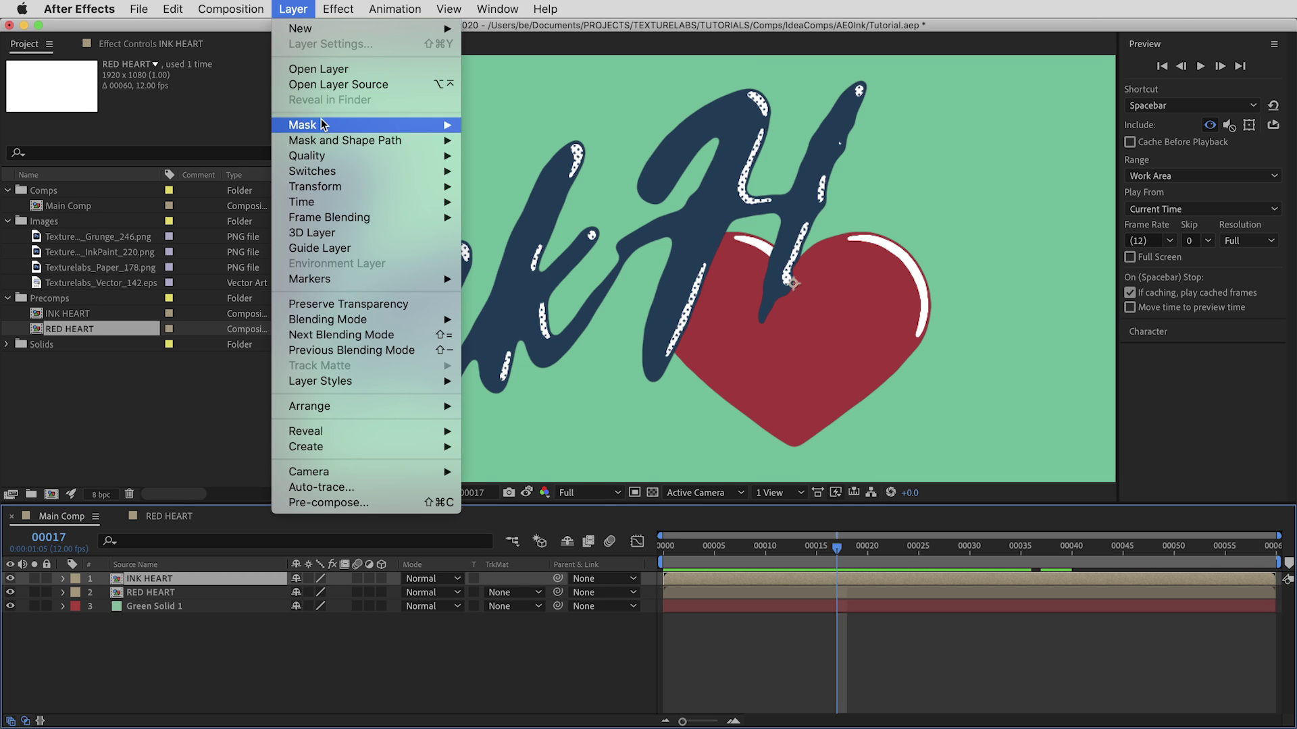
mouse_move(405, 381)
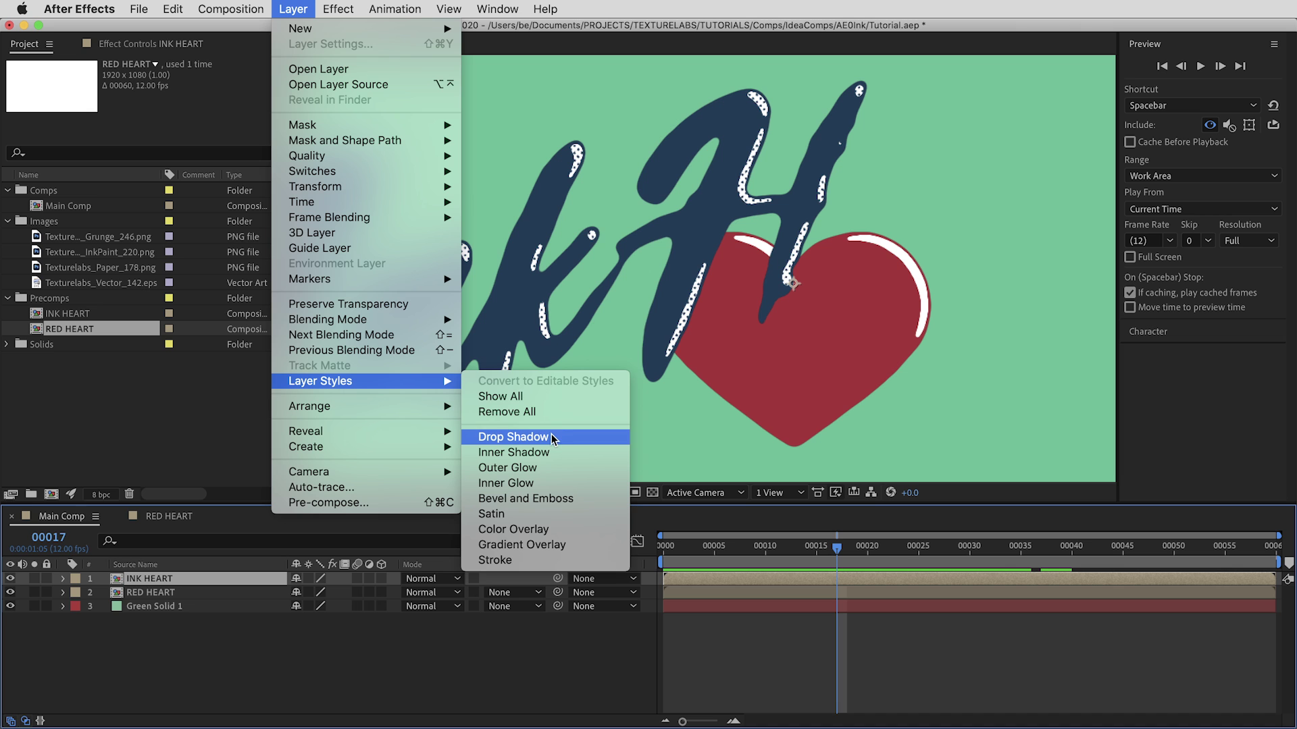
left_click(542, 438)
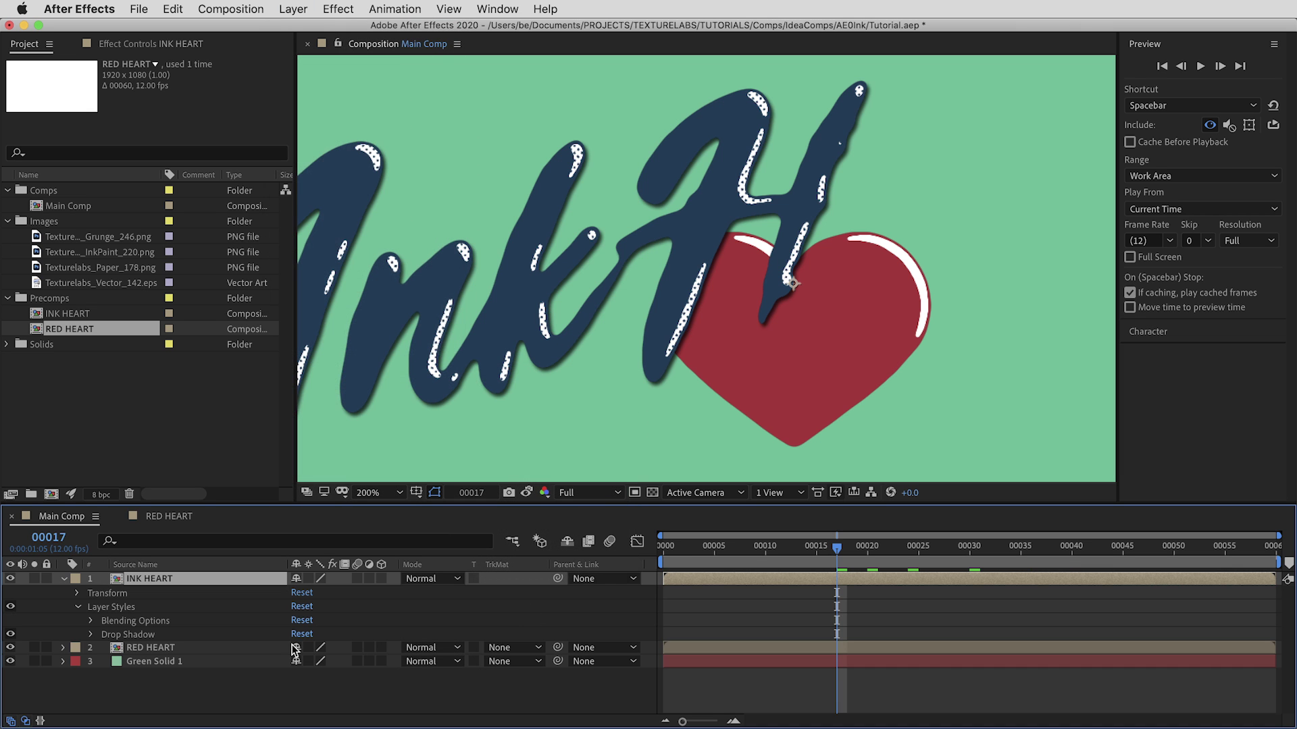
Step: Set the Drop Shadow's blend mode to Normal and its color to white (FFFFFF)
left_click(92, 635)
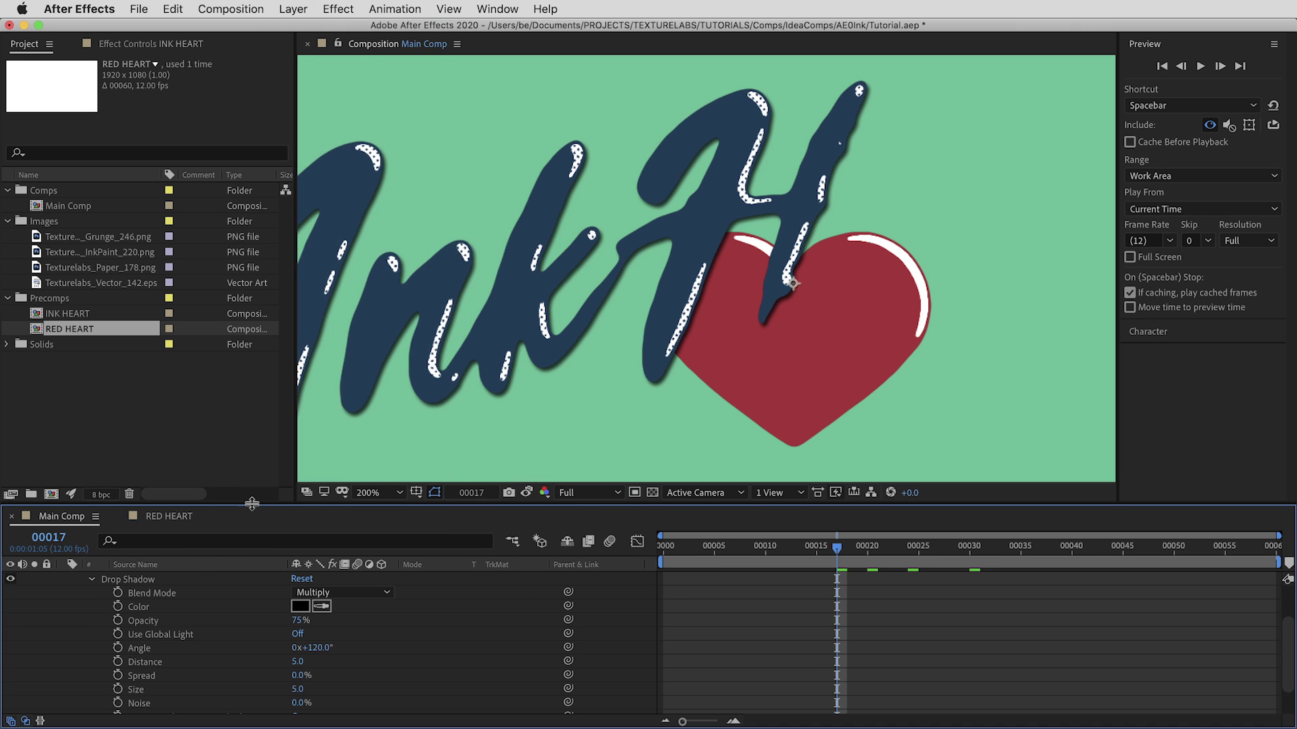
left_click_drag(251, 503, 275, 382)
left_click(387, 525)
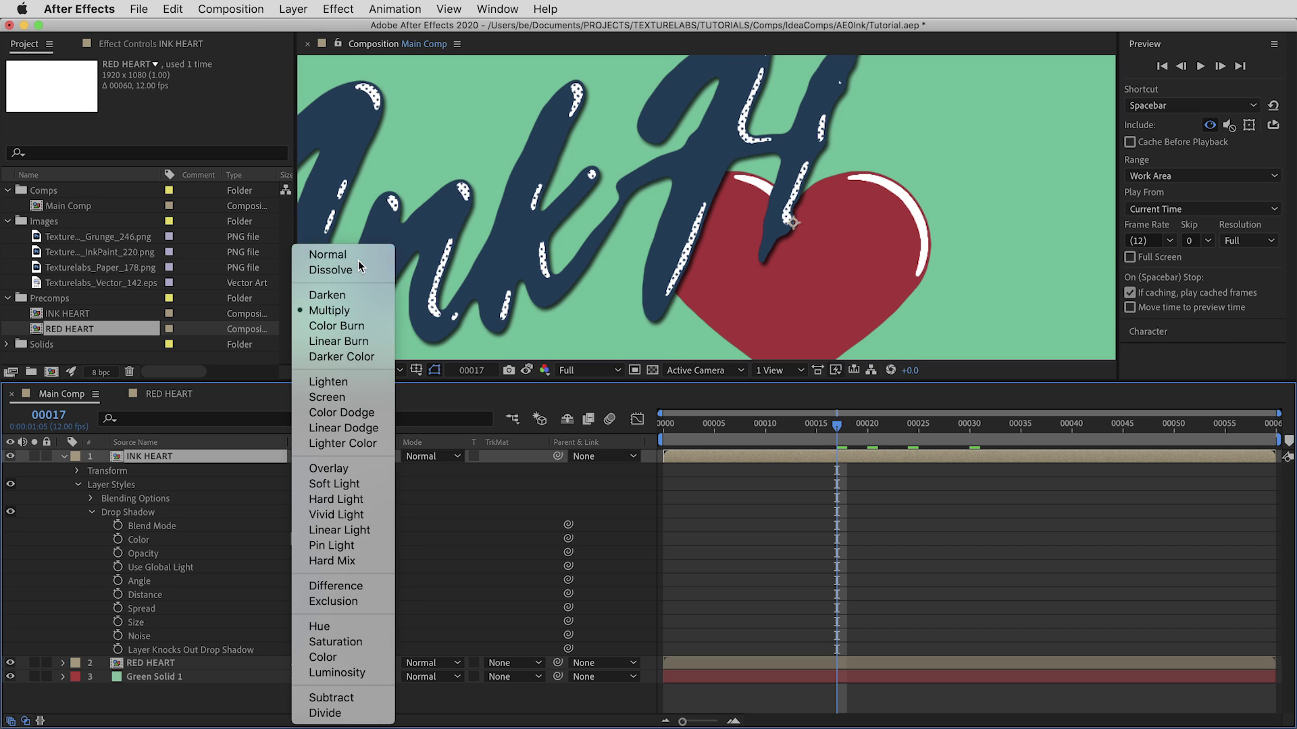
left_click(358, 256)
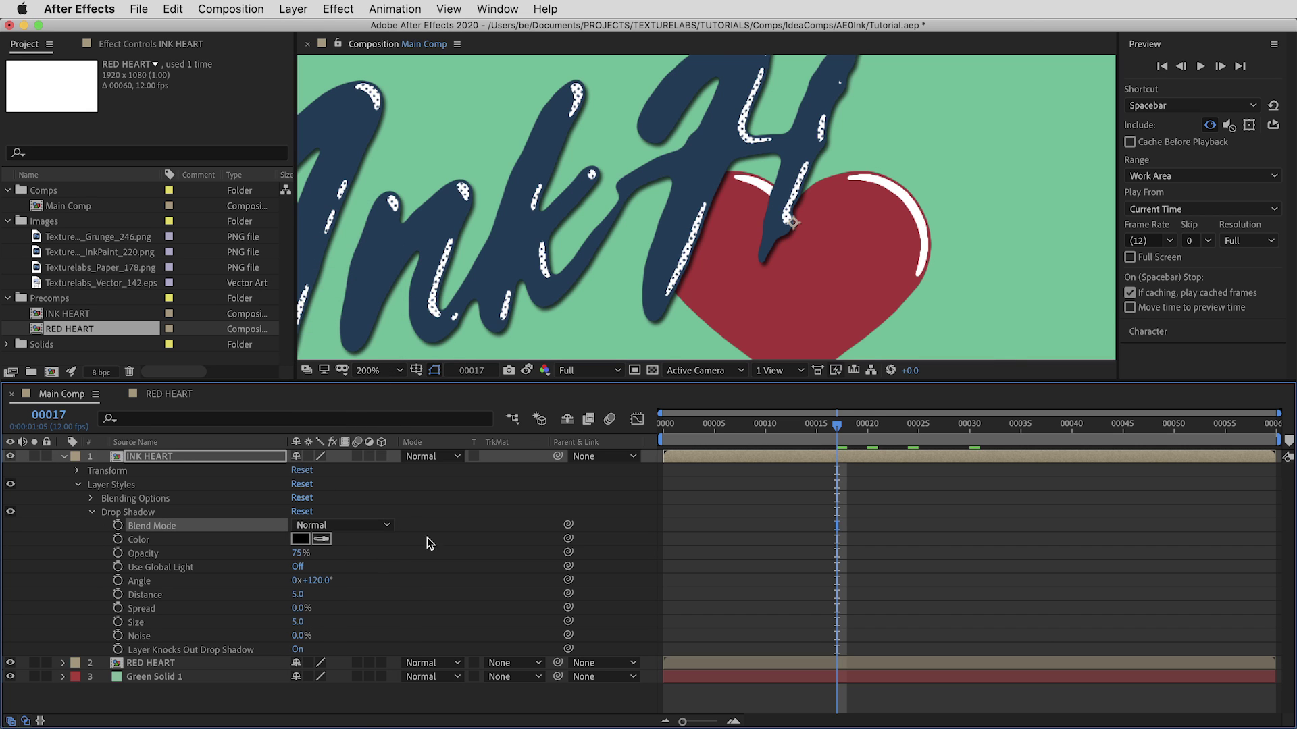
left_click(300, 538)
left_click_drag(798, 403, 678, 171)
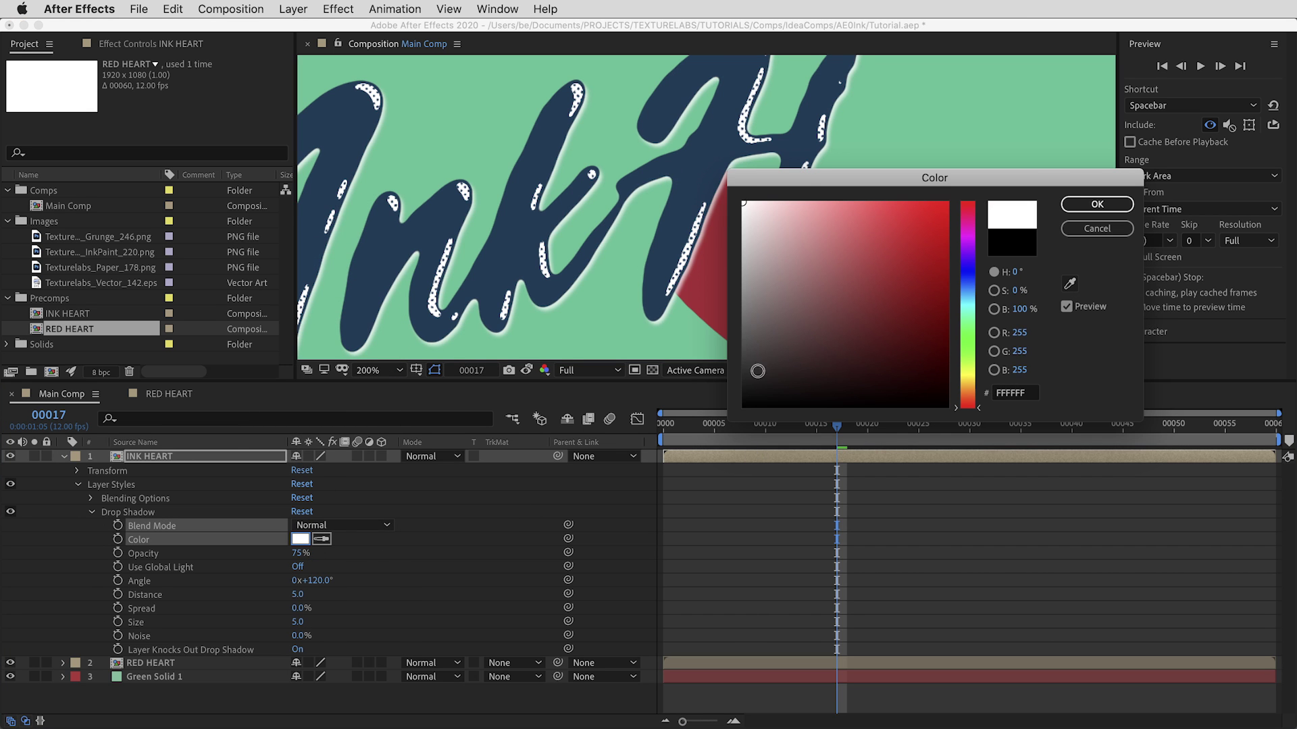
key("Return")
Step: Set the Drop Shadow's opacity to 100% and size to 0, and turn Layer Knocks Out Drop Shadow off
left_click_drag(300, 553, 451, 564)
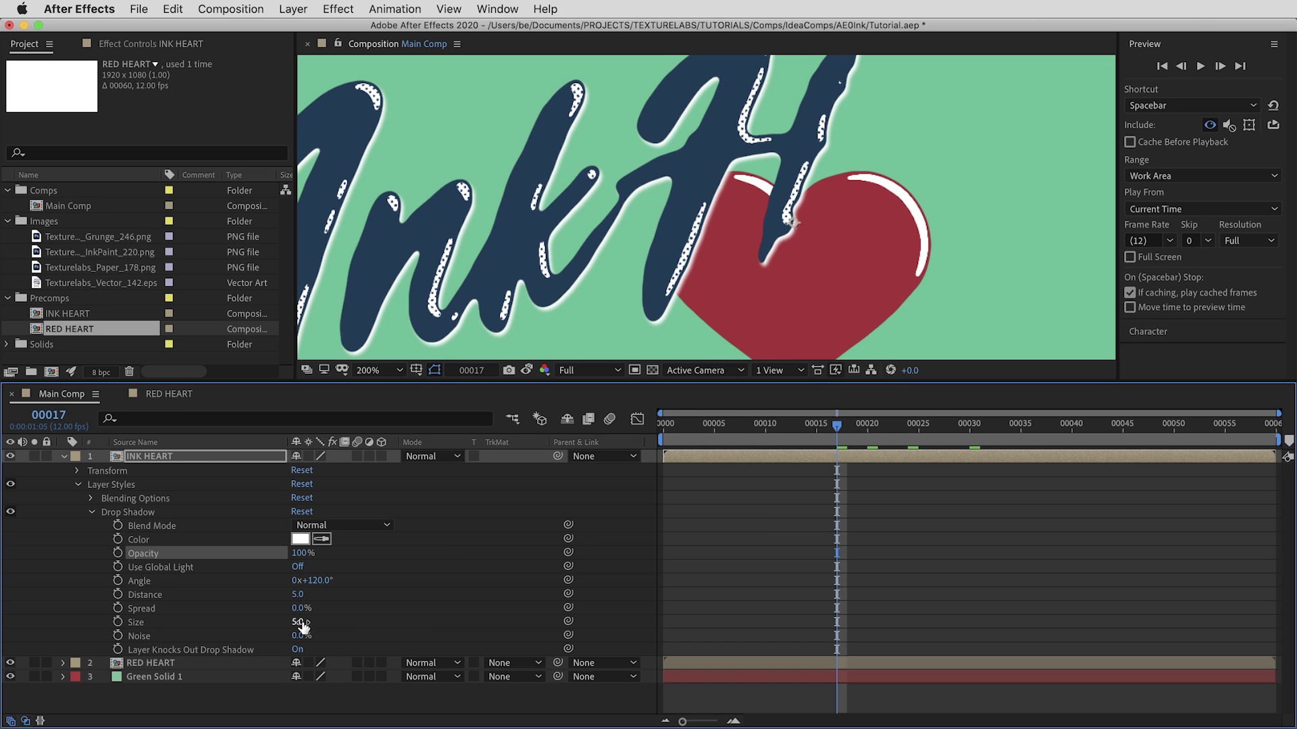
left_click_drag(302, 627, 189, 625)
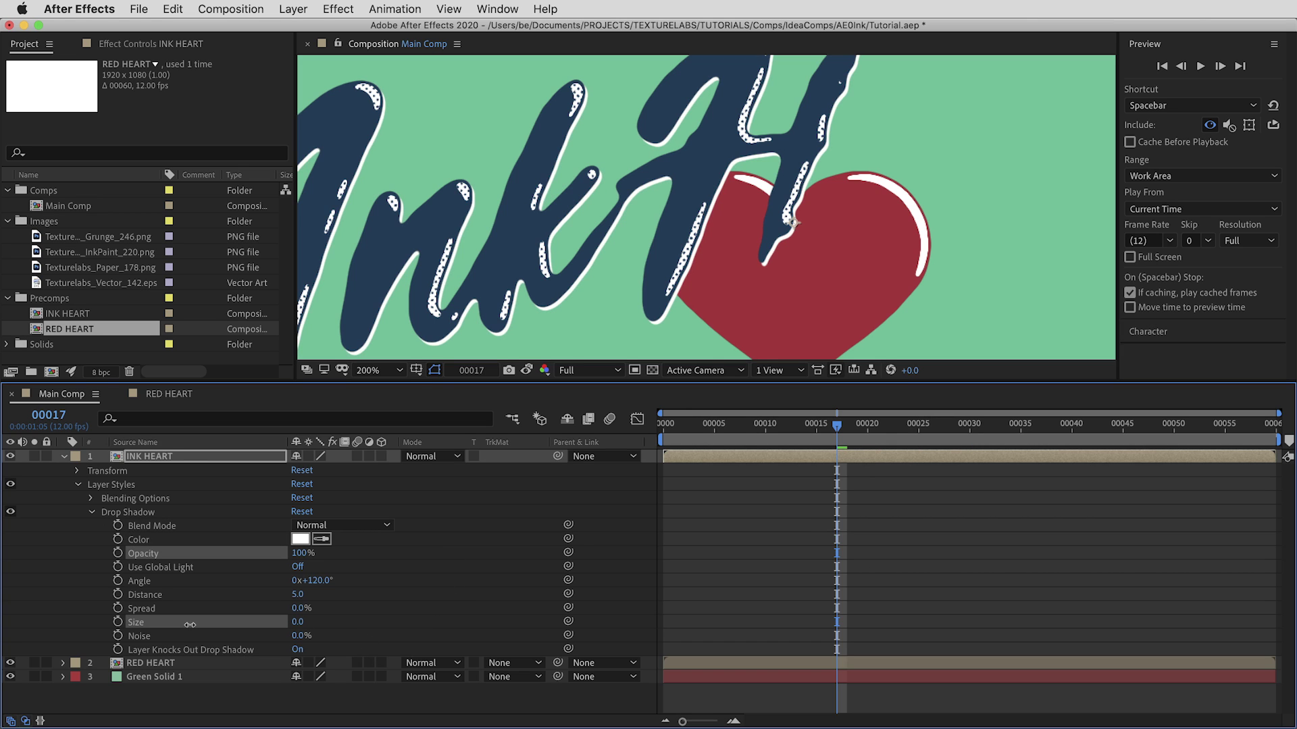
left_click(297, 650)
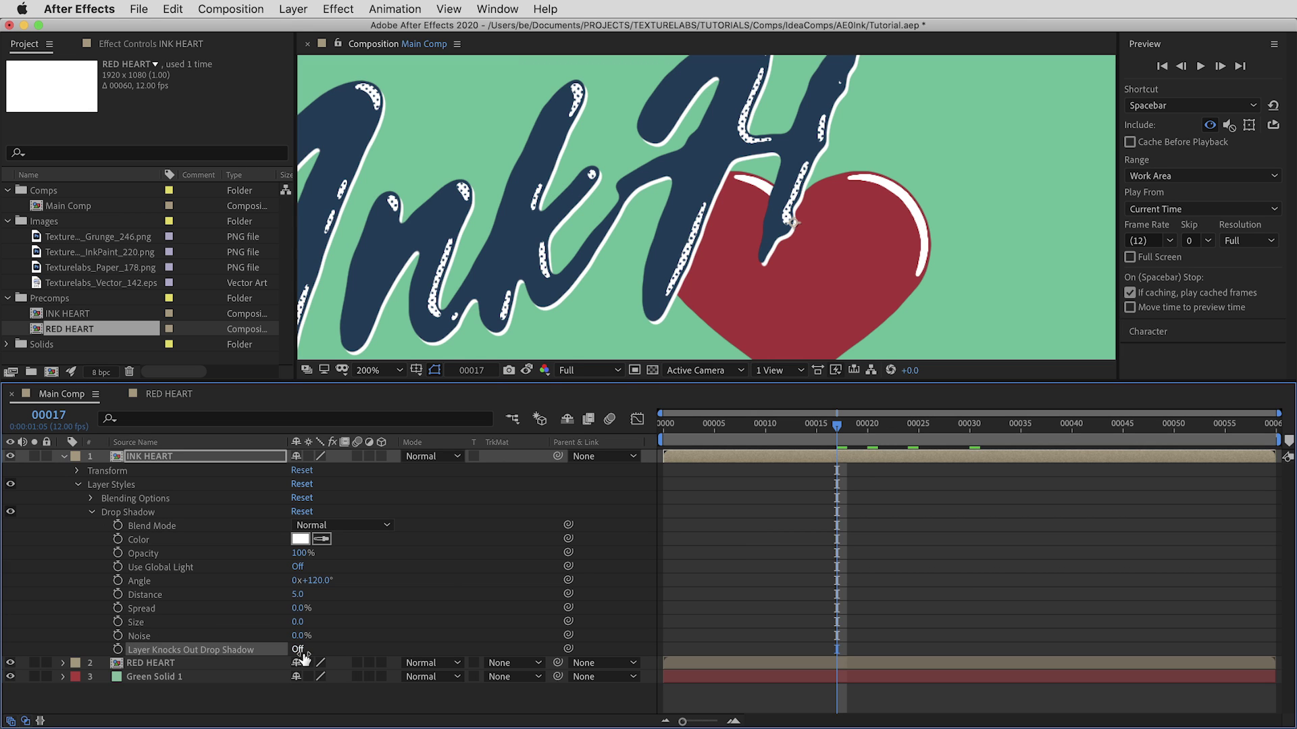
Step: Set the INK HEART layer's blending mode to Multiply and compare the overlap with the red heart with Drop Shadow off and on
left_click(432, 457)
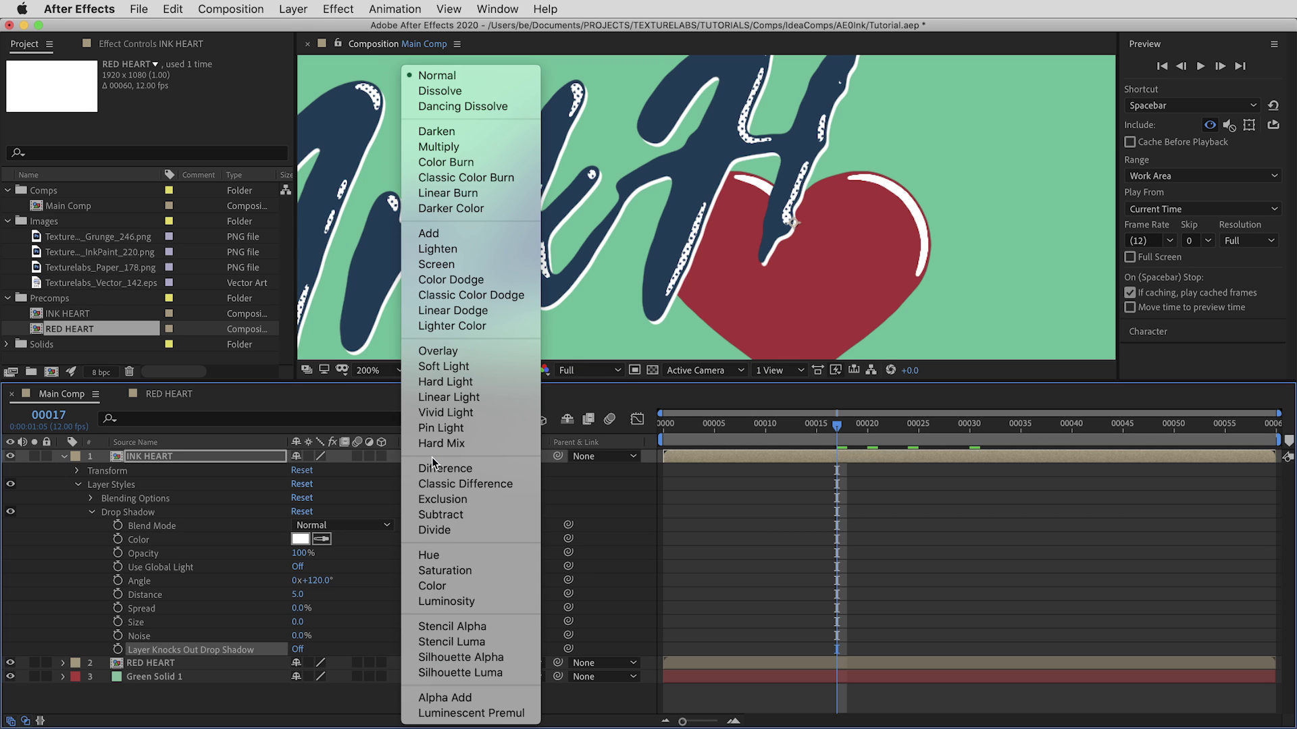
left_click(469, 156)
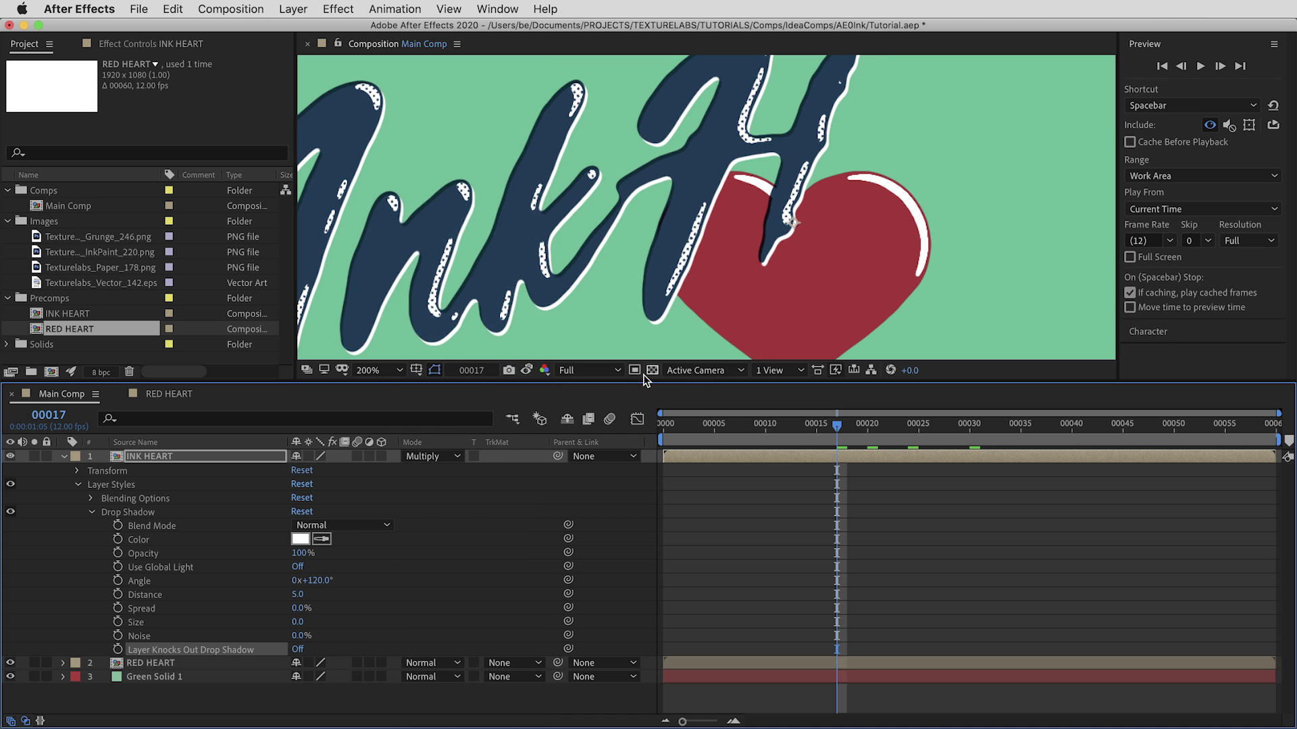
left_click_drag(645, 382, 645, 432)
scroll(652, 338, "up", 2)
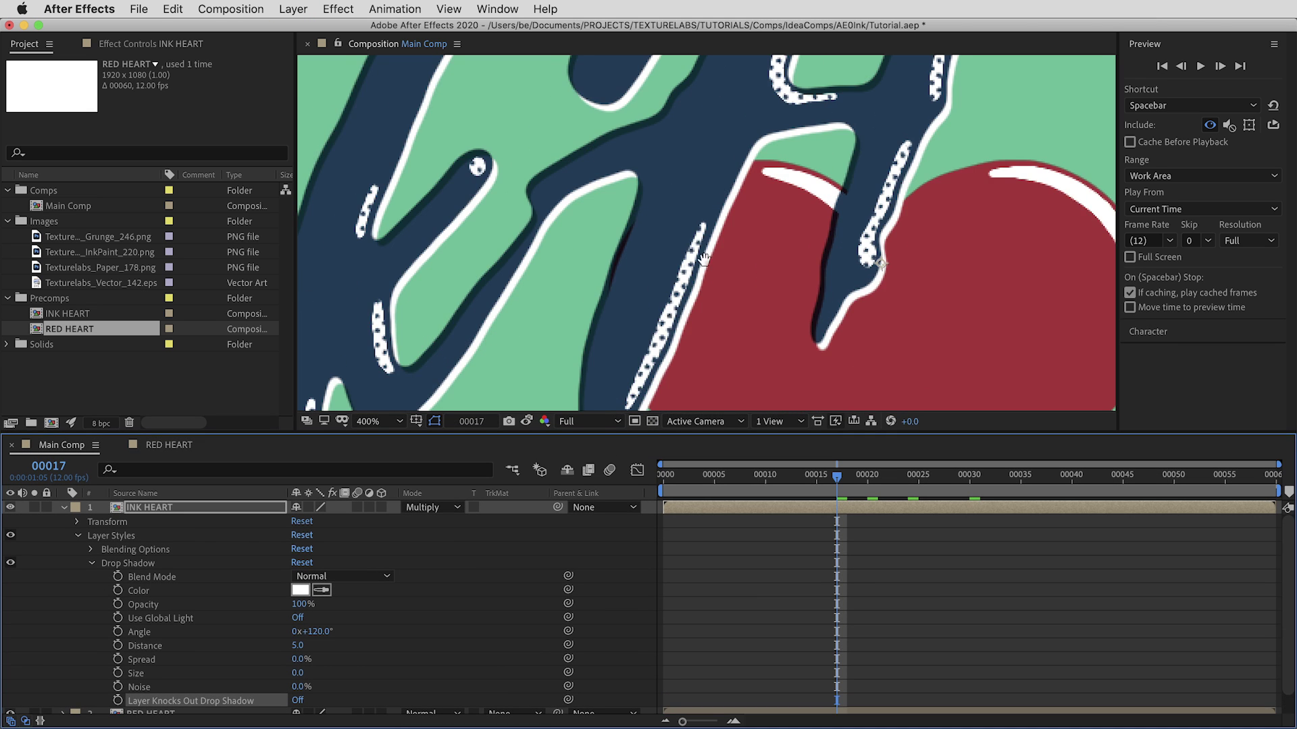
left_click_drag(776, 325, 529, 289)
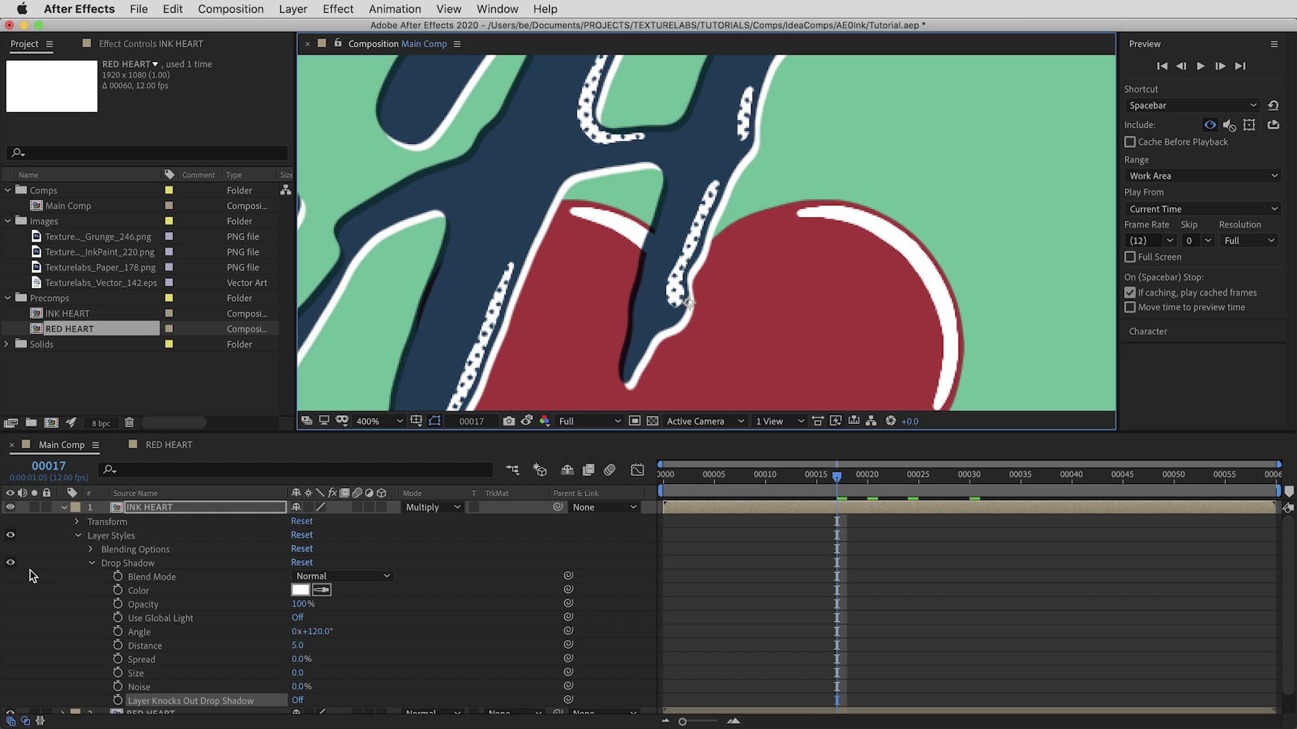
left_click(11, 563)
left_click(11, 564)
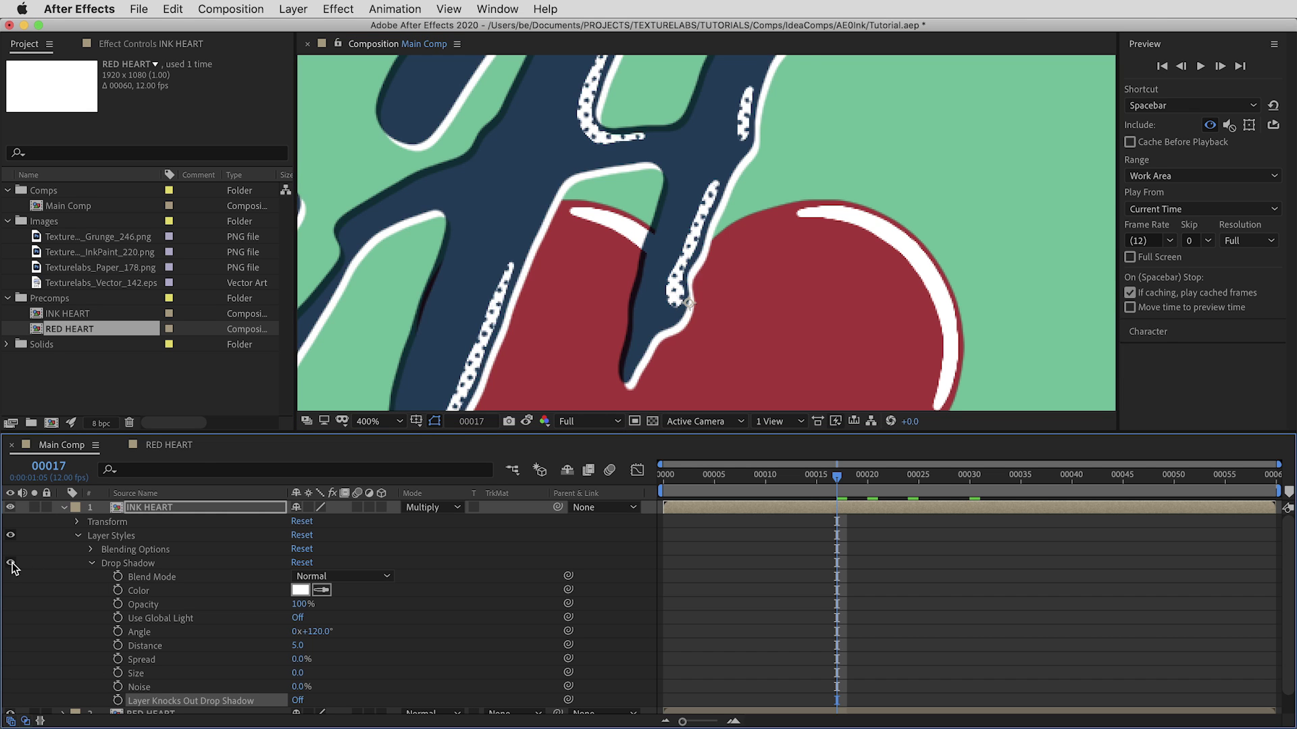
scroll(565, 245, "up", 2)
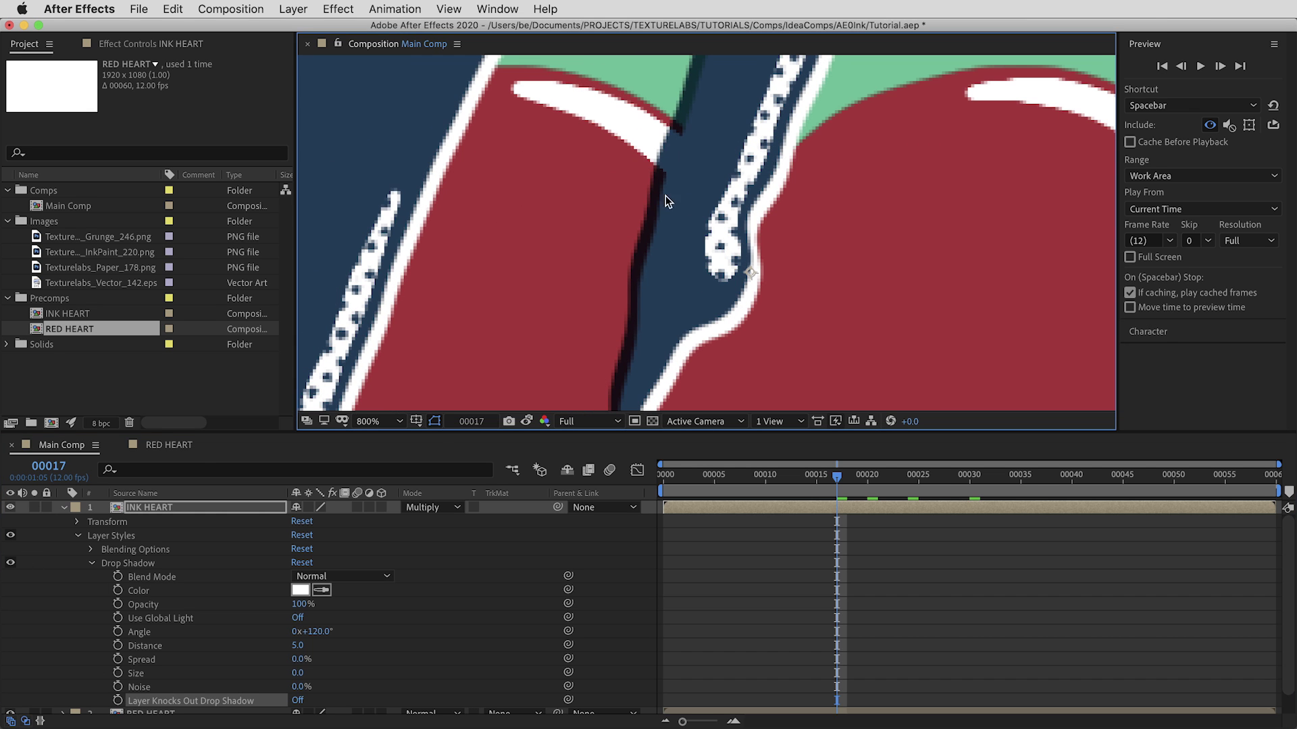
Step: Copy the Drop Shadow layer style from the INK HEART layer and paste it onto the RED HEART layer
left_click_drag(685, 209, 639, 276)
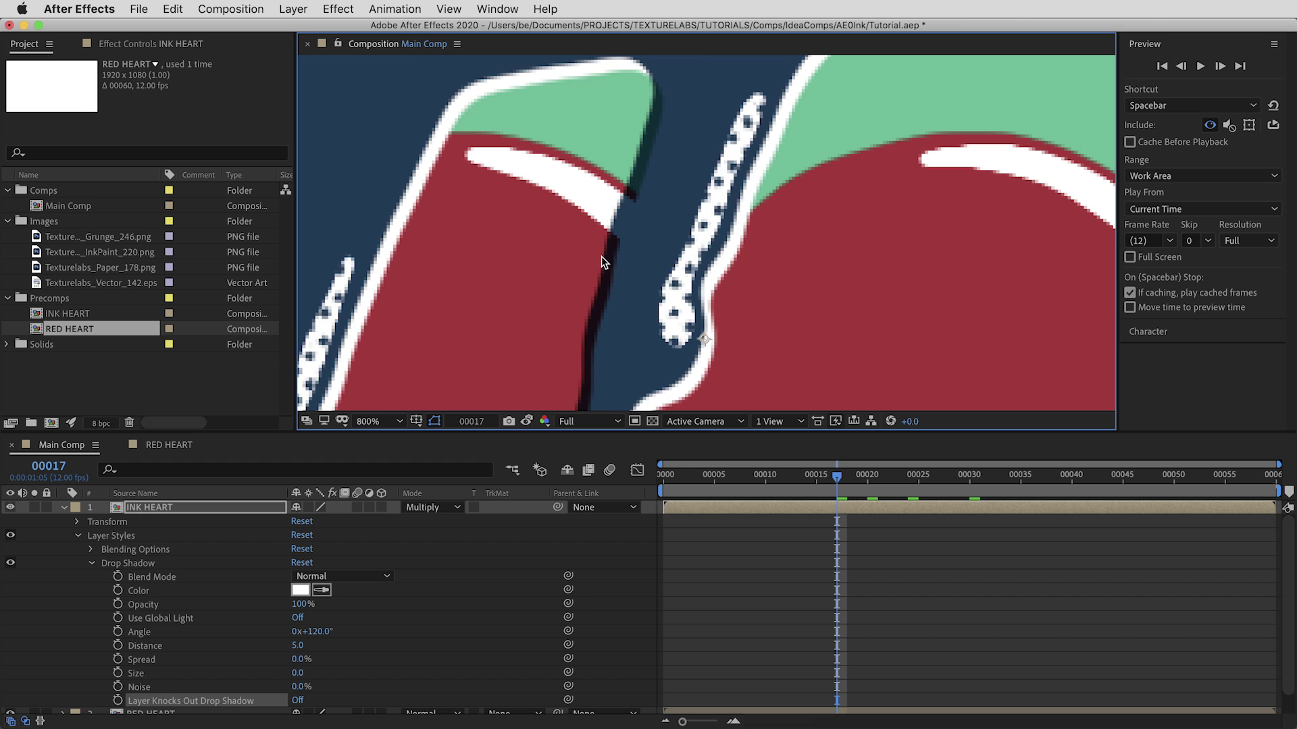
scroll(601, 257, "down", 3)
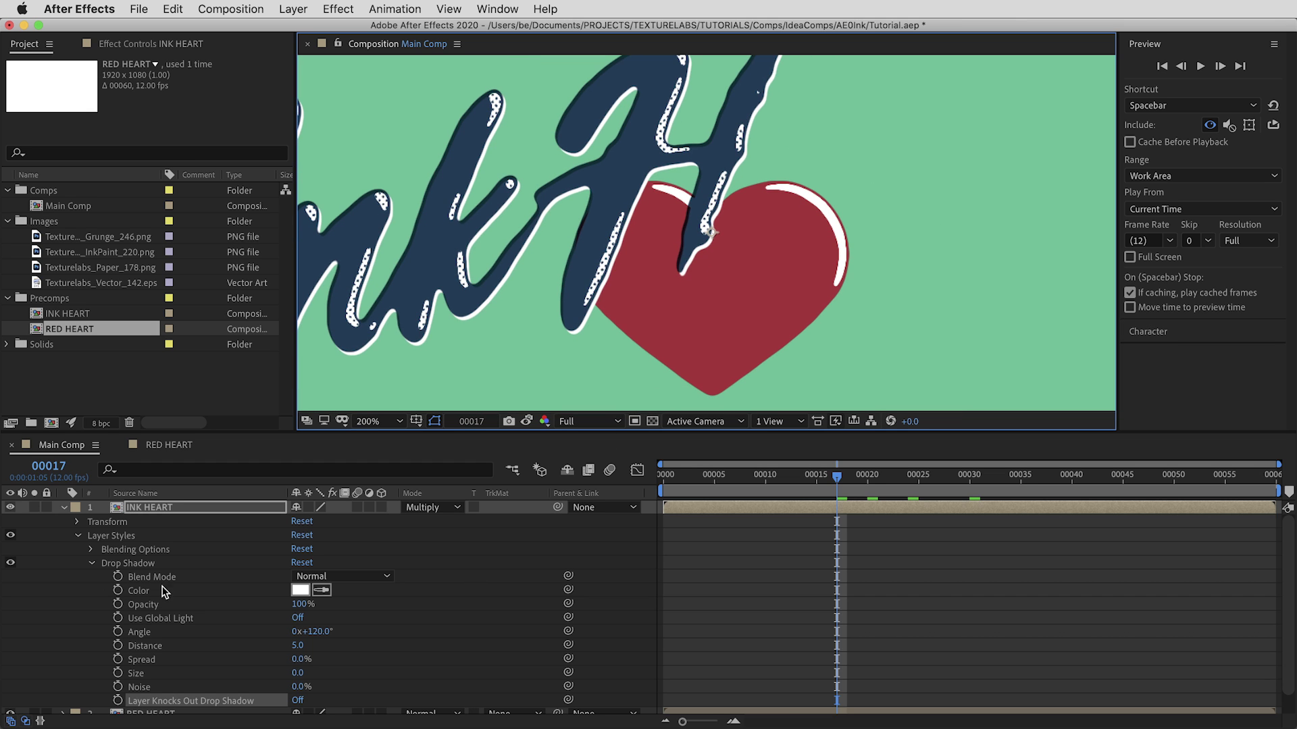
left_click(94, 563)
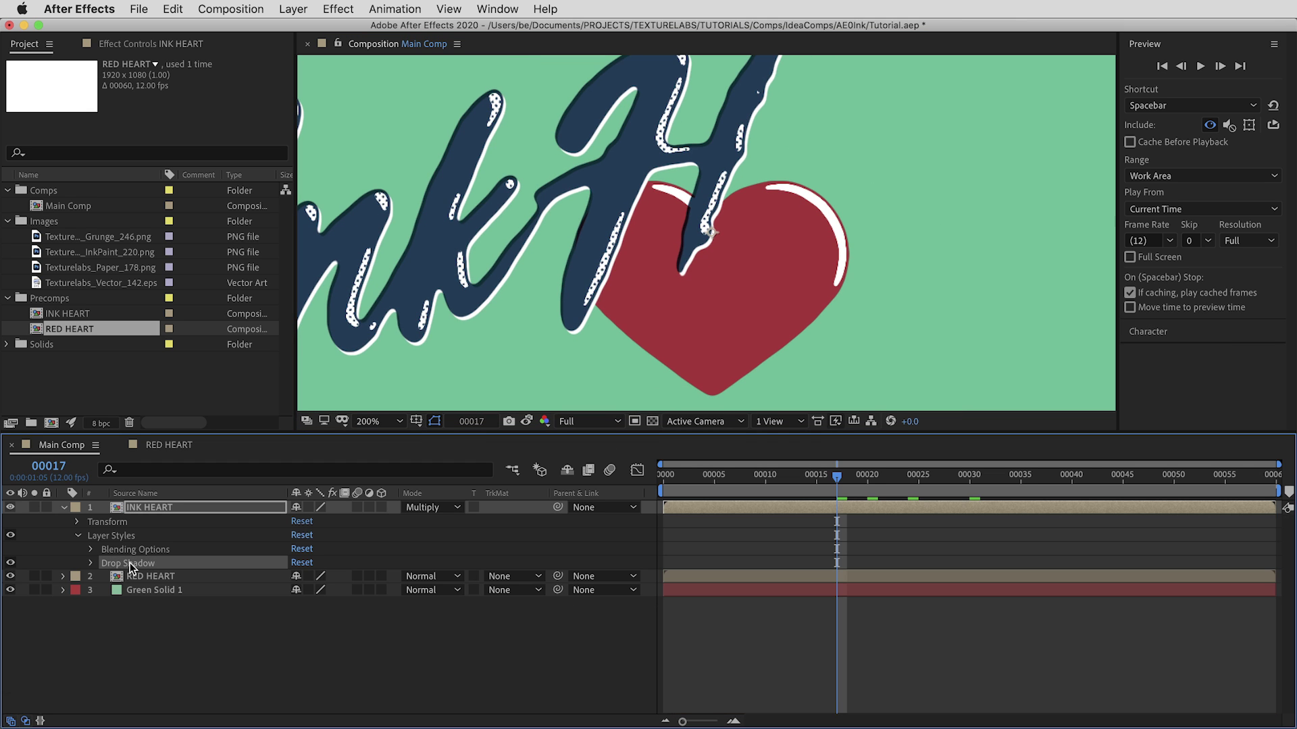
left_click(160, 583)
key("super+v")
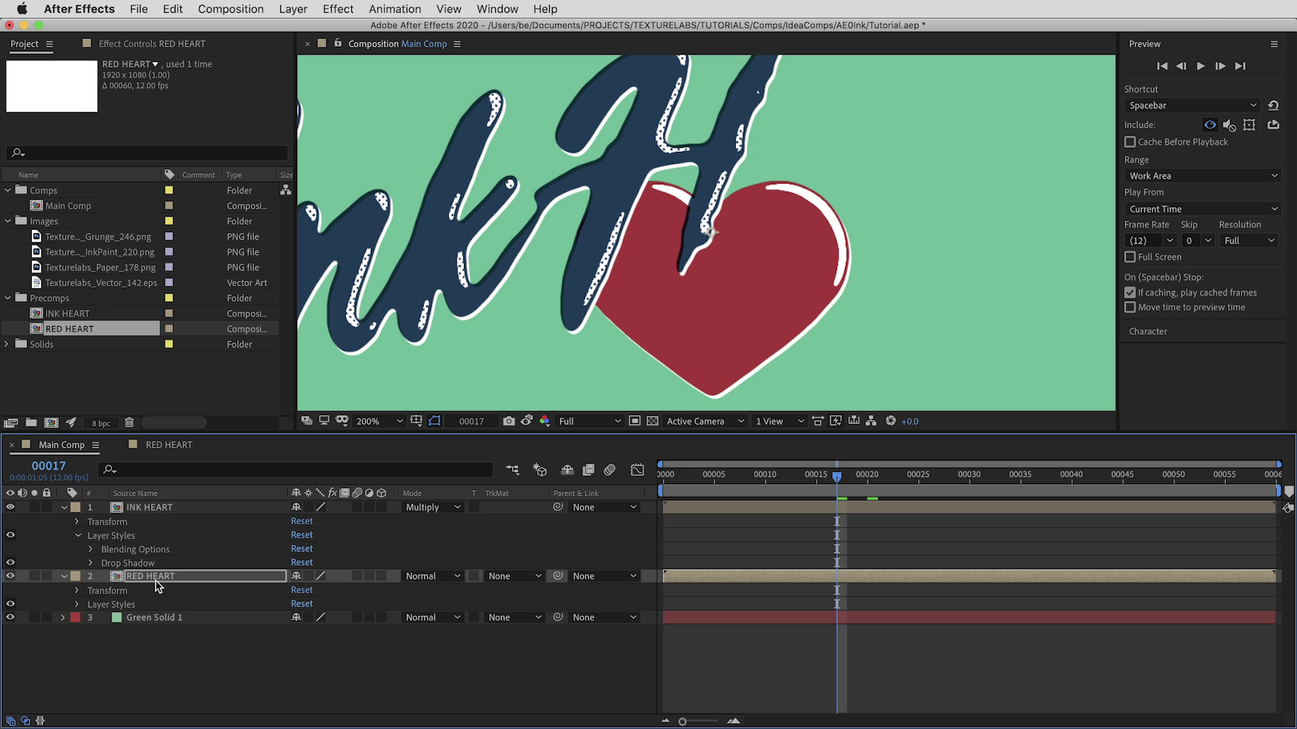
Step: Set the RED HEART layer's blending mode to Multiply and rotate its Drop Shadow angle so the white edge falls at the heart's lower left
left_click(430, 577)
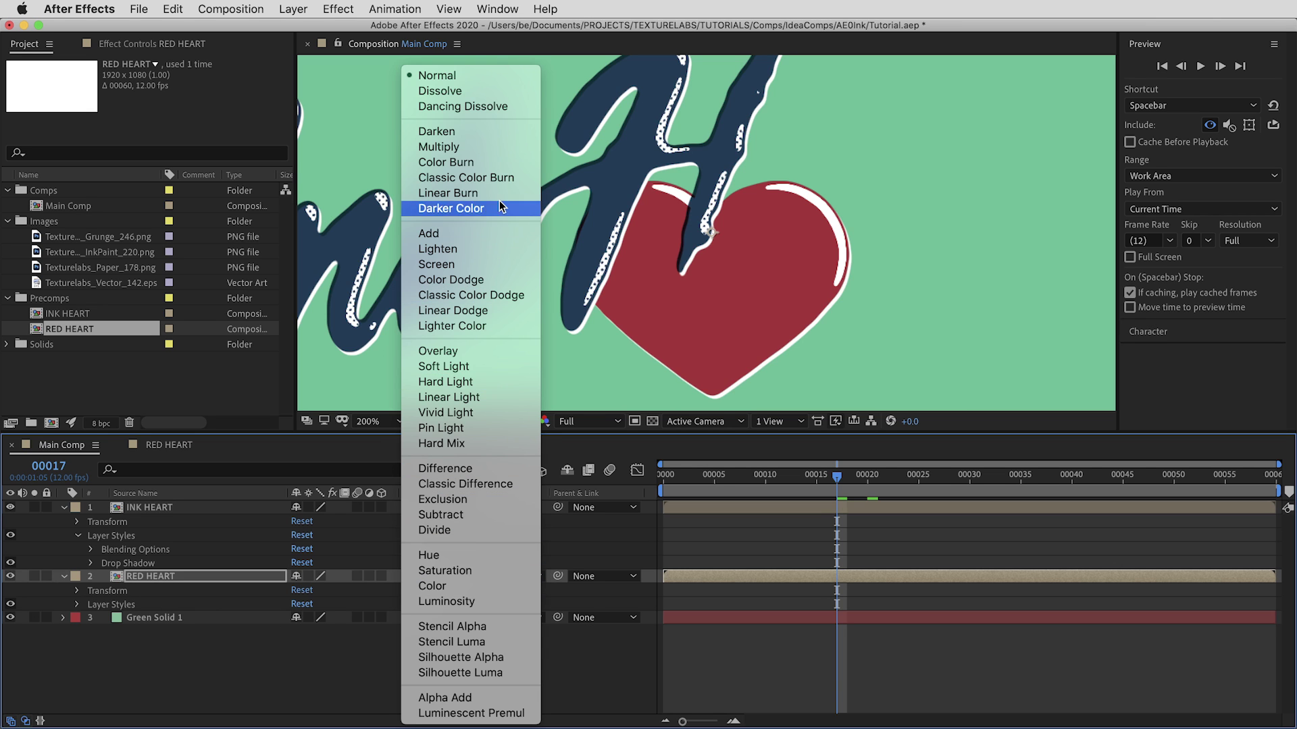
left_click(506, 143)
left_click(76, 605)
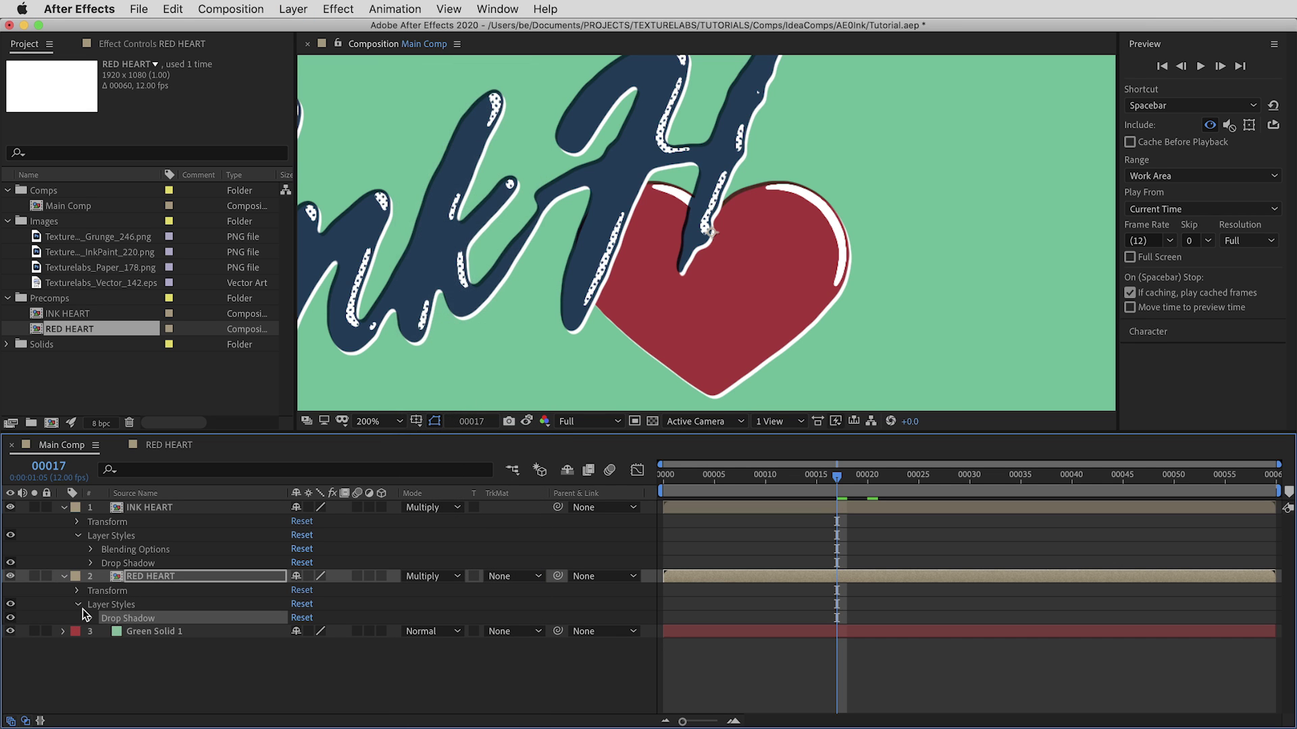
left_click(91, 619)
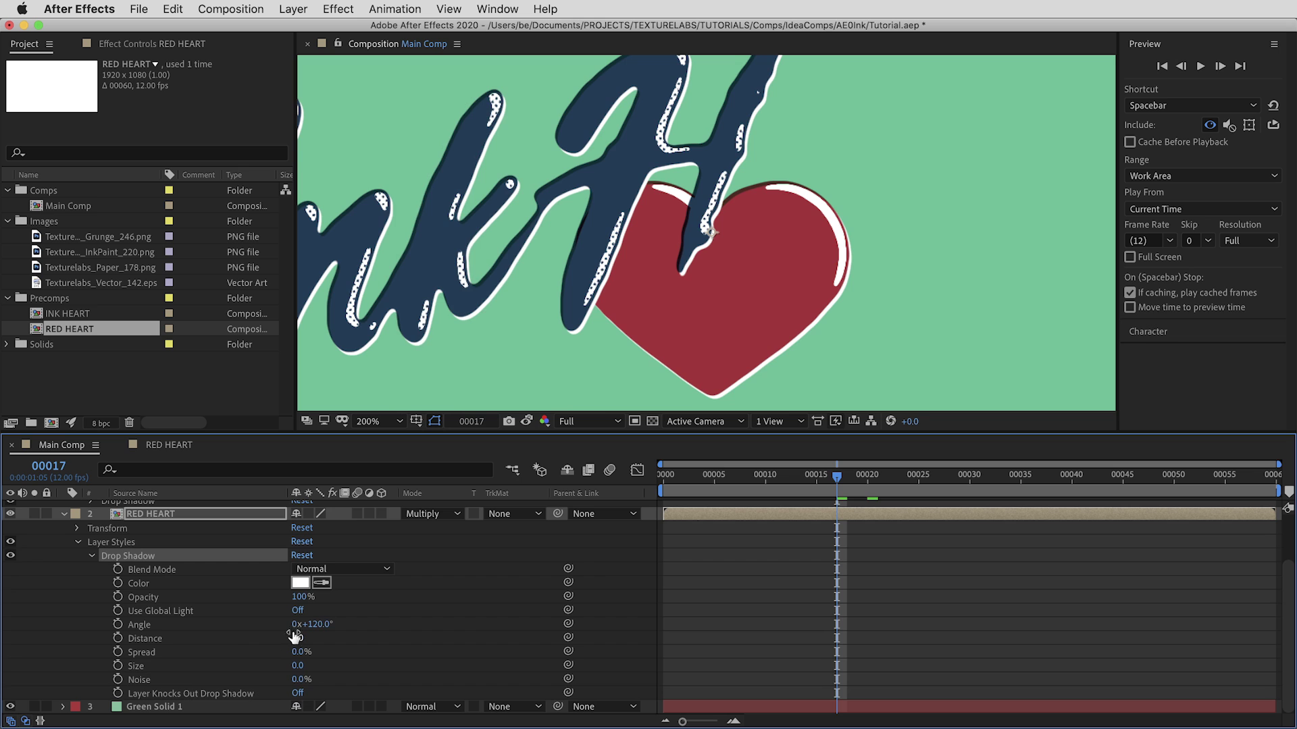
mouse_move(295, 636)
left_mouse_down()
mouse_move(317, 638)
mouse_move(235, 622)
mouse_move(440, 624)
left_mouse_up()
key("u")
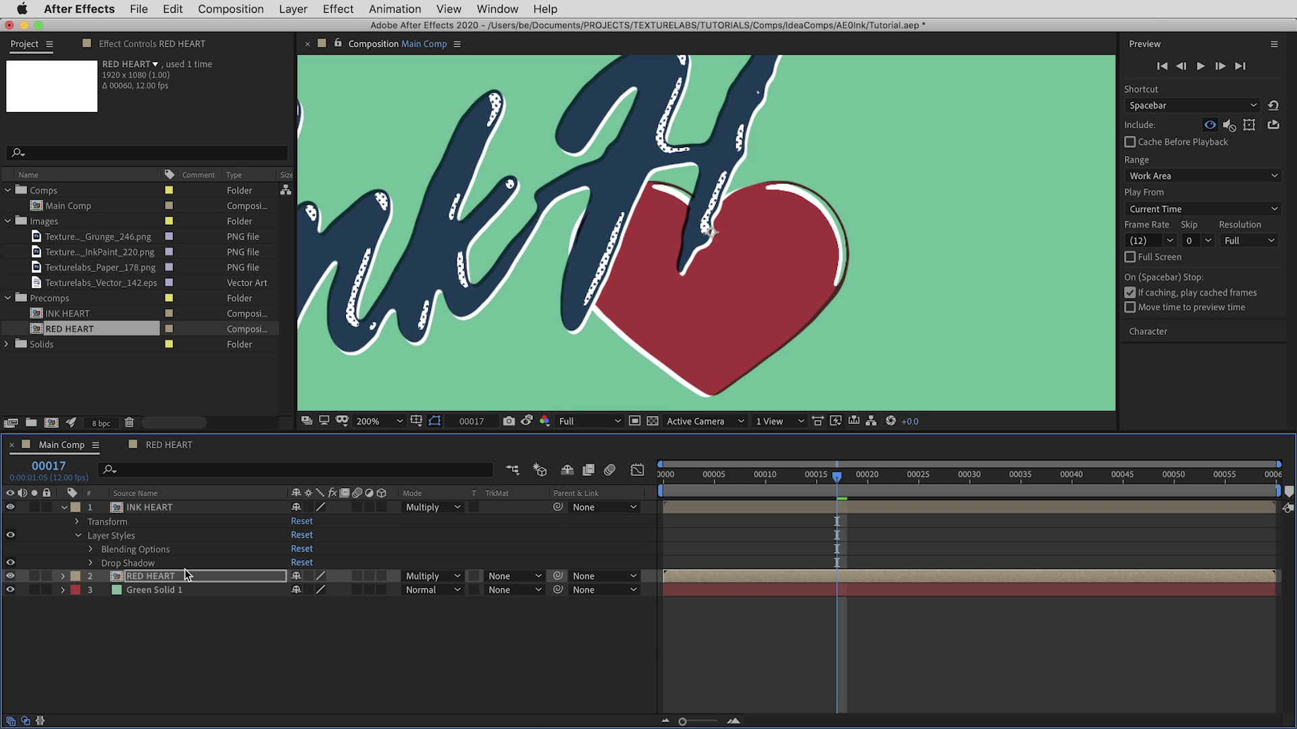
Step: Place Texturelabs_Paper_178.png above the INK HEART layer, set its blending mode to Screen and its opacity to 50%
left_click(148, 509)
key("u")
left_click(135, 270)
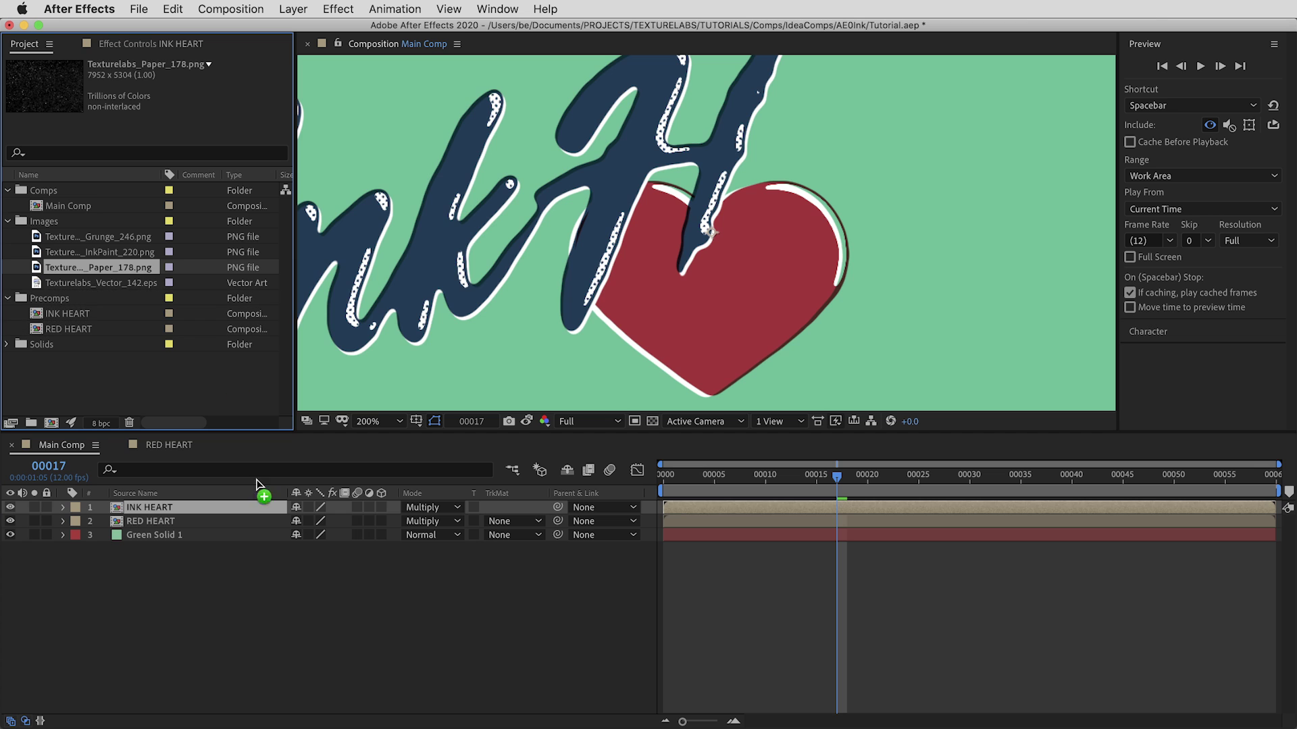
left_click_drag(257, 481, 255, 503)
left_click(439, 509)
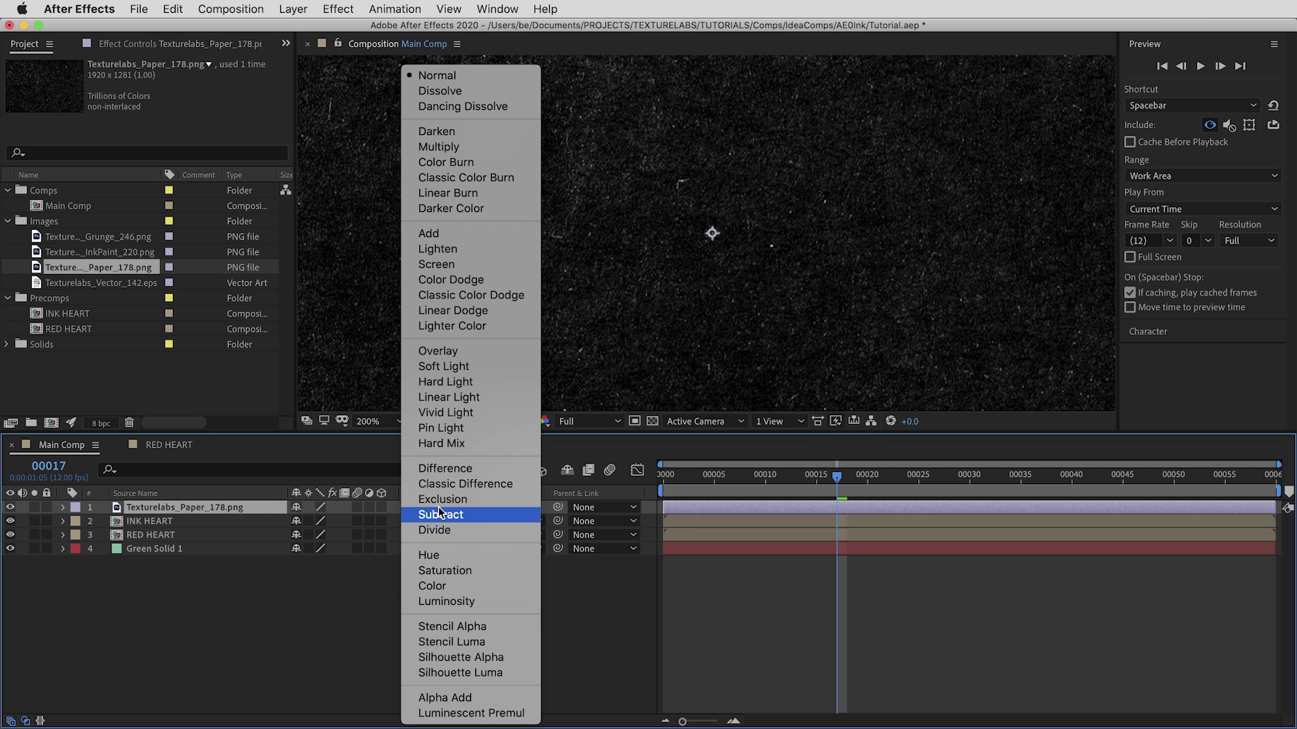
left_click(481, 281)
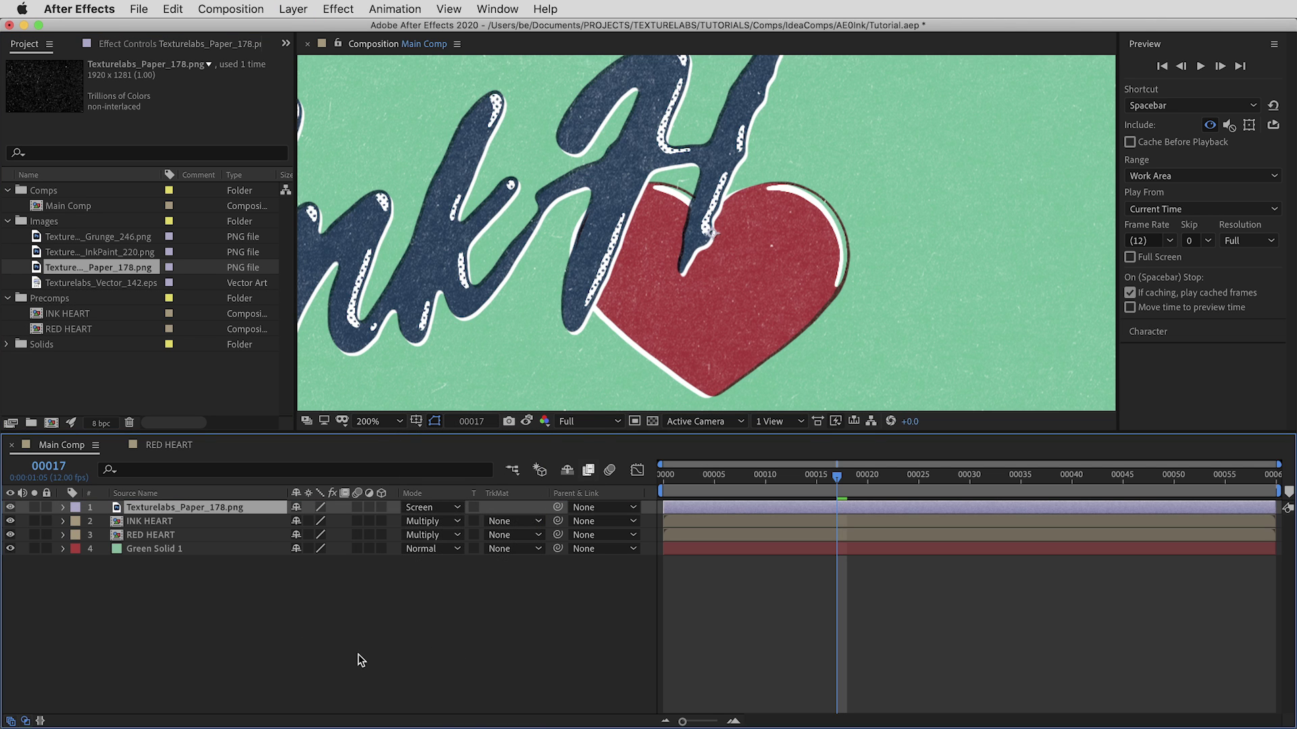
type("t50")
key("Return")
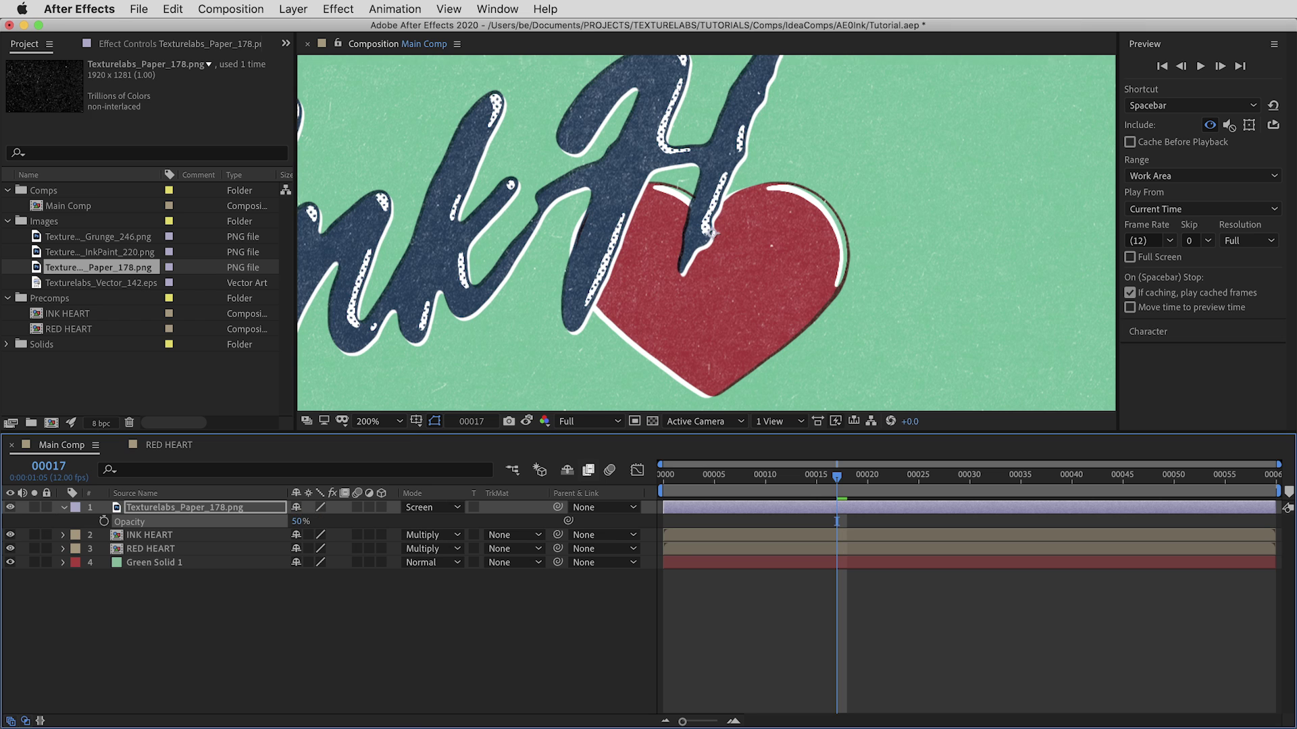
Step: Preview the paper-textured animation from frame 13 and move to frame 30
left_click(792, 472)
key("space")
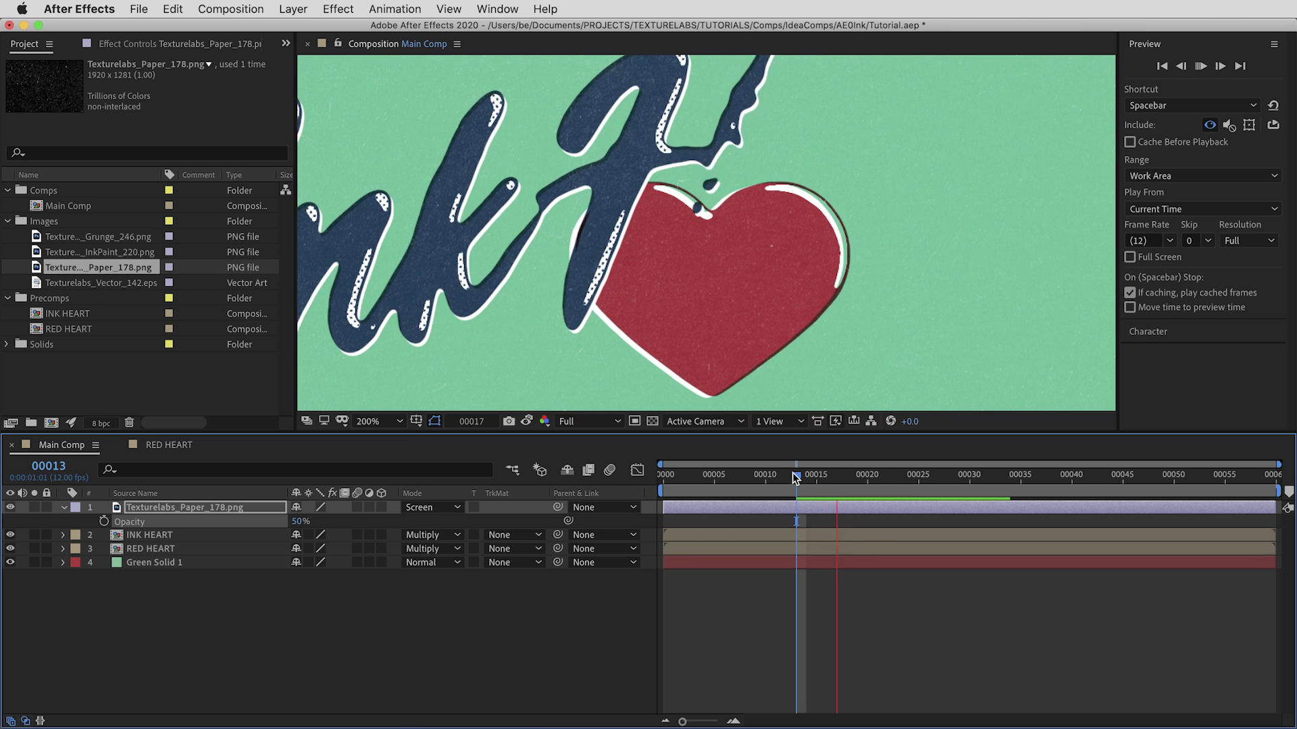
left_click(971, 487)
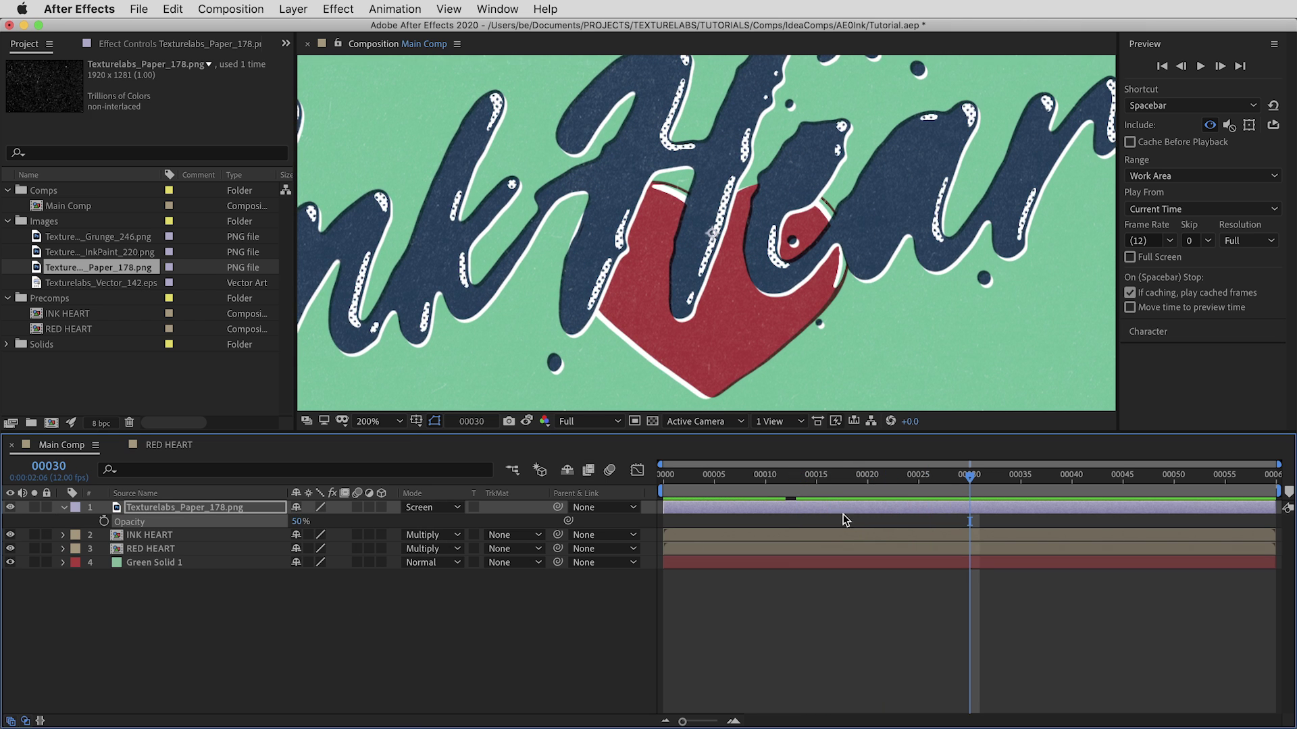
Step: Create an adjustment layer above all layers and apply a Gaussian Blur with Blurriness 3 to it
left_click(309, 8)
mouse_move(304, 28)
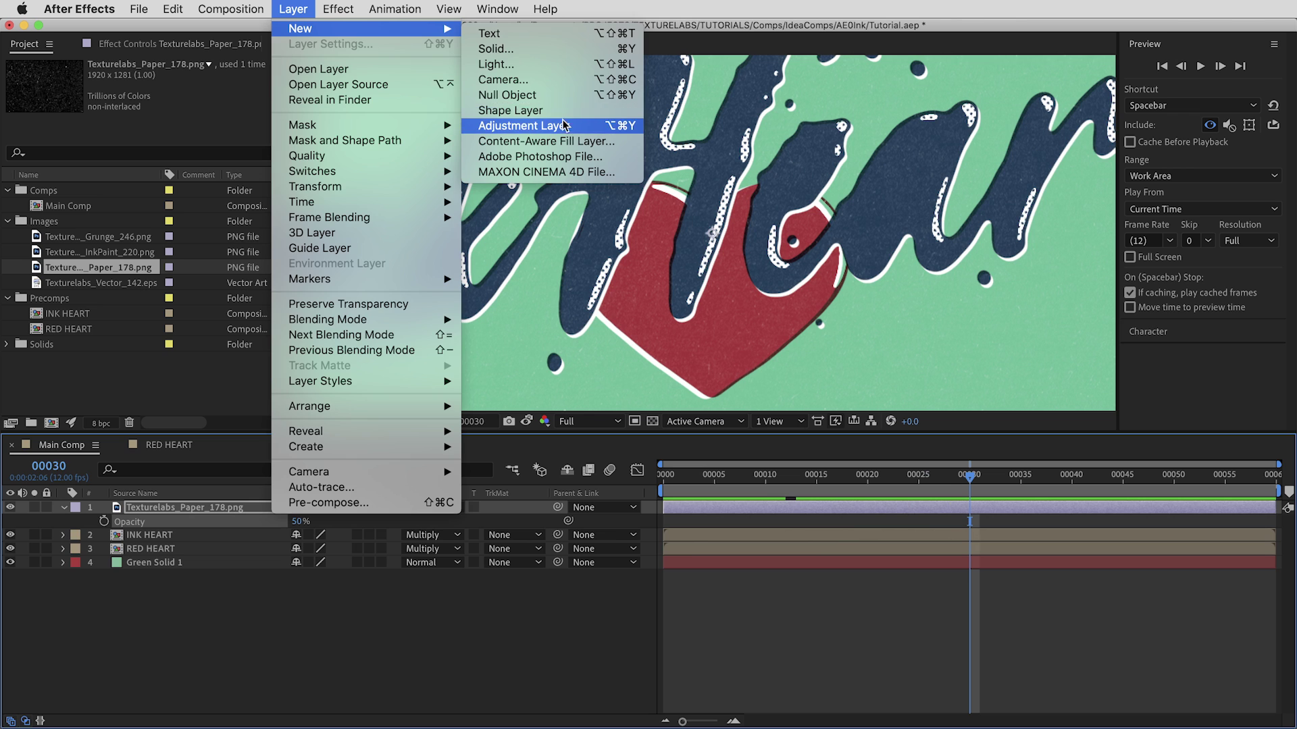
left_click(527, 126)
left_click(337, 8)
mouse_move(405, 115)
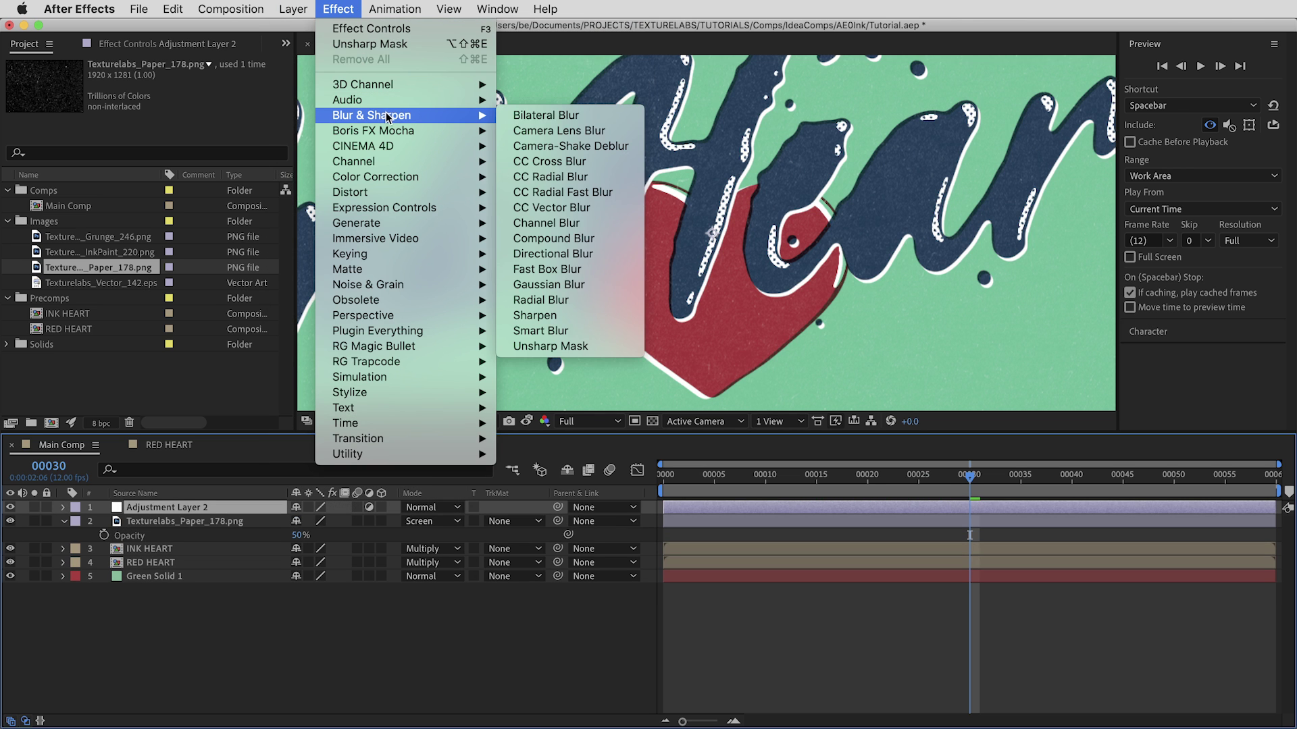
left_click(591, 285)
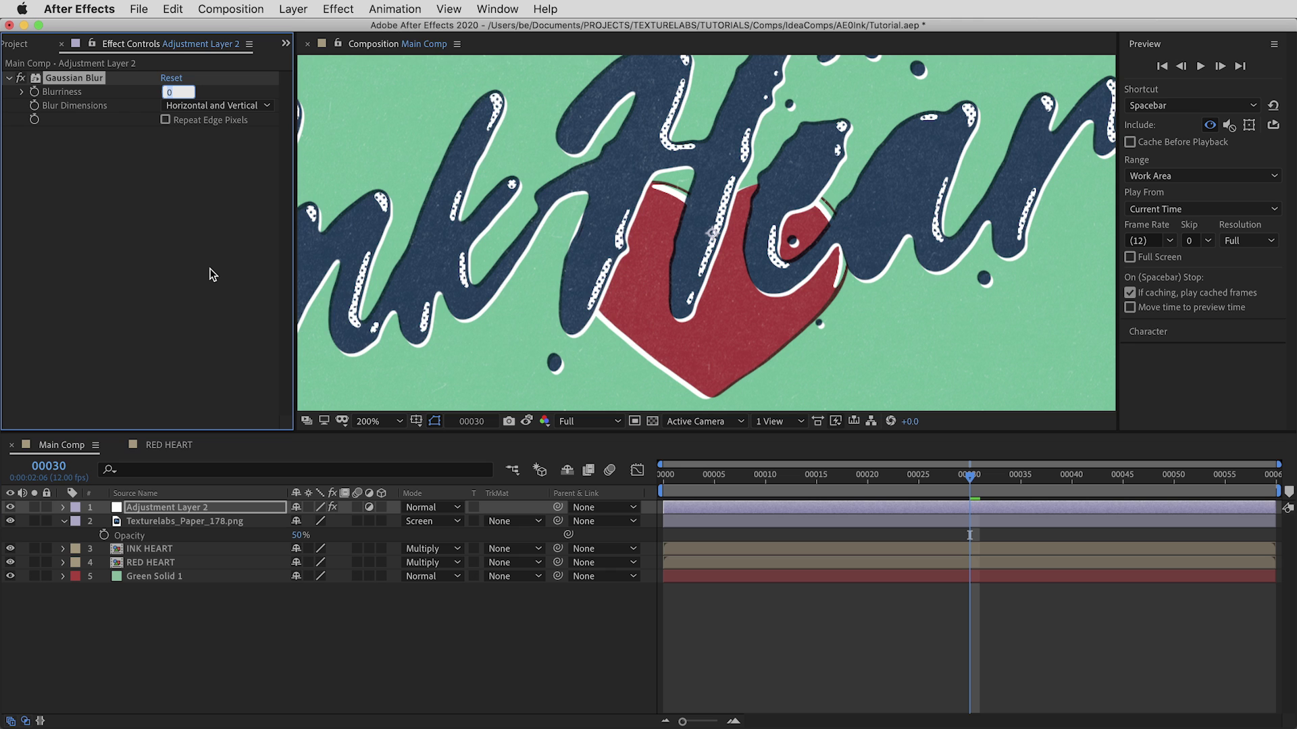
Step: Add Unsharp Mask to the adjustment layer with Amount 150 and Radius 1.5
left_click(338, 8)
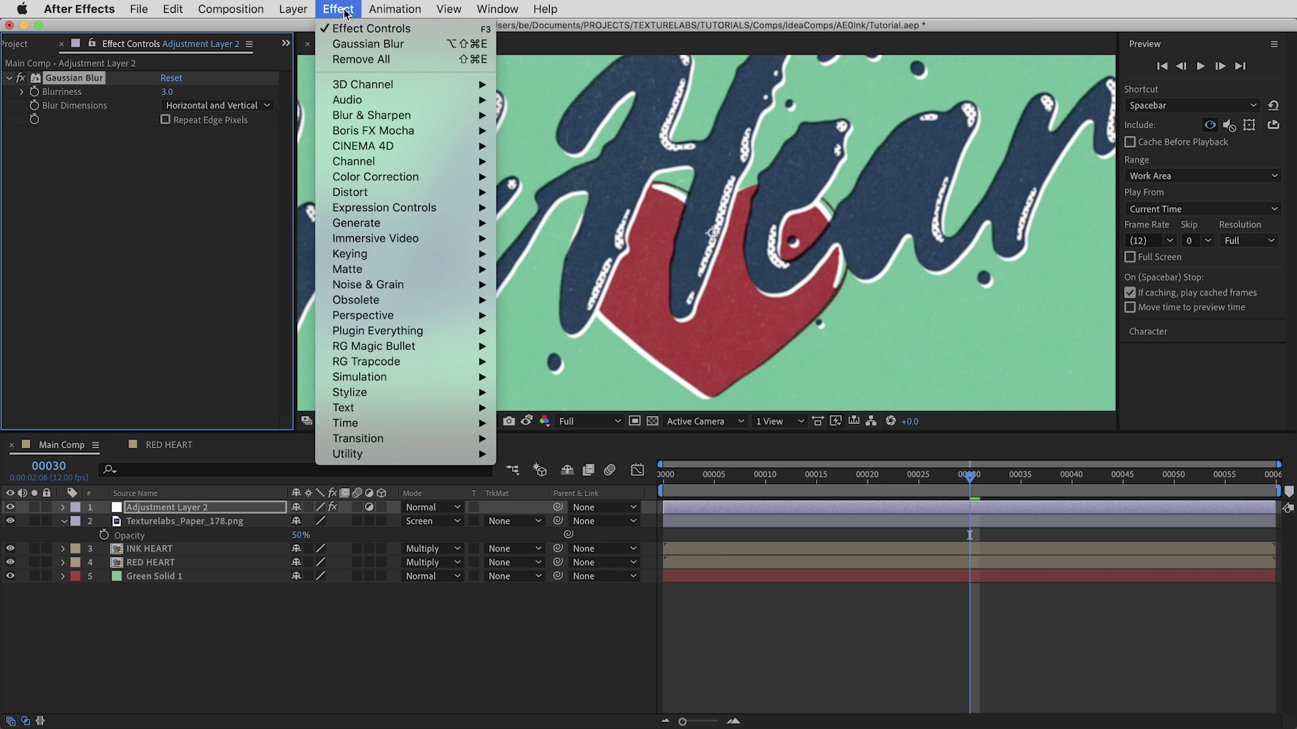
mouse_move(384, 120)
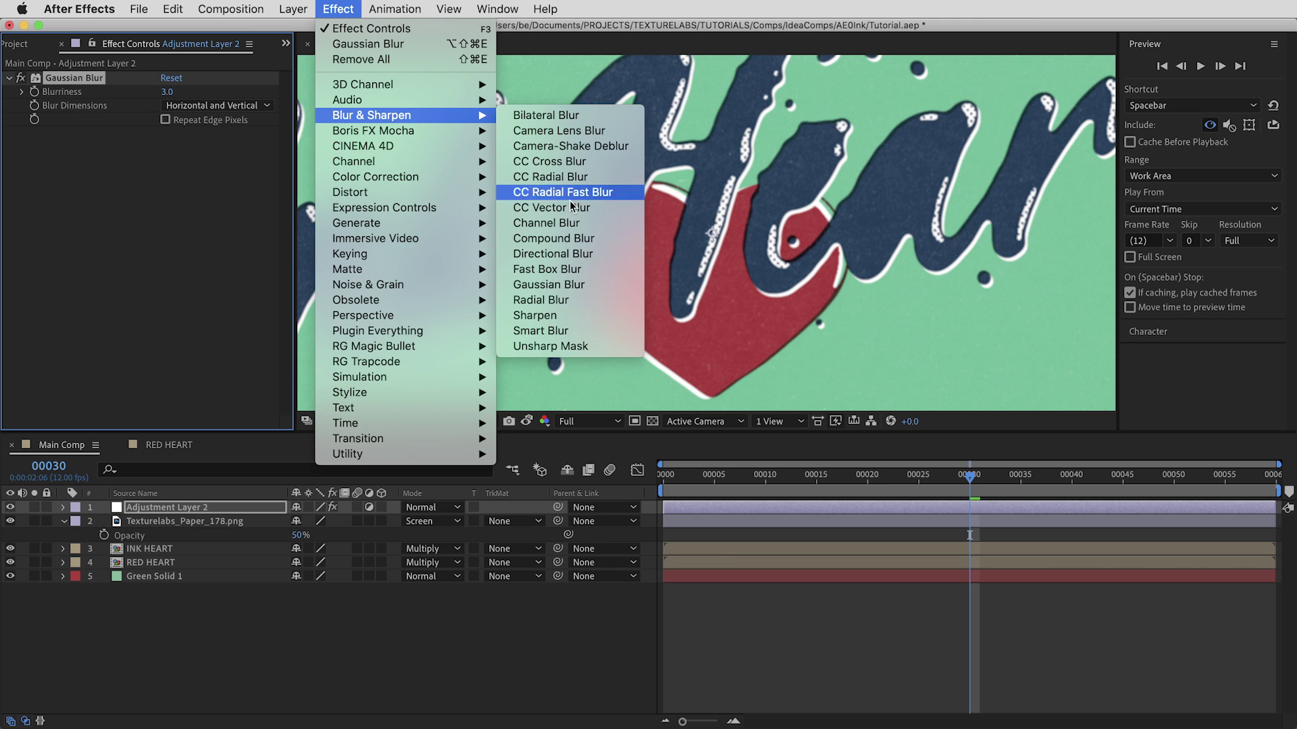
left_click(585, 346)
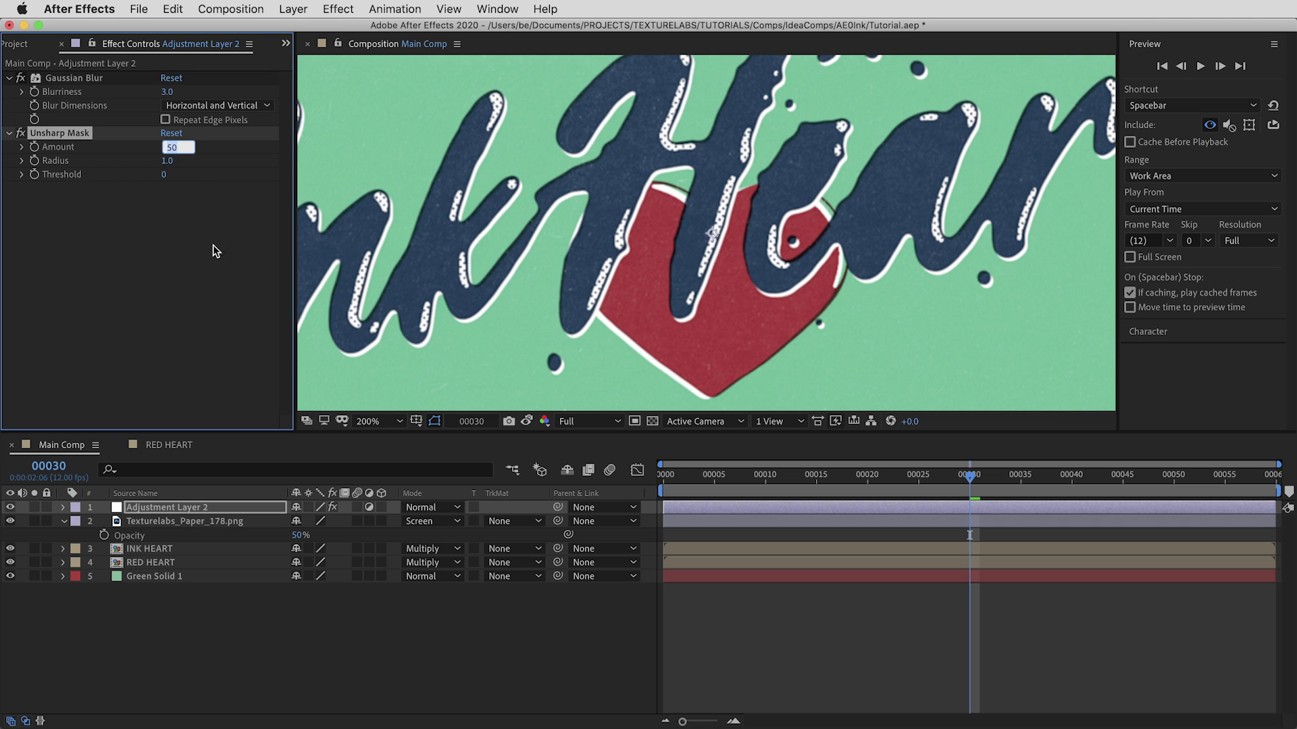
key("Tab")
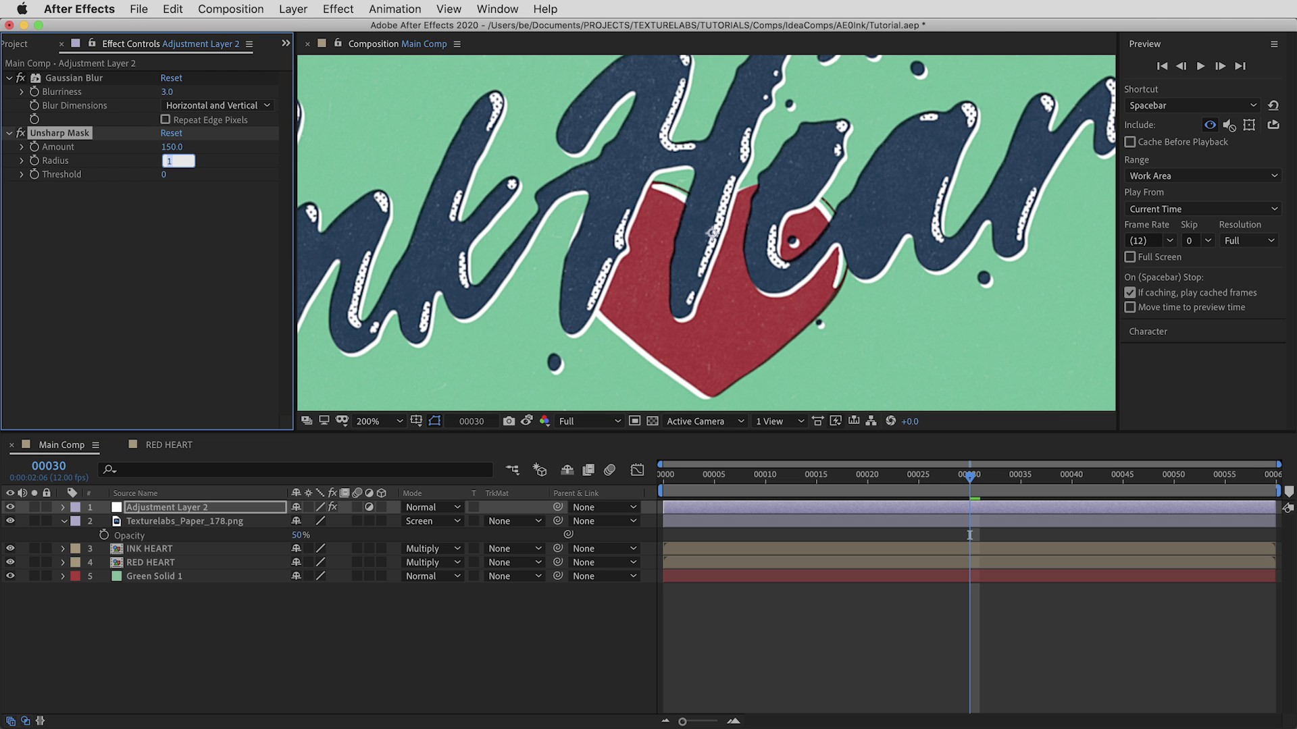
type("1.5")
key("Return")
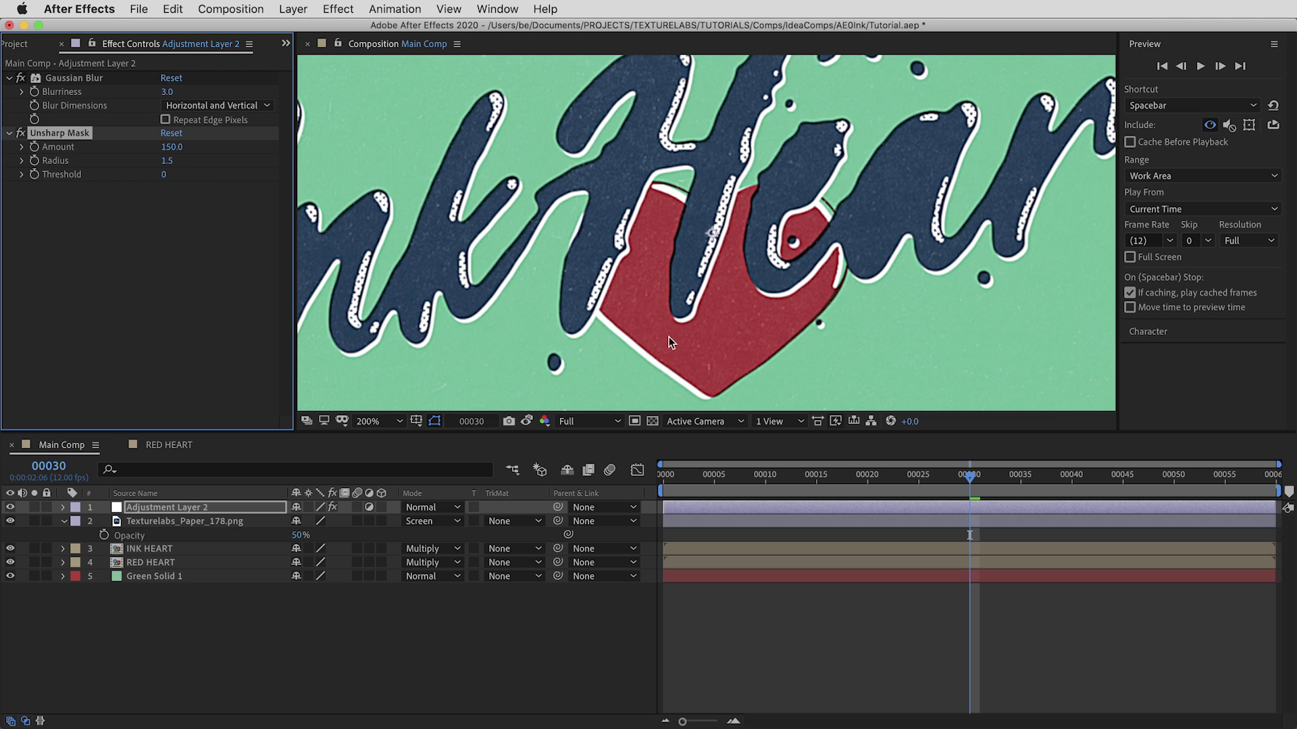
Step: Preview the blurred and sharpened animation from frame 10, viewing the wider composition
left_click(765, 477)
key("space")
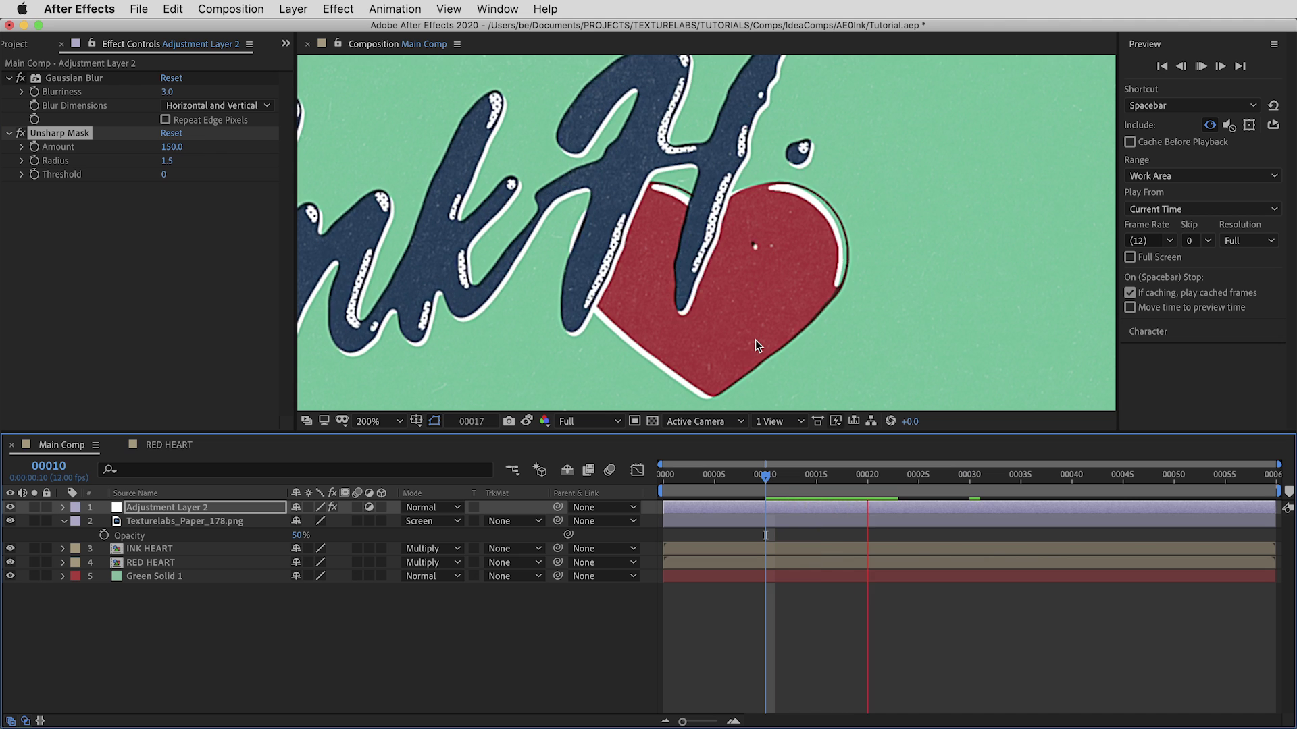
scroll(755, 339, "down", 2)
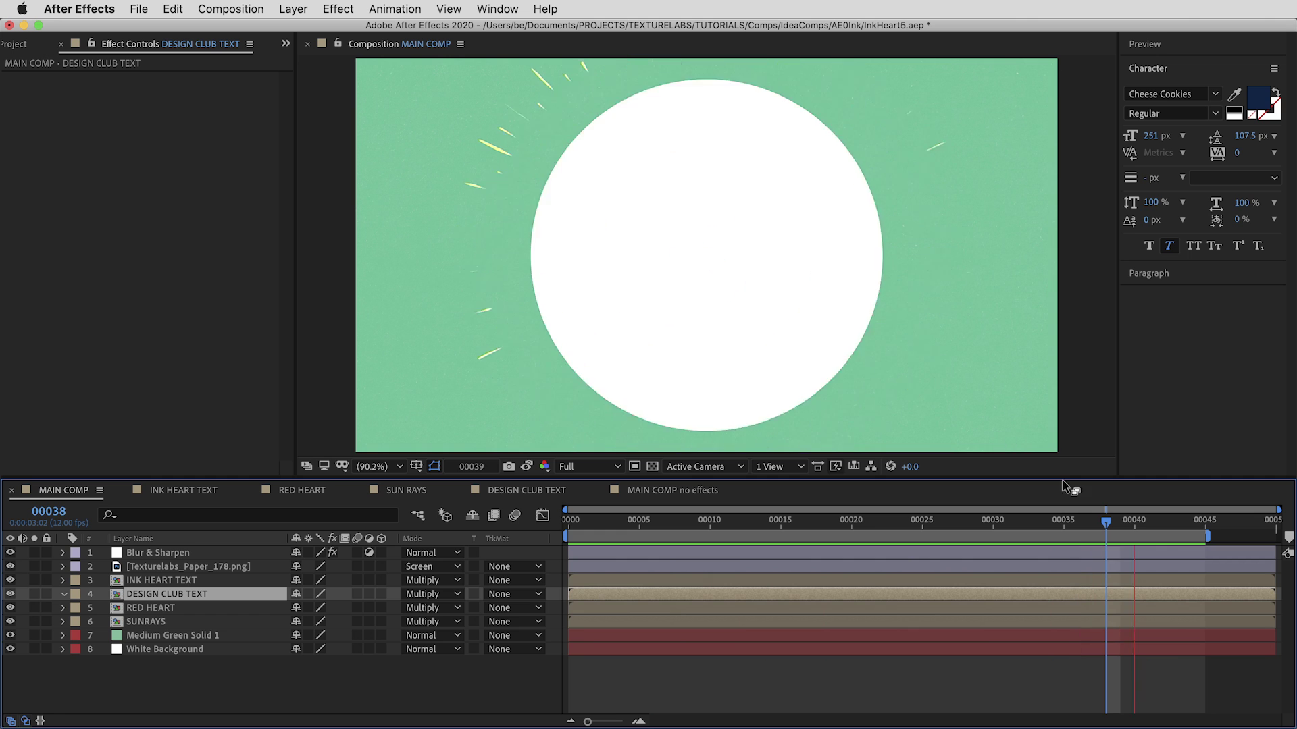
Step: Examine MAIN COMP at frame 10 in the InkHeart5 project, then the sunray animation and effect layers in the SUN RAYS precomp
left_click_drag(1129, 524, 712, 530)
left_click(173, 636)
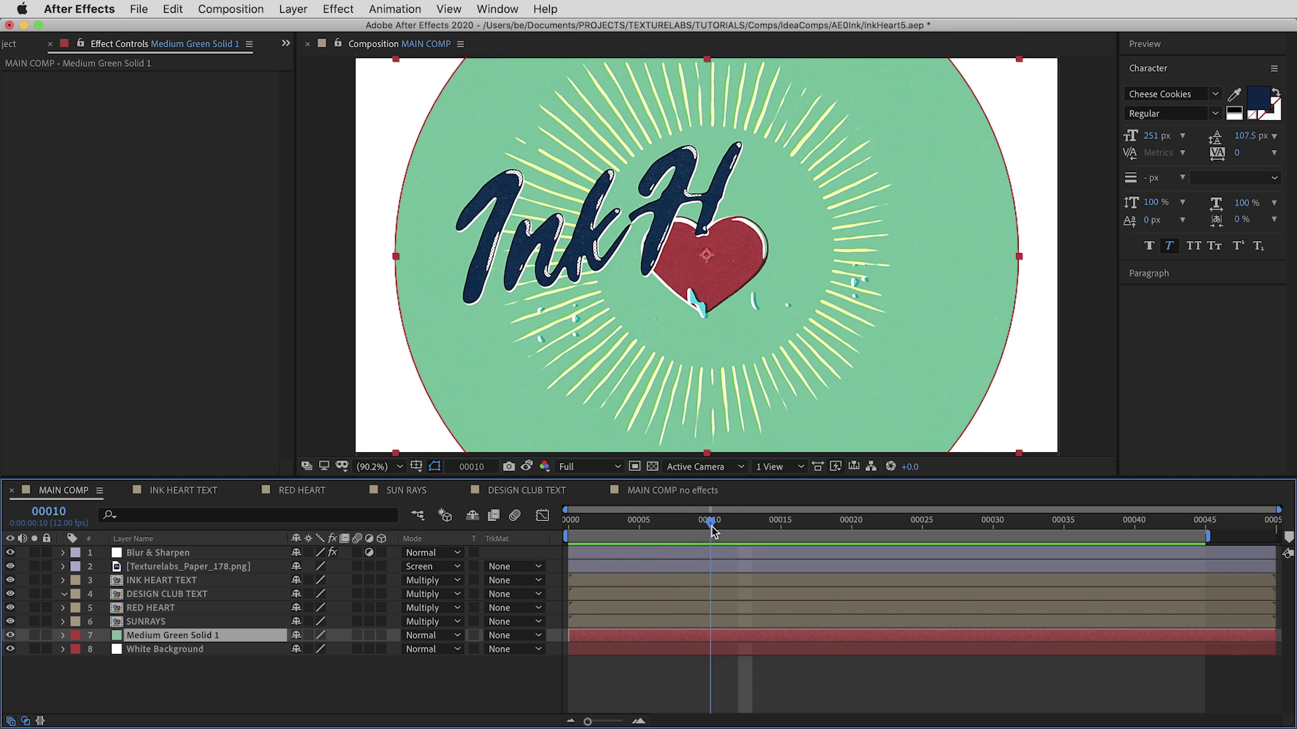
double_click(159, 618)
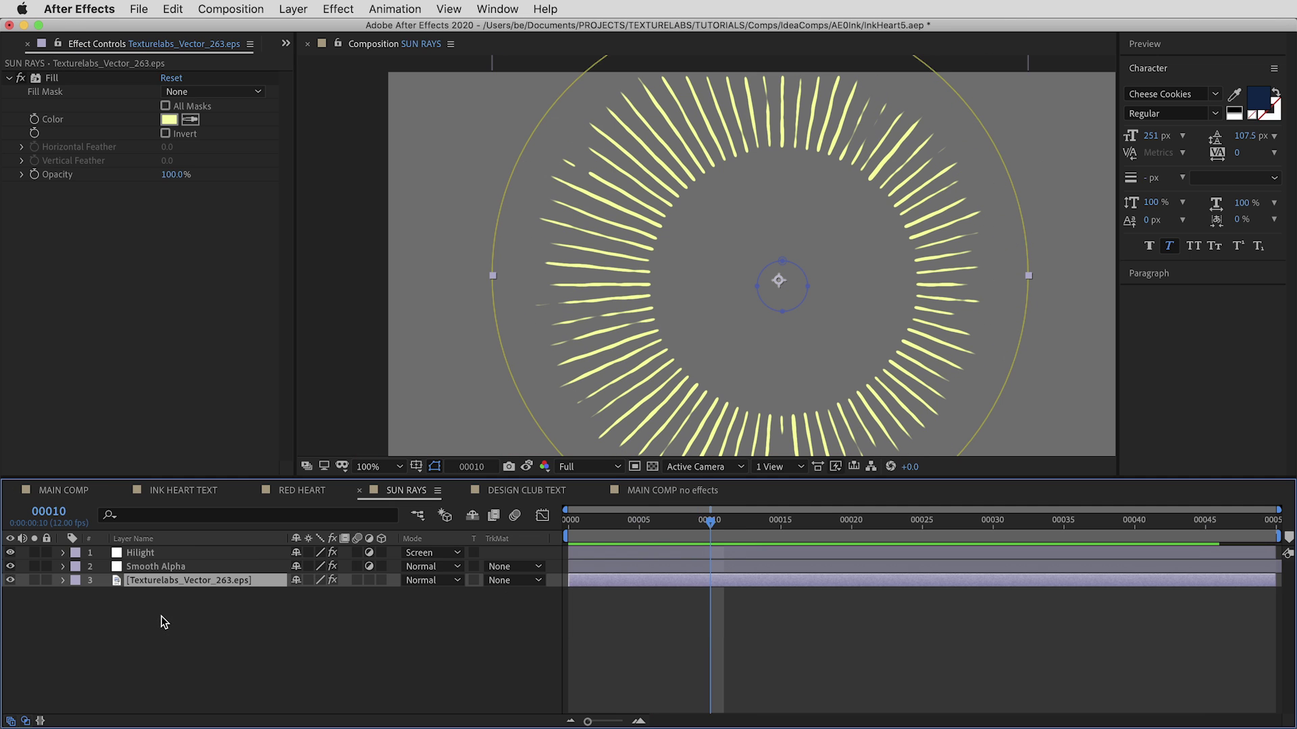
left_click_drag(690, 525, 809, 524)
left_click(33, 580)
left_click(34, 580)
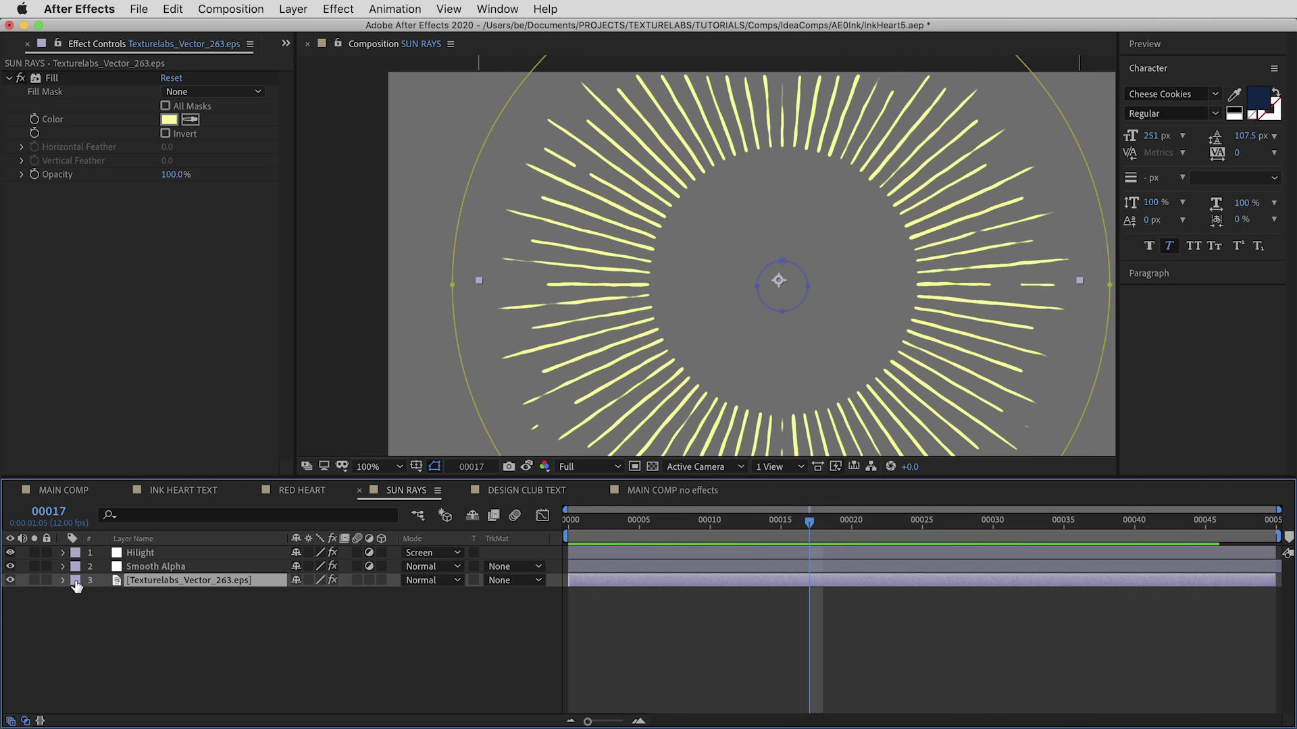
left_click(145, 554)
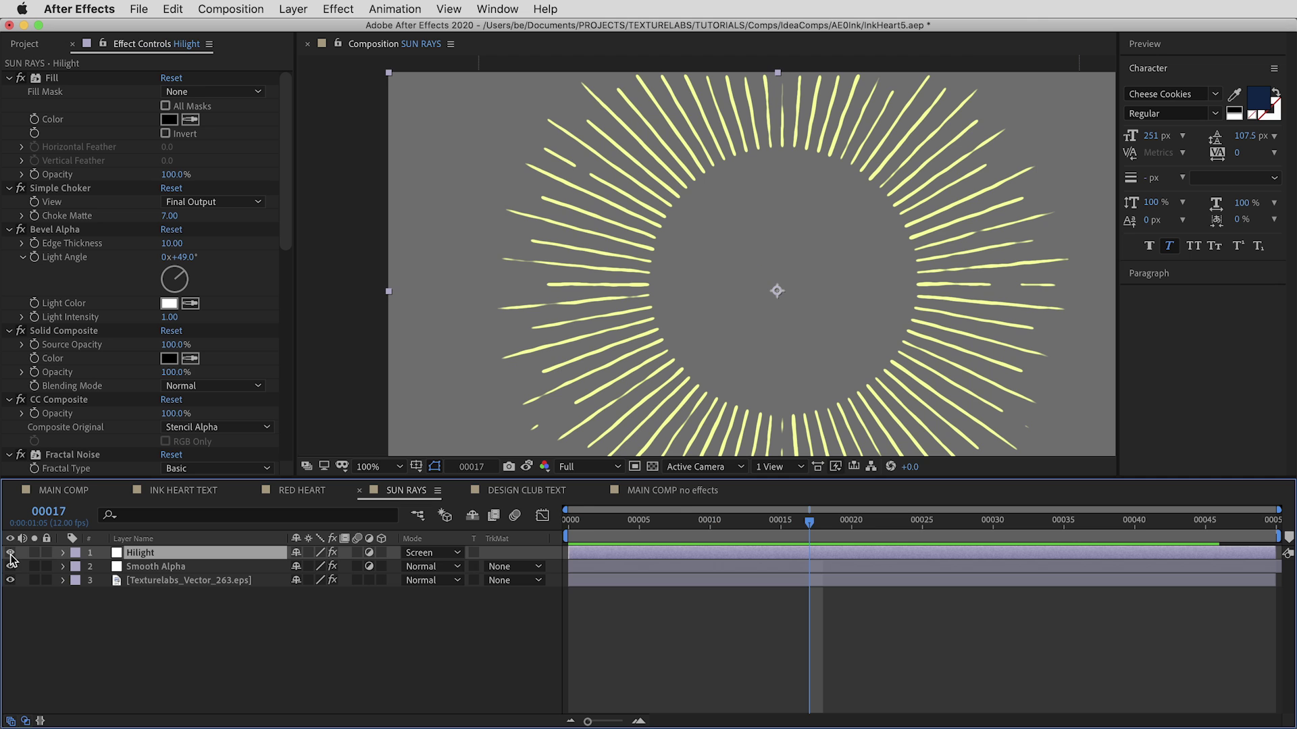
left_click_drag(593, 530, 912, 524)
Step: Examine the DESIGN CLUB TEXT precomp over time, comparing the lettering with and without the Hilight and Smooth Alpha layers
left_click(541, 493)
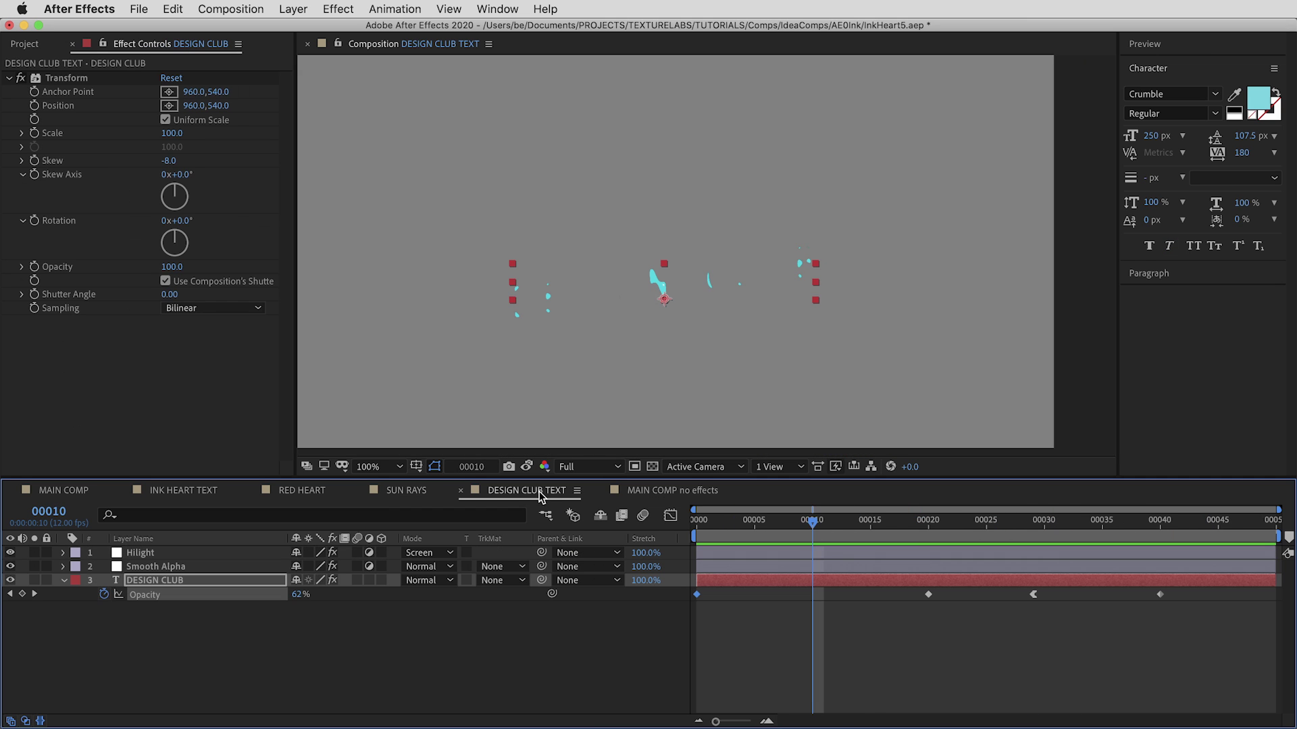
left_click_drag(756, 529, 1001, 531)
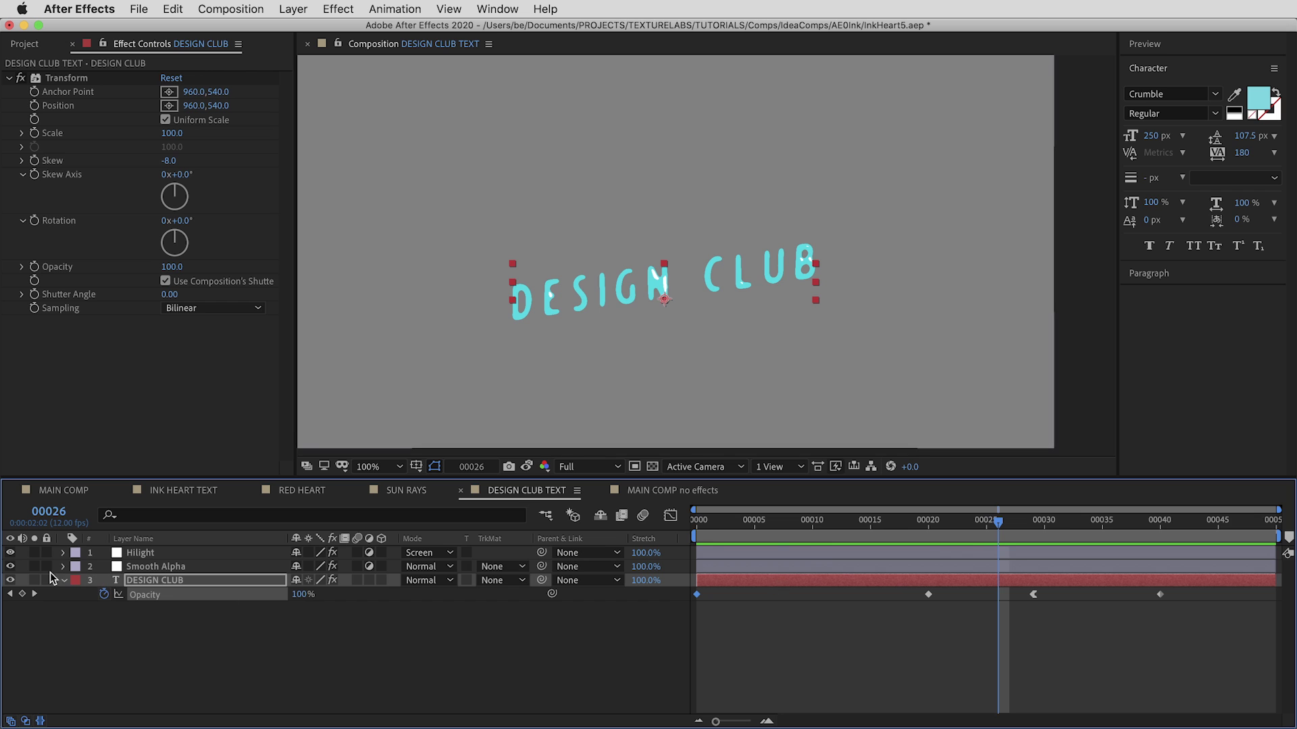
left_click_drag(729, 530, 992, 544)
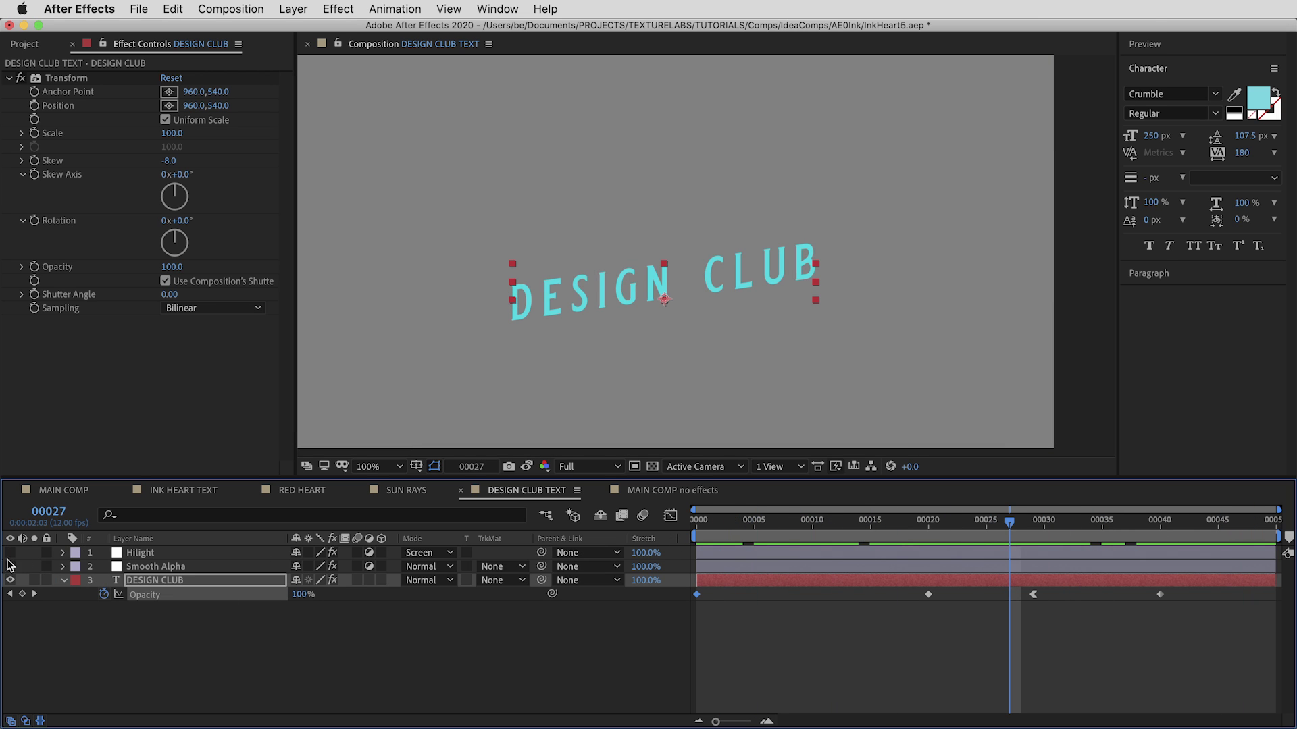
left_click_drag(770, 530, 1009, 532)
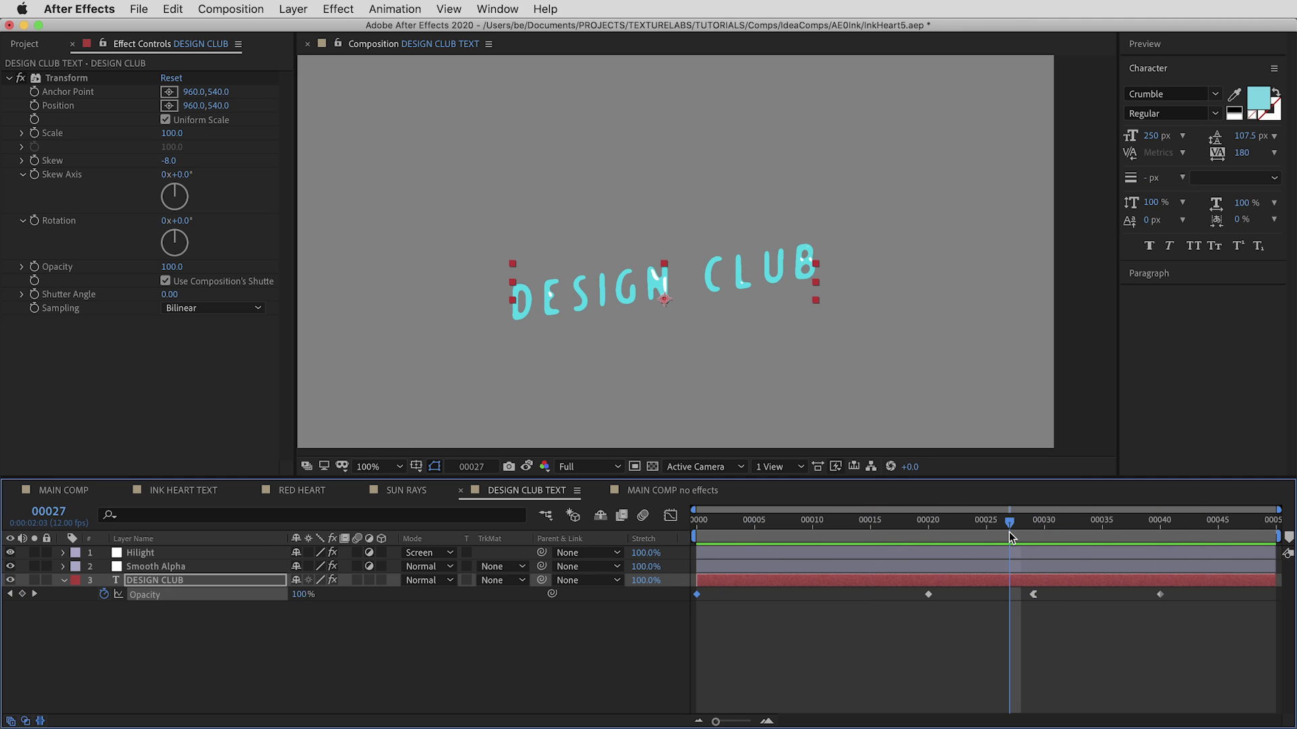
Step: Compare the animation in MAIN COMP at frame 21 with the version in MAIN COMP no effects at frame 26
left_click(61, 495)
left_click_drag(686, 530, 865, 530)
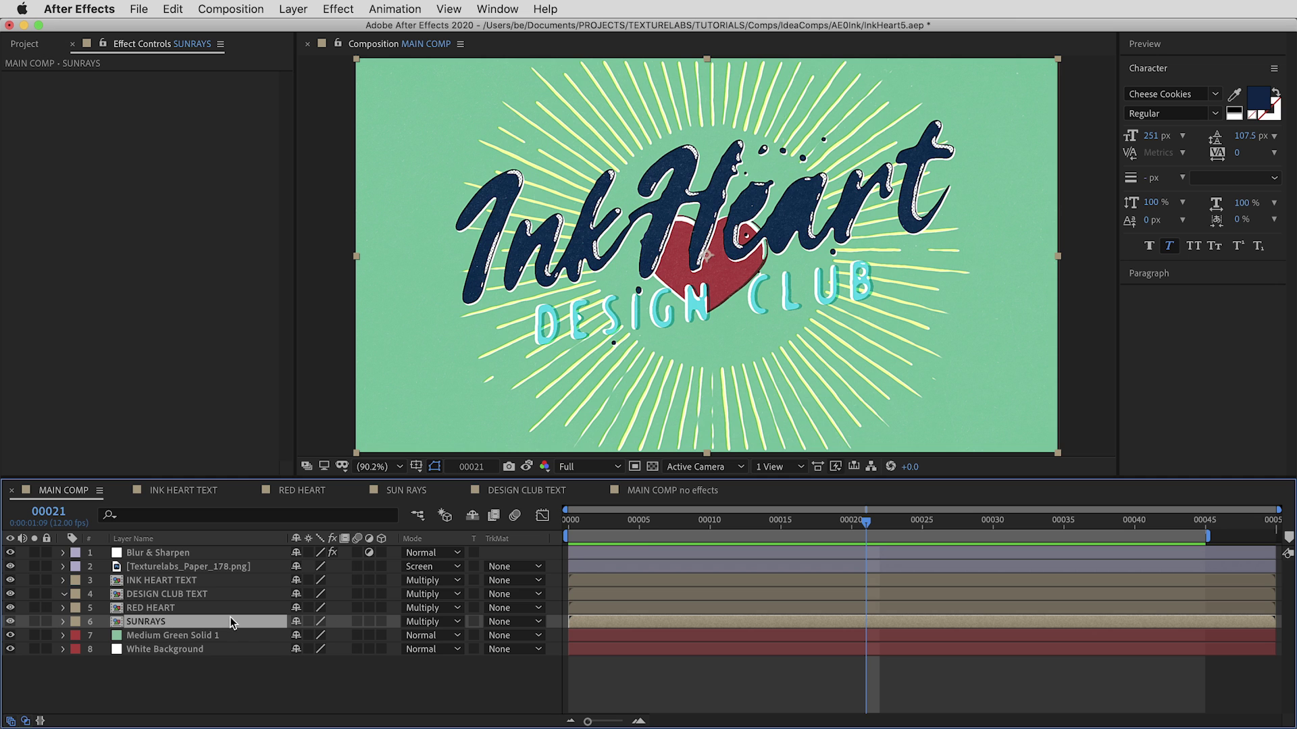
mouse_move(865, 530)
left_mouse_down()
mouse_move(769, 530)
mouse_move(871, 531)
left_mouse_up()
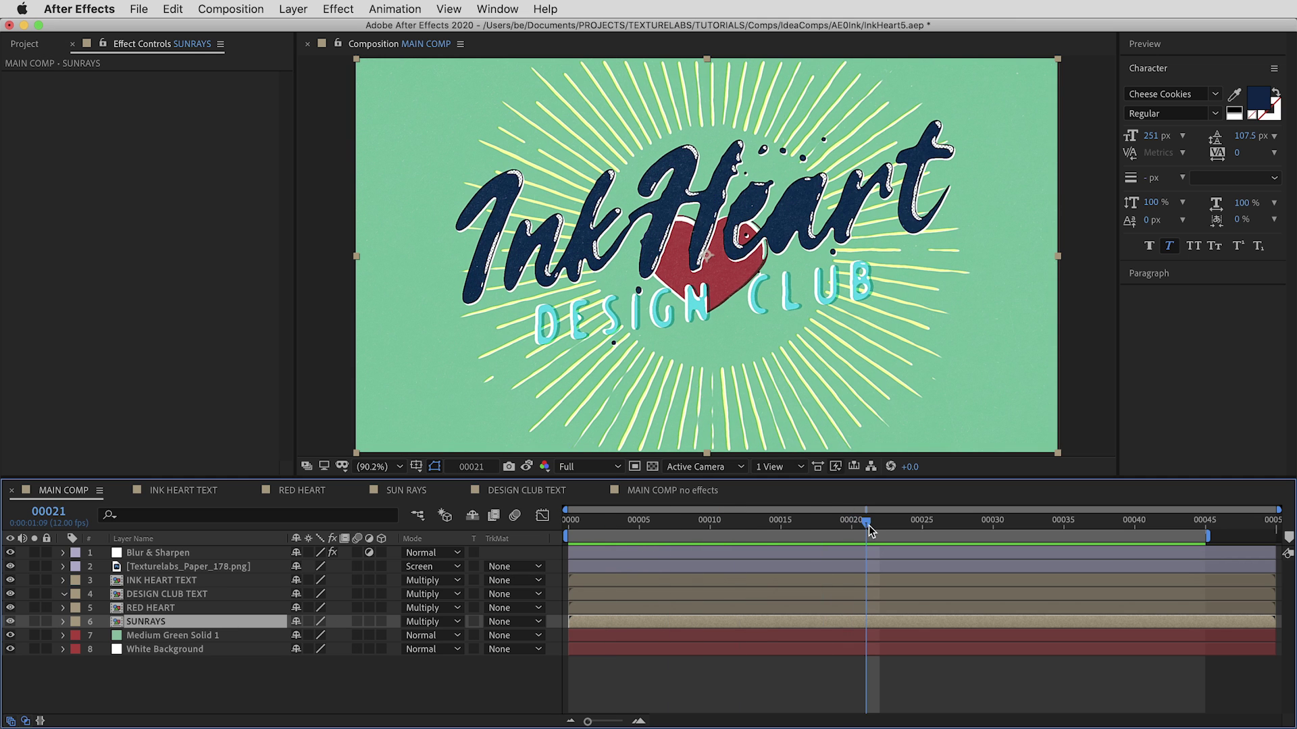
left_click(691, 489)
left_click_drag(645, 525, 934, 538)
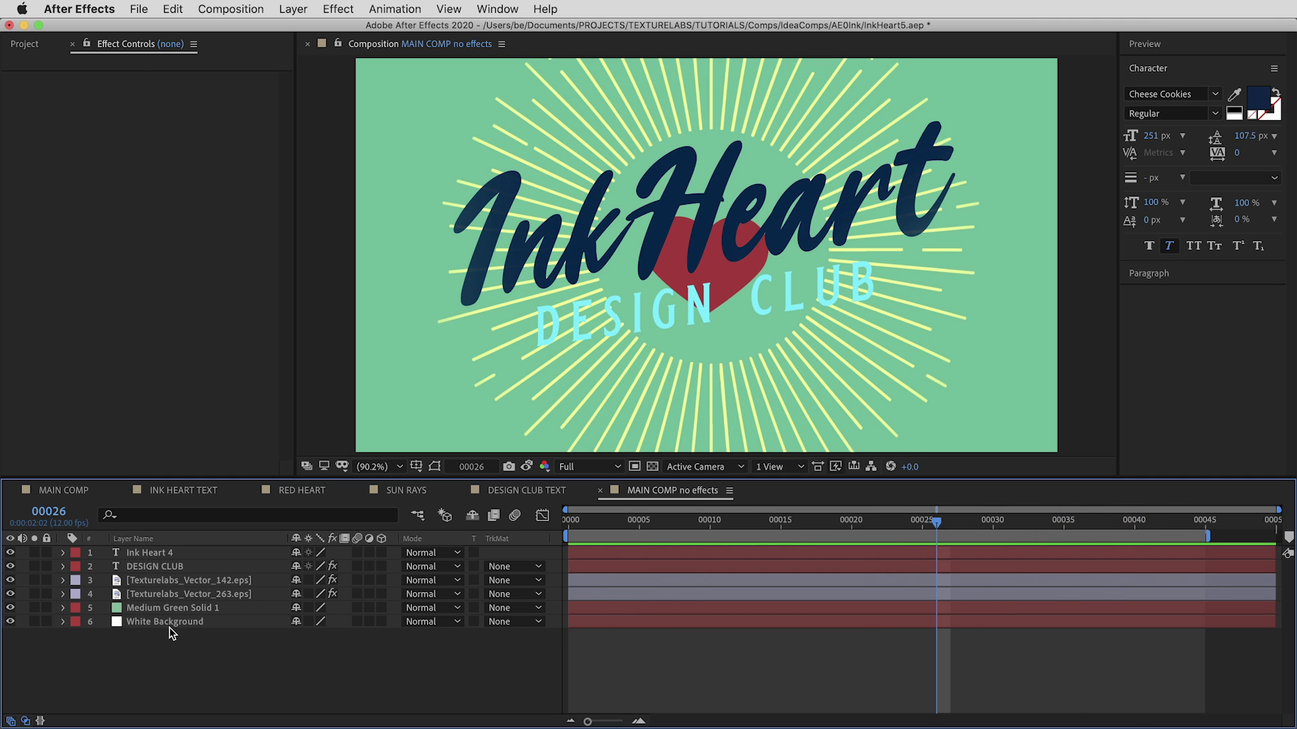
Step: Pre-compose the Ink Heart 4 text layer as Ink Heart, paste the Hilight and Smooth Alpha layers into it, and return to MAIN COMP no effects
left_click(147, 553)
right_click(162, 554)
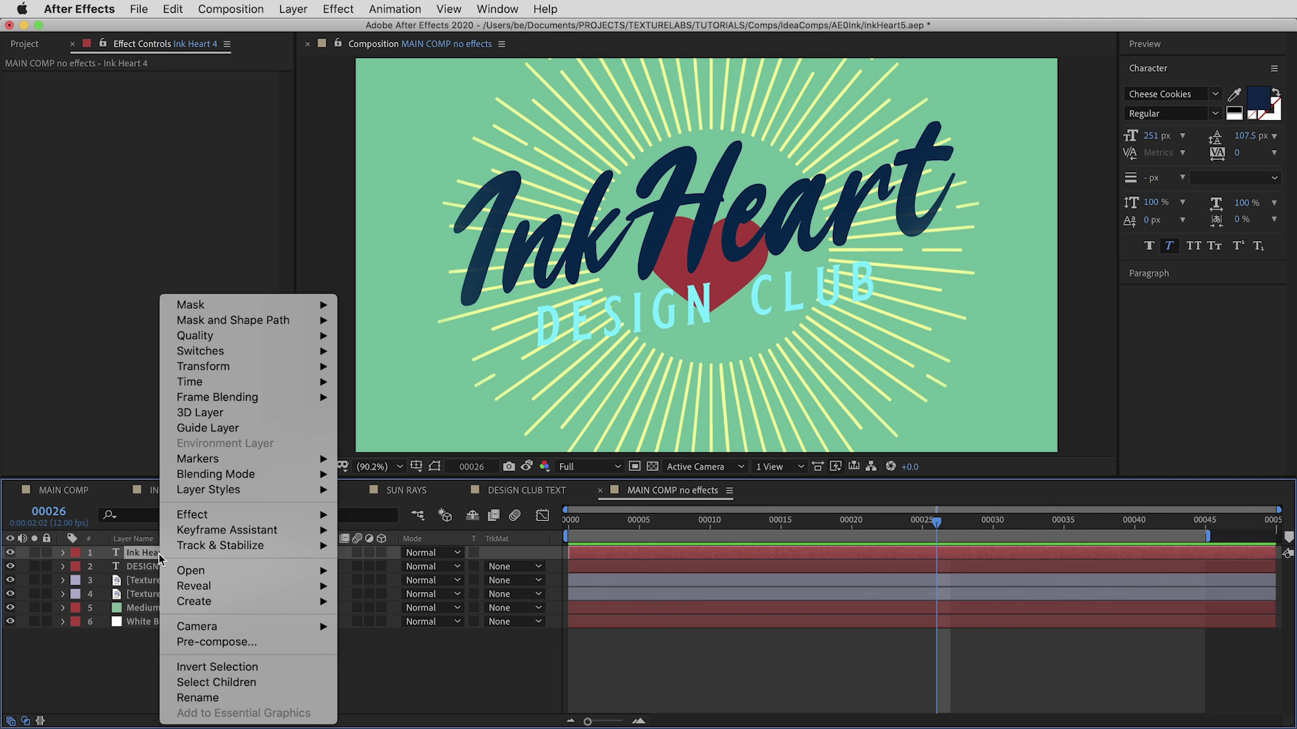
left_click(229, 643)
key("Return")
key("ctrl+v")
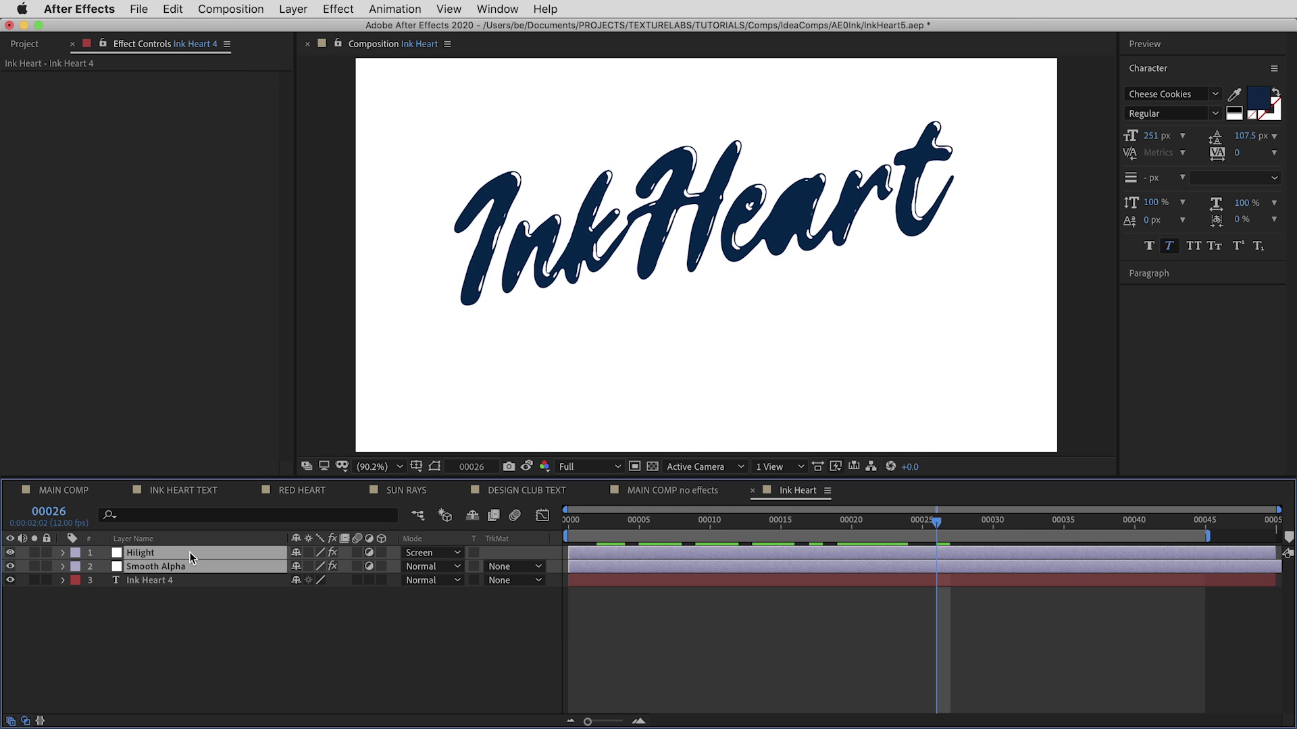
left_click(686, 498)
left_click_drag(155, 553, 535, 611)
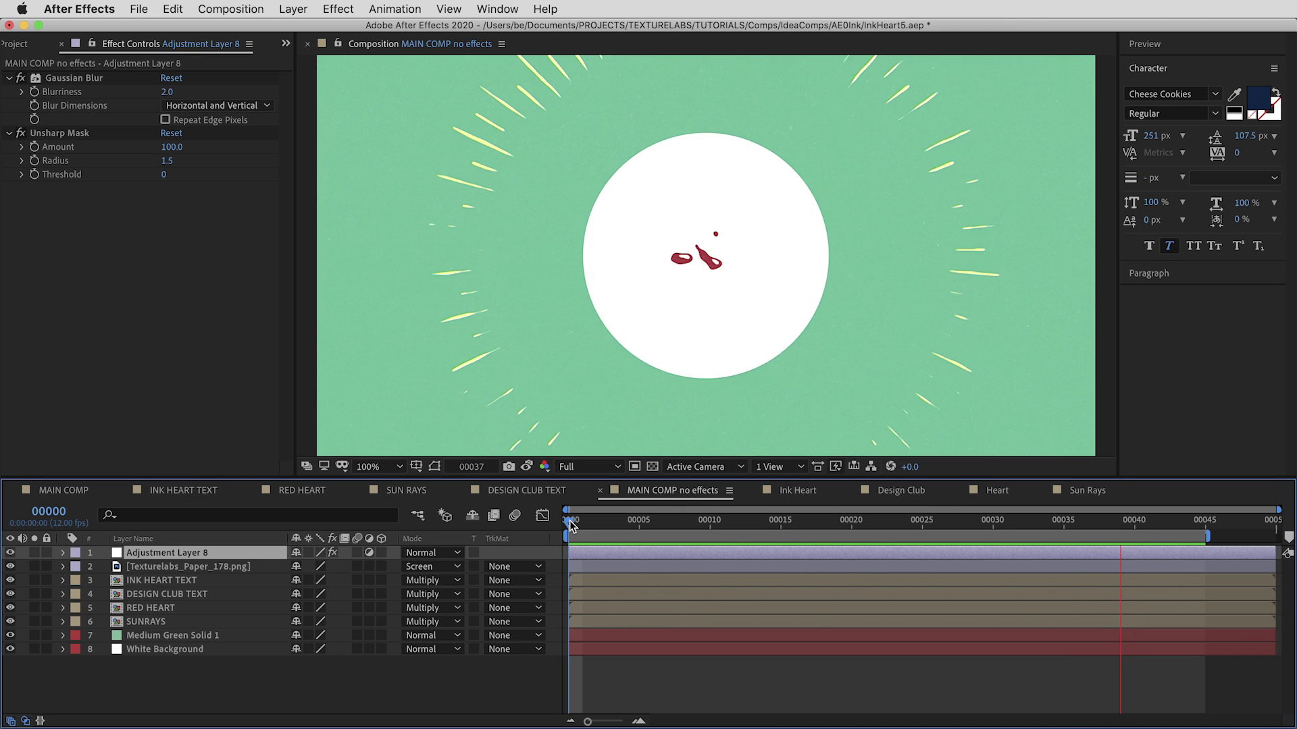